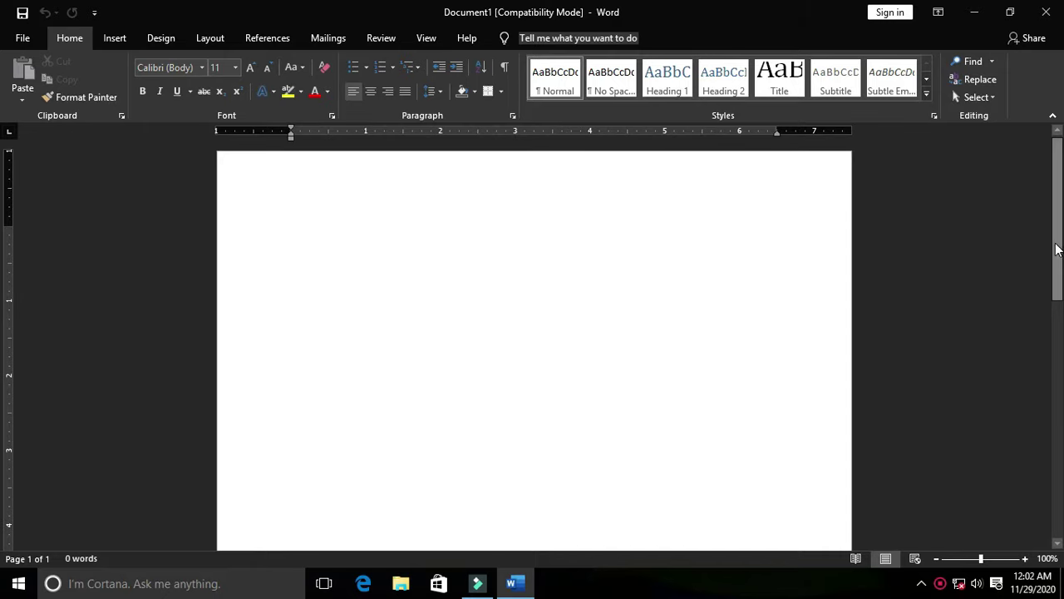
# - In Custom Margins, set the top, bottom, left and right page margins all to 0
pyautogui.moveTo(1058, 249); pyautogui.dragTo(1058, 218)
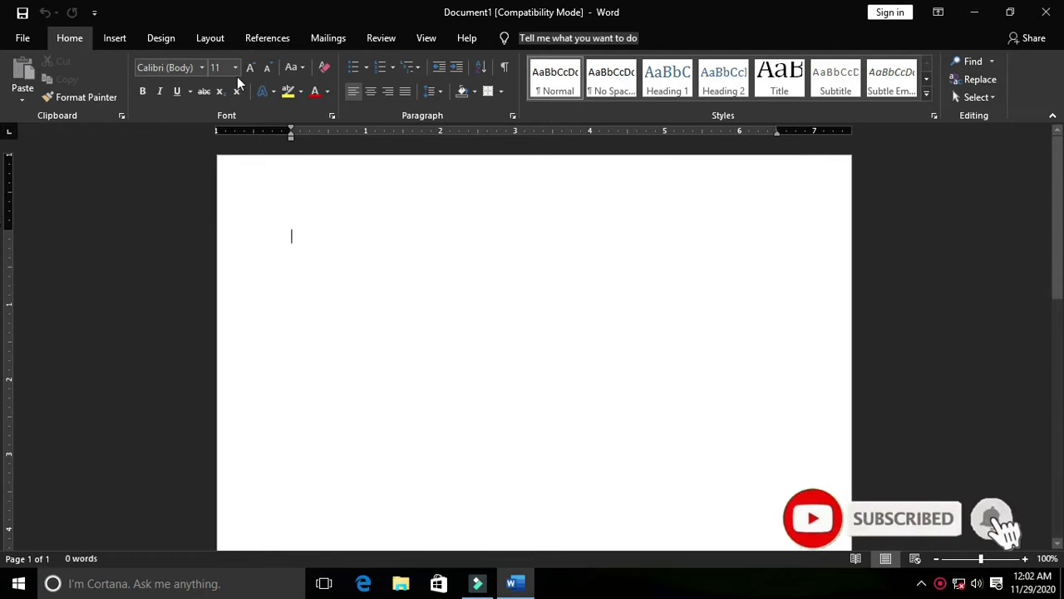
pyautogui.click(218, 39)
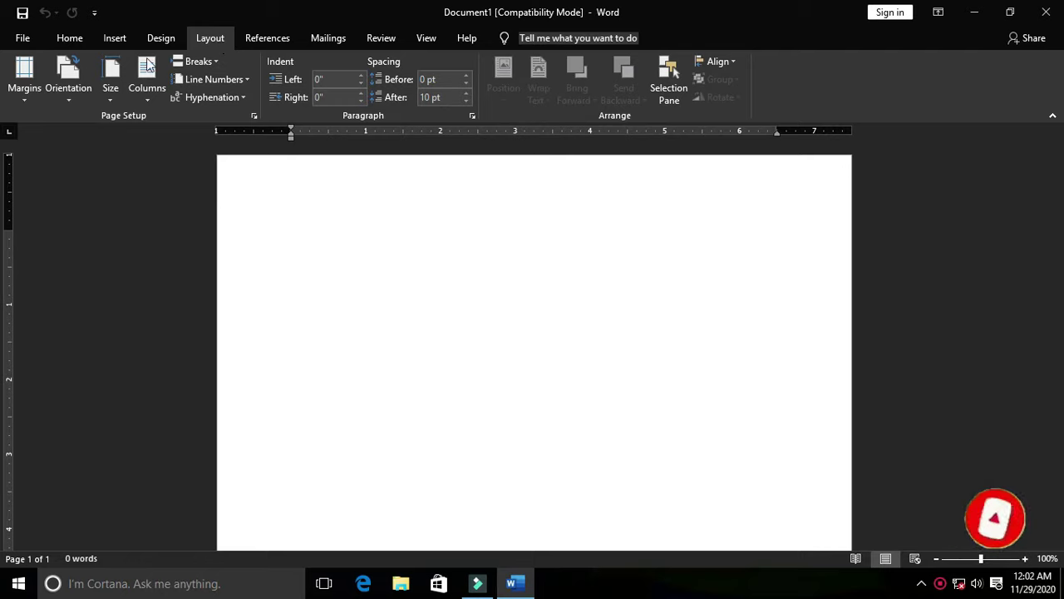
pyautogui.click(25, 96)
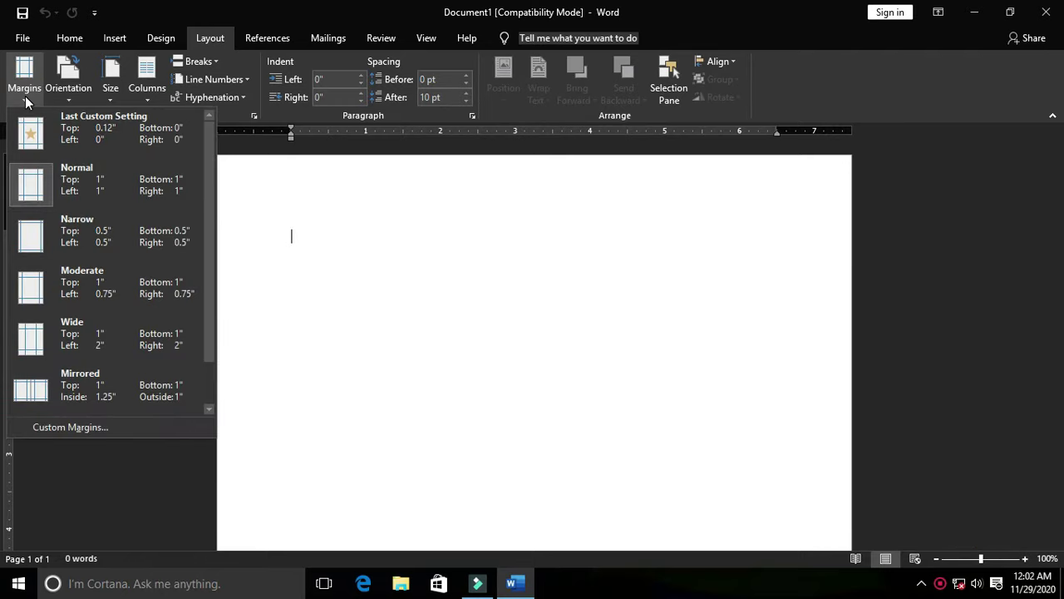
pyautogui.click(52, 431)
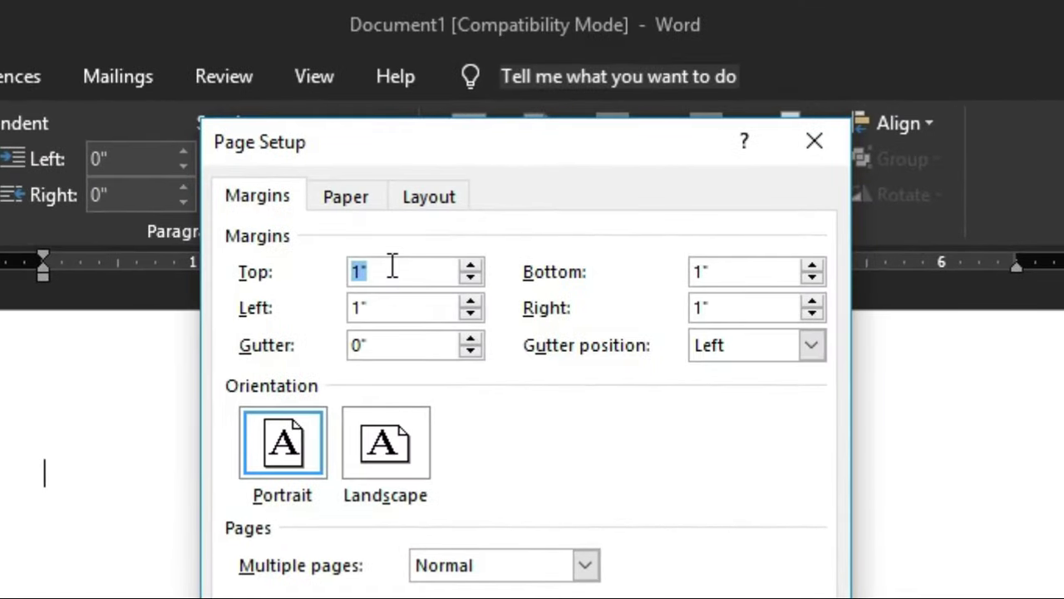
pyautogui.write('0')
pyautogui.doubleClick(391, 307)
pyautogui.write('0')
pyautogui.doubleClick(750, 270)
pyautogui.write('0')
pyautogui.doubleClick(736, 306)
pyautogui.write('0')
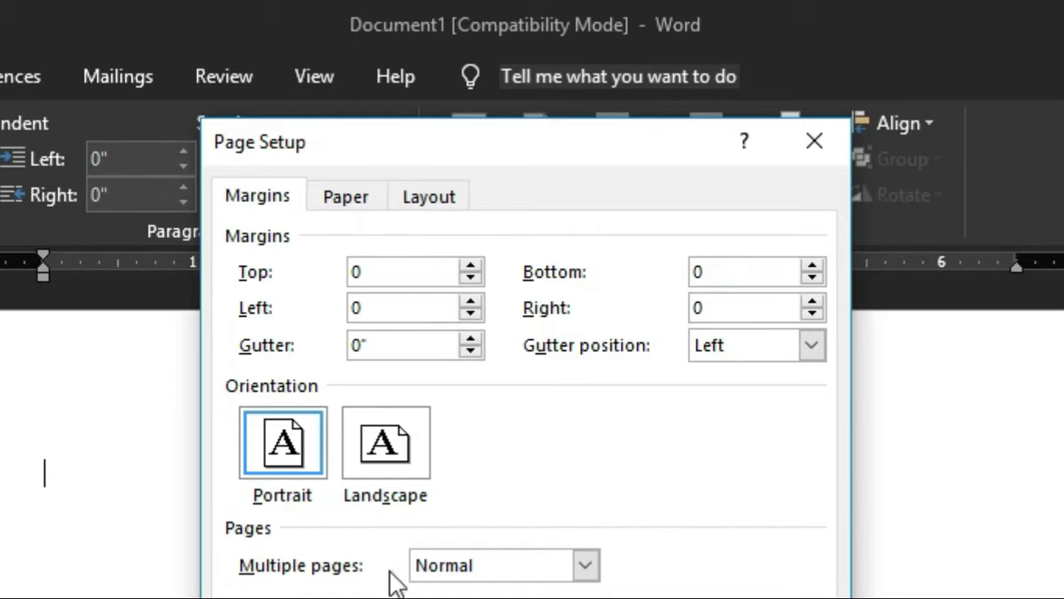
# - Set a custom 2.2 by 3.4 inch paper size and let Word fix margins to the printable area
pyautogui.click(355, 199)
pyautogui.doubleClick(358, 310)
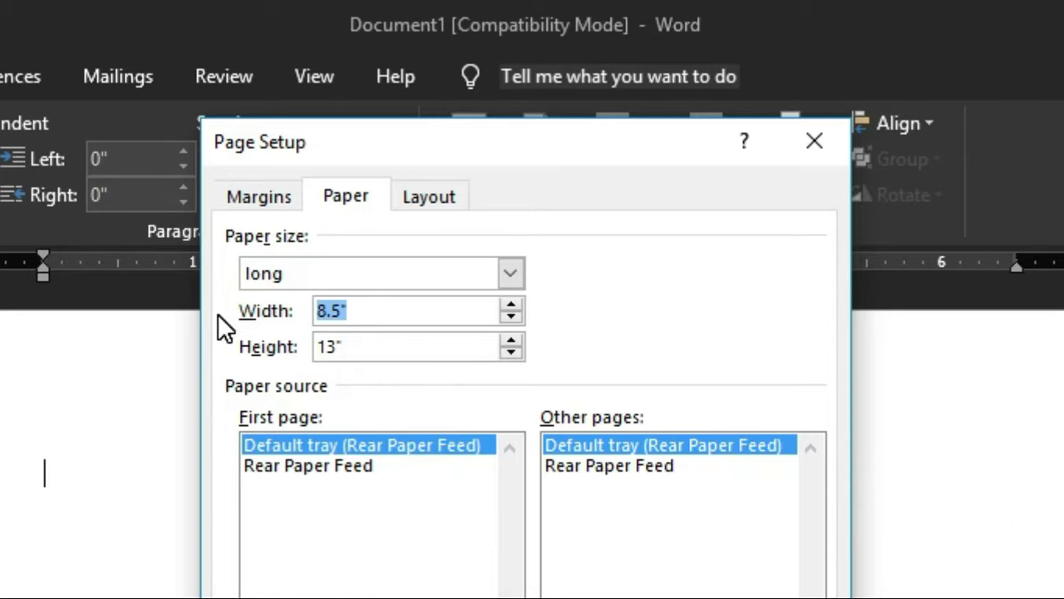
pyautogui.write('2.2')
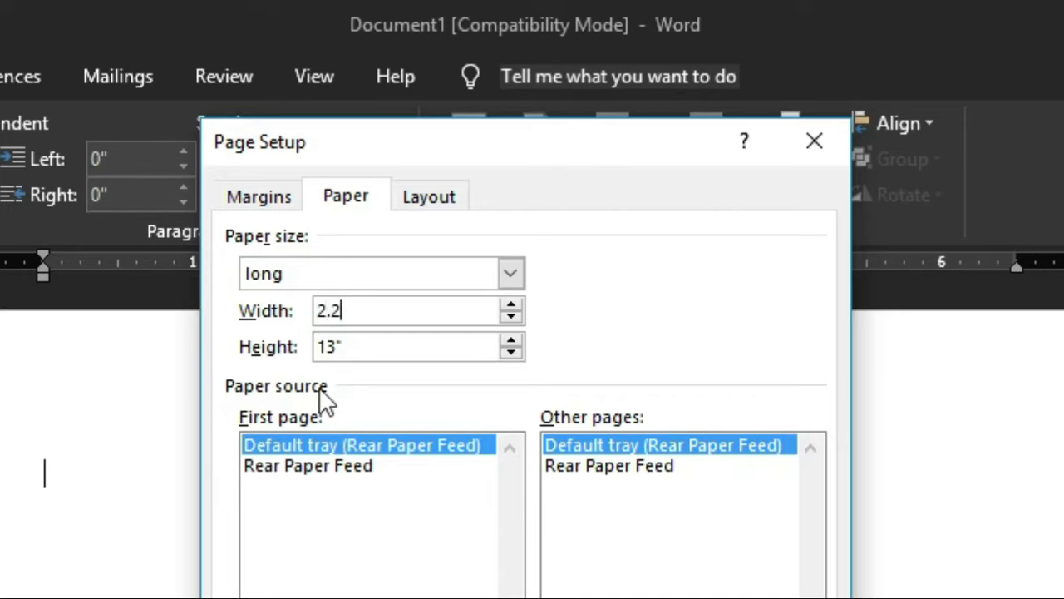
pyautogui.doubleClick(364, 347)
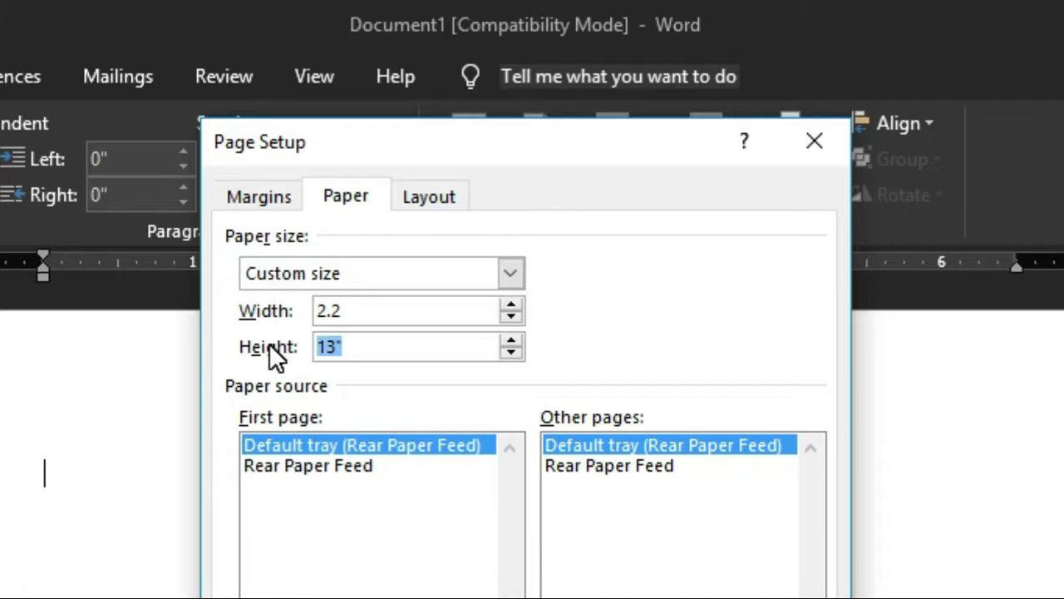
pyautogui.write('3.')
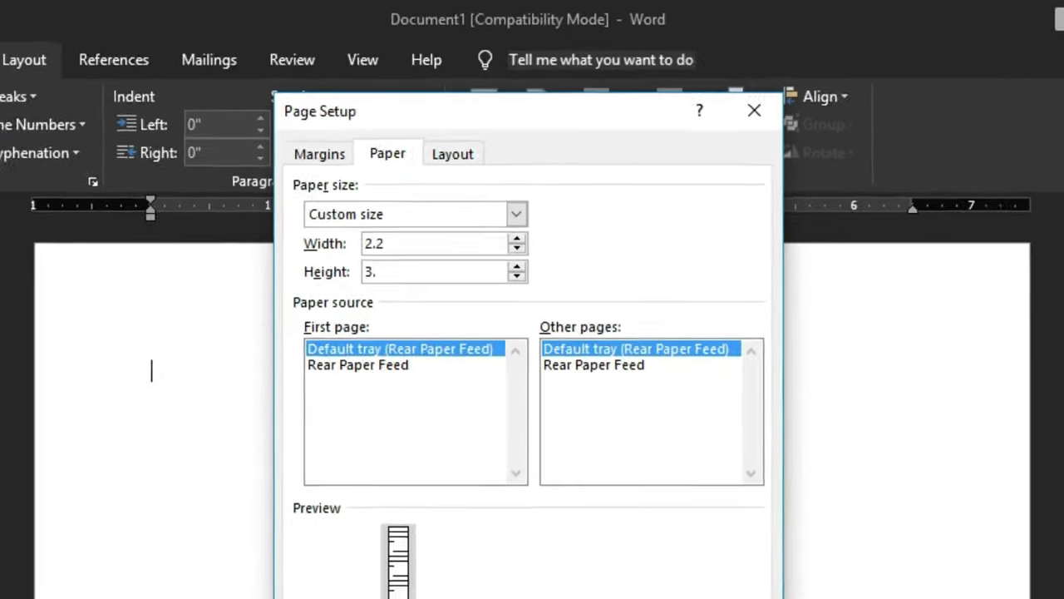
pyautogui.write('4')
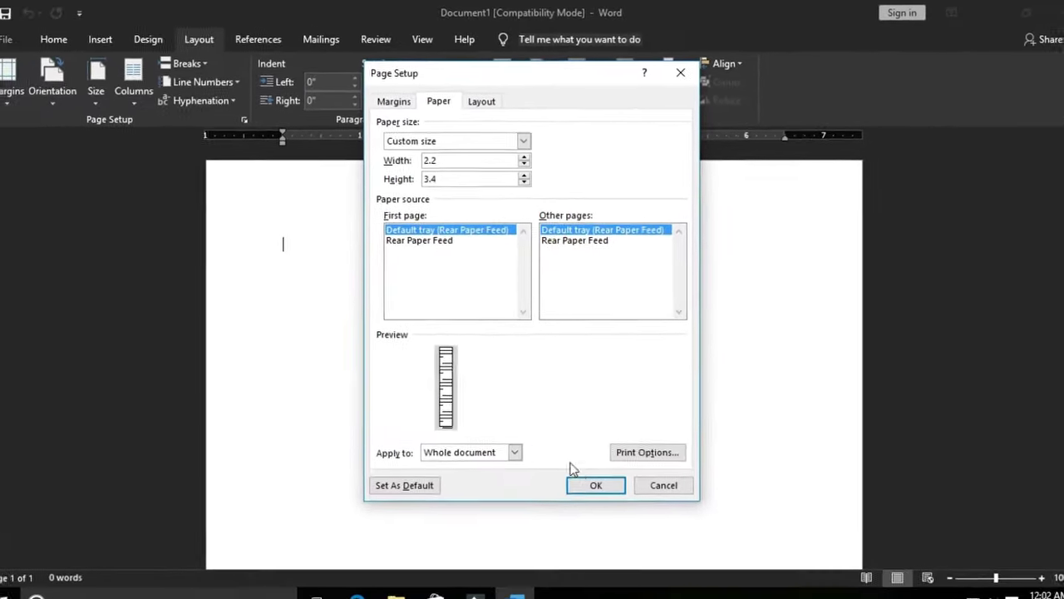
pyautogui.click(590, 486)
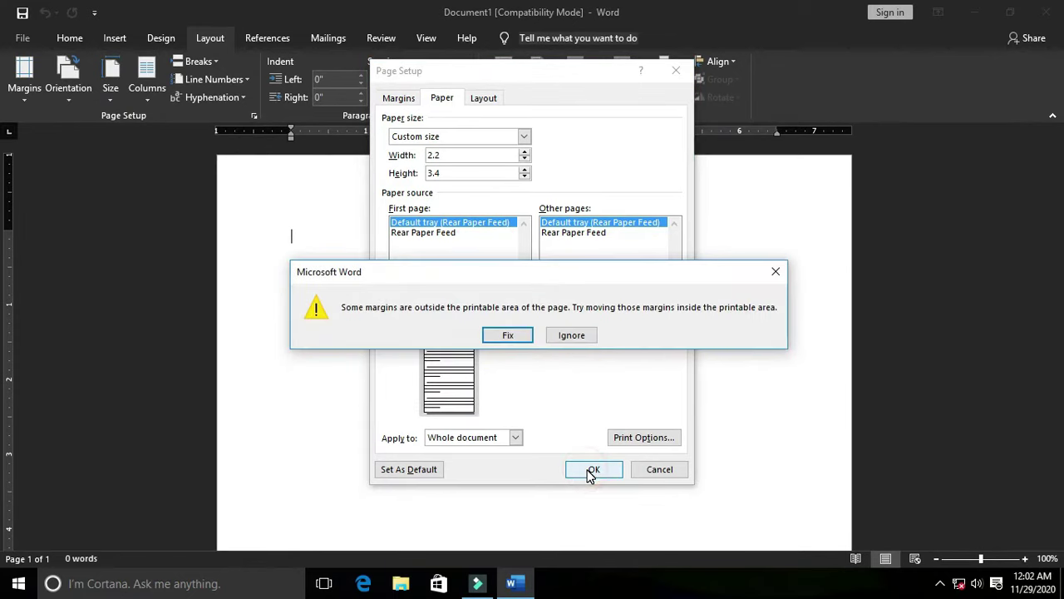
pyautogui.click(507, 335)
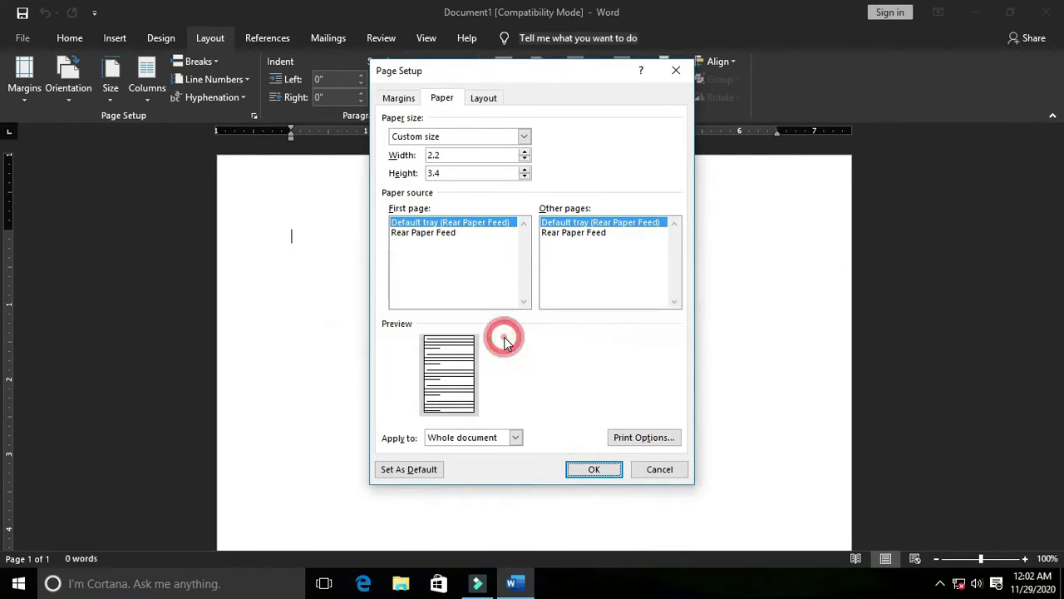
pyautogui.click(593, 469)
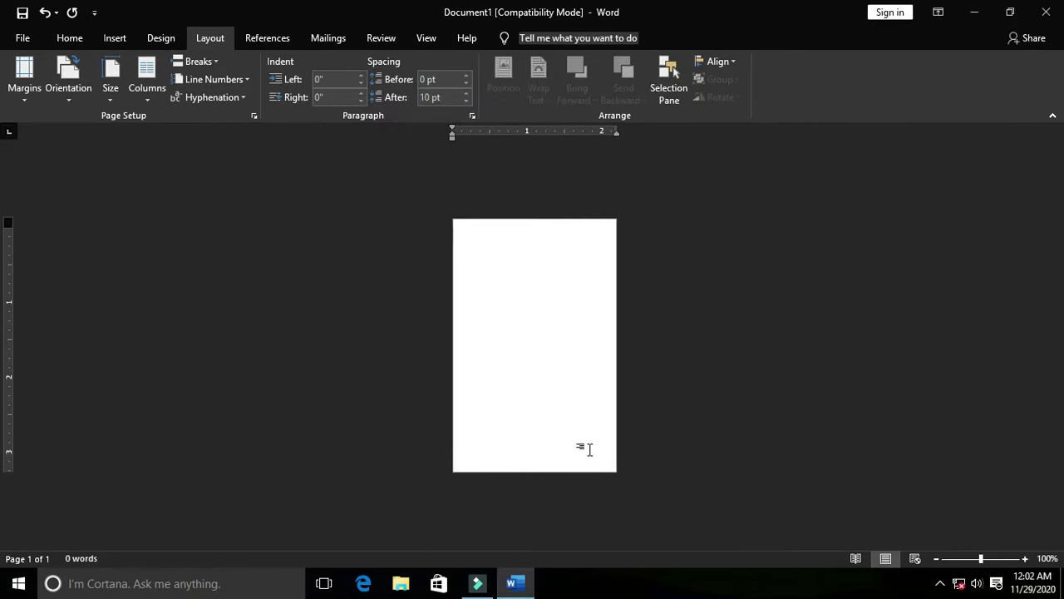
# - Insert a page break with Ctrl+Enter to add a second blank card-sized page
pyautogui.scroll(5, 560, 389)
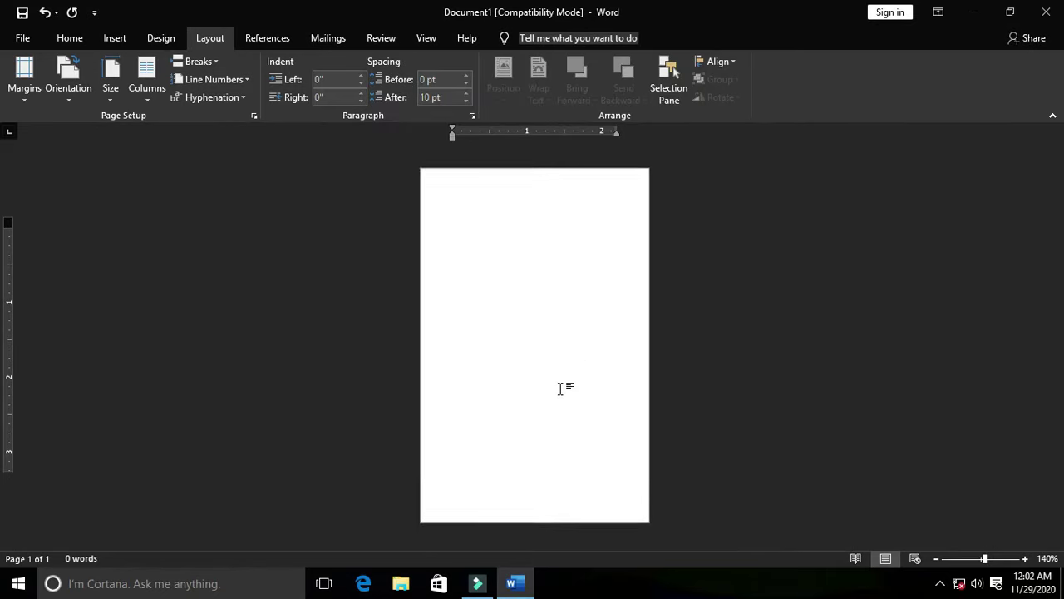
pyautogui.scroll(1, 561, 390)
pyautogui.scroll(-2, 560, 389)
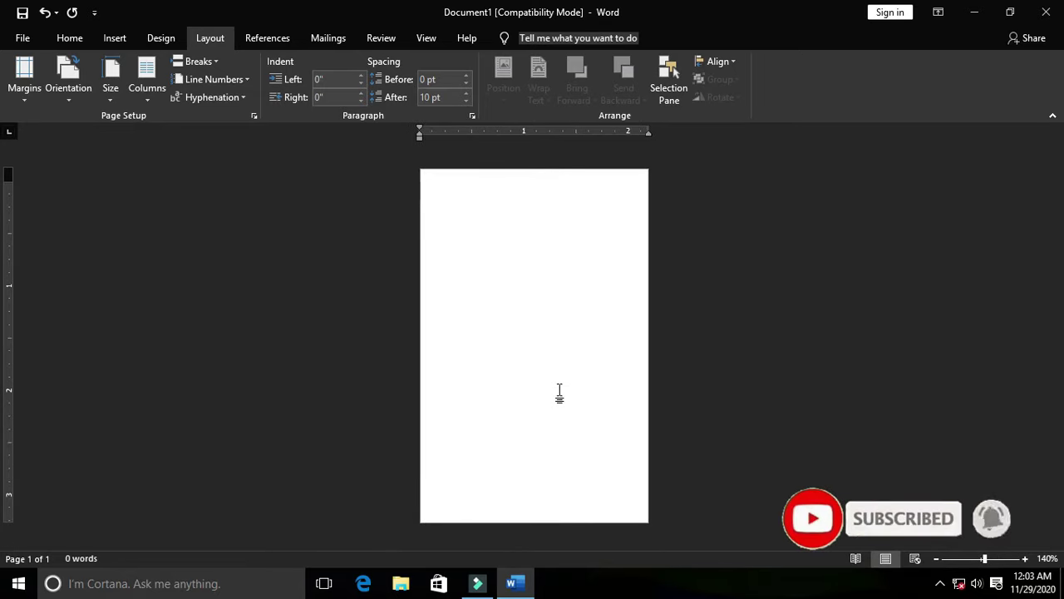
pyautogui.click(530, 413)
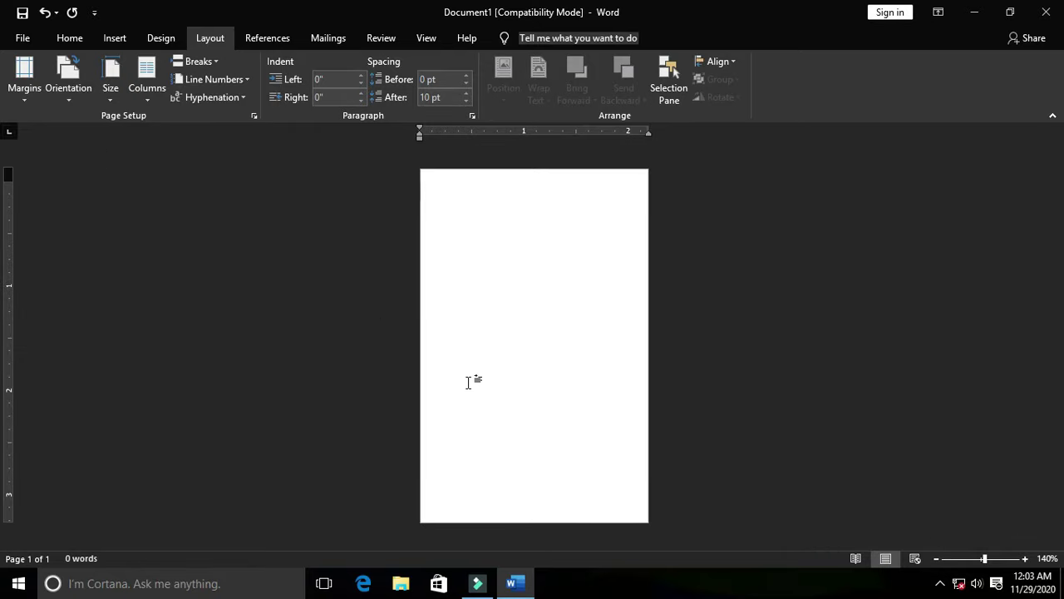
pyautogui.hotkey('ctrl', 'Return')
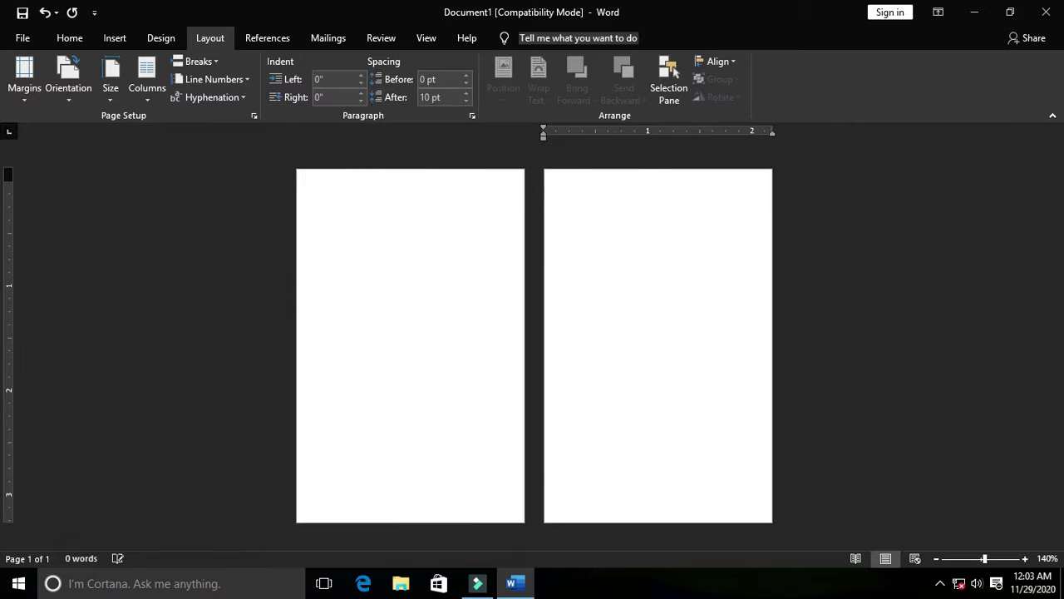
pyautogui.keyDown('ctrl'); pyautogui.scroll(2, 438, 271); pyautogui.keyUp('ctrl')
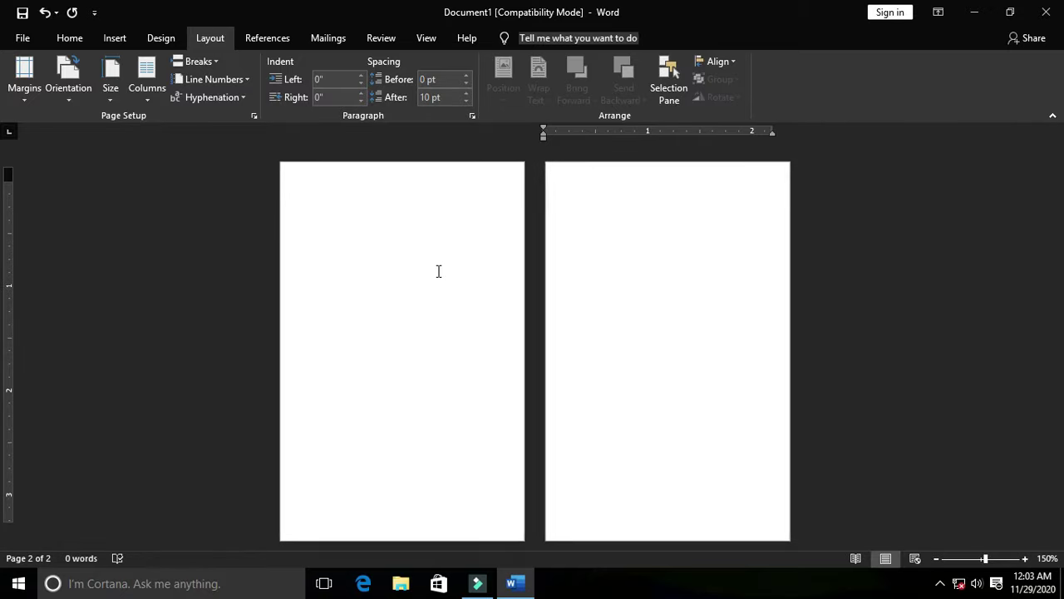
pyautogui.keyDown('ctrl'); pyautogui.scroll(-1, 438, 271); pyautogui.keyUp('ctrl')
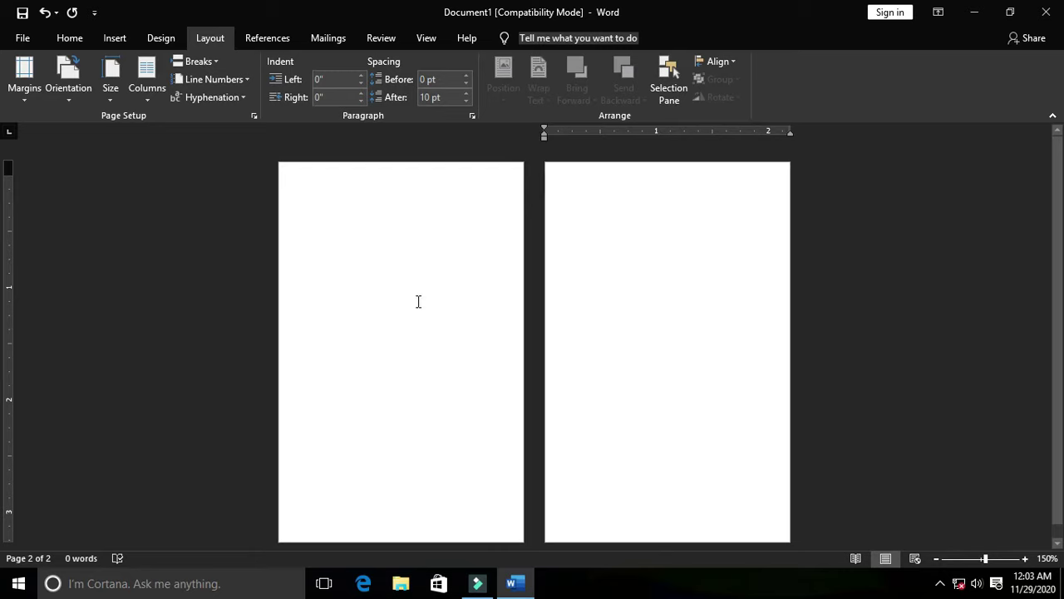
# - Draw a large oval, about 2.67 by 2.58 inches, centred over the top of page 1
pyautogui.click(113, 39)
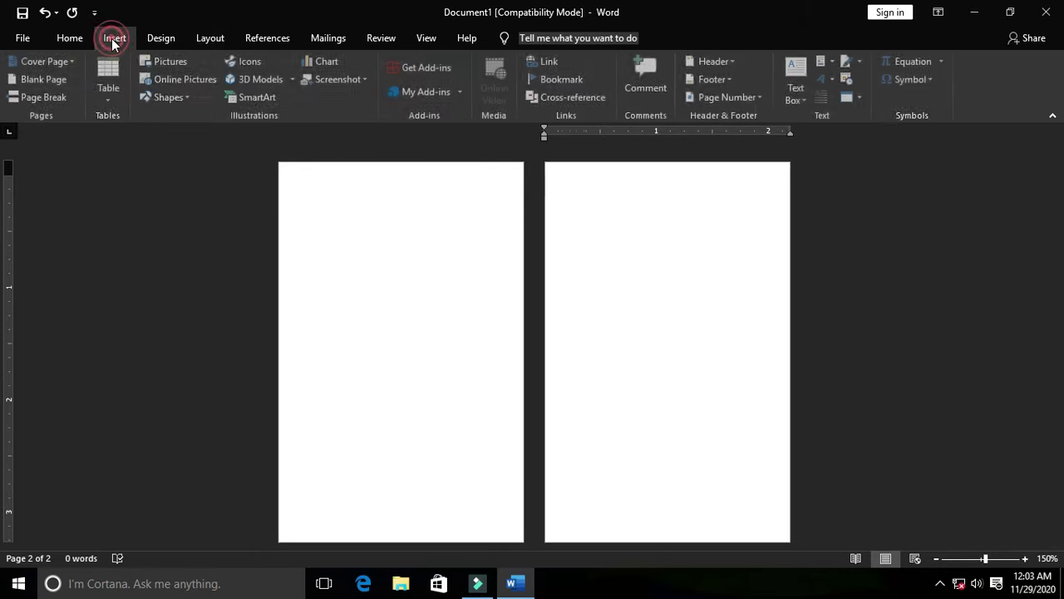
pyautogui.click(172, 97)
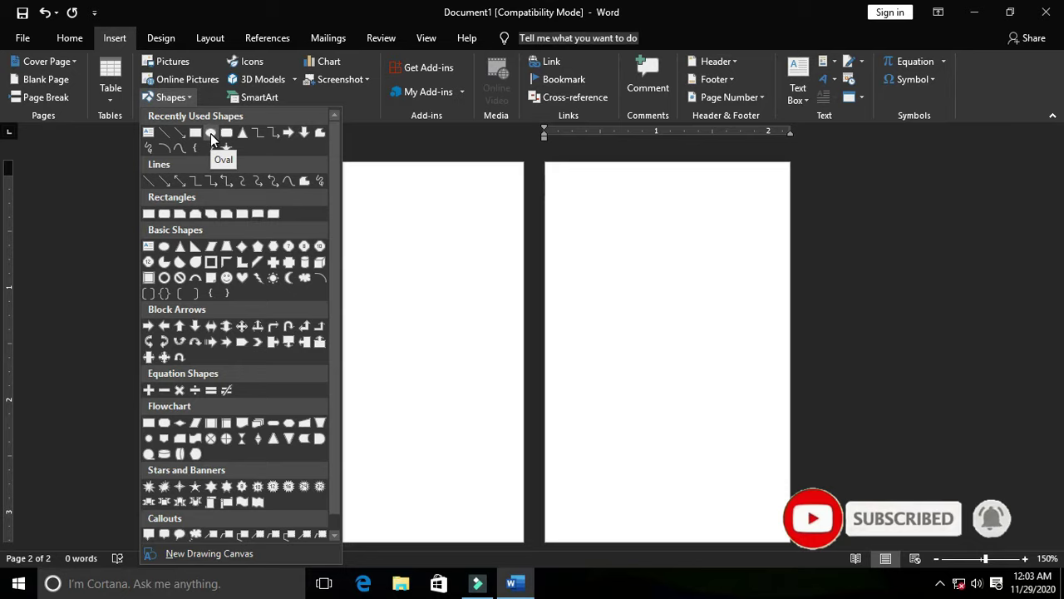
pyautogui.click(211, 135)
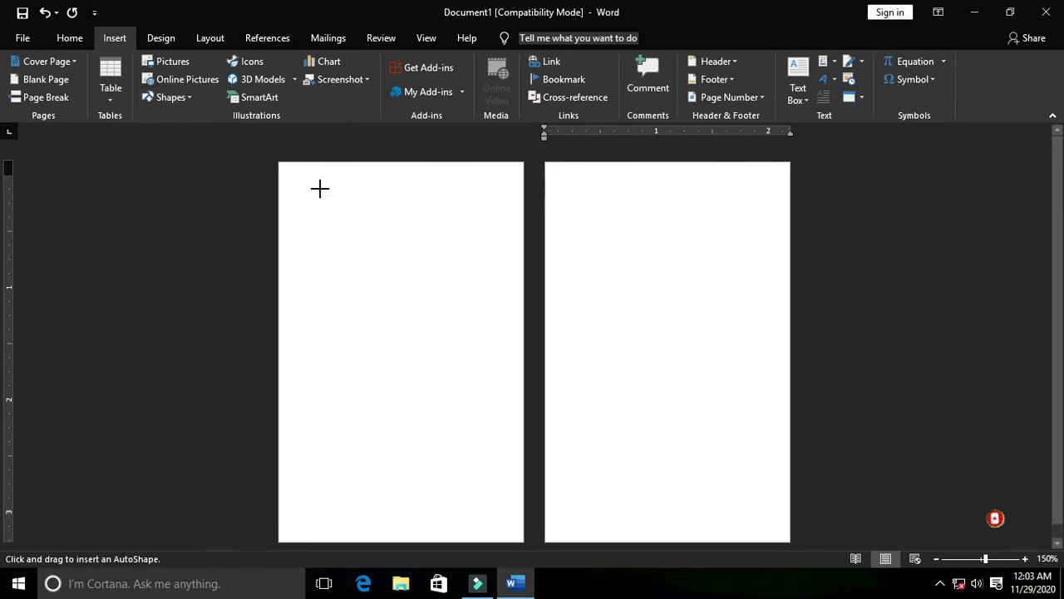
pyautogui.moveTo(280, 163); pyautogui.dragTo(579, 463)
pyautogui.moveTo(411, 361)
pyautogui.mouseDown()
pyautogui.moveTo(379, 325)
pyautogui.moveTo(382, 284)
pyautogui.mouseUp()
pyautogui.moveTo(399, 387); pyautogui.dragTo(403, 376)
pyautogui.moveTo(422, 306)
pyautogui.mouseDown()
pyautogui.moveTo(423, 316)
pyautogui.moveTo(422, 304)
pyautogui.mouseUp()
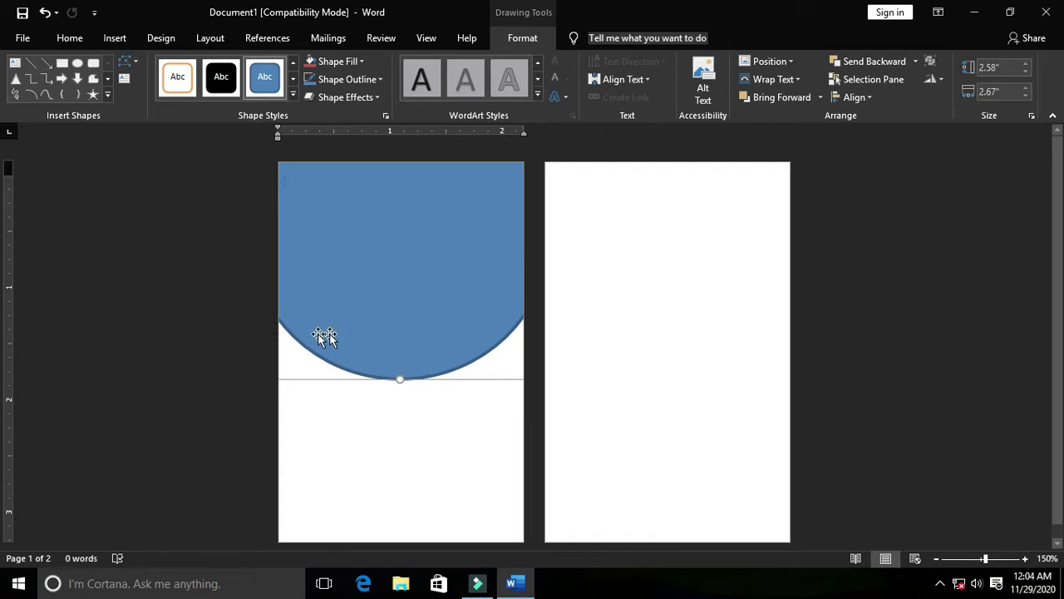
# - Remove the circle's outline and fill it solid black
pyautogui.click(350, 80)
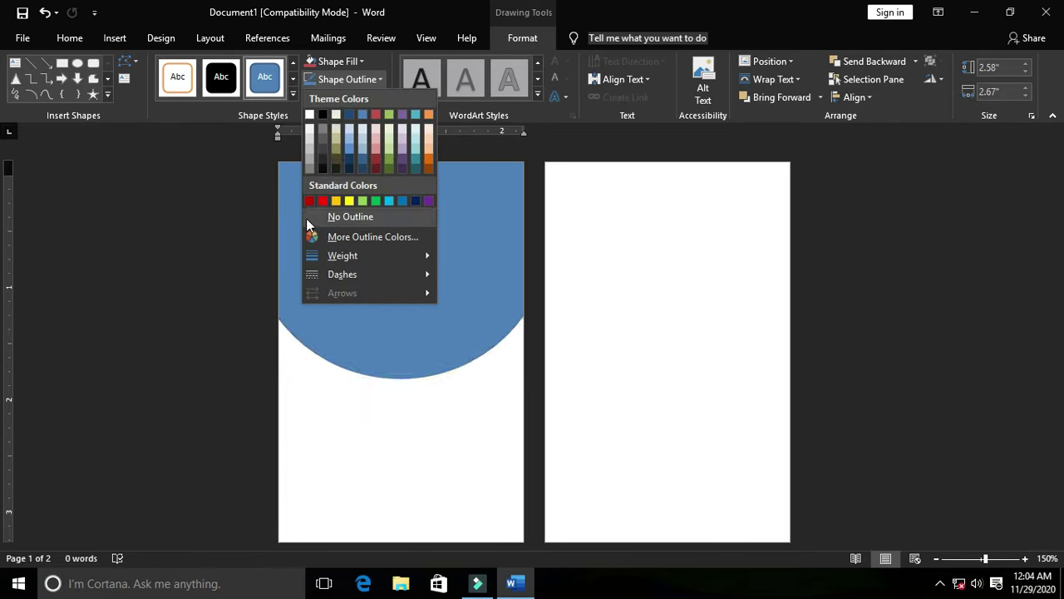
pyautogui.click(306, 218)
pyautogui.click(399, 381)
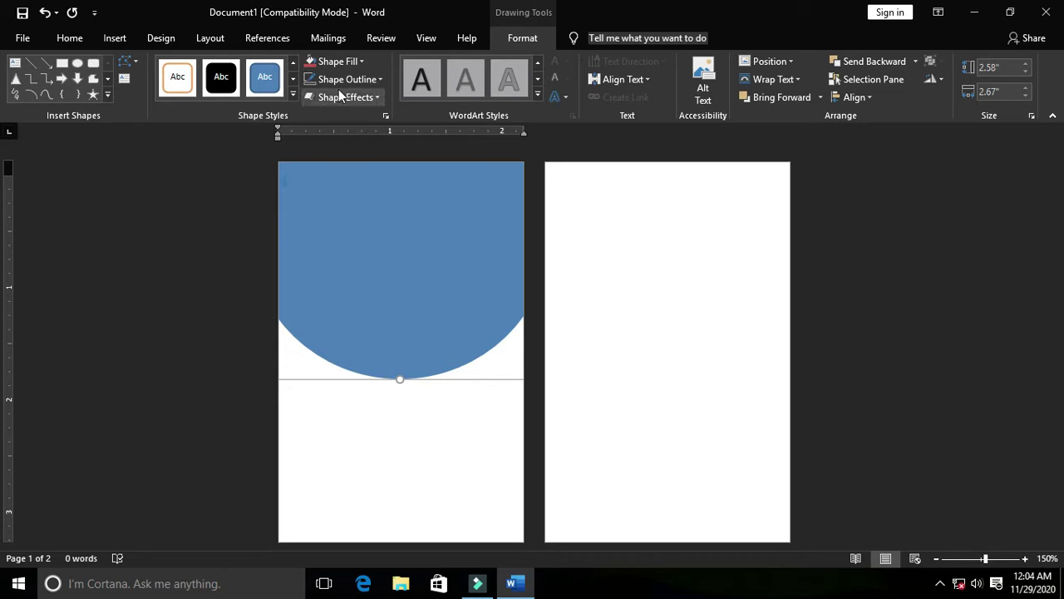
pyautogui.click(340, 63)
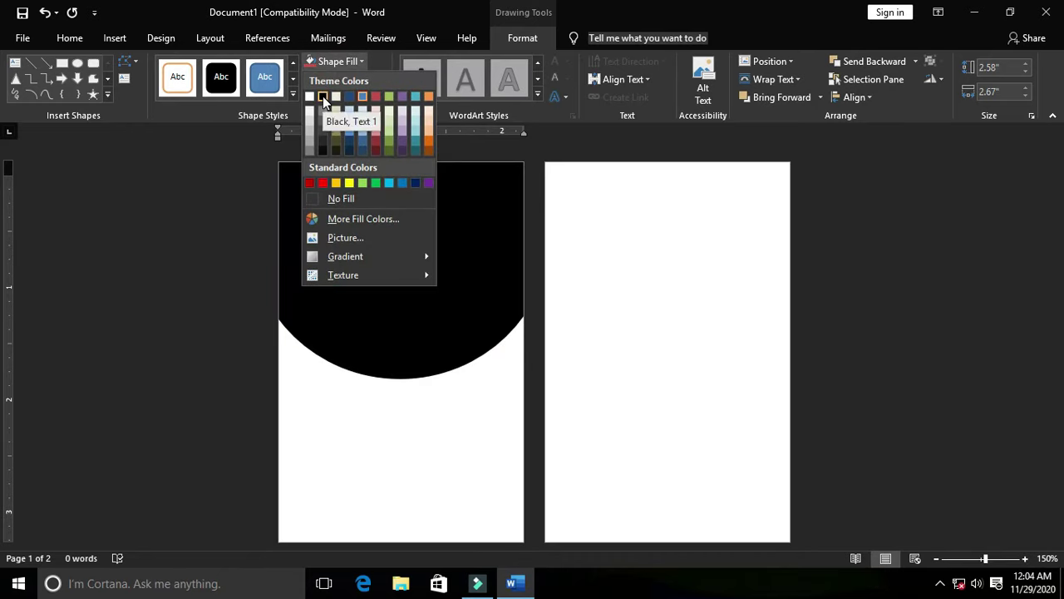
pyautogui.click(324, 98)
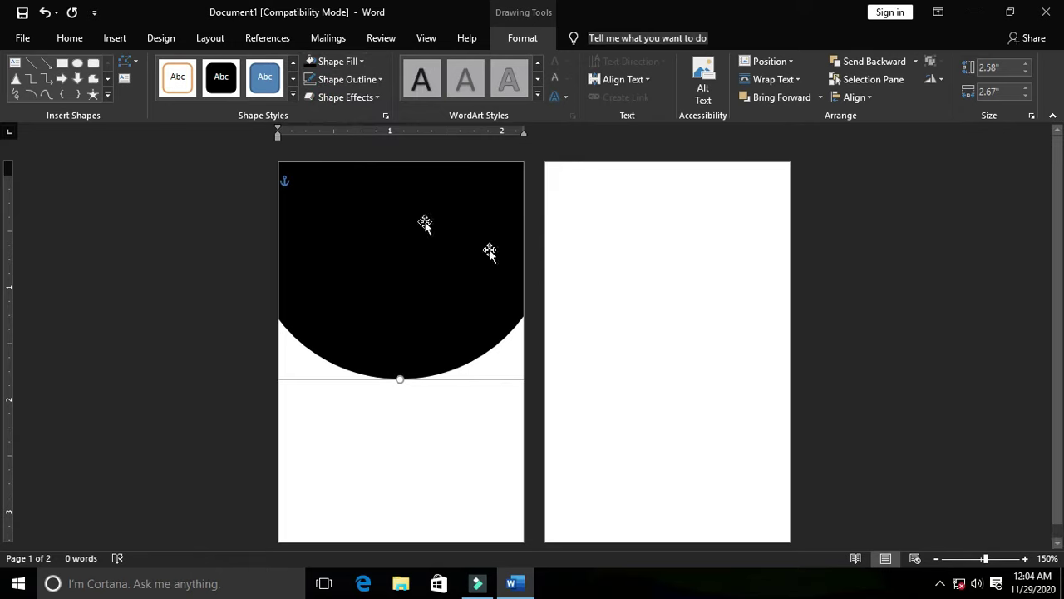
pyautogui.click(117, 41)
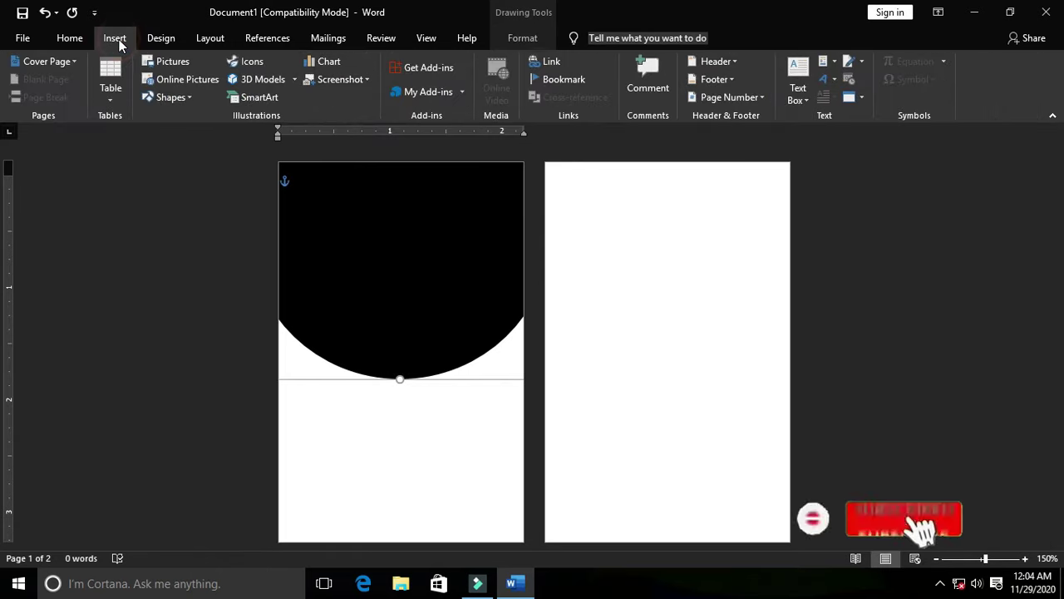
# - Draw a Snip Same Side Corner Rectangle, about 1.97 by 1.41 inches, over the black circle
pyautogui.click(184, 98)
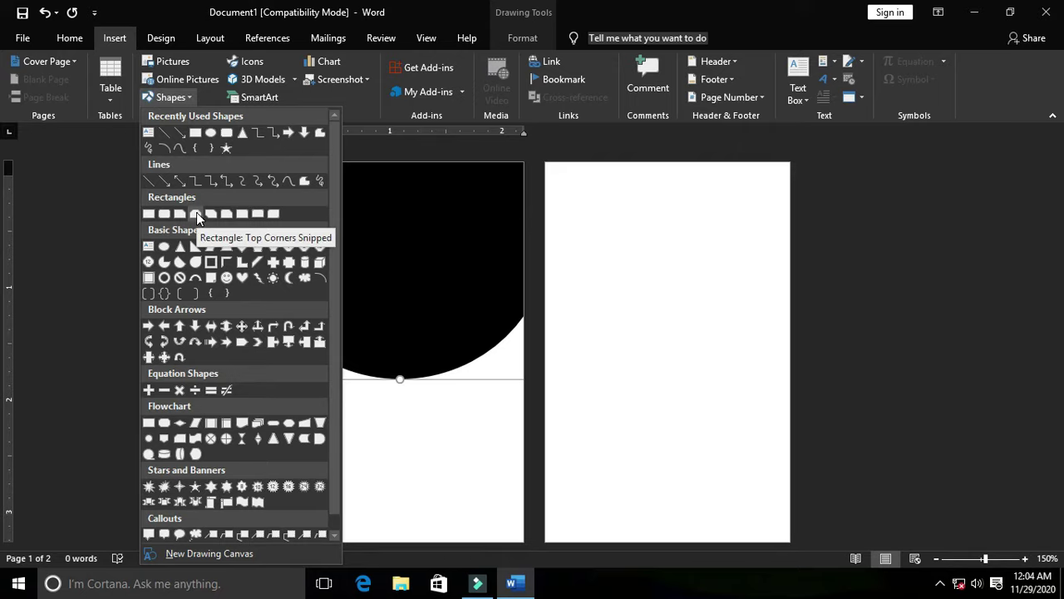
pyautogui.click(198, 216)
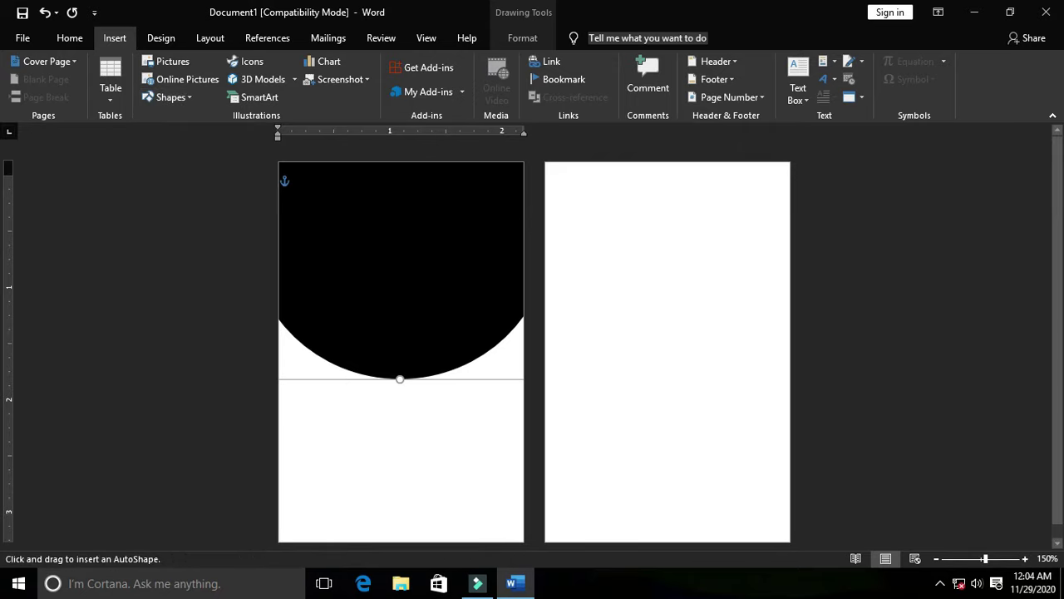
pyautogui.moveTo(289, 173); pyautogui.dragTo(512, 334)
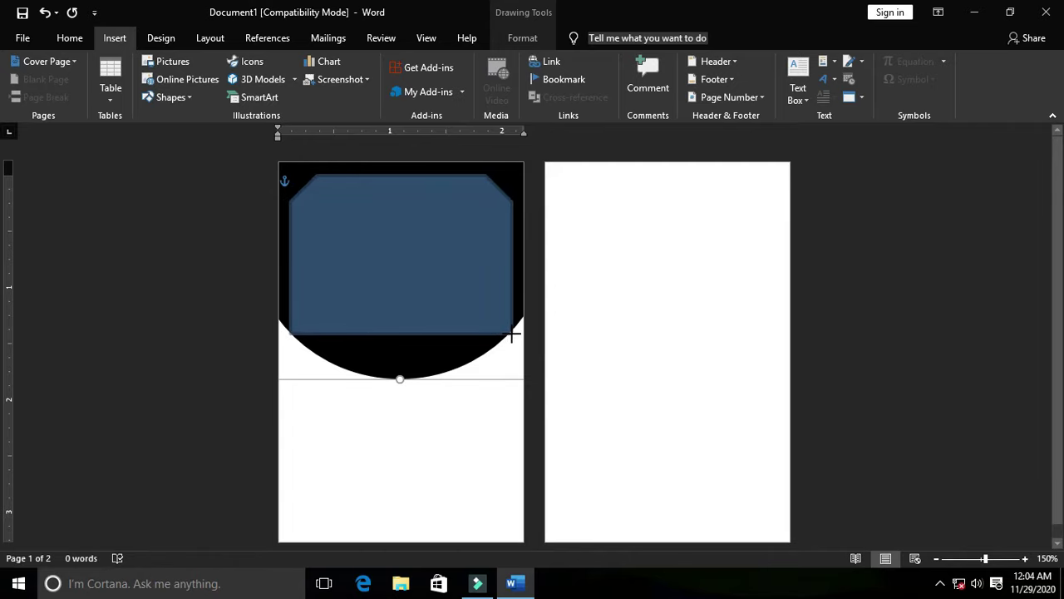
pyautogui.moveTo(512, 334); pyautogui.dragTo(512, 334)
pyautogui.moveTo(409, 197); pyautogui.dragTo(400, 376)
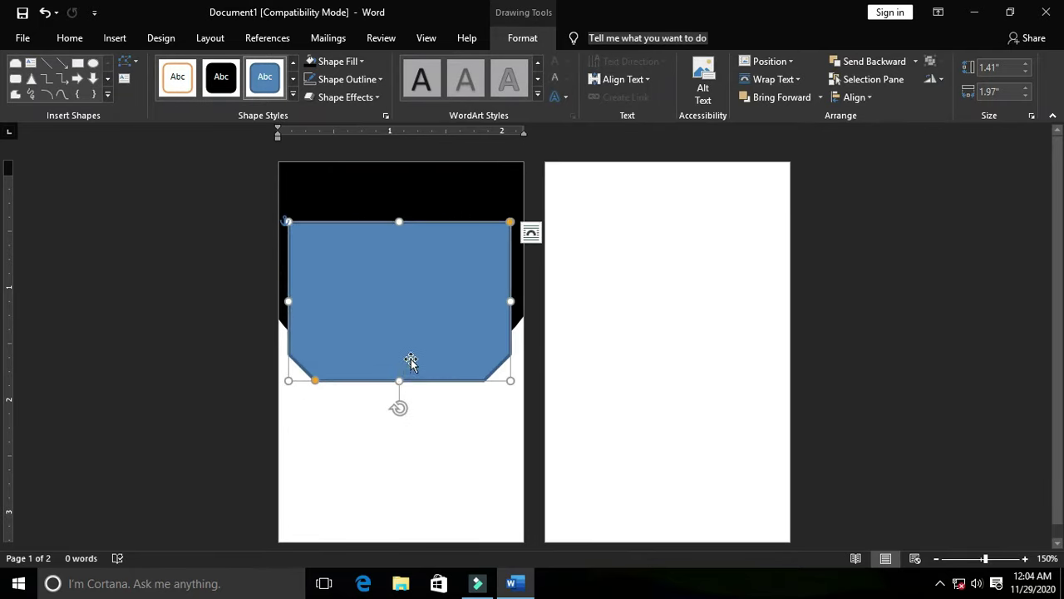
# - Move the snipped-corner shape up to the top of the black circle
pyautogui.moveTo(410, 359); pyautogui.dragTo(421, 294)
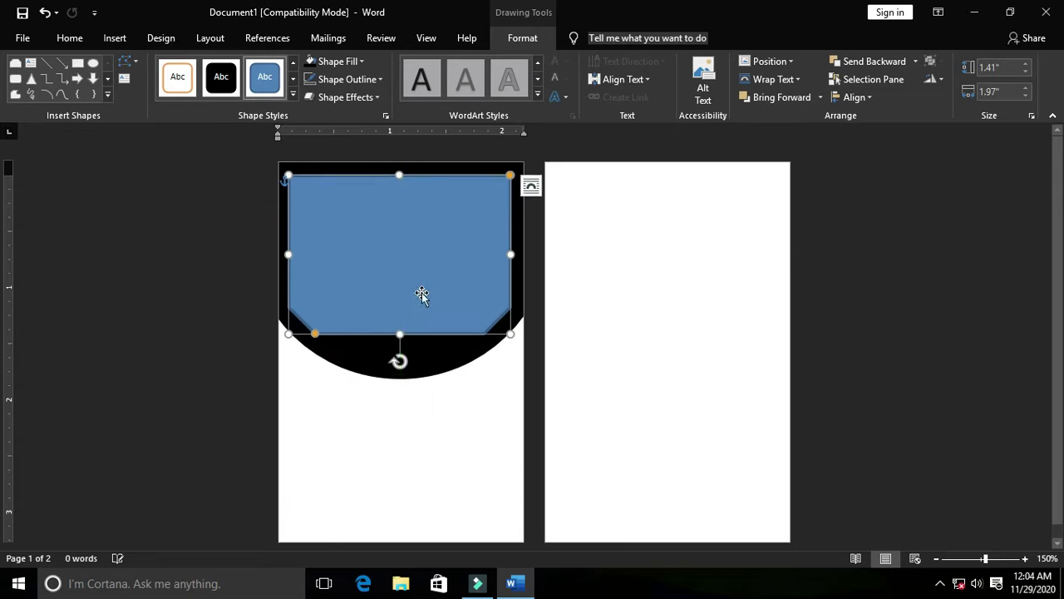
pyautogui.hotkey('ctrl', 'z')
pyautogui.click(421, 292)
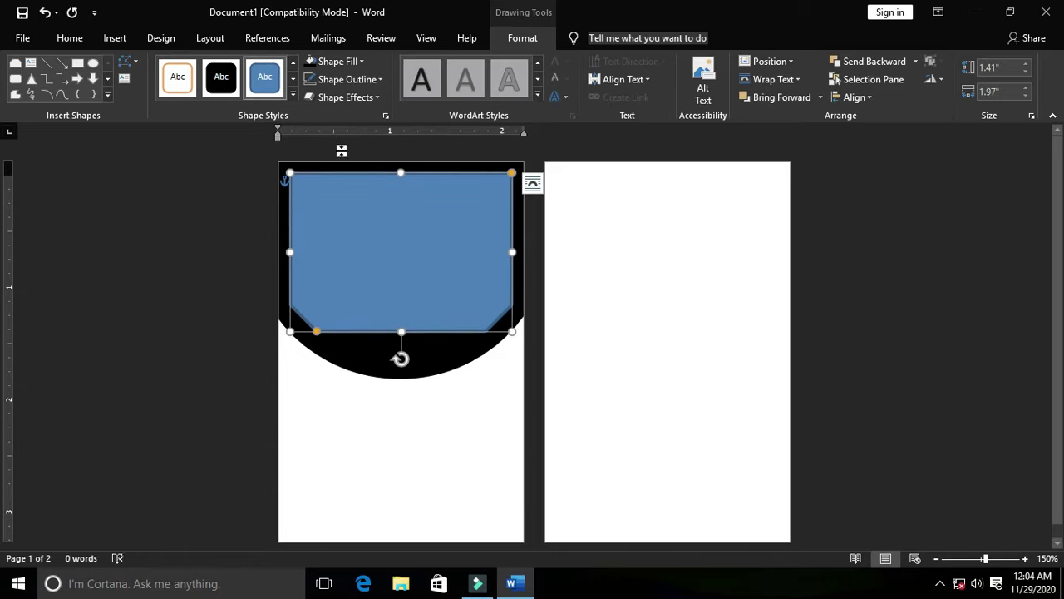
# - Give the snipped-corner shape a light green fill with no outline
pyautogui.click(344, 83)
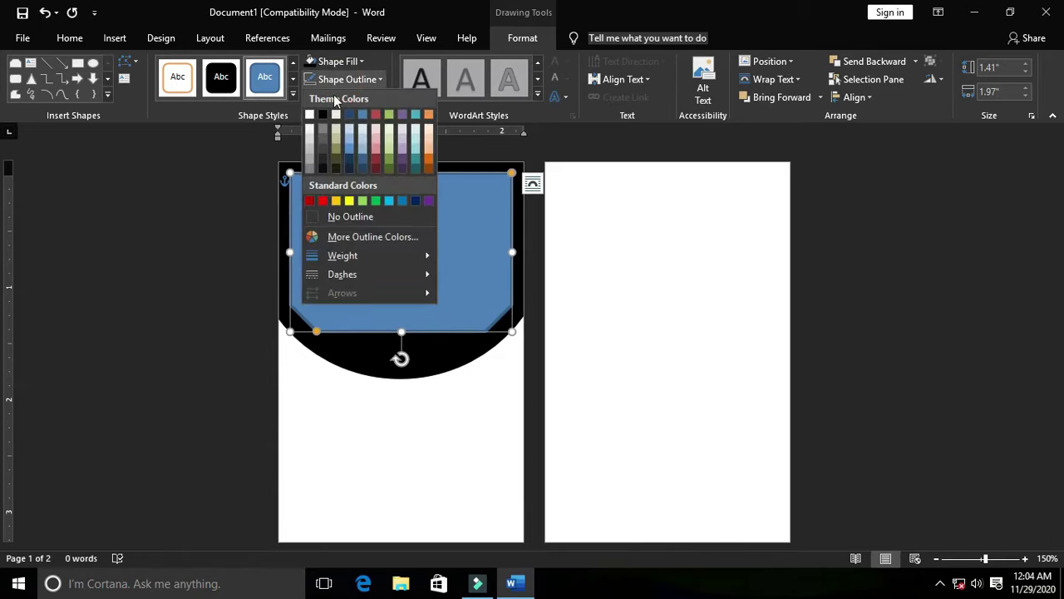
pyautogui.click(315, 215)
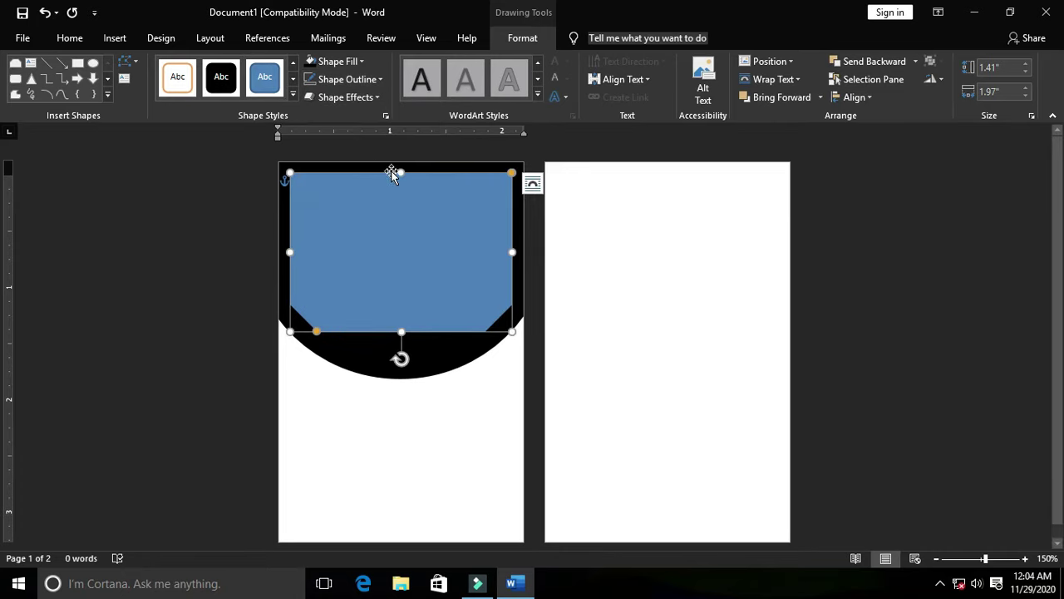
pyautogui.click(343, 65)
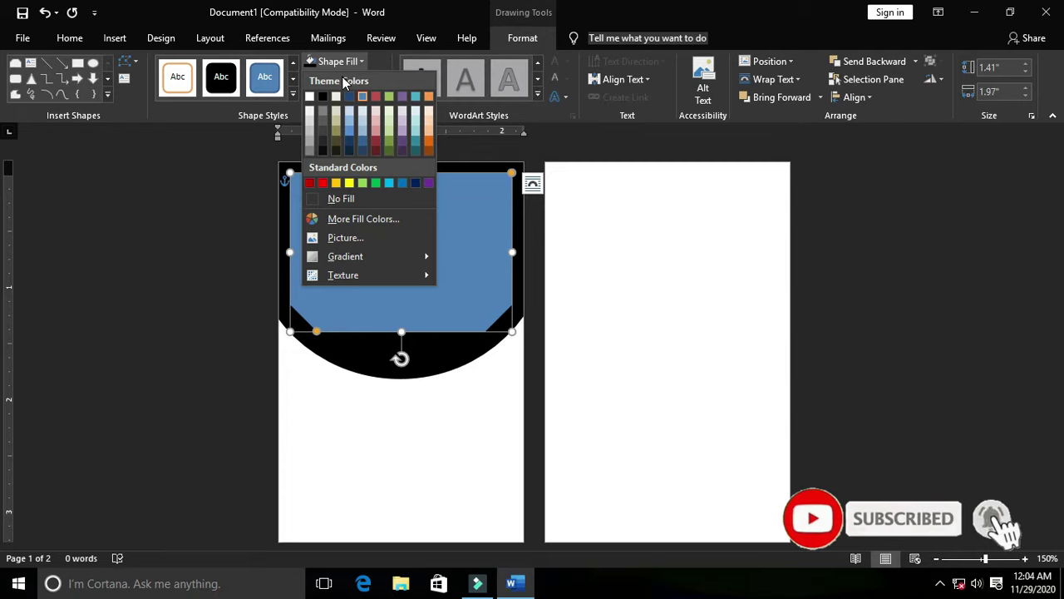
pyautogui.click(363, 182)
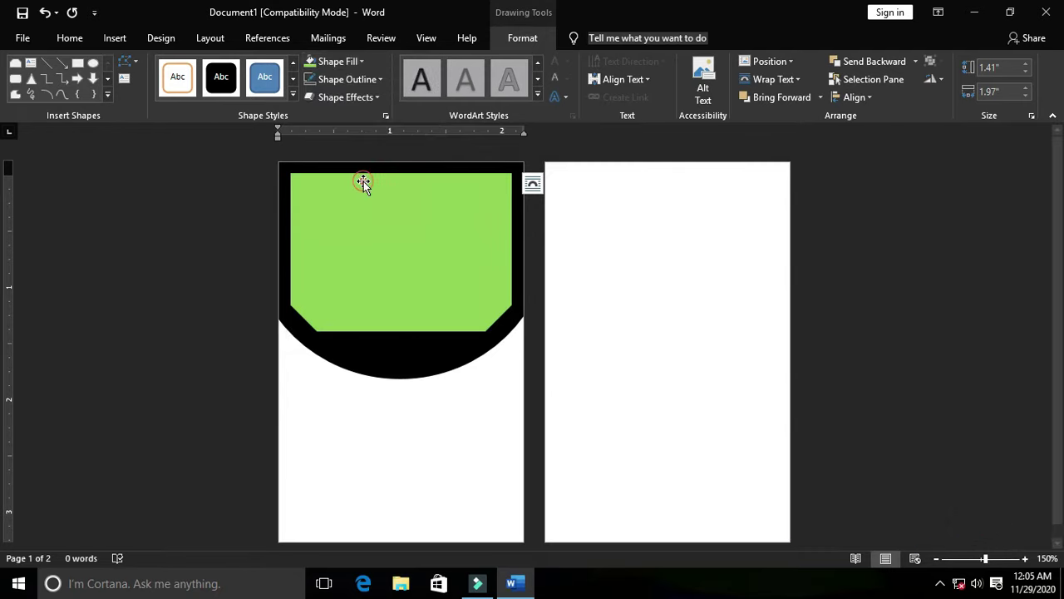
pyautogui.click(640, 338)
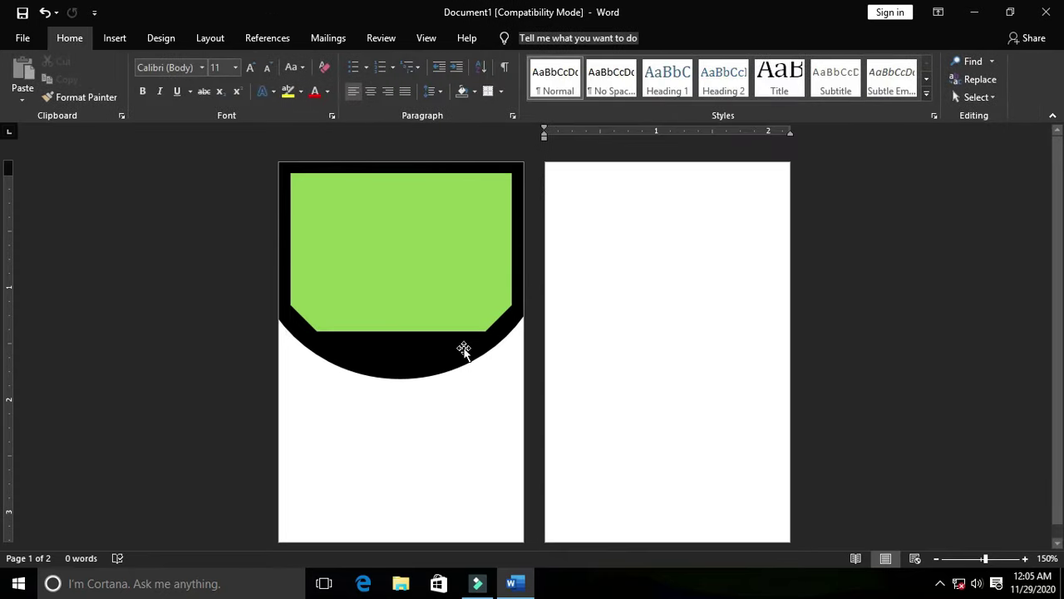
# - Draw a rectangle, roughly 1.08 by 1.12 inches, in the middle of the green header
pyautogui.click(116, 39)
pyautogui.click(164, 98)
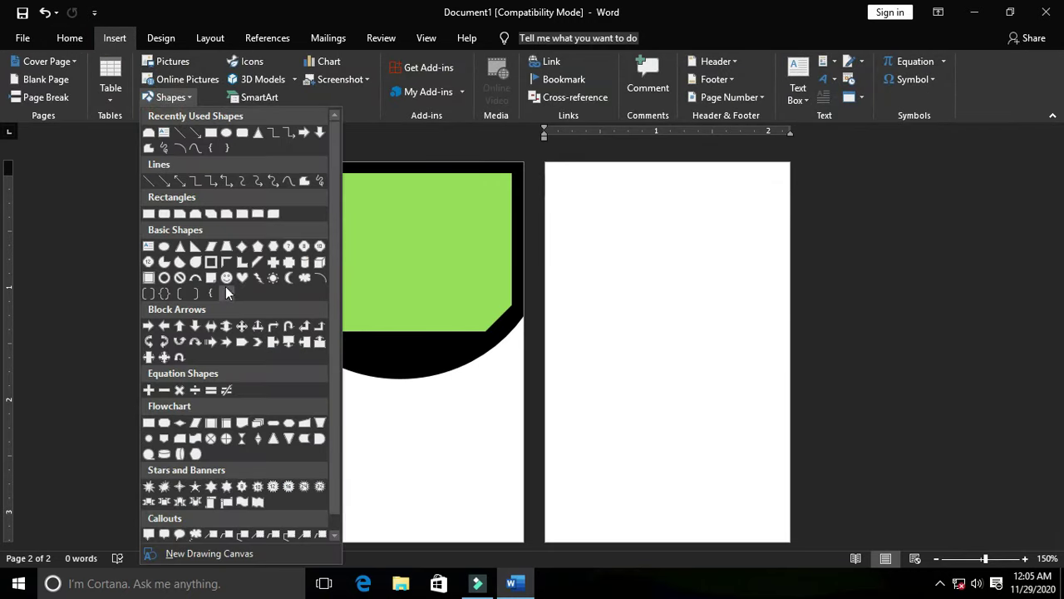
pyautogui.click(211, 133)
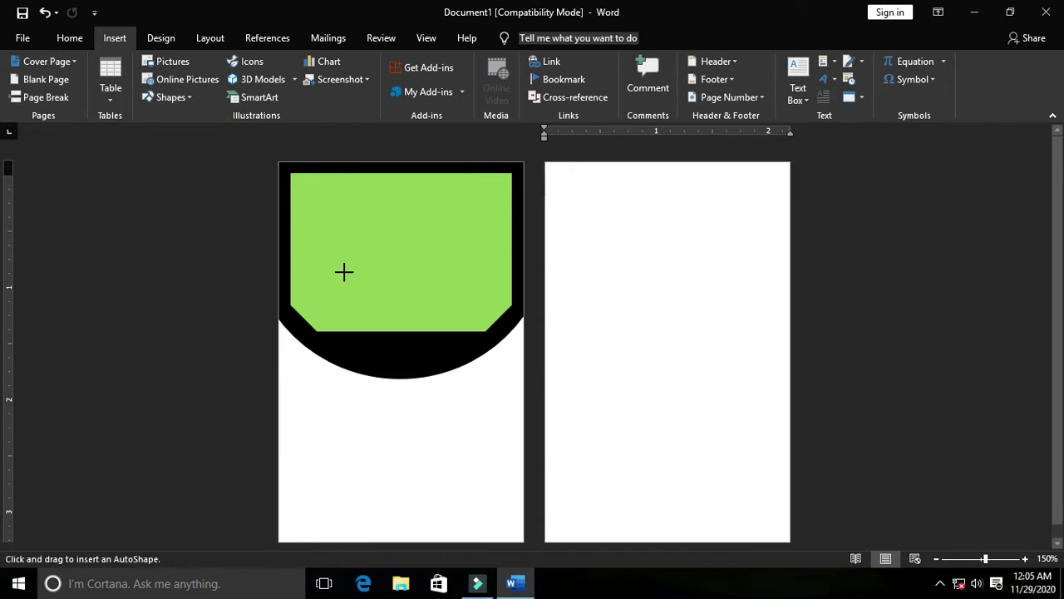
pyautogui.moveTo(348, 273)
pyautogui.mouseDown()
pyautogui.moveTo(473, 395)
pyautogui.moveTo(444, 370)
pyautogui.mouseUp()
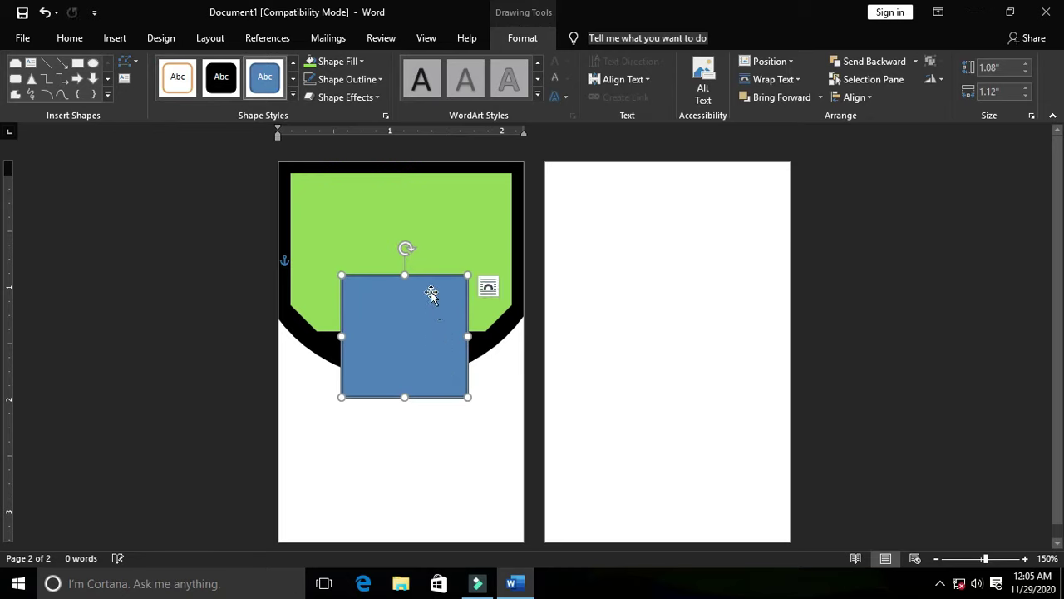
# - Resize the rectangle to a 0.95 by 0.95 inch square
pyautogui.hotkey('ctrl', 'z')
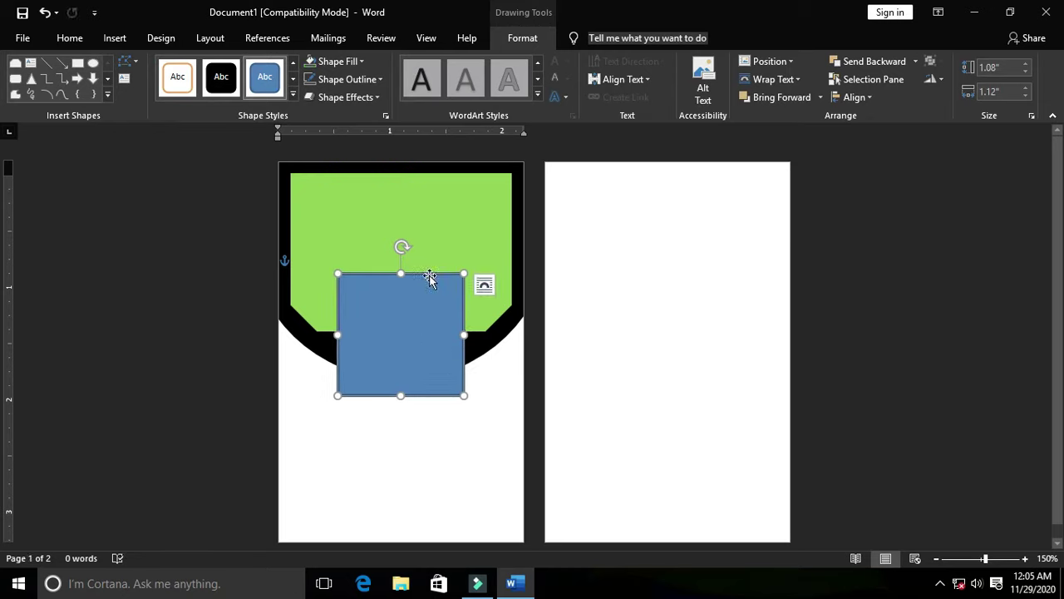
pyautogui.click(424, 279)
pyautogui.click(998, 68)
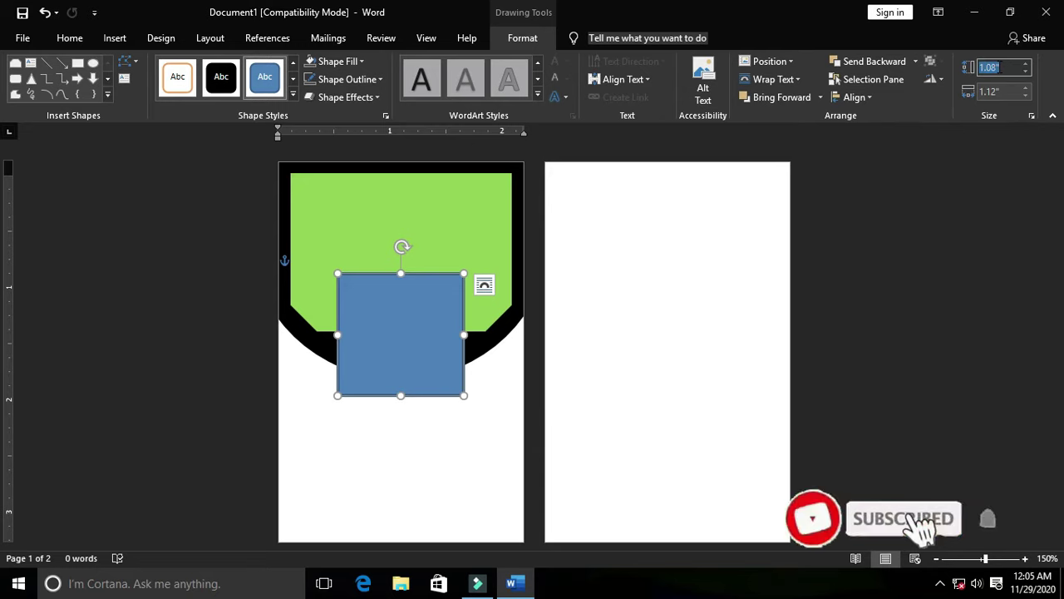
pyautogui.write('0.95')
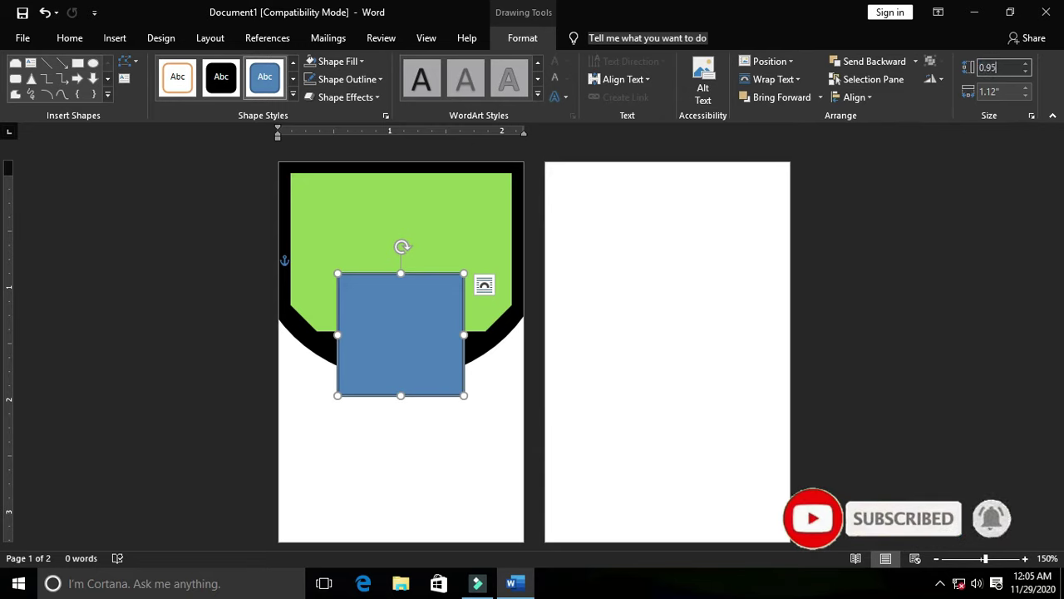
pyautogui.press('Tab')
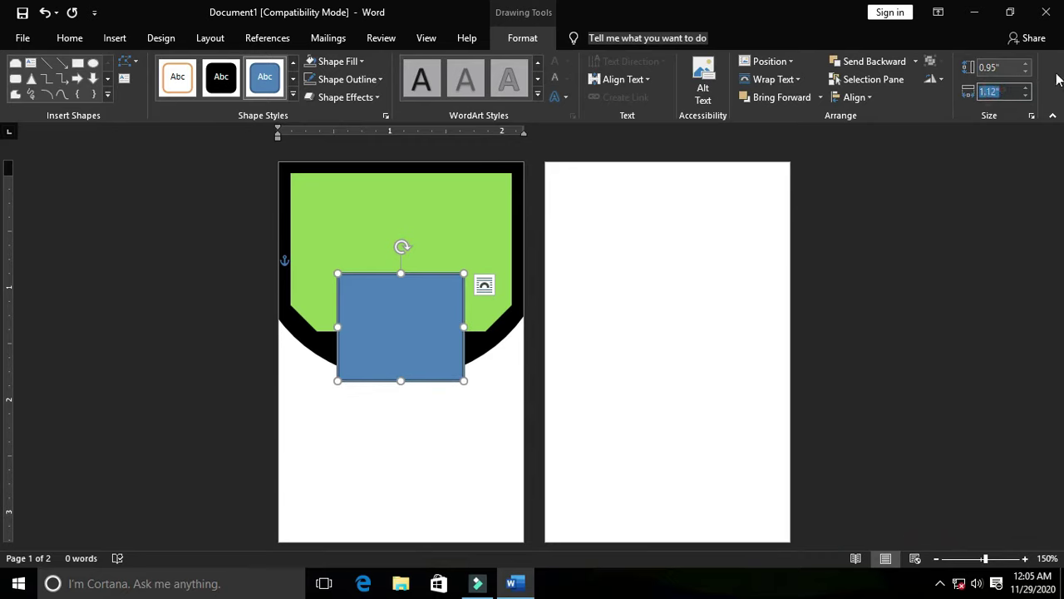
pyautogui.write('0.95')
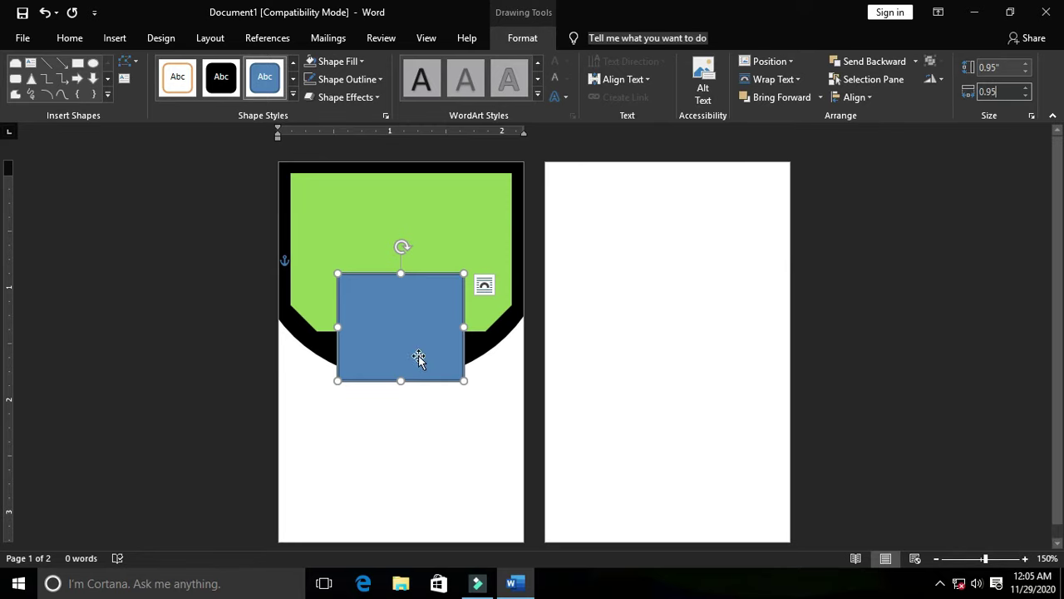
pyautogui.click(426, 453)
# - Centre the square horizontally so it straddles the green header's lower edge
pyautogui.click(412, 337)
pyautogui.moveTo(402, 324); pyautogui.dragTo(409, 328)
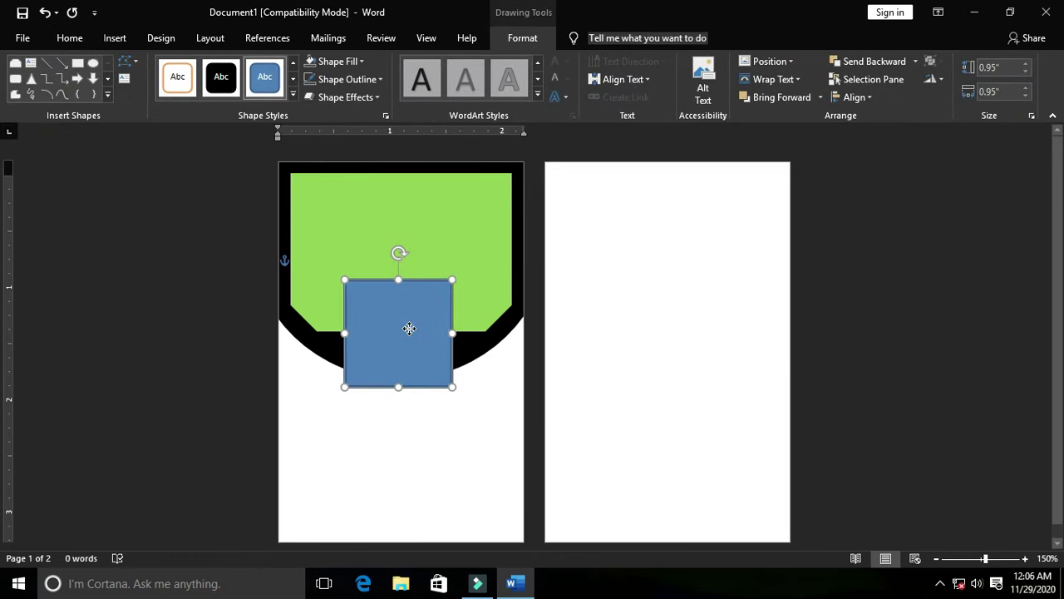
pyautogui.click(413, 323)
pyautogui.moveTo(412, 323); pyautogui.dragTo(413, 304)
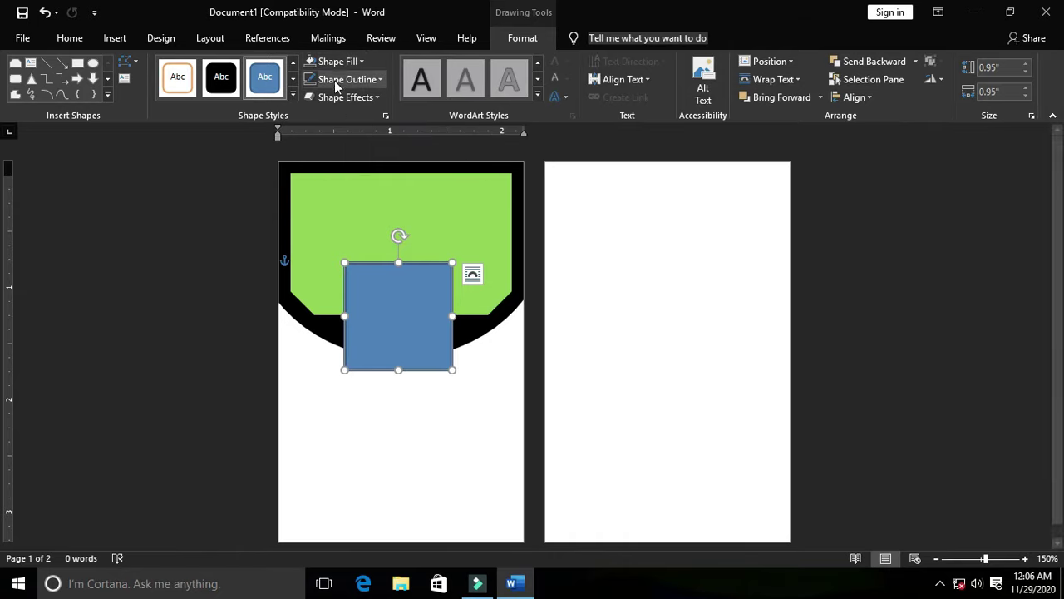
# - Give the square photo box a white fill and a black outline
pyautogui.click(339, 62)
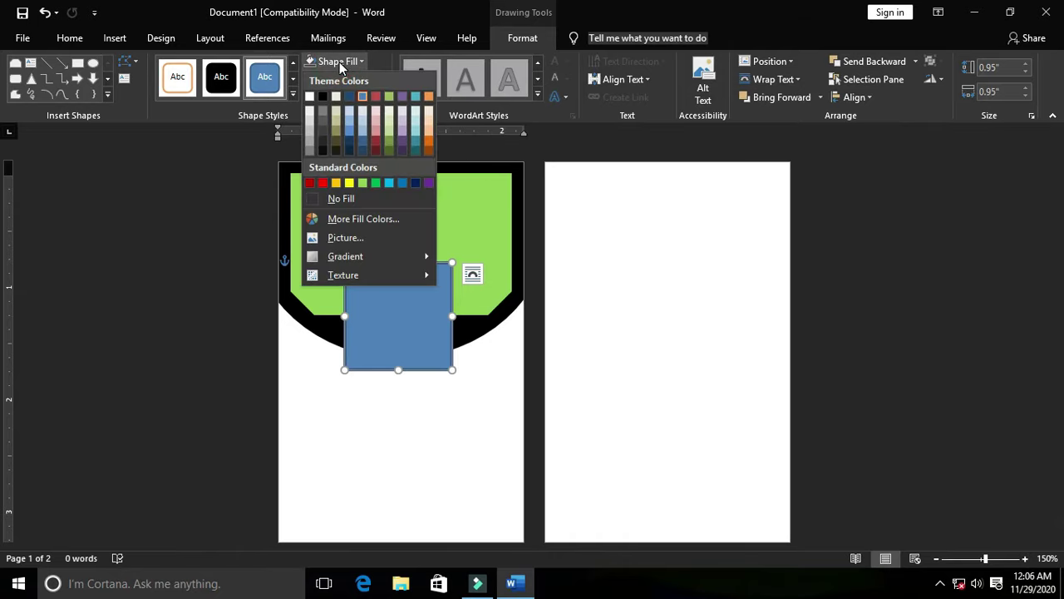
pyautogui.click(309, 97)
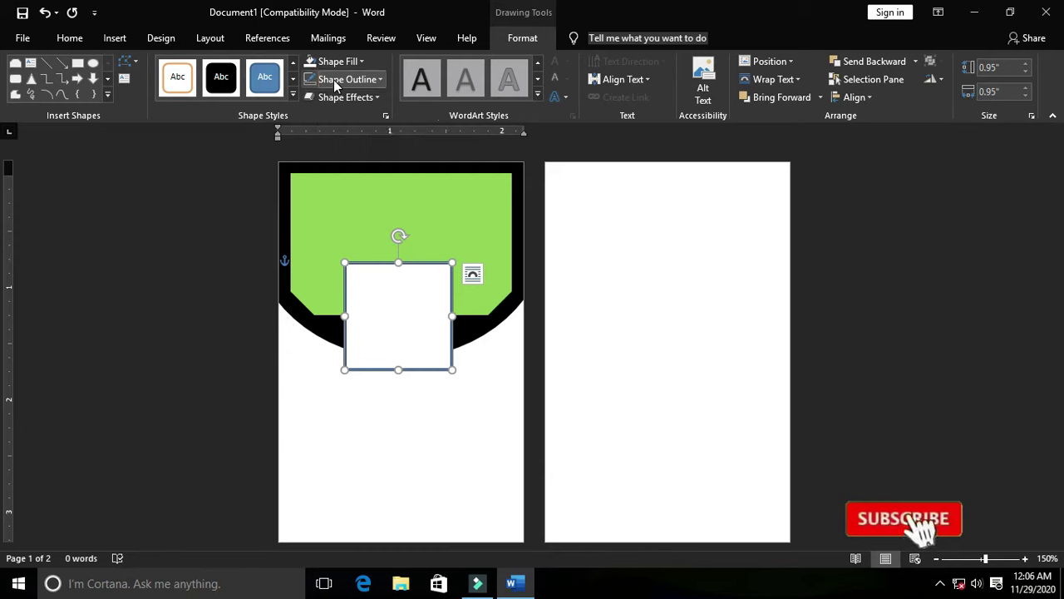
pyautogui.click(333, 80)
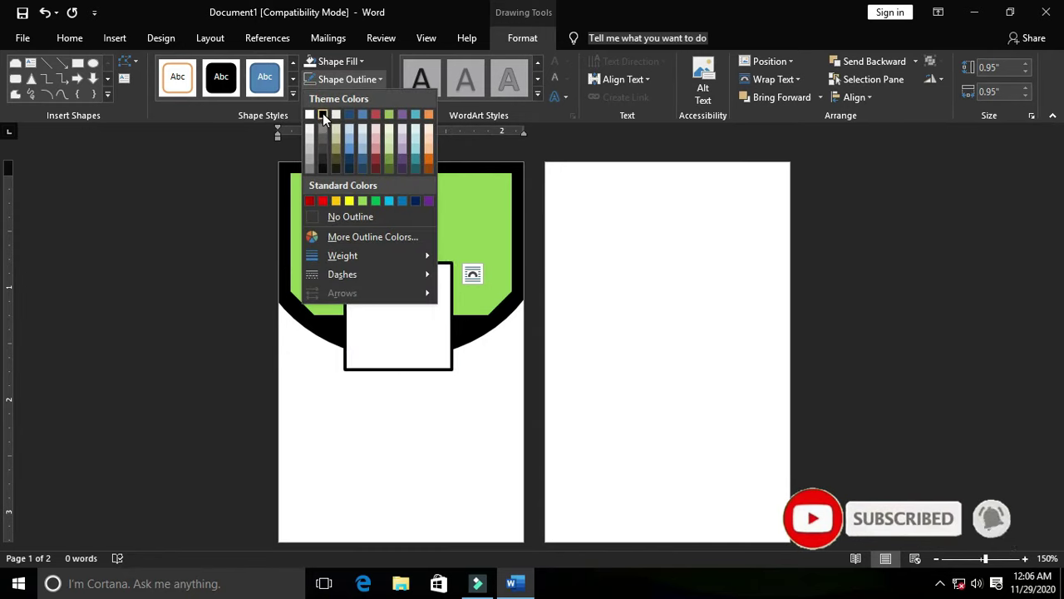
pyautogui.click(322, 114)
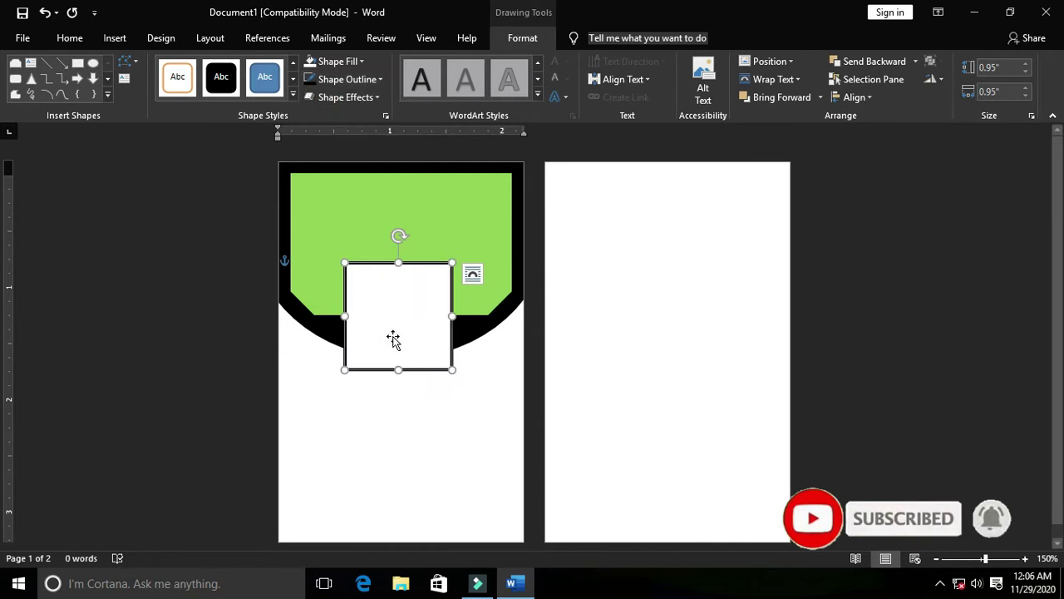
pyautogui.click(654, 424)
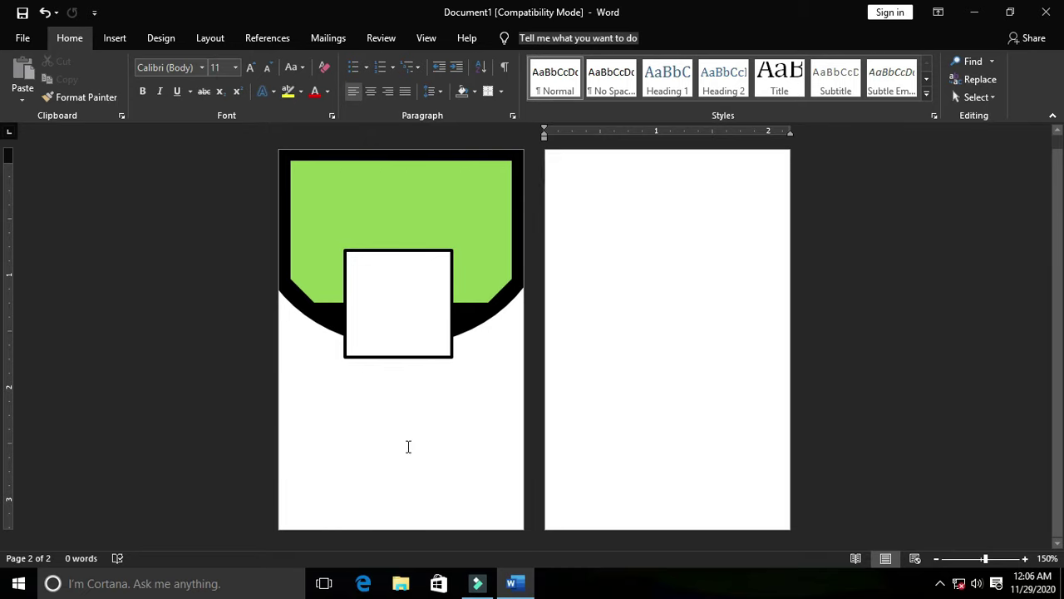
# - Draw a 1.5 by 2.18 inch rectangle over the card below the photo box, with no outline
pyautogui.click(114, 37)
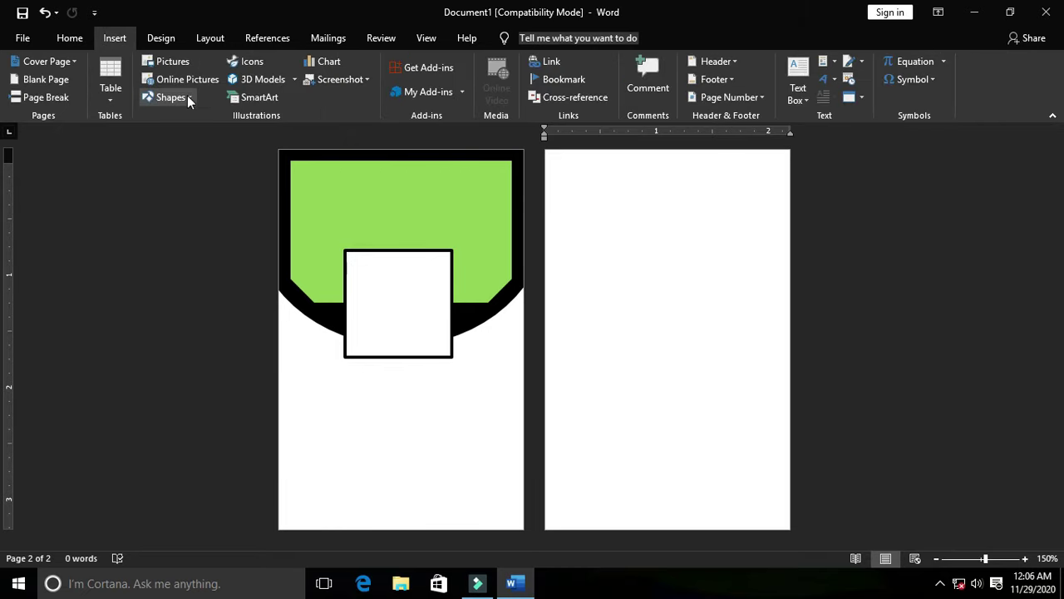
pyautogui.click(171, 97)
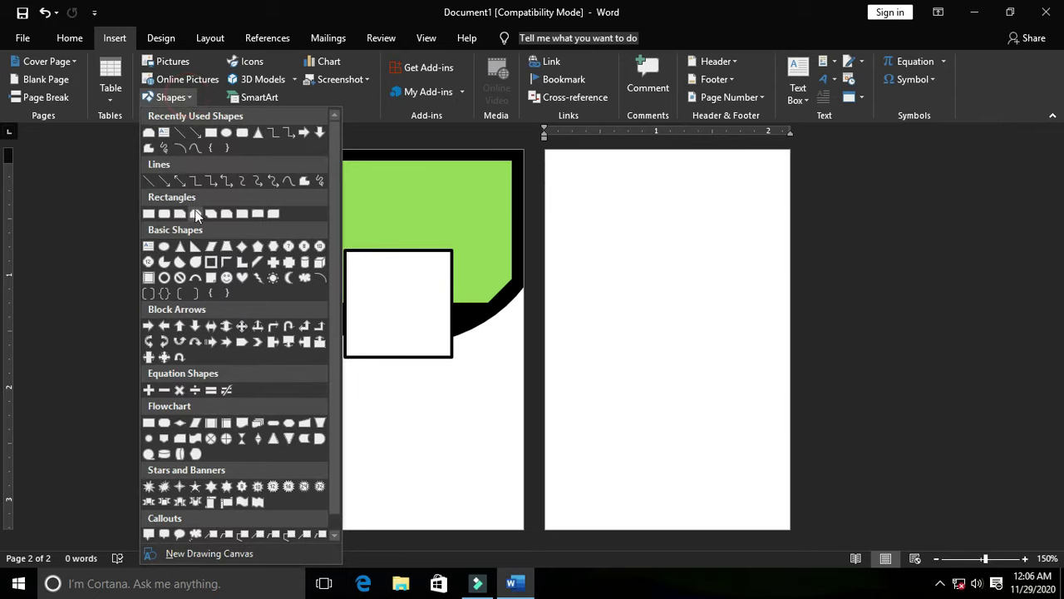
pyautogui.click(211, 134)
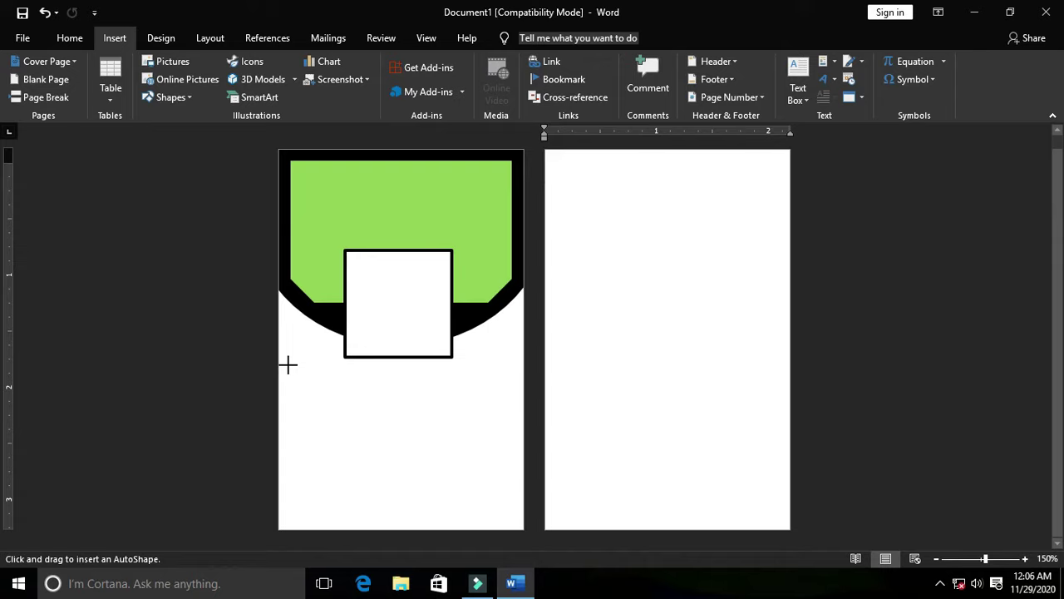
pyautogui.moveTo(279, 359); pyautogui.dragTo(525, 530)
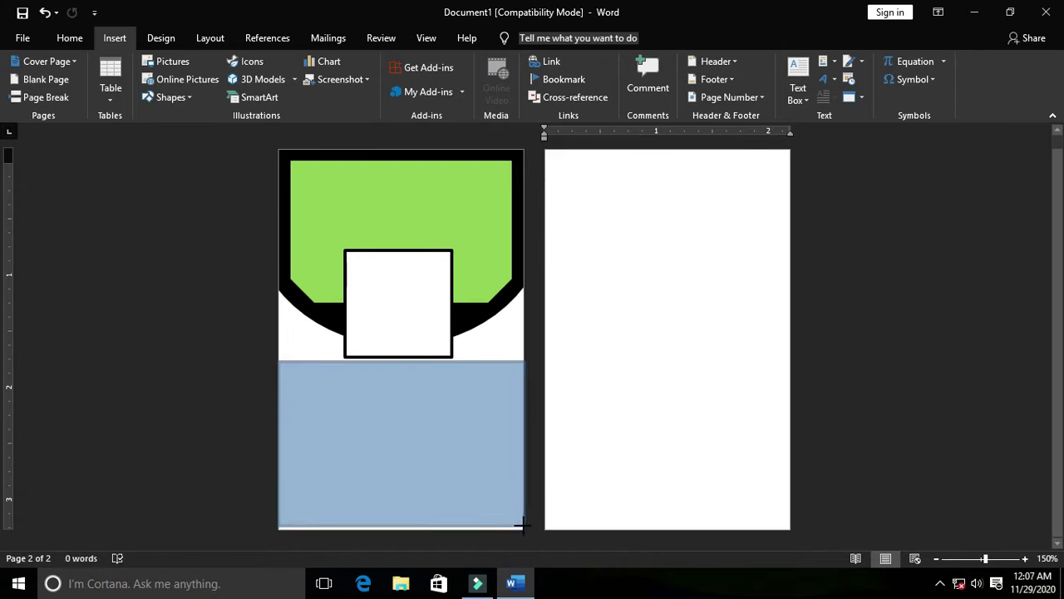
pyautogui.moveTo(524, 529); pyautogui.dragTo(523, 529)
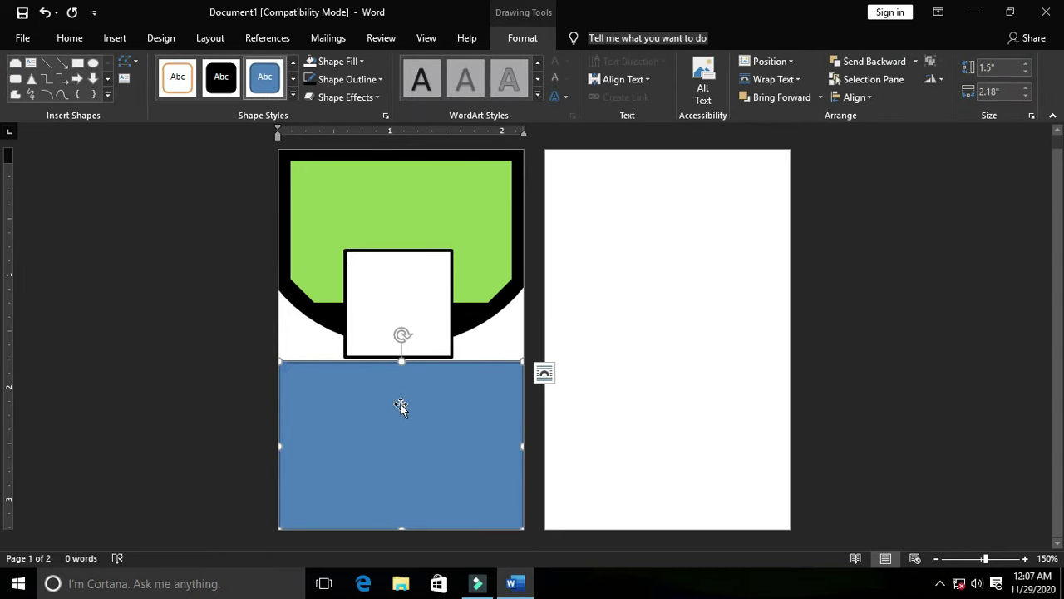
pyautogui.click(348, 80)
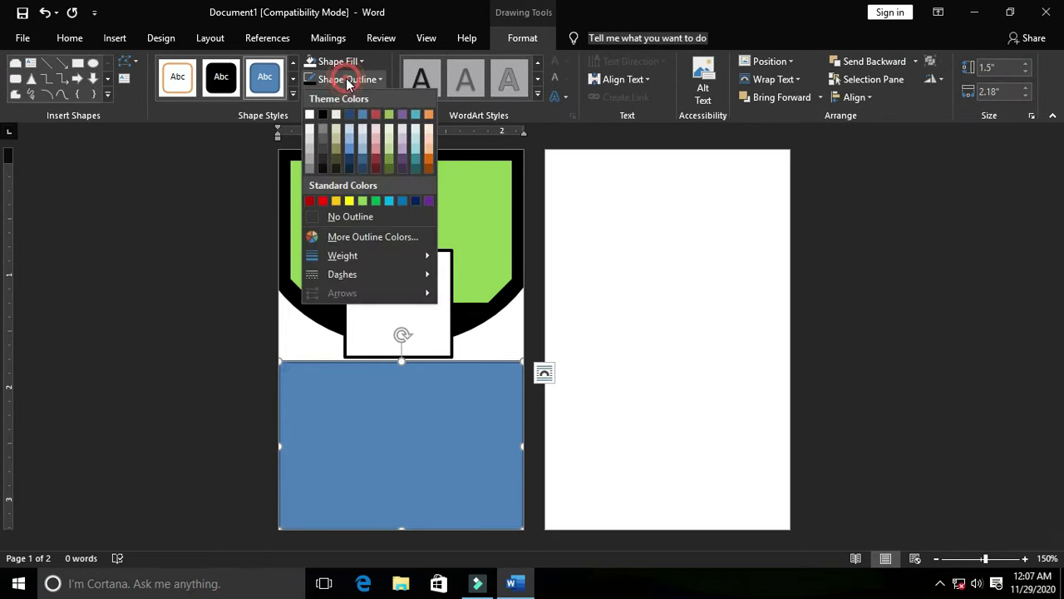
pyautogui.click(309, 216)
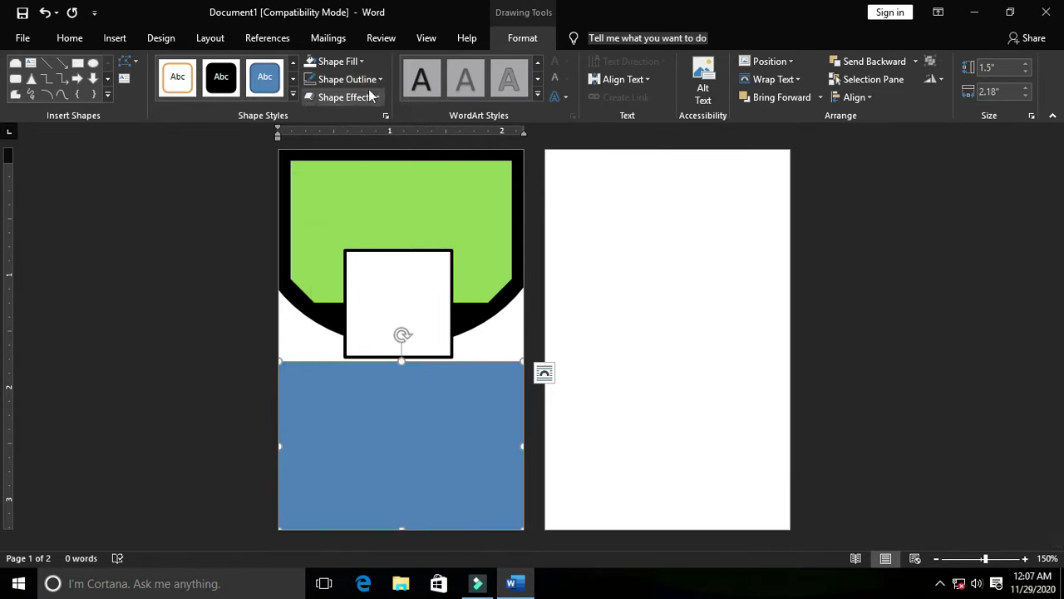
# - Fill the lower rectangle with the light blue Linear Up gradient
pyautogui.click(358, 63)
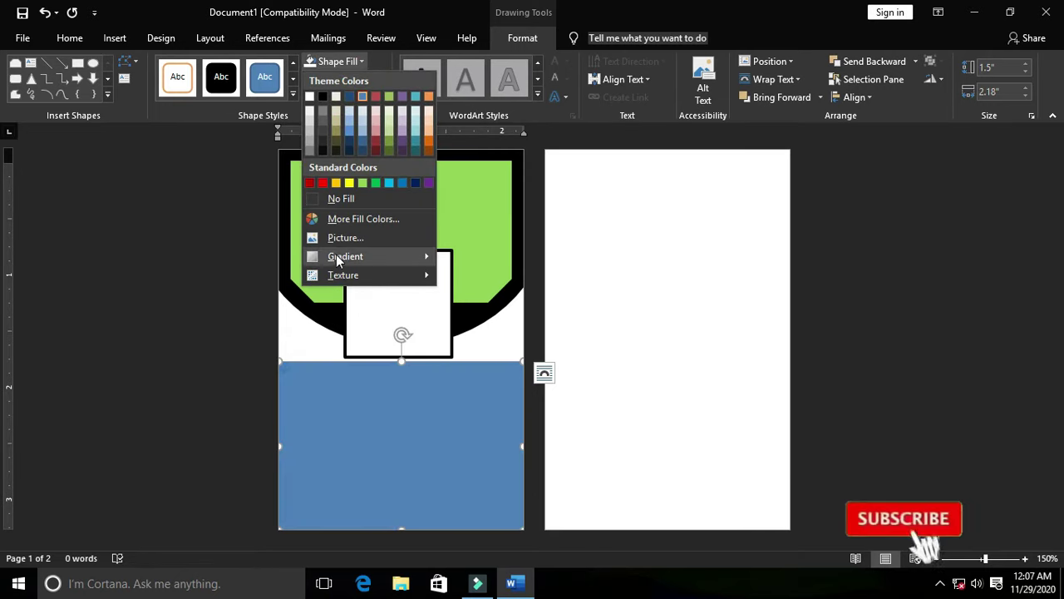
pyautogui.moveTo(337, 256)
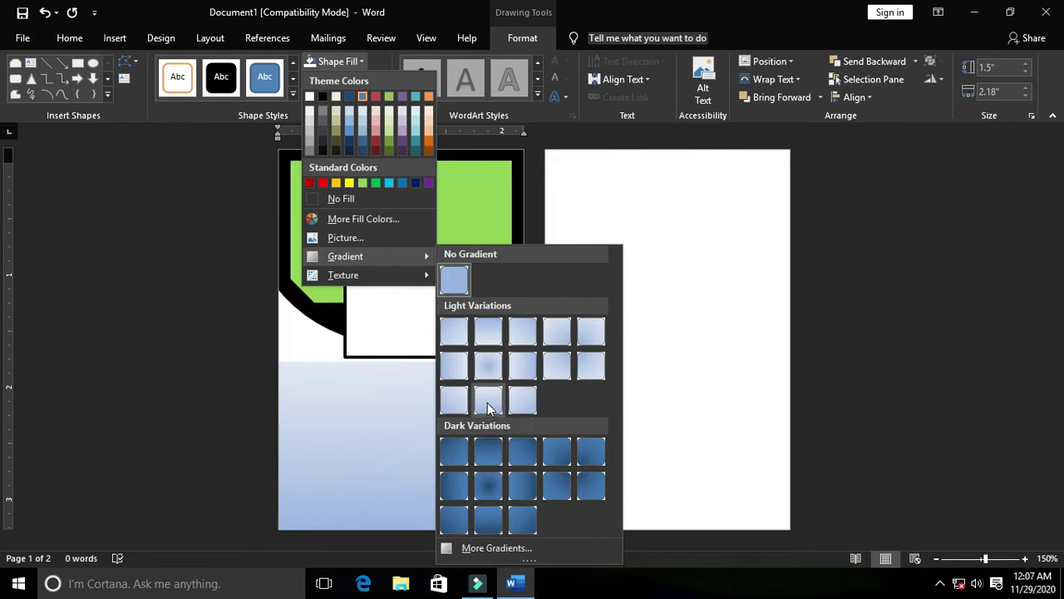
pyautogui.click(488, 405)
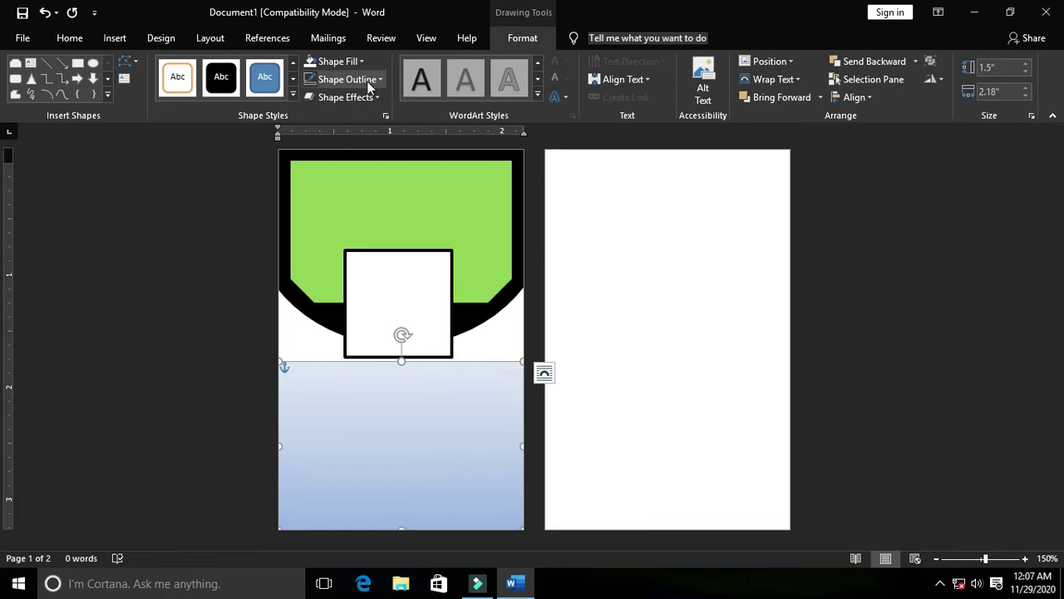
pyautogui.click(347, 65)
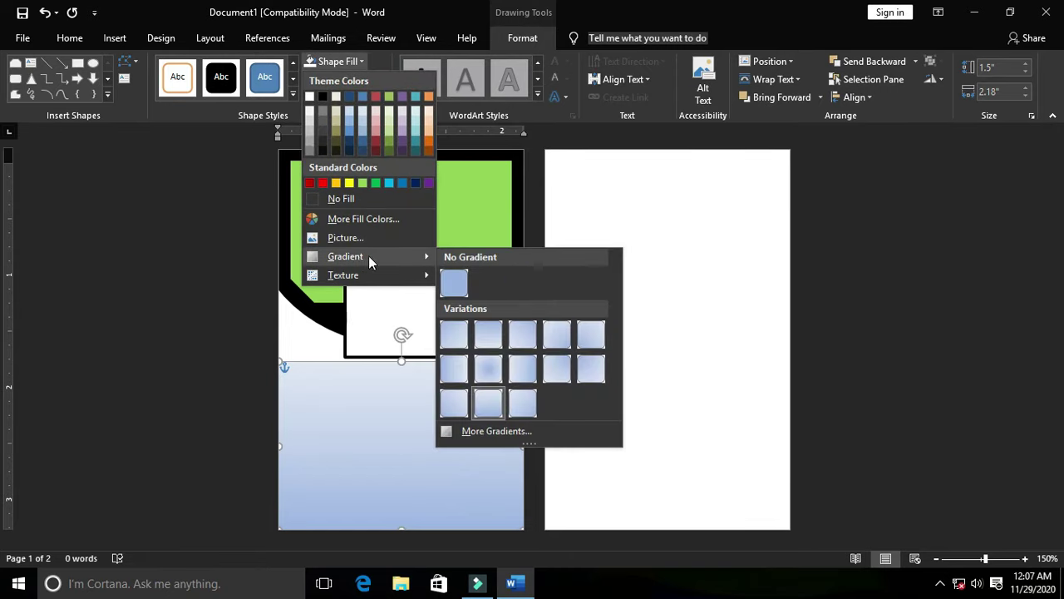
# - Make the gradient two stops only: light green at the bottom and white at the top
pyautogui.click(484, 433)
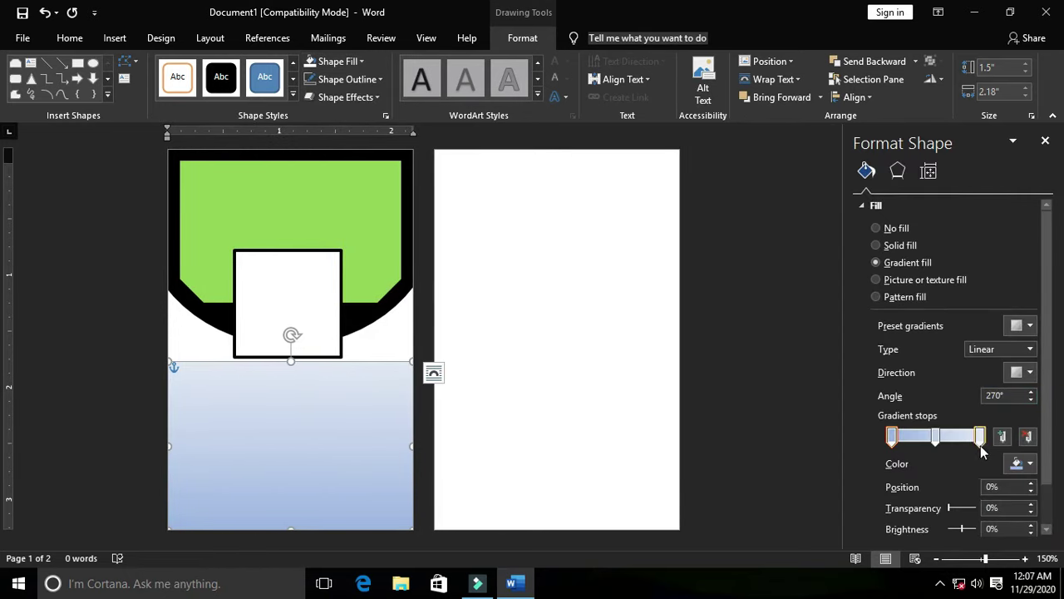
pyautogui.moveTo(935, 436); pyautogui.dragTo(997, 447)
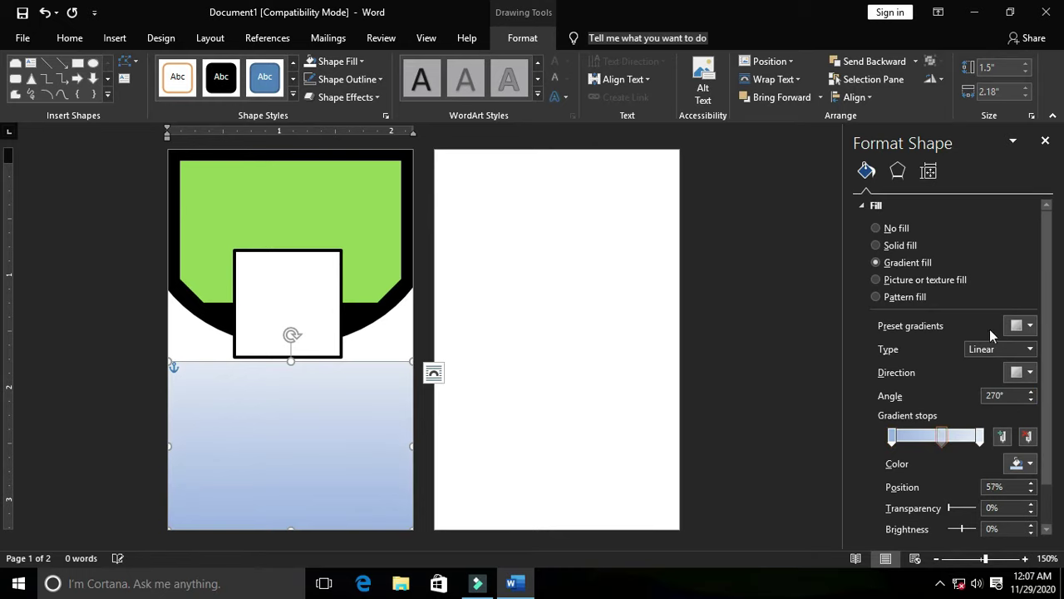
pyautogui.click(892, 437)
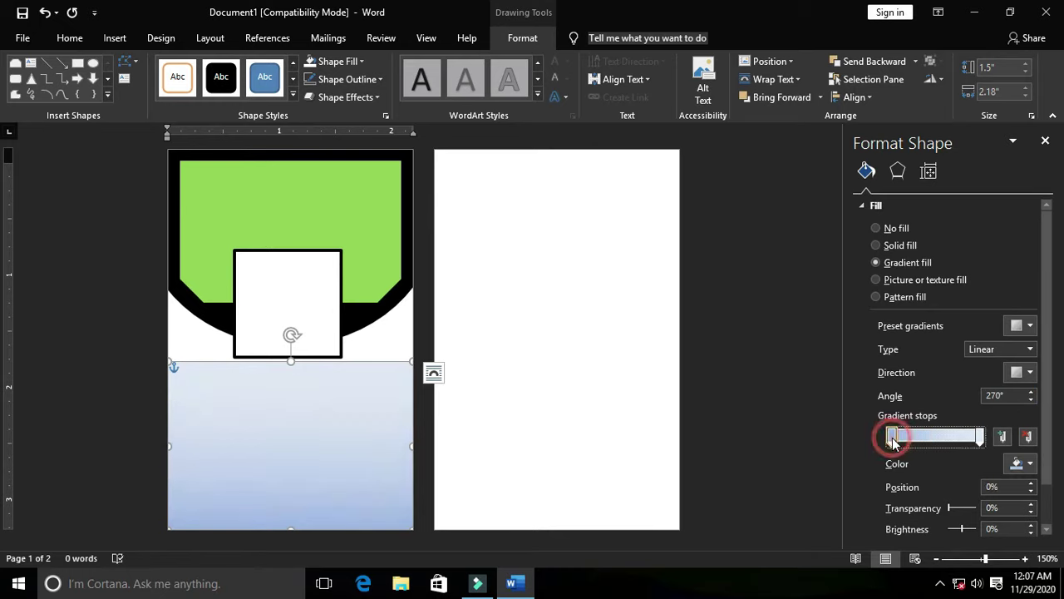
pyautogui.click(1021, 463)
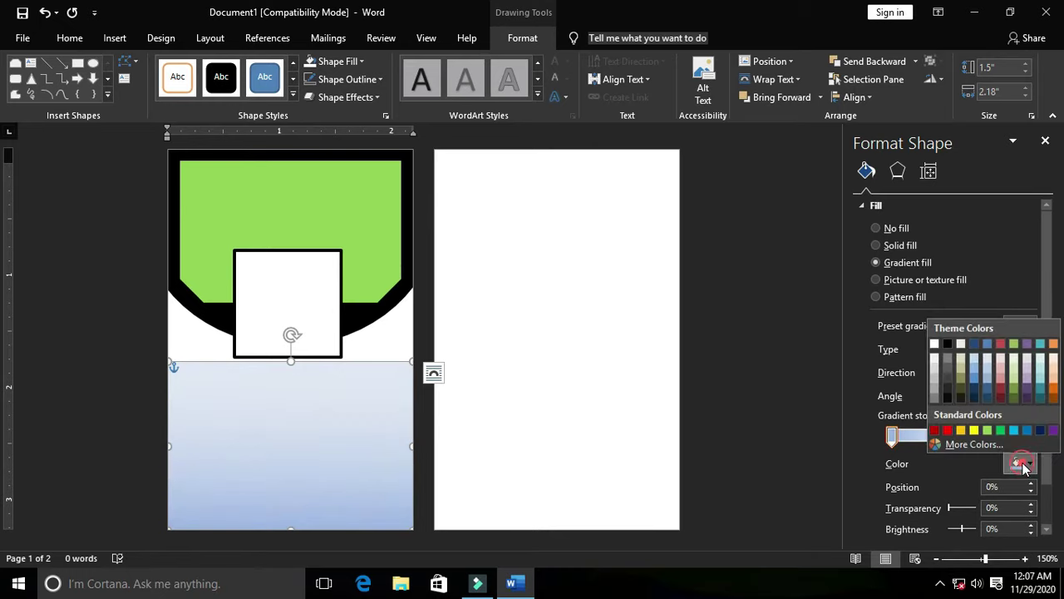
pyautogui.click(987, 431)
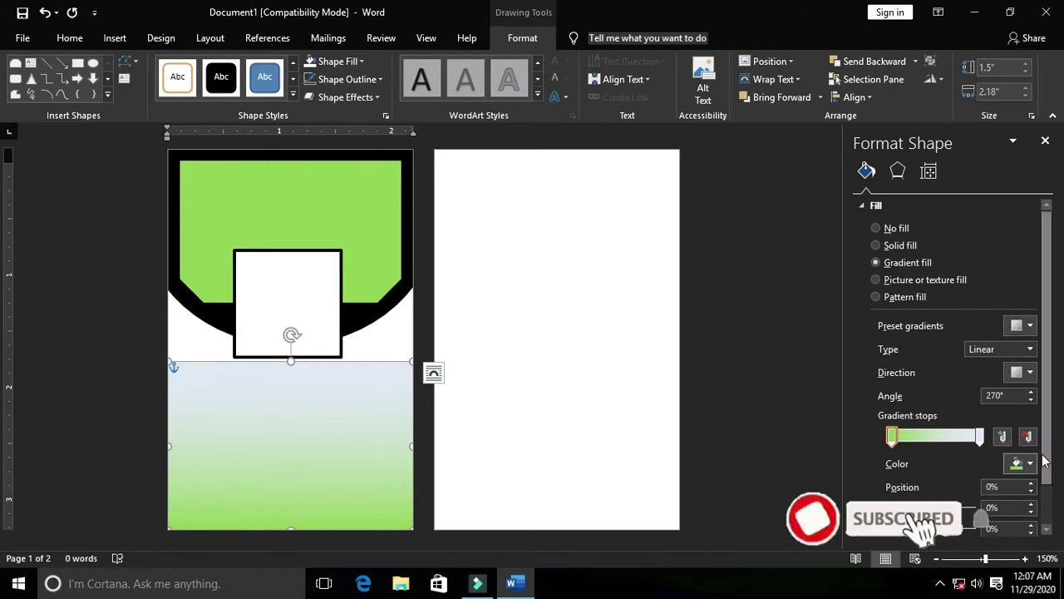
pyautogui.click(980, 437)
pyautogui.click(1023, 464)
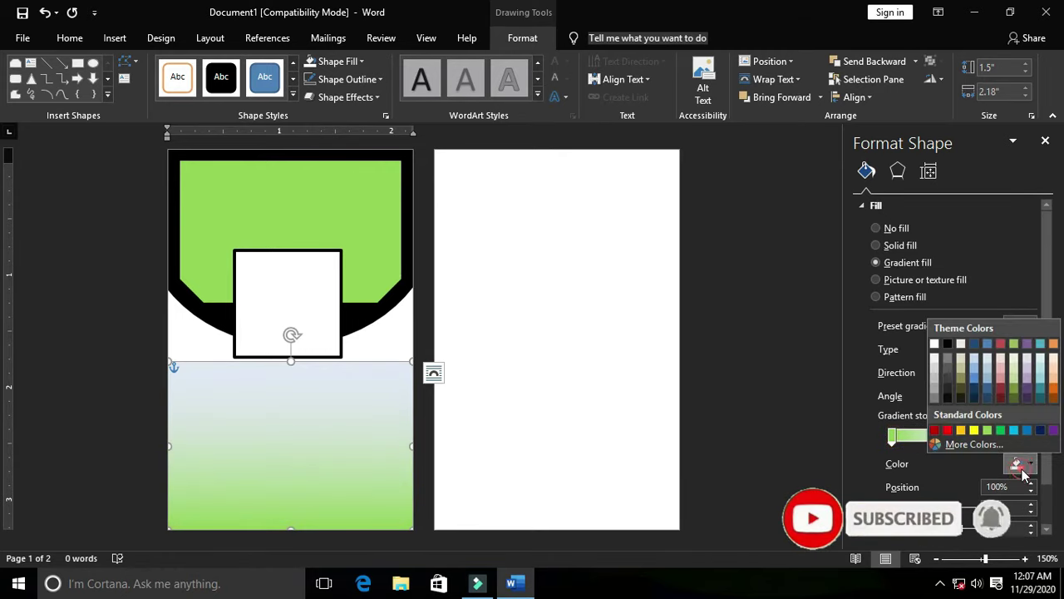
pyautogui.click(934, 343)
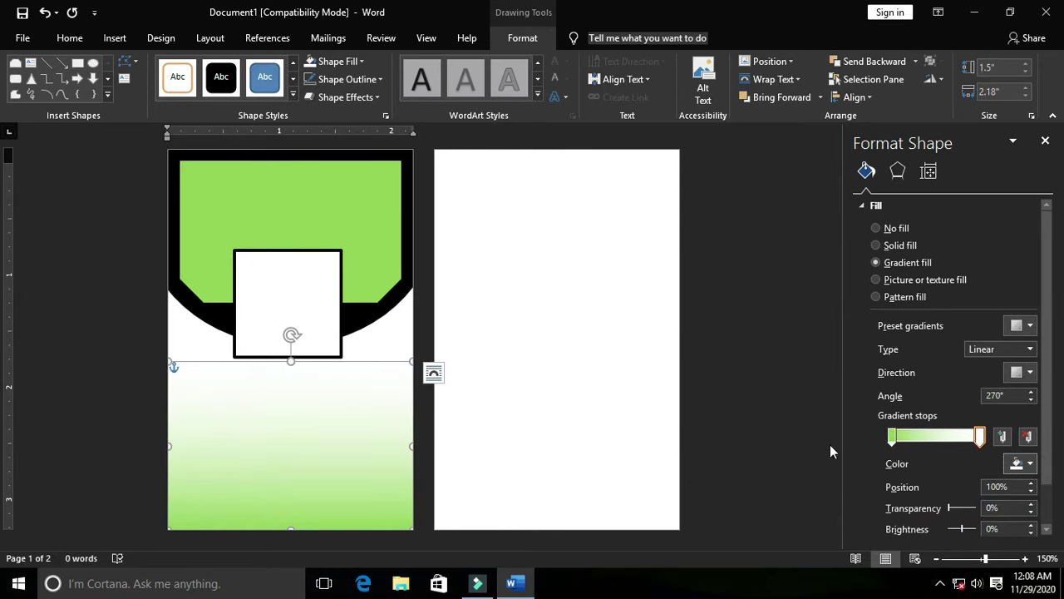
pyautogui.click(785, 433)
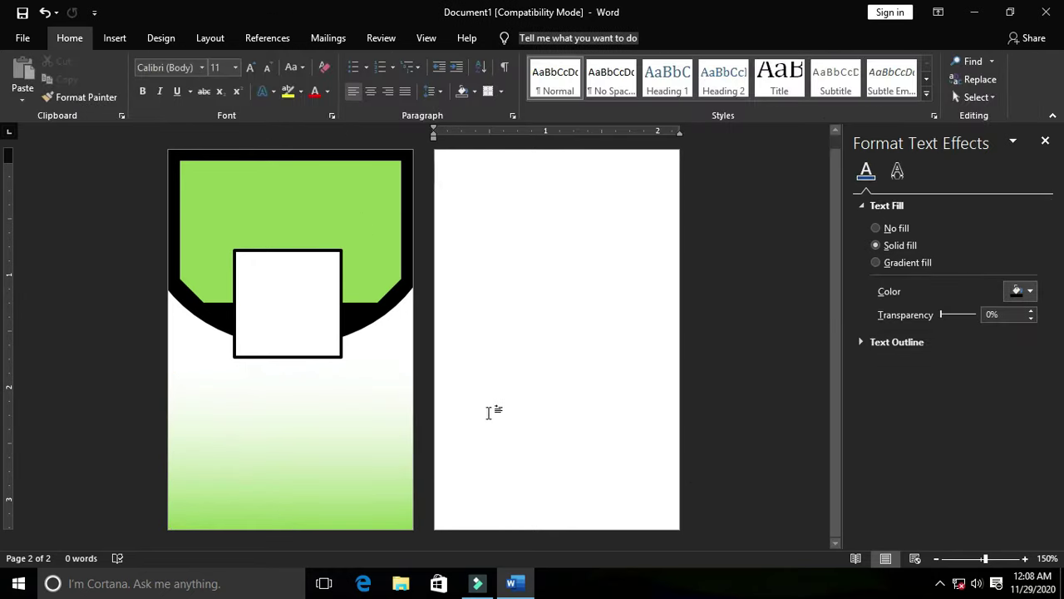
# - Draw a half-frame shape, rotate it 180°, and move it to the bottom-right corner
pyautogui.click(115, 39)
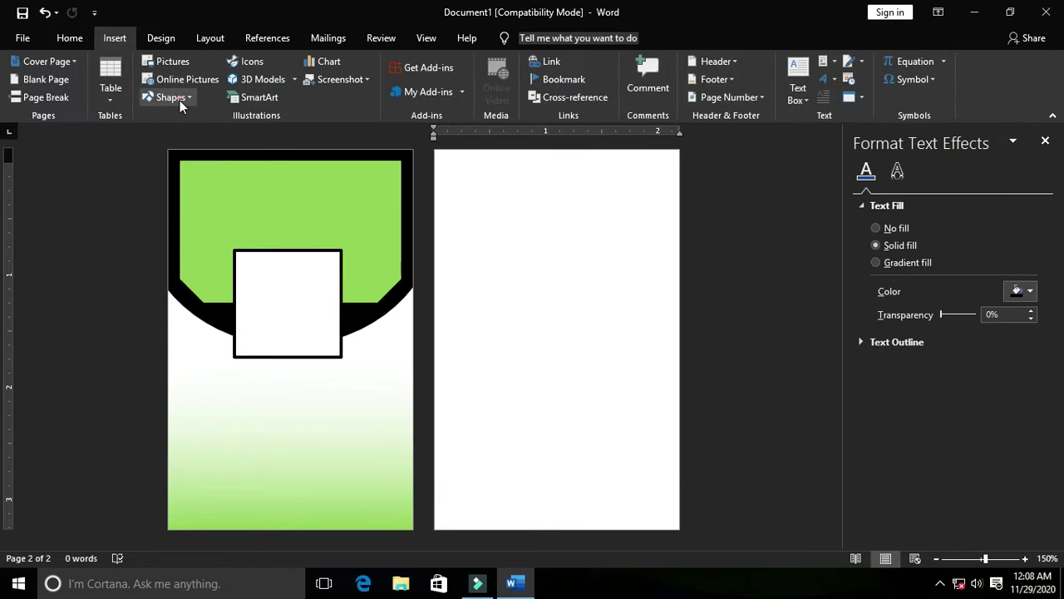
pyautogui.click(170, 97)
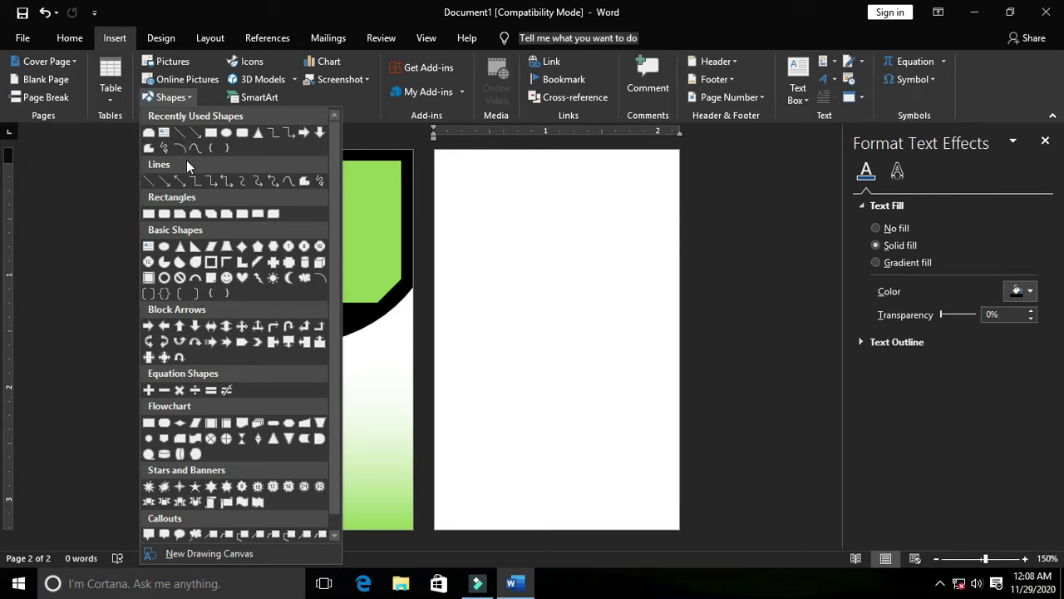
pyautogui.click(223, 264)
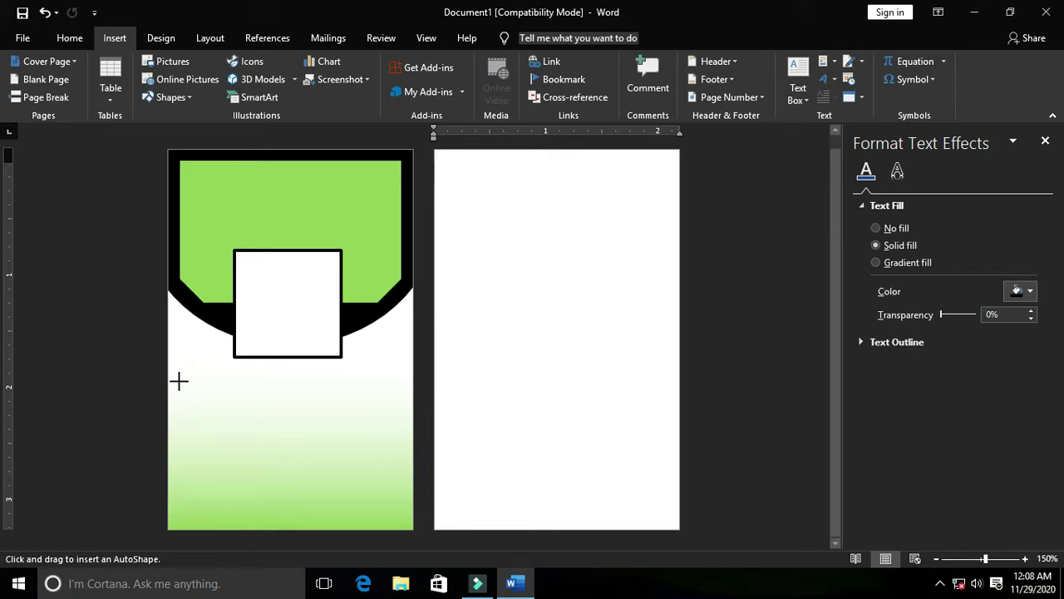
pyautogui.moveTo(179, 381); pyautogui.dragTo(274, 517)
pyautogui.moveTo(228, 357); pyautogui.dragTo(225, 512)
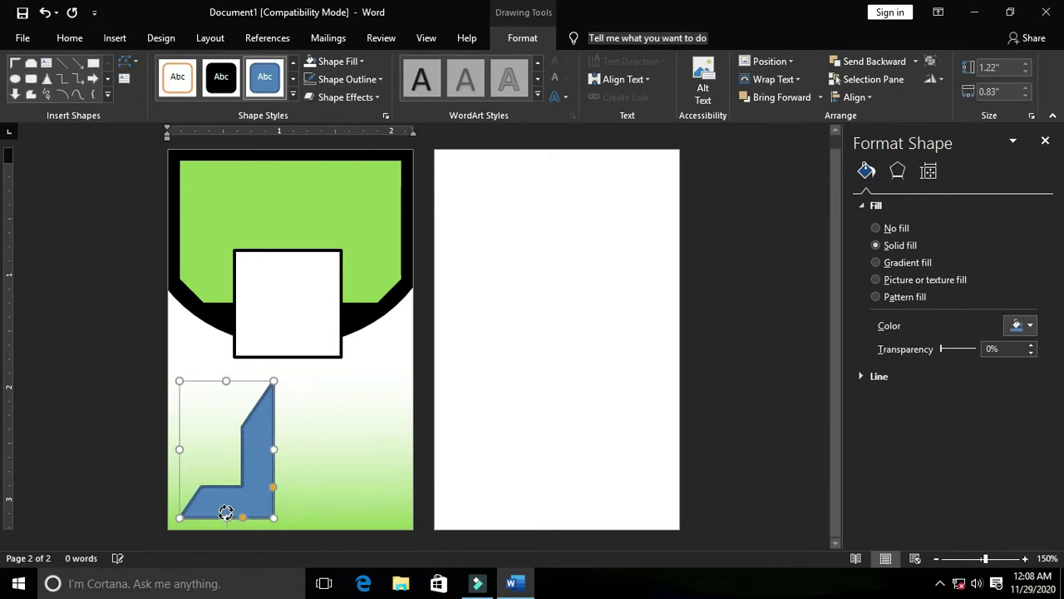
pyautogui.moveTo(219, 502); pyautogui.dragTo(351, 506)
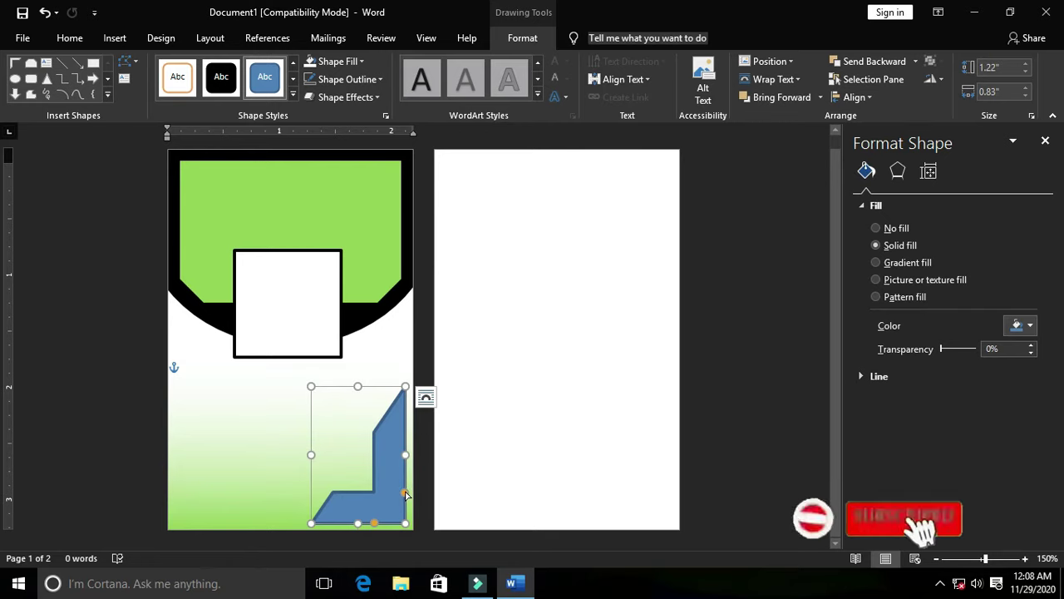
# - Thin both legs of the L-shape and remove its outline
pyautogui.moveTo(405, 494)
pyautogui.mouseDown()
pyautogui.moveTo(407, 517)
pyautogui.moveTo(380, 525)
pyautogui.moveTo(399, 527)
pyautogui.mouseUp()
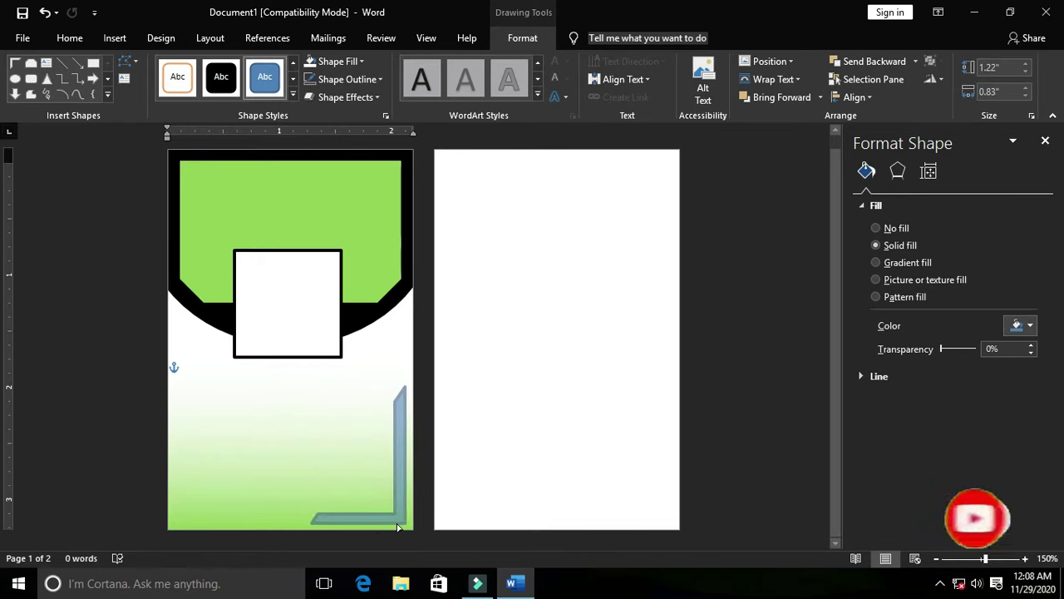
pyautogui.moveTo(399, 527); pyautogui.dragTo(405, 522)
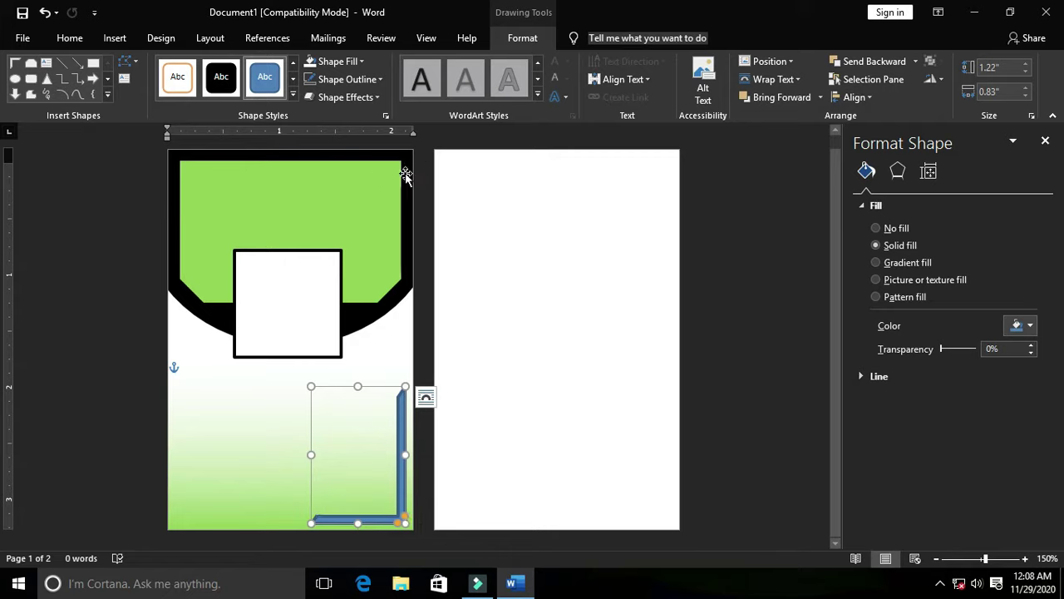
pyautogui.click(350, 80)
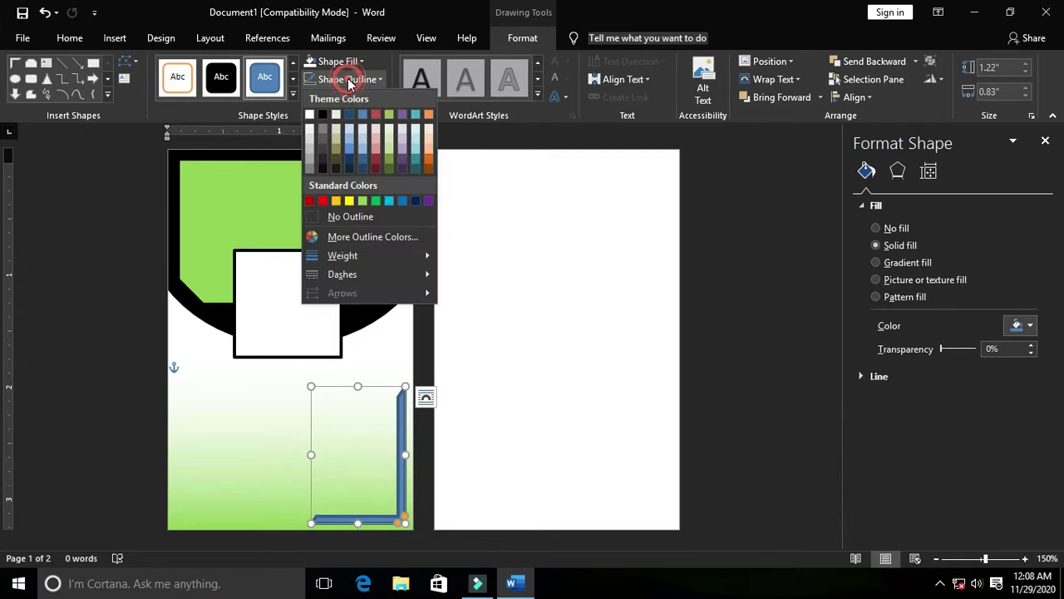
pyautogui.click(311, 219)
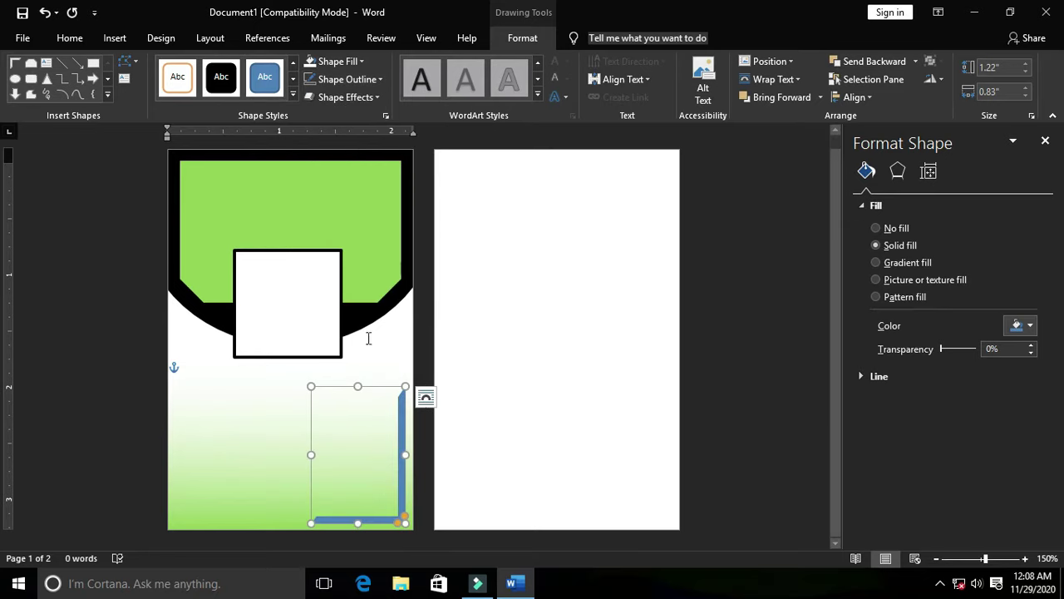
# - Fill the L-shape black and place a mirrored copy in the bottom-left corner
pyautogui.click(338, 61)
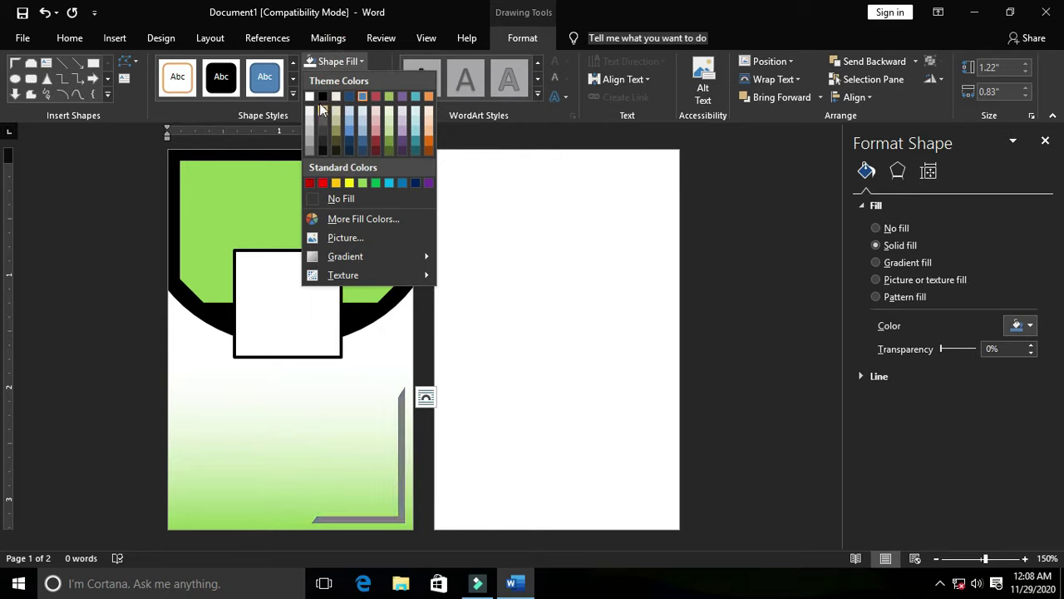
pyautogui.click(321, 97)
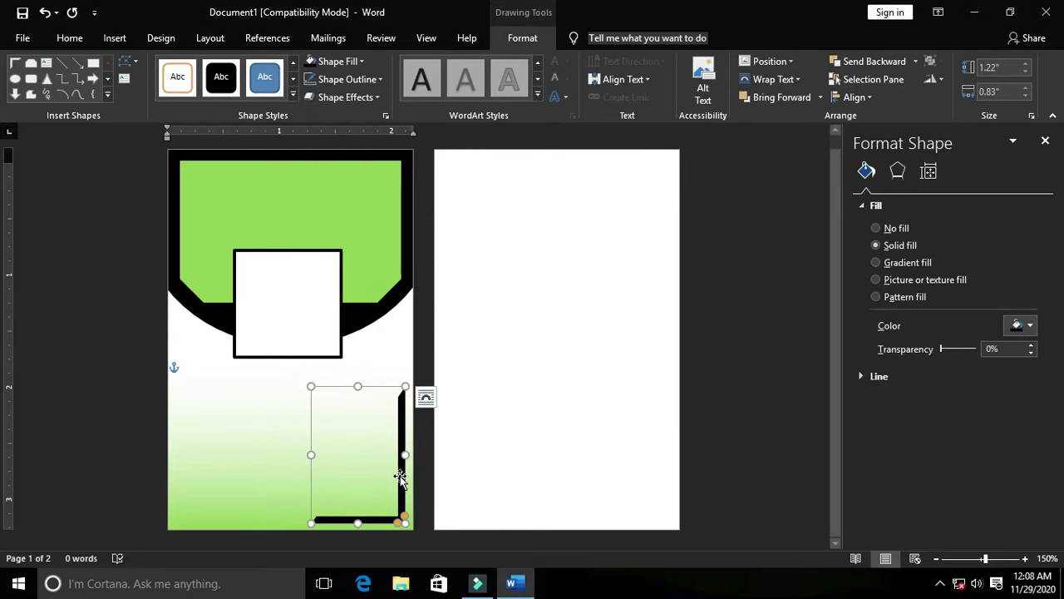
pyautogui.moveTo(400, 465); pyautogui.dragTo(282, 474)
pyautogui.moveTo(192, 455); pyautogui.dragTo(335, 464)
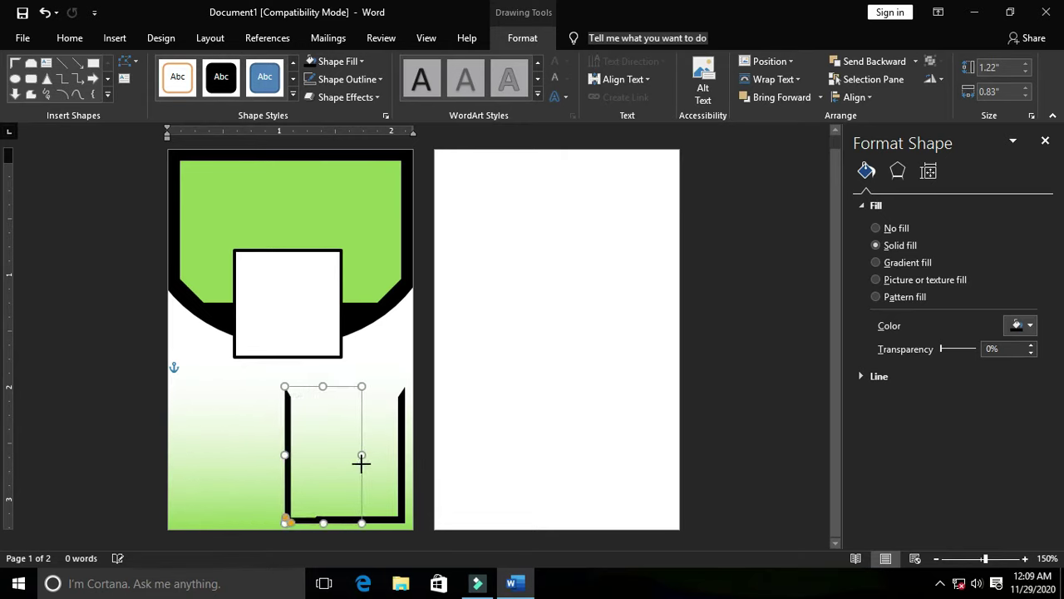
pyautogui.moveTo(336, 464); pyautogui.dragTo(358, 464)
pyautogui.moveTo(285, 441); pyautogui.dragTo(176, 446)
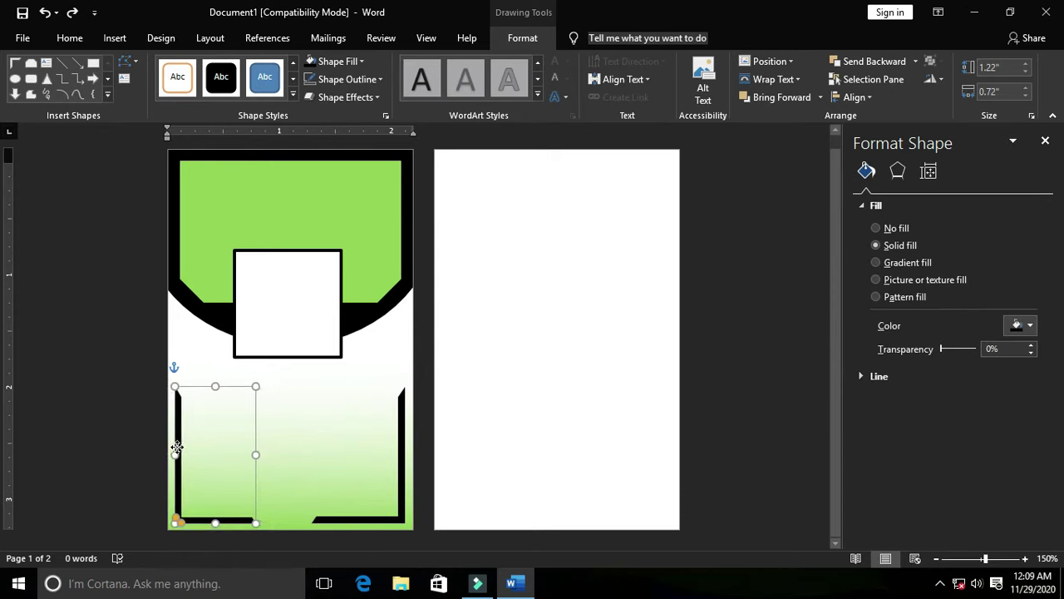
pyautogui.moveTo(255, 454); pyautogui.dragTo(266, 453)
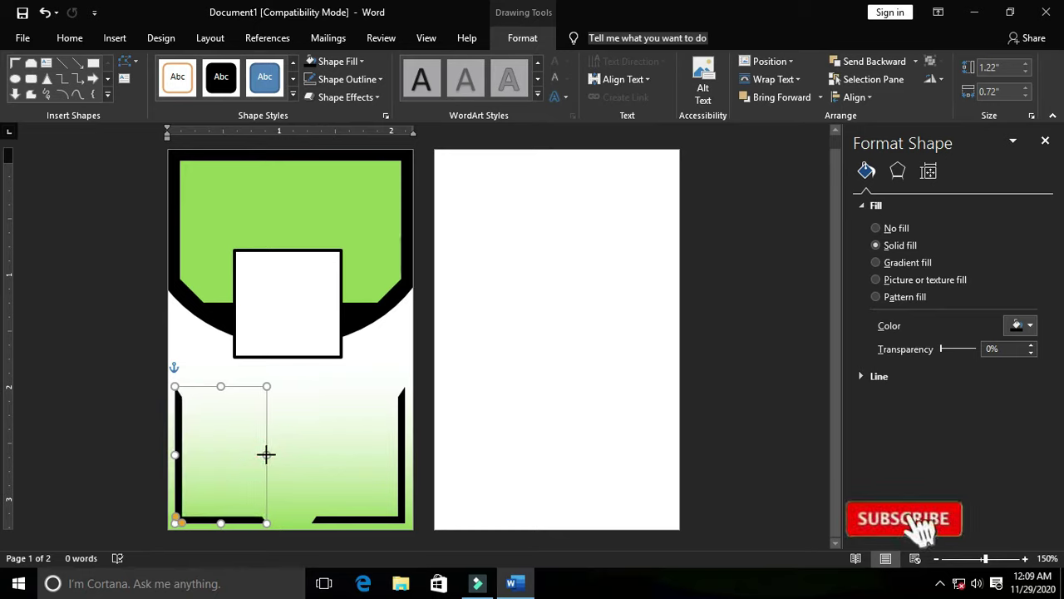
pyautogui.click(513, 447)
pyautogui.scroll(1, 340, 457)
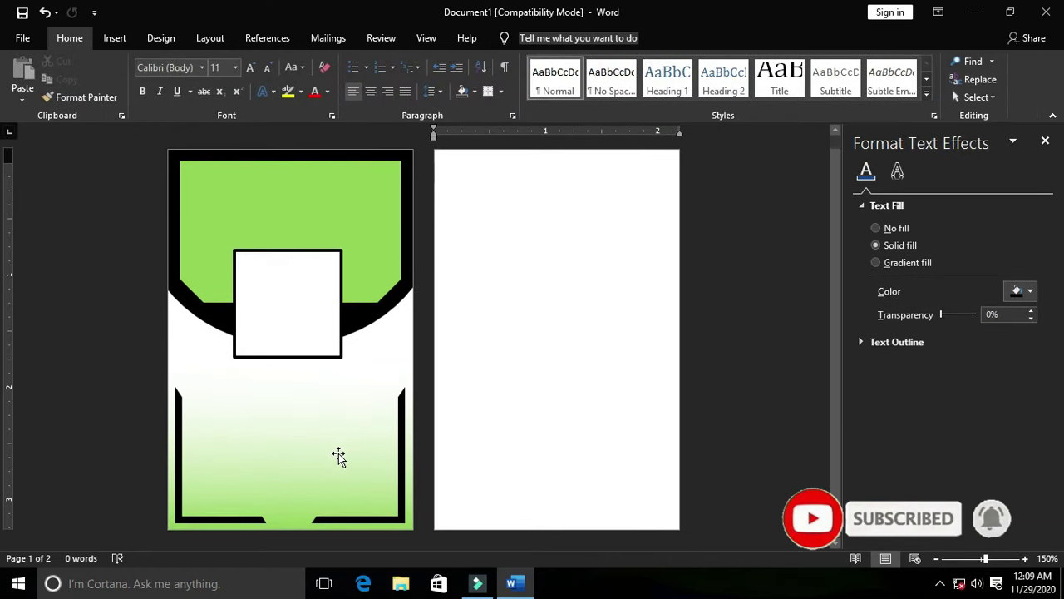
# - Draw a 0.65 by 1.29 inch text box across the green header above the photo box
pyautogui.click(562, 311)
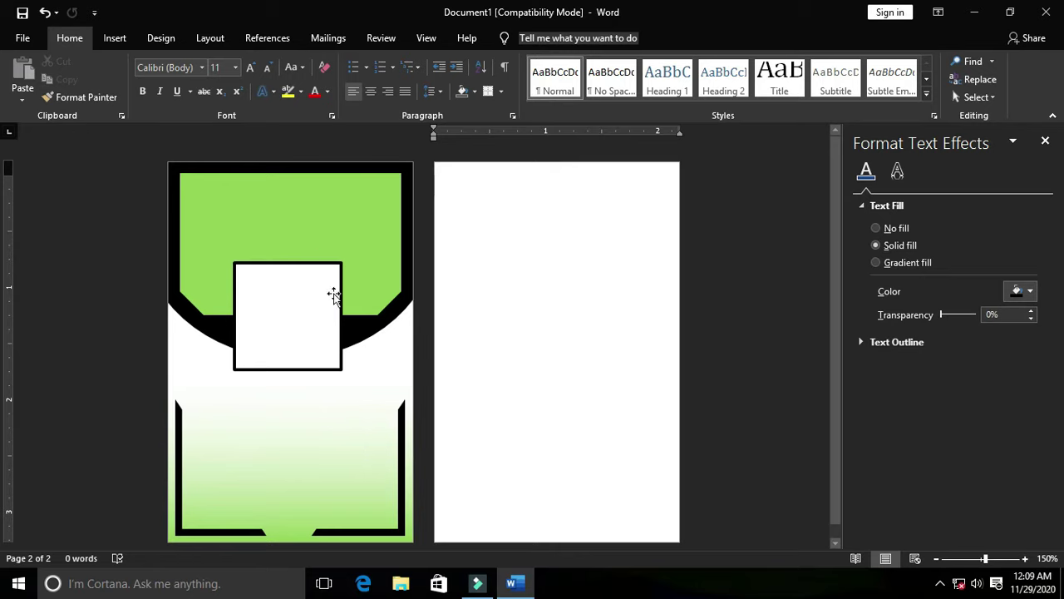
pyautogui.keyDown('ctrl'); pyautogui.scroll(7, 272, 241); pyautogui.keyUp('ctrl')
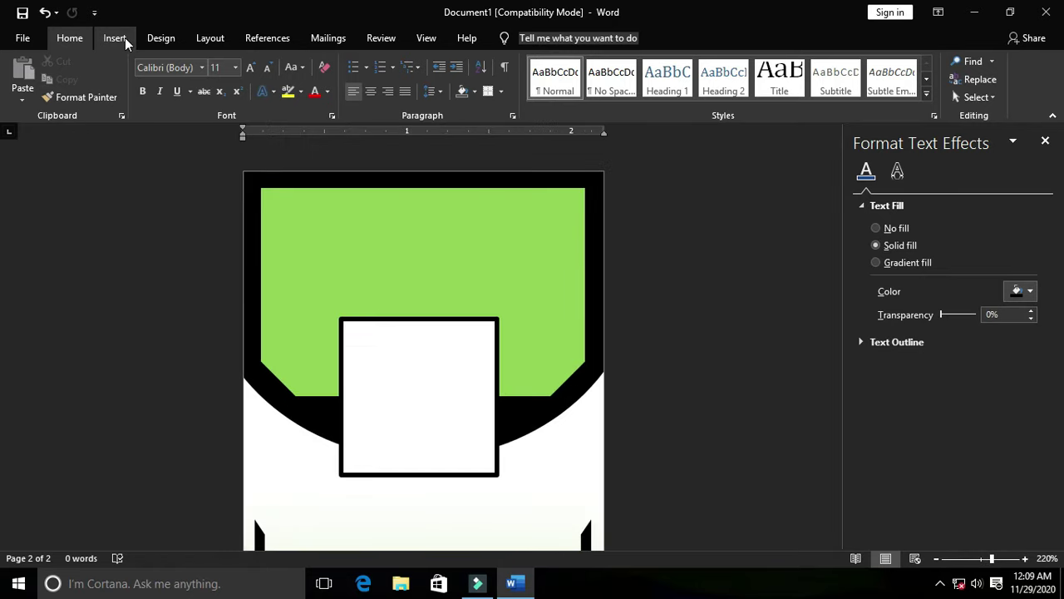
pyautogui.click(125, 36)
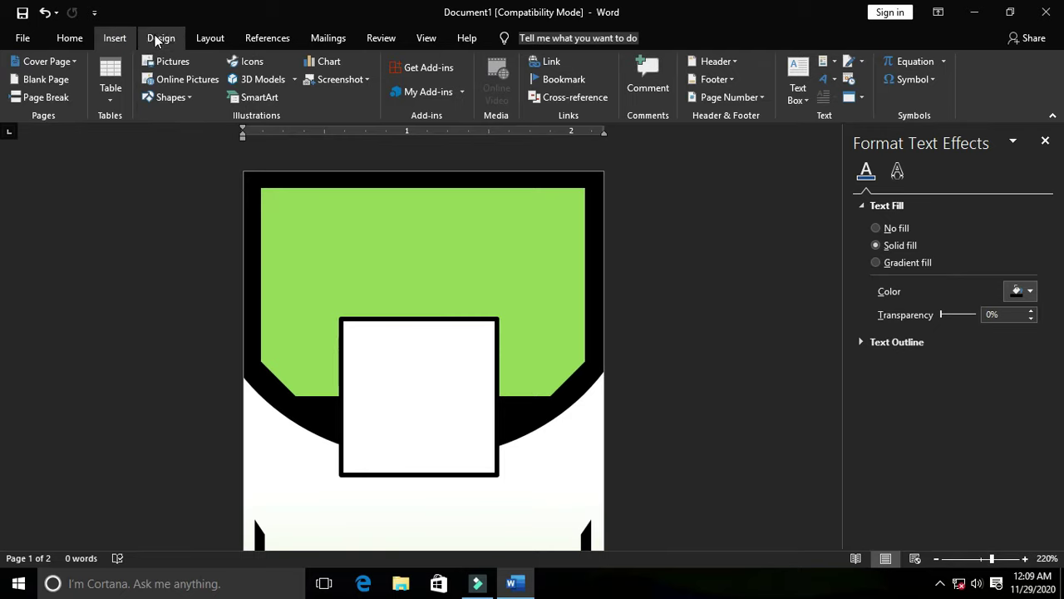
pyautogui.click(114, 38)
pyautogui.click(117, 37)
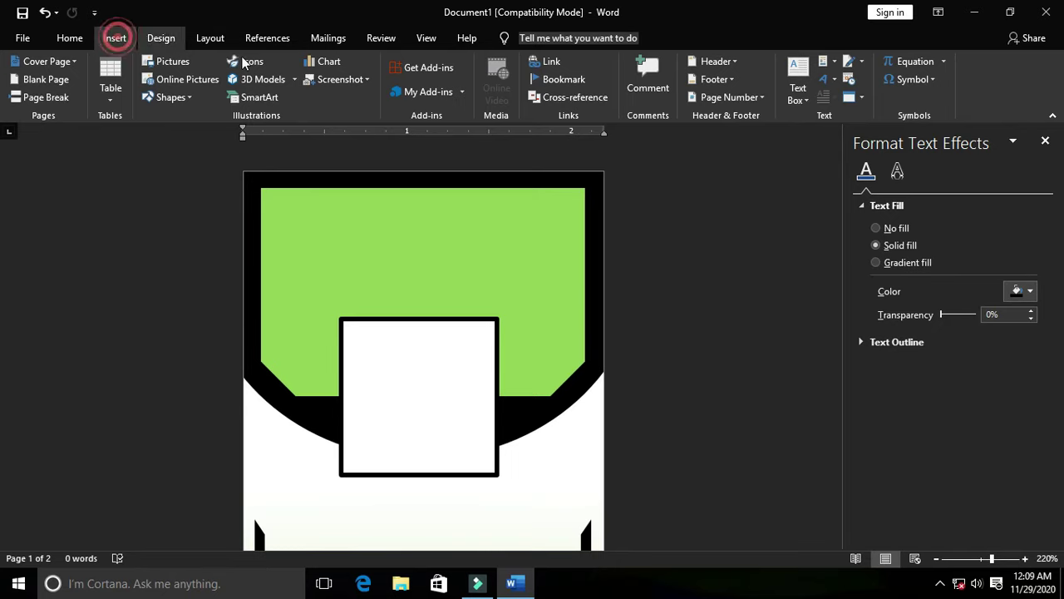
pyautogui.click(799, 93)
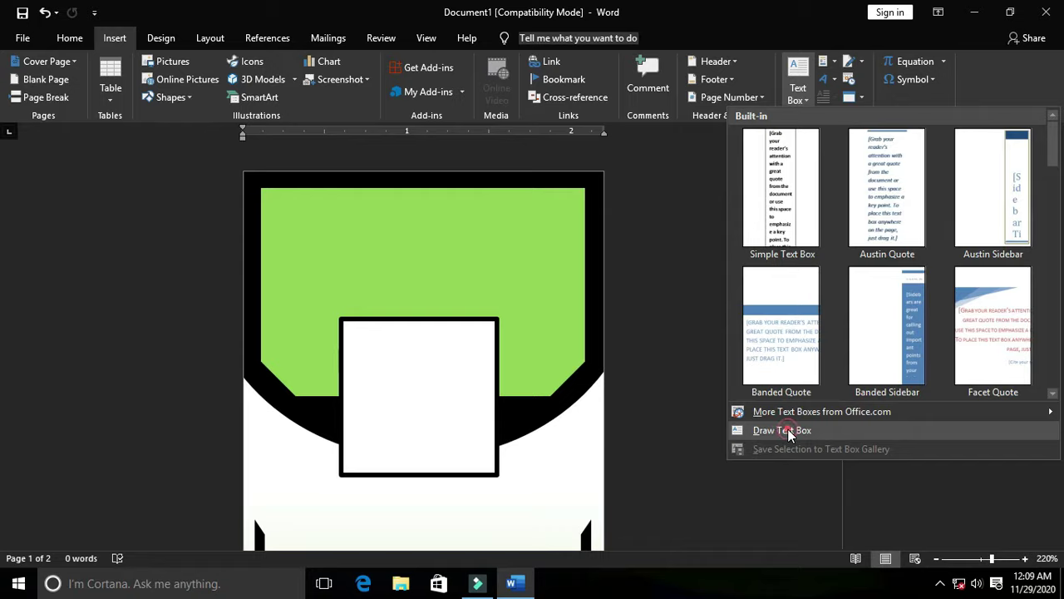
pyautogui.click(781, 430)
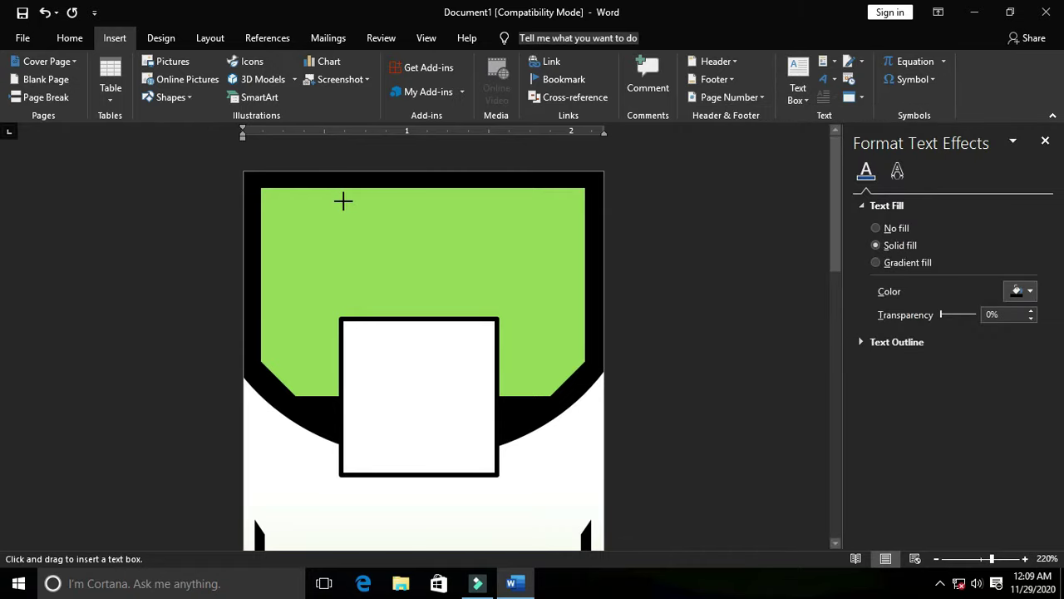
pyautogui.moveTo(359, 197); pyautogui.dragTo(571, 306)
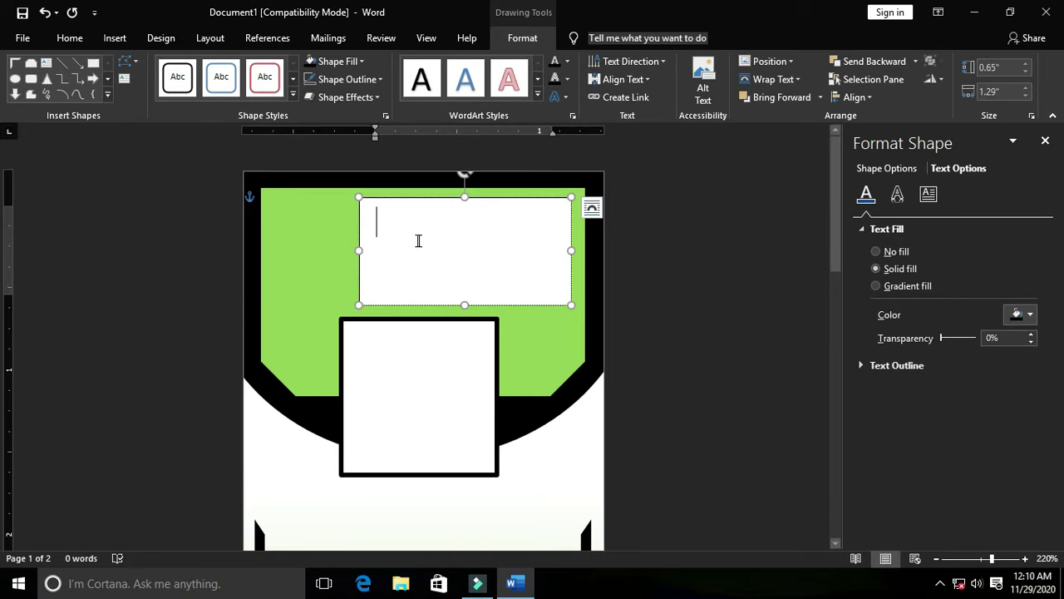
# - Set the text box font size to 8 points
pyautogui.click(70, 39)
pyautogui.click(229, 67)
pyautogui.write('9')
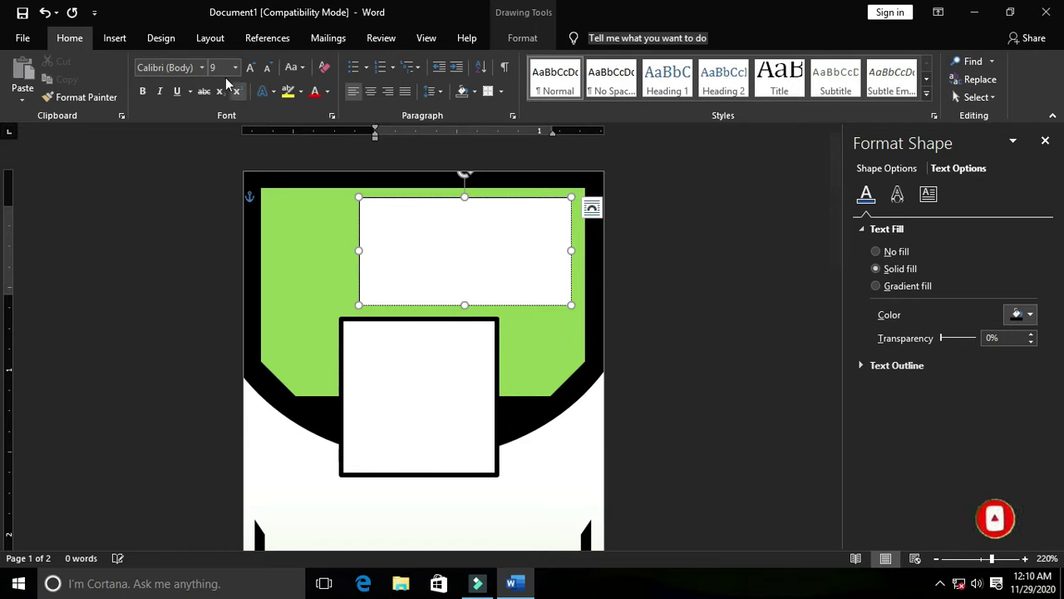
pyautogui.click(223, 67)
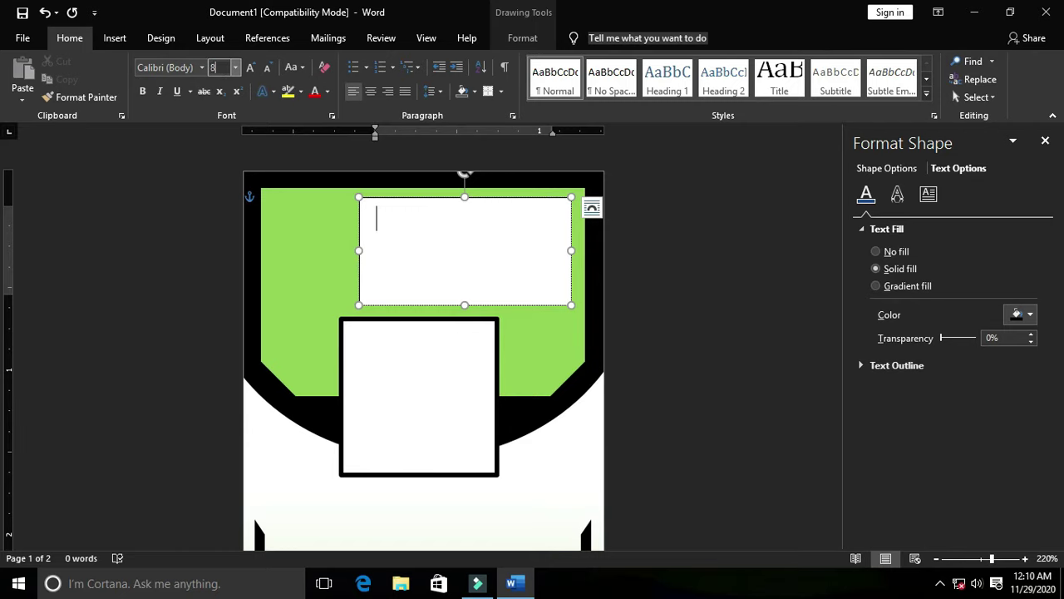
pyautogui.press('Return')
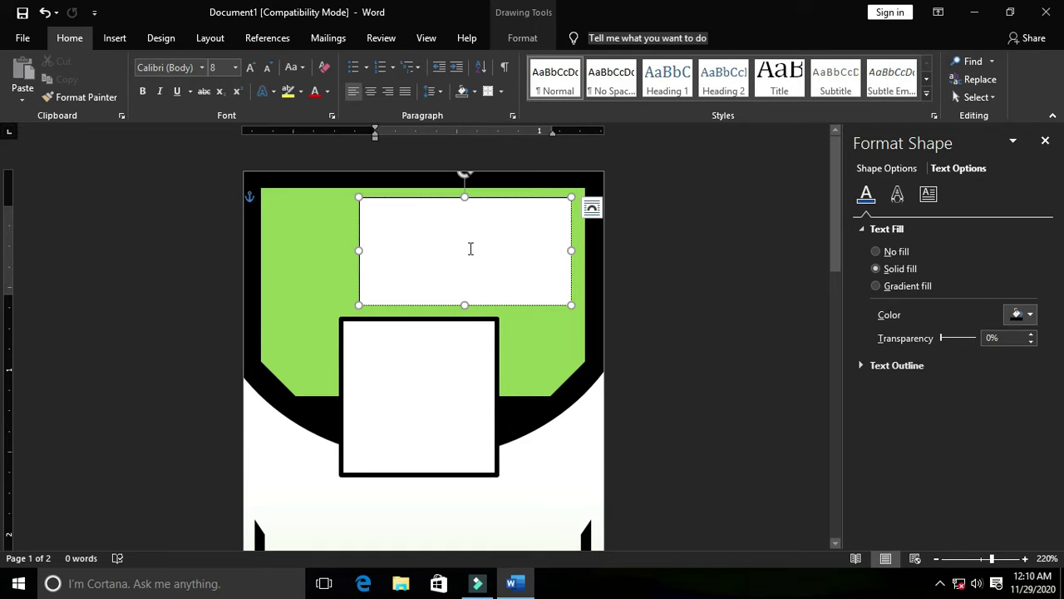
# - Type 'Republic of the Philippine' and widen the text box so the line fits
pyautogui.write('Rep')
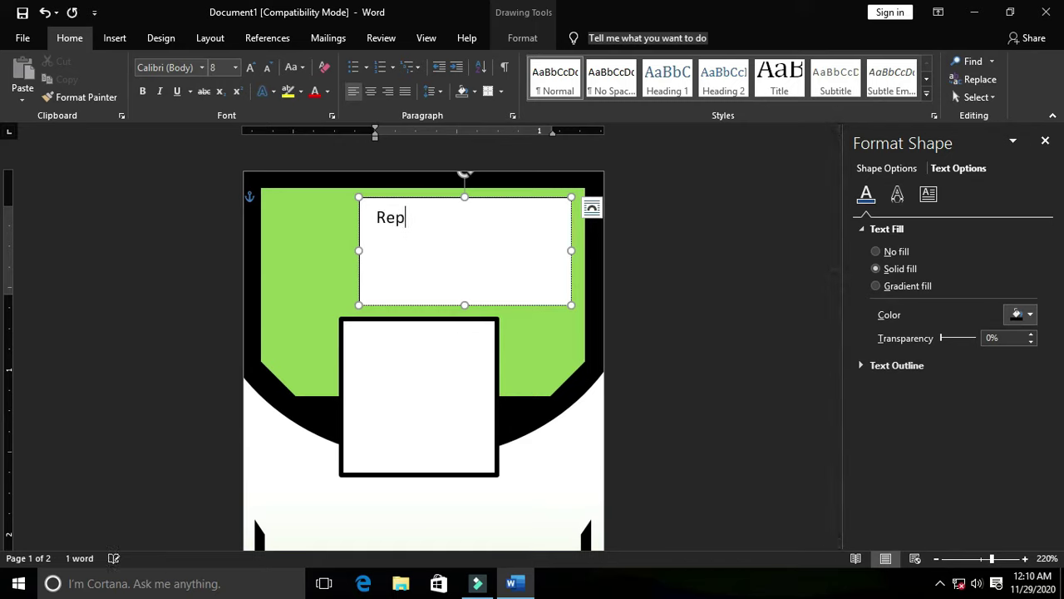
pyautogui.write('ublic cof the')
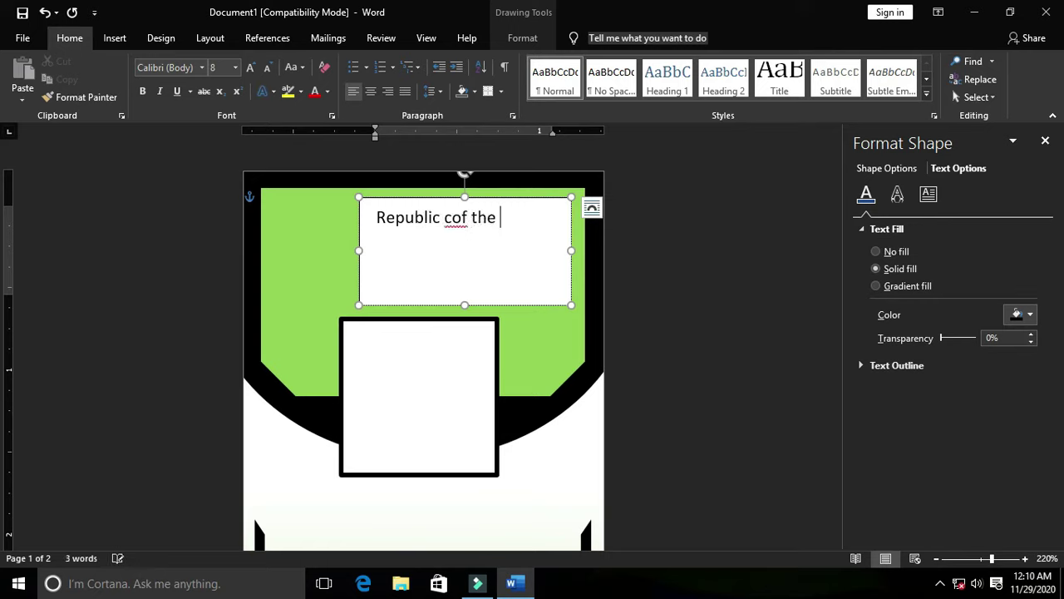
pyautogui.click(454, 217)
pyautogui.press('BackSpace')
pyautogui.click(494, 221)
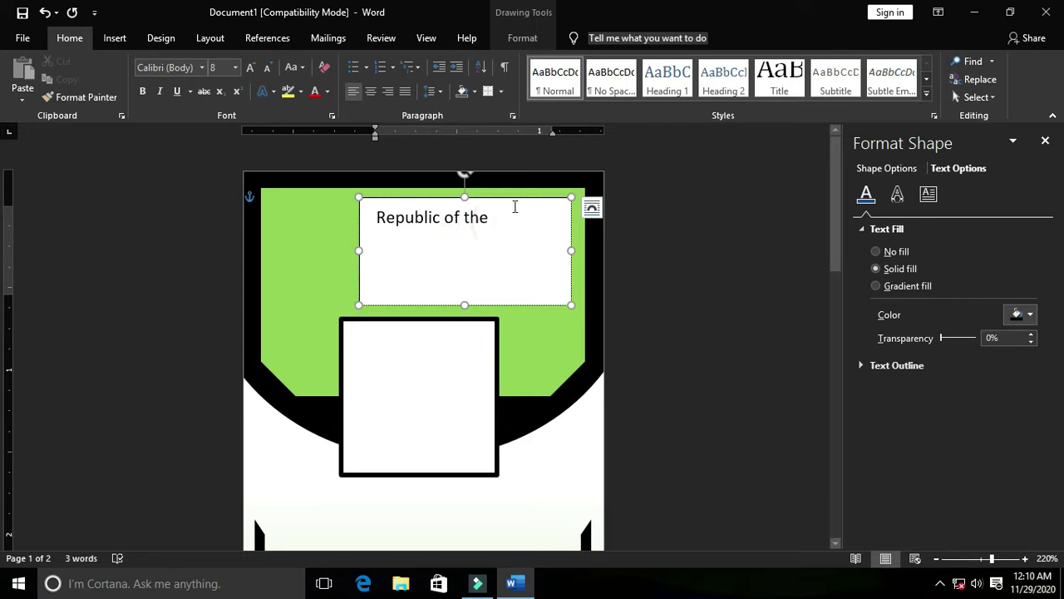
pyautogui.write('Philippine')
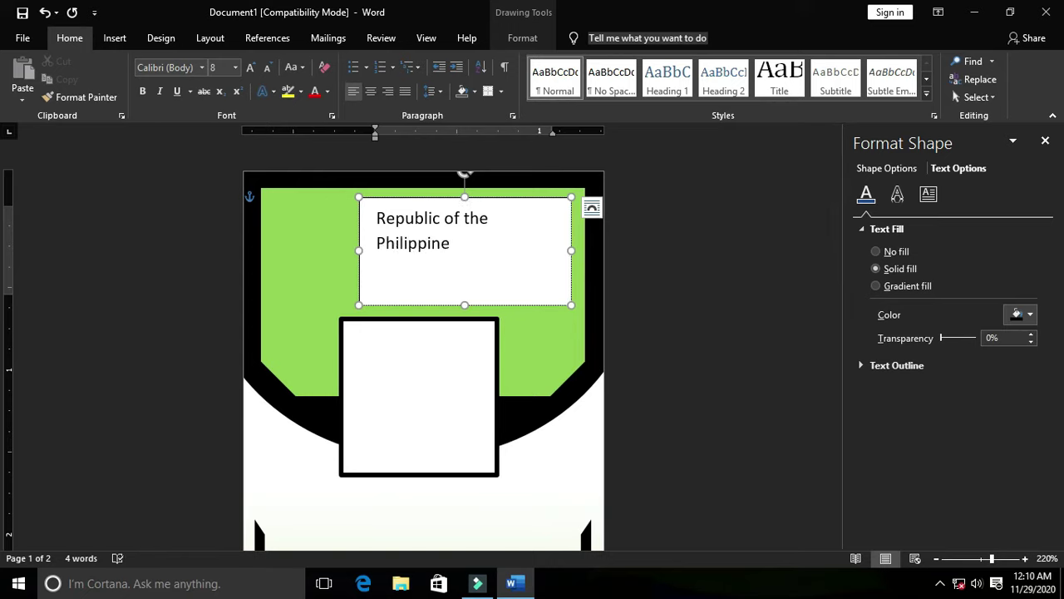
pyautogui.moveTo(571, 251); pyautogui.dragTo(595, 251)
# - Add 'Department of Education' on a second line and select all the header text
pyautogui.click(567, 215)
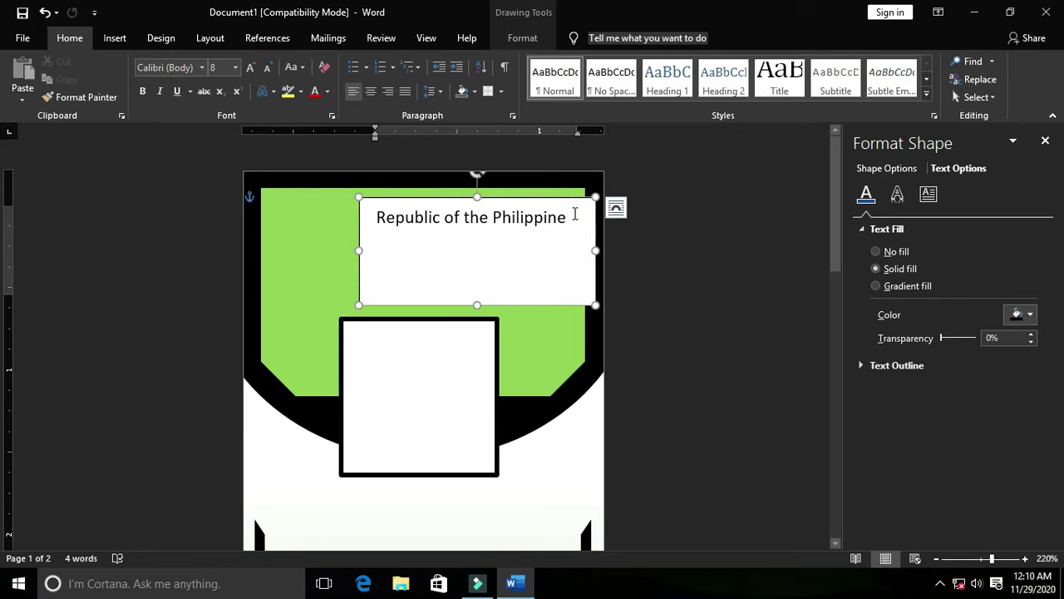
pyautogui.press('Return')
pyautogui.write('Dep')
pyautogui.write('a')
pyautogui.write('r')
pyautogui.write('t')
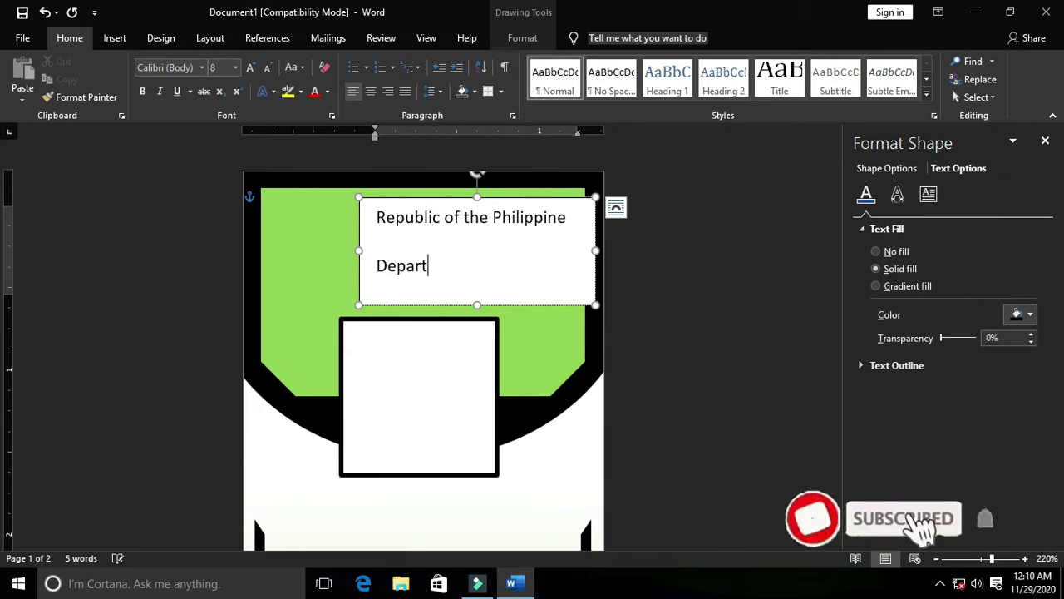
pyautogui.write('ment ')
pyautogui.write('of Educa')
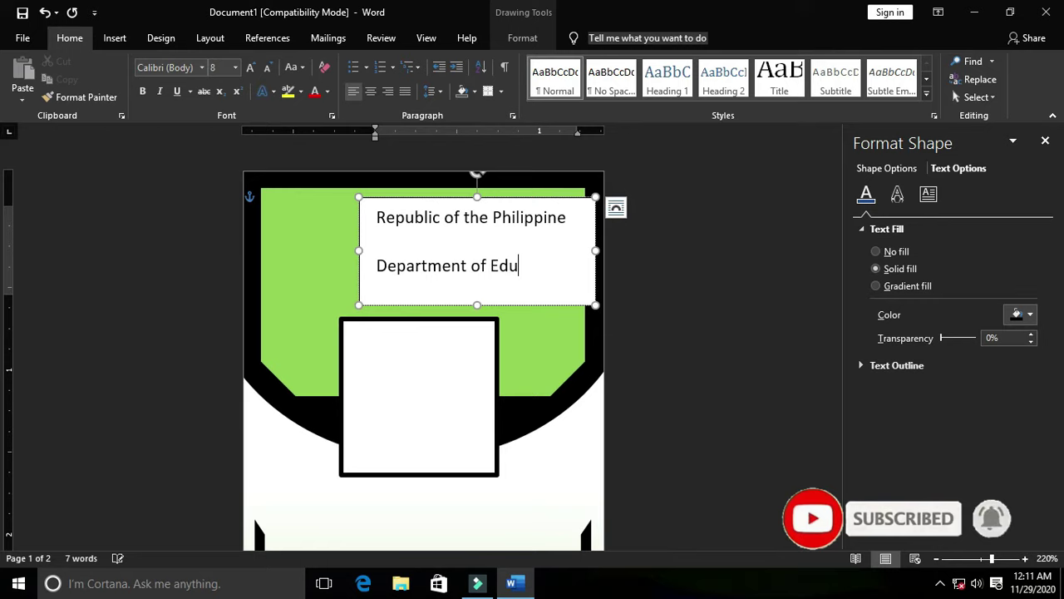
pyautogui.write('tion')
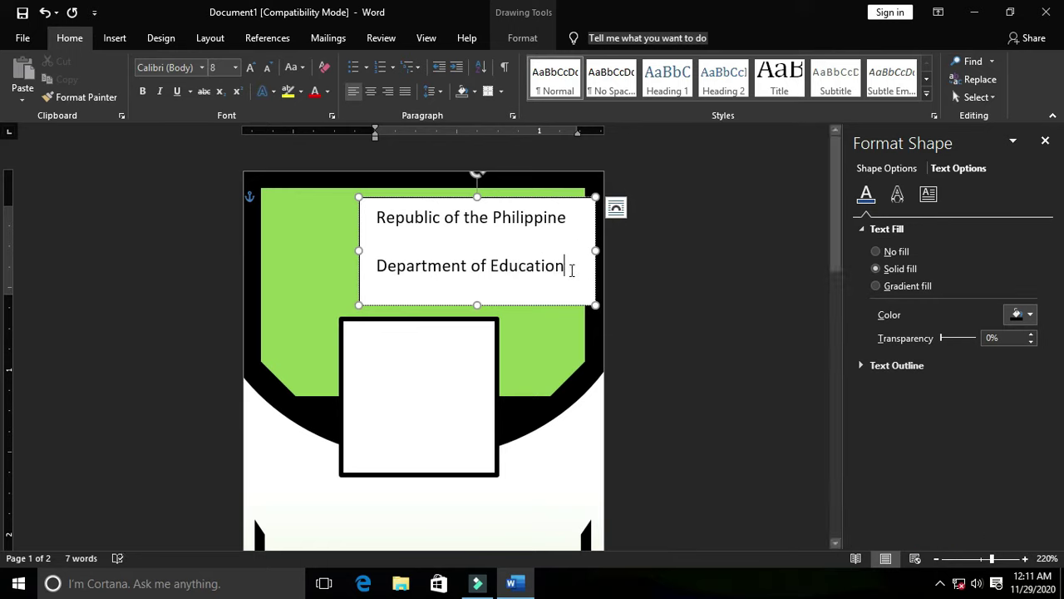
pyautogui.moveTo(571, 268); pyautogui.dragTo(370, 217)
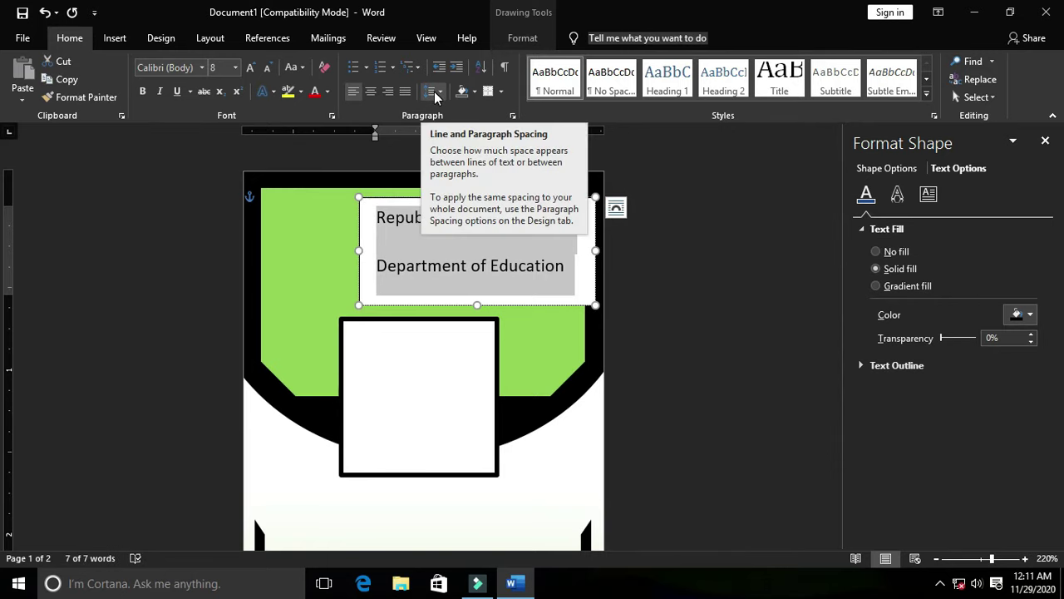
# - Give the header lines 1.0 line spacing with no space after paragraphs
pyautogui.click(434, 93)
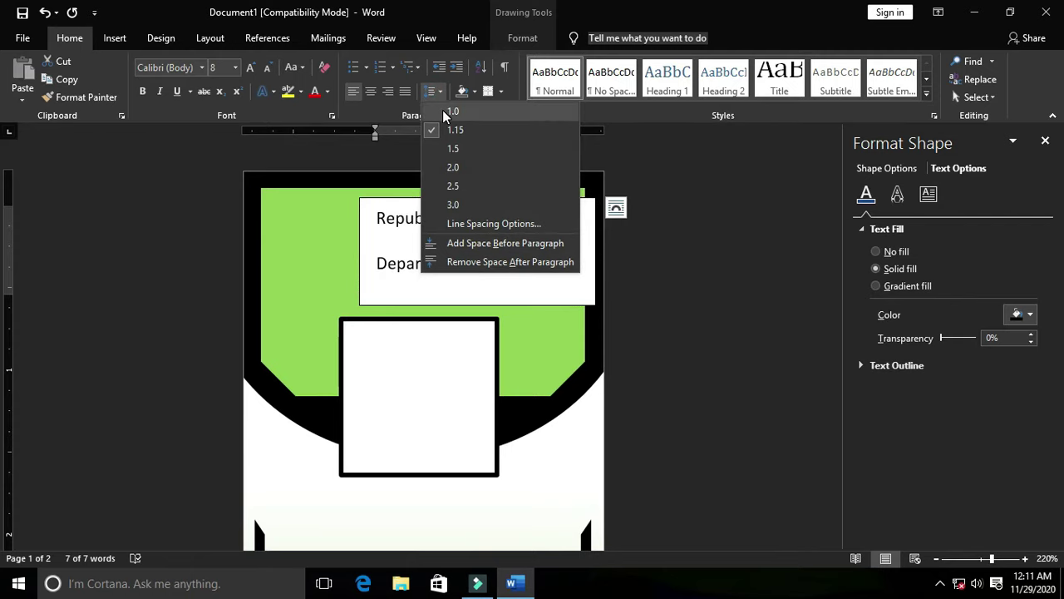
pyautogui.click(452, 111)
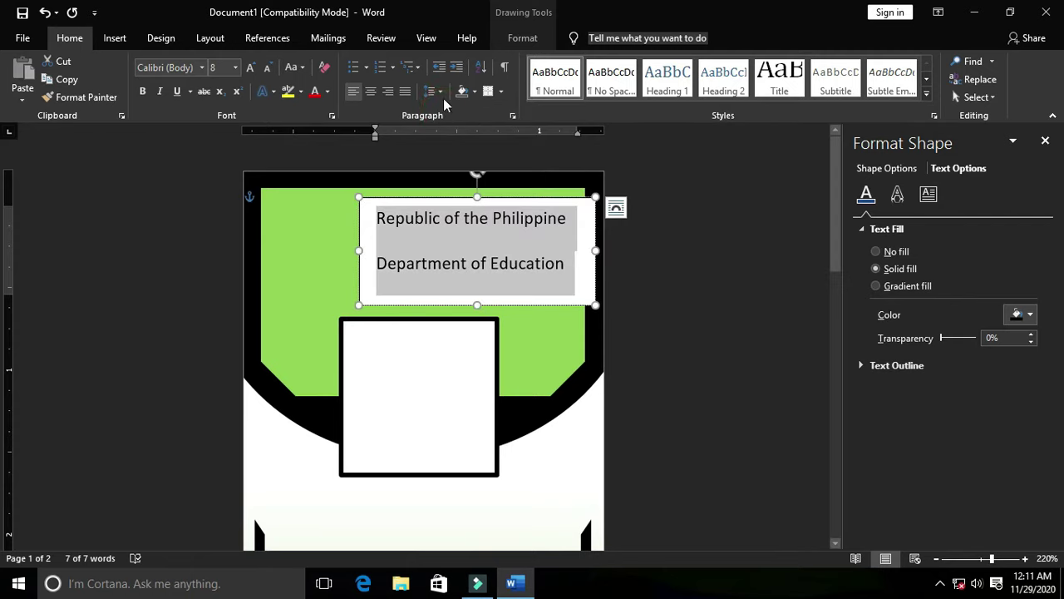
pyautogui.click(436, 93)
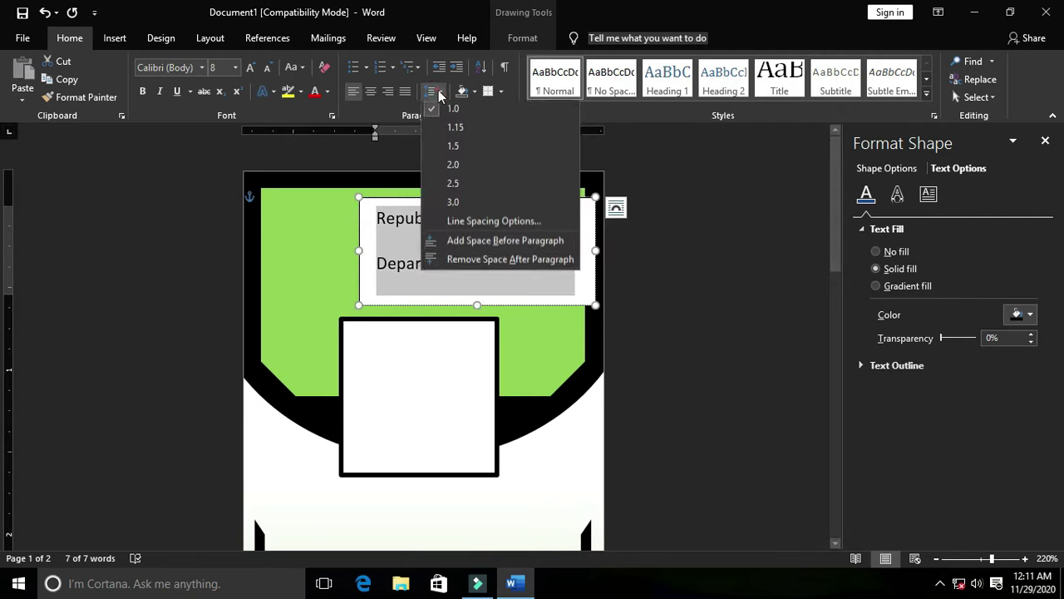
pyautogui.click(461, 263)
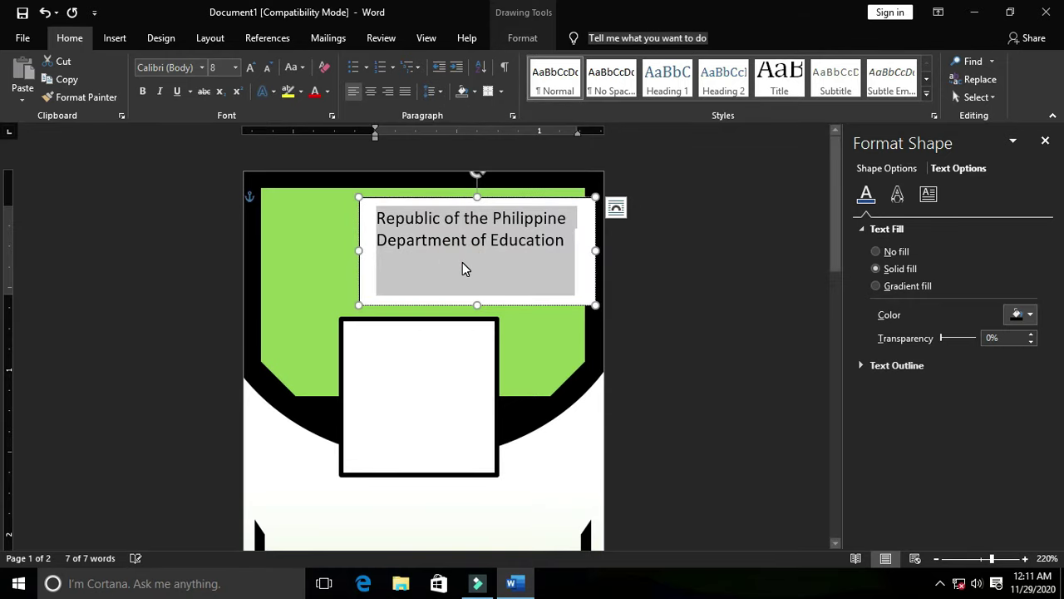
pyautogui.click(563, 240)
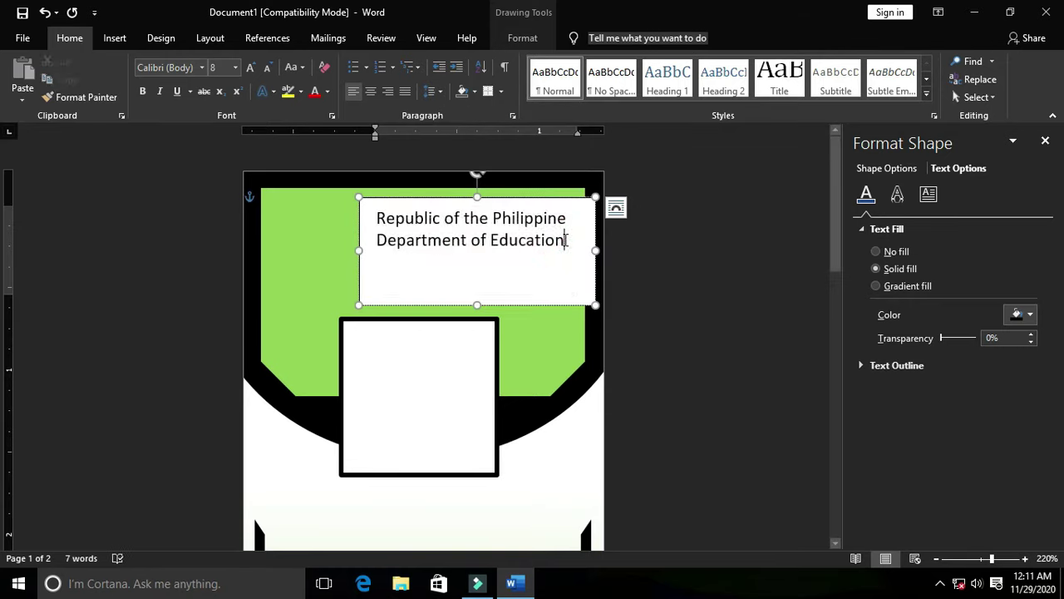
pyautogui.press('Return')
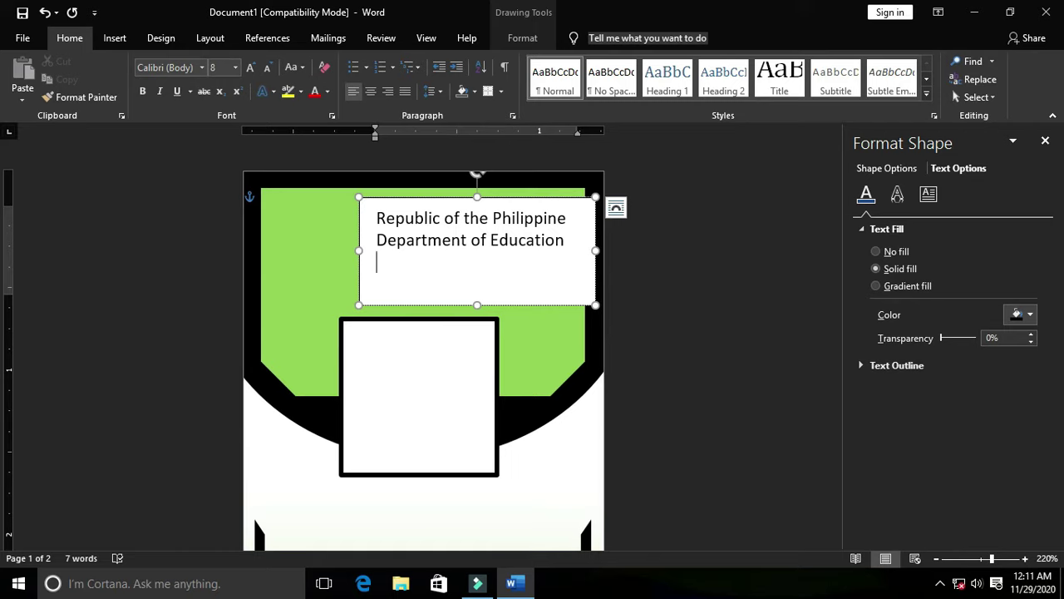
# - Add the lines 'Division of Palawan' and 'Bataraza District I' to the header box
pyautogui.write('Dision')
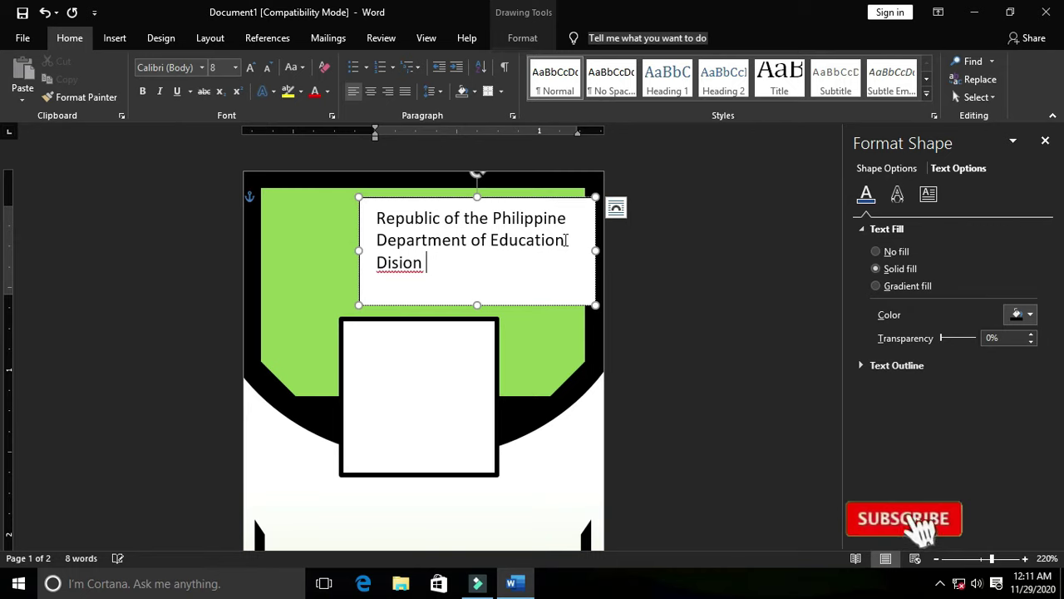
pyautogui.press('BackSpace')
pyautogui.press('BackSpace')
pyautogui.press('BackSpace')
pyautogui.press('BackSpace')
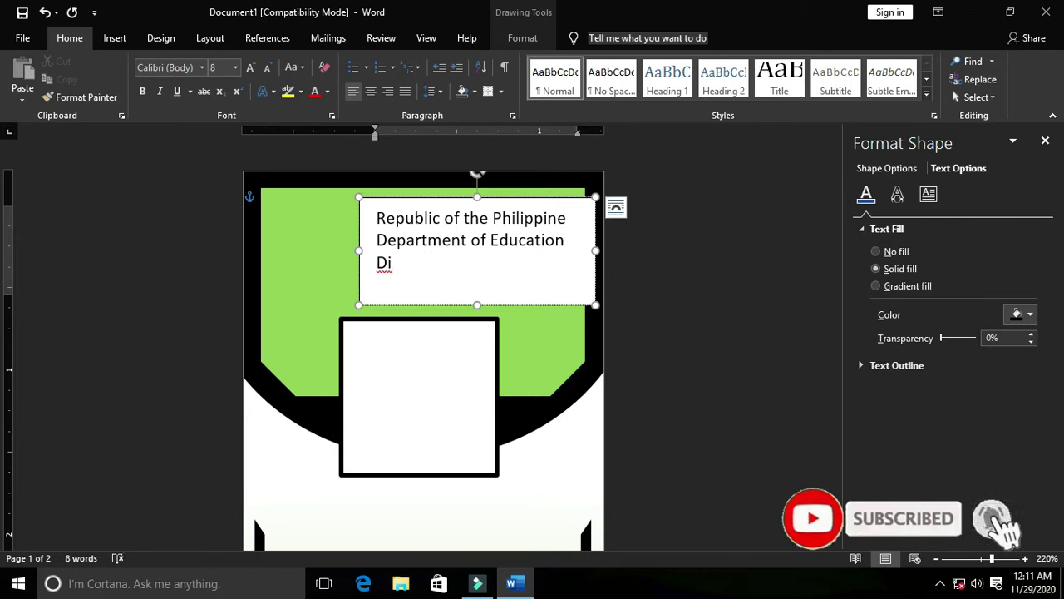
pyautogui.write('vision ')
pyautogui.write('of Pala')
pyautogui.press('Return')
pyautogui.write('Bataraza District I')
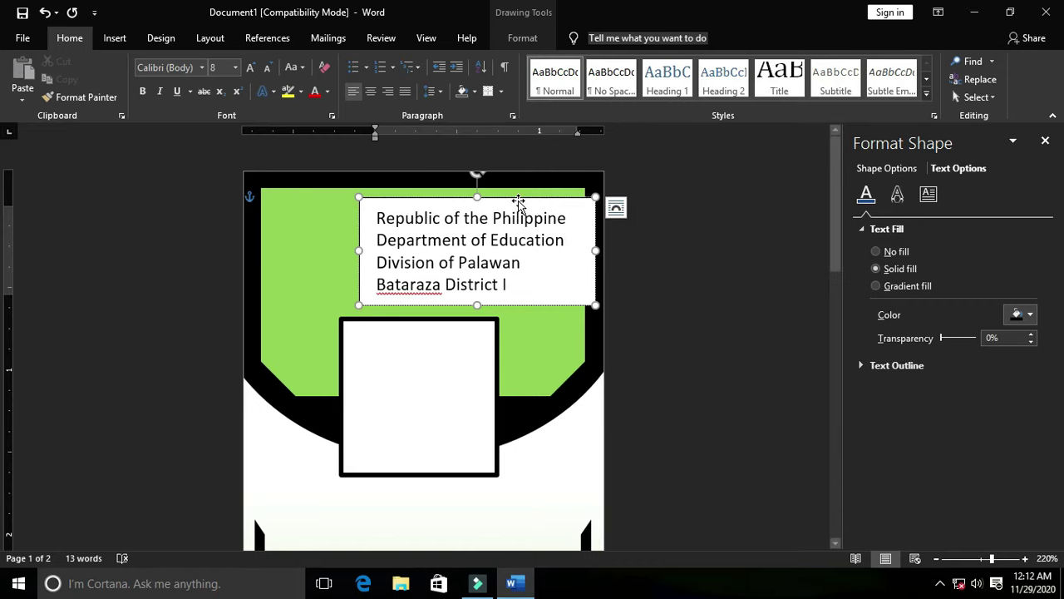
pyautogui.press('Escape')
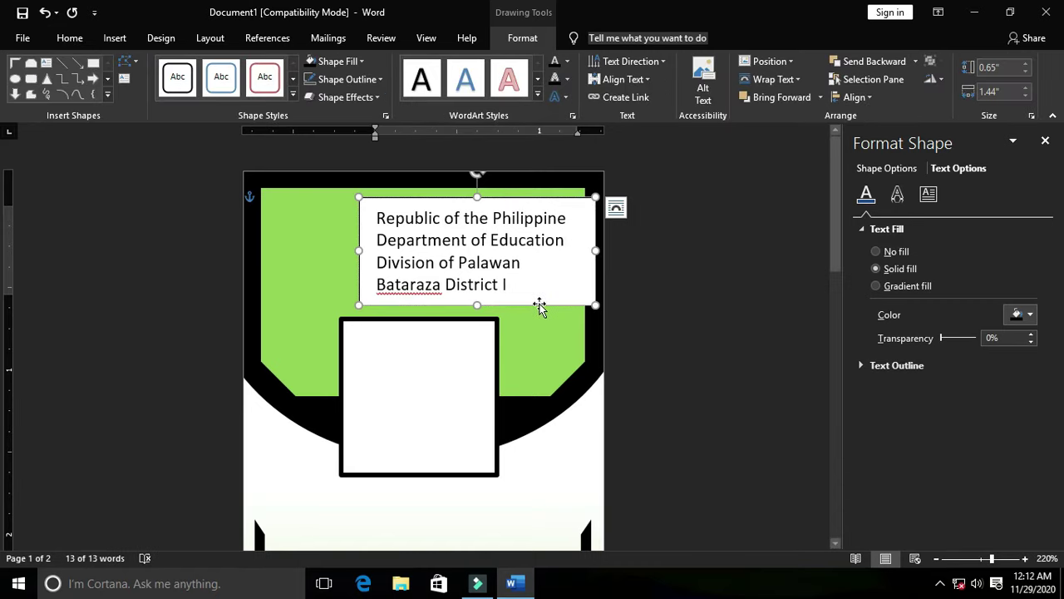
# - Remove the text box's white fill and outline so the header sits on the green
pyautogui.click(349, 65)
pyautogui.click(318, 201)
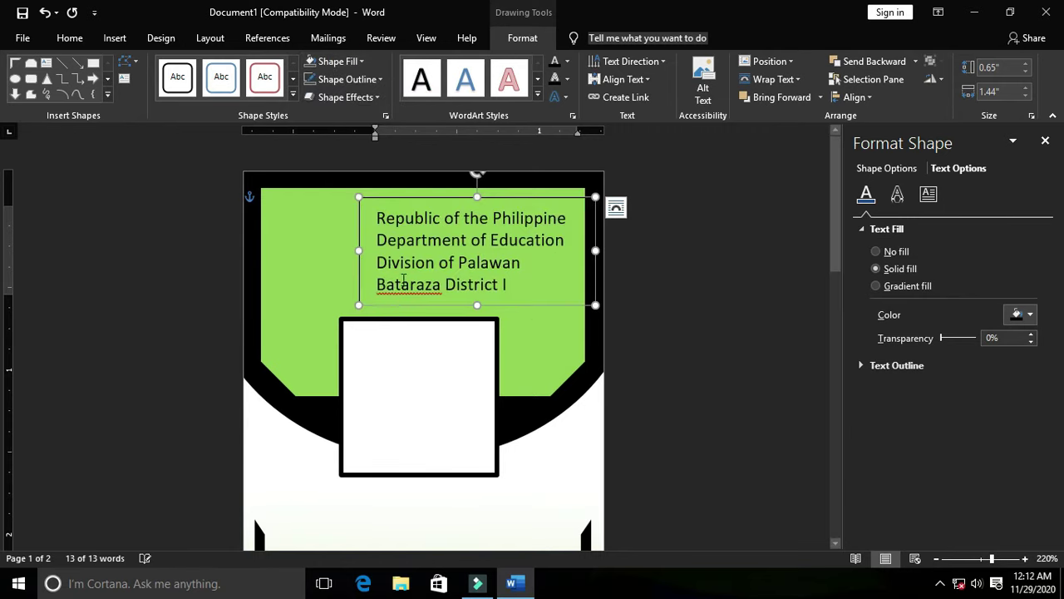
pyautogui.click(349, 79)
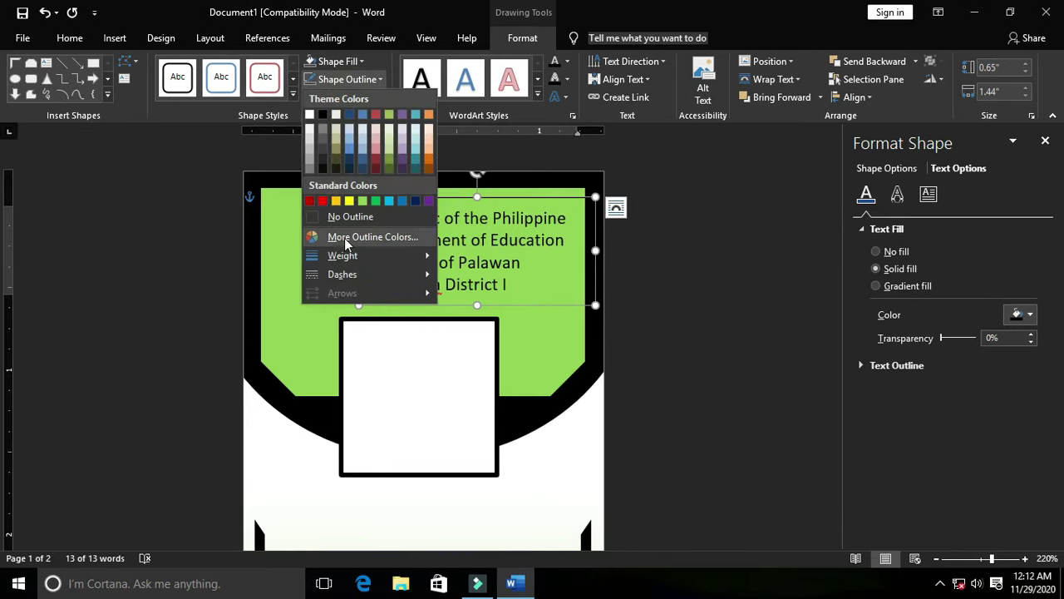
pyautogui.click(310, 219)
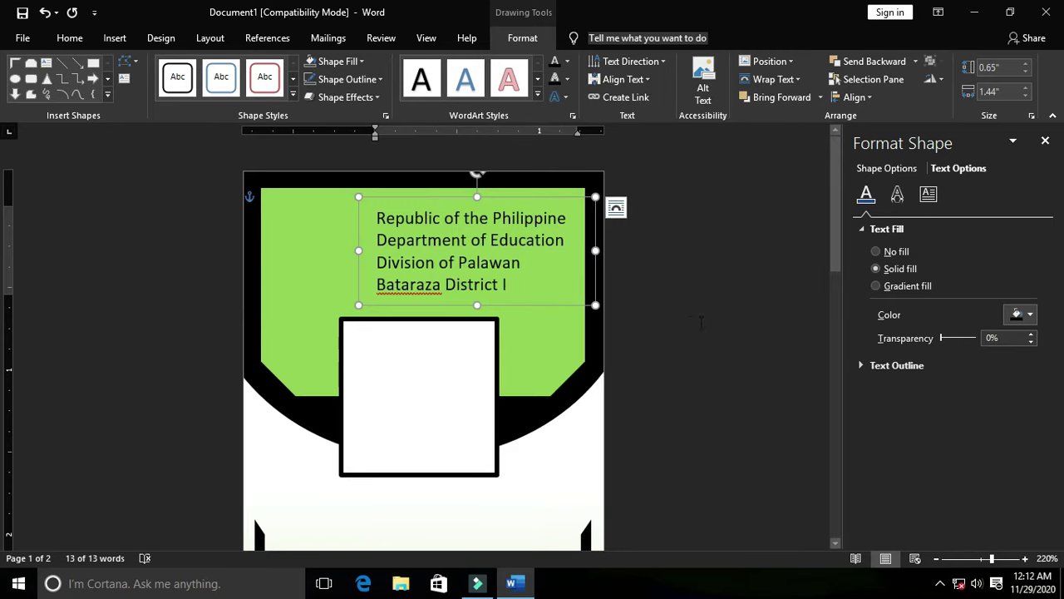
pyautogui.click(701, 321)
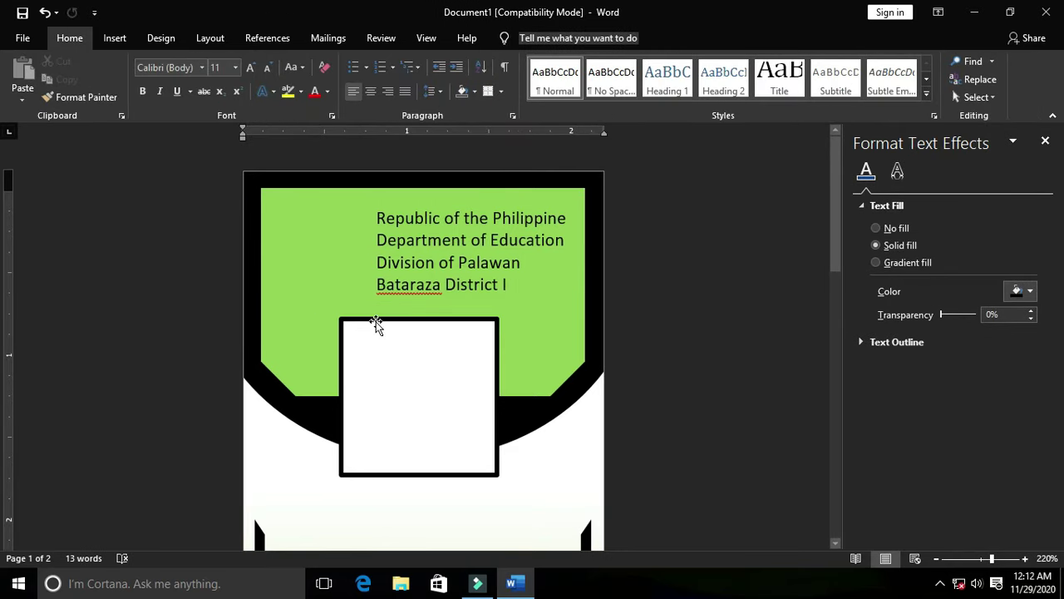
# - Open the Insert Picture dialog to add a picture from a file
pyautogui.scroll(-1, 550, 376)
pyautogui.scroll(1, 551, 375)
pyautogui.scroll(-3, 537, 351)
pyautogui.scroll(2, 540, 344)
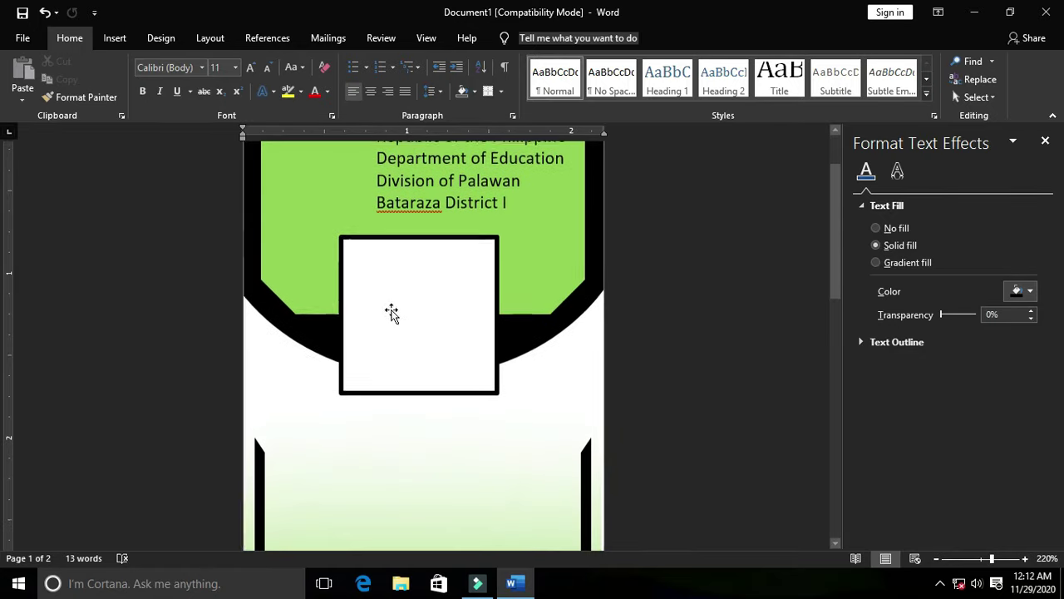
pyautogui.scroll(1, 391, 312)
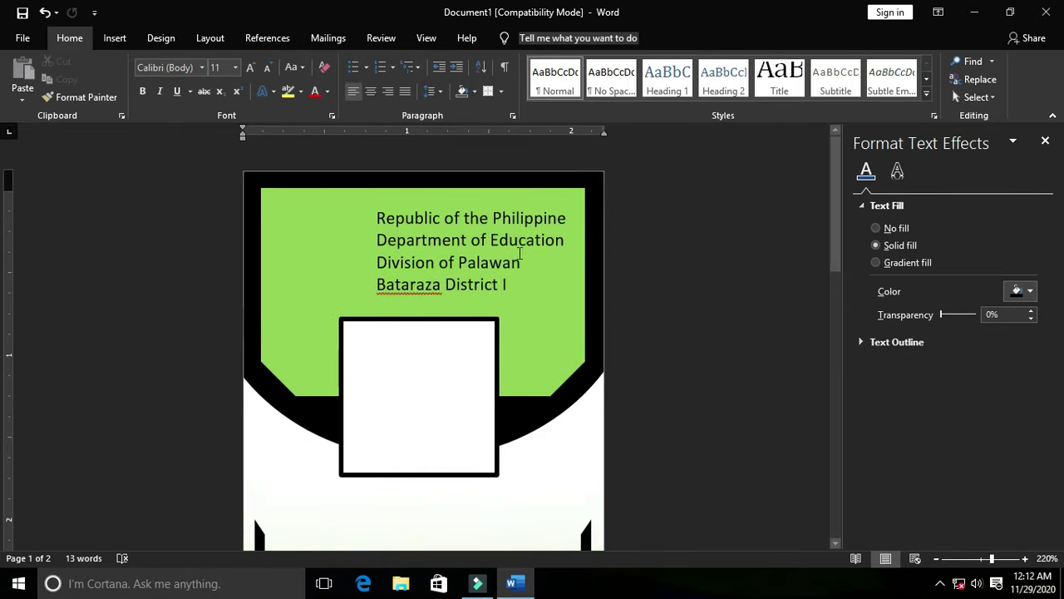
pyautogui.click(115, 38)
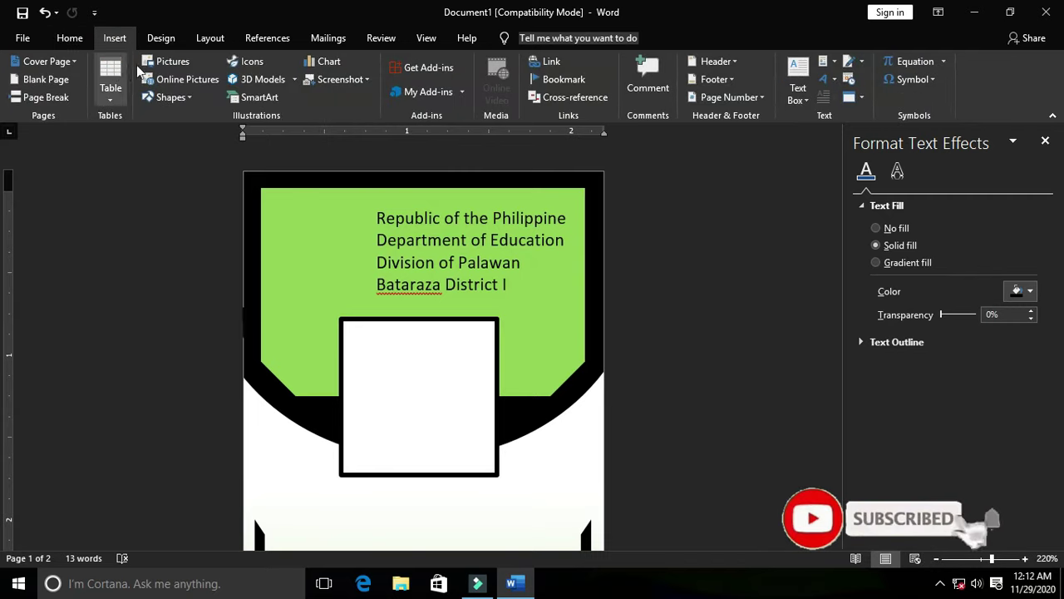
pyautogui.click(170, 63)
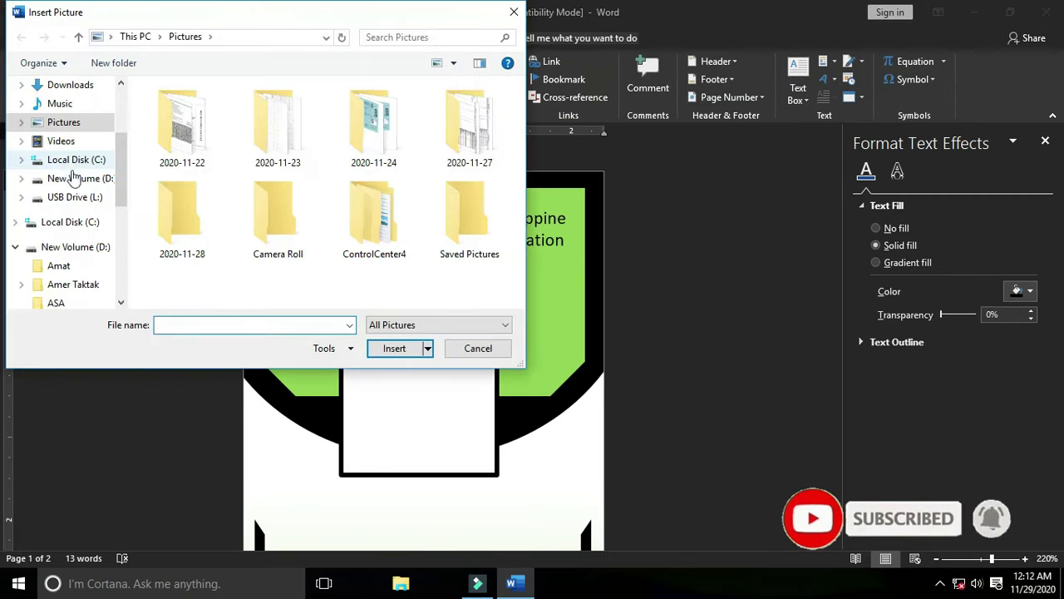
# - Insert the Tarusan-Logo image from the Logos folder on drive D:
pyautogui.click(81, 251)
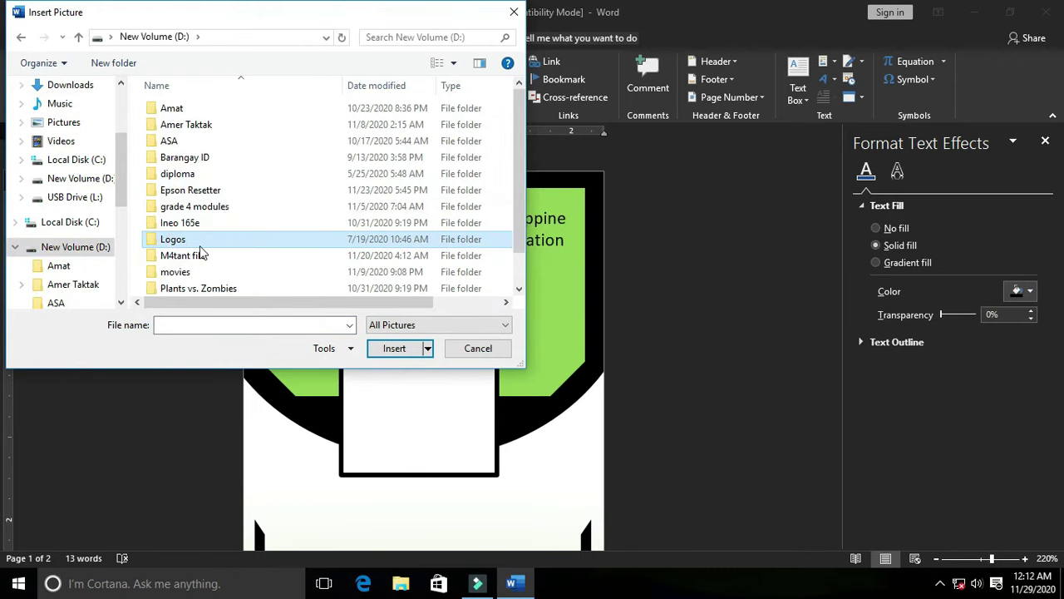
pyautogui.doubleClick(200, 247)
pyautogui.moveTo(518, 195); pyautogui.dragTo(515, 270)
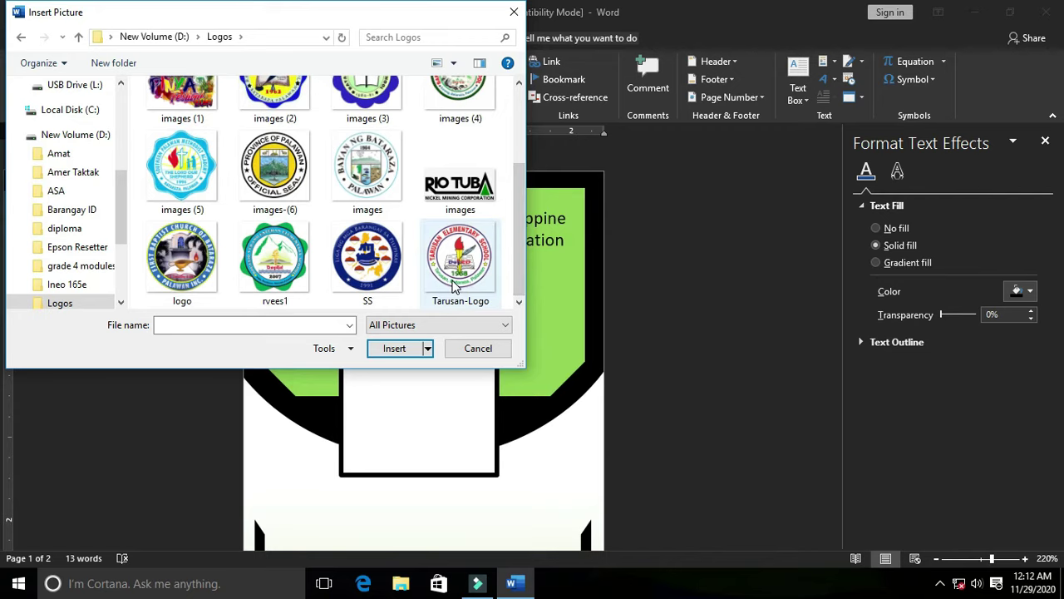
pyautogui.click(454, 286)
pyautogui.click(393, 348)
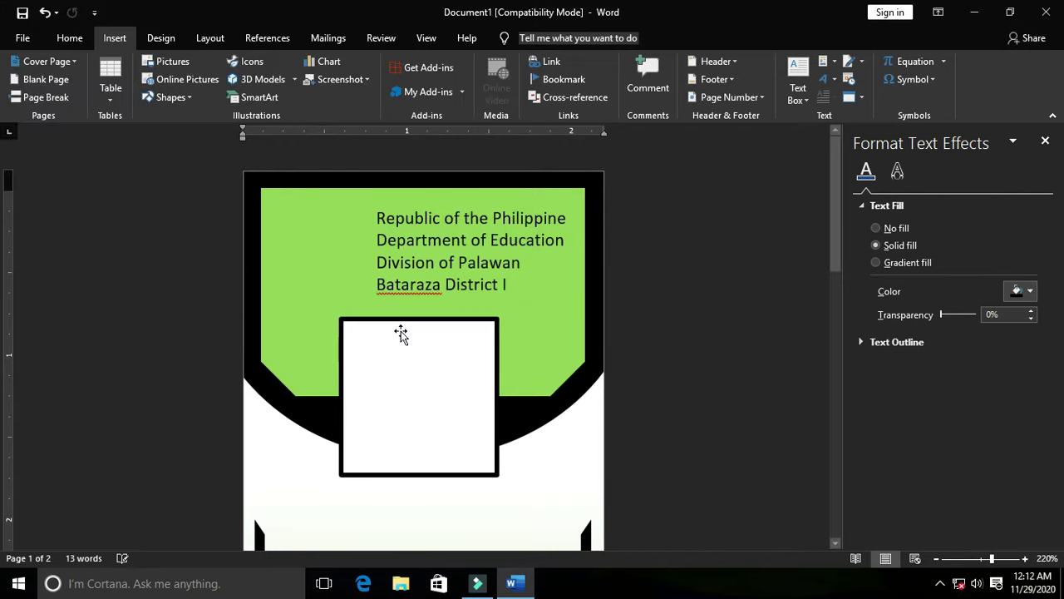
# - Shrink the inserted logo to about half its size beside the photo box
pyautogui.scroll(-3, 441, 316)
pyautogui.scroll(1, 477, 333)
pyautogui.scroll(2, 485, 333)
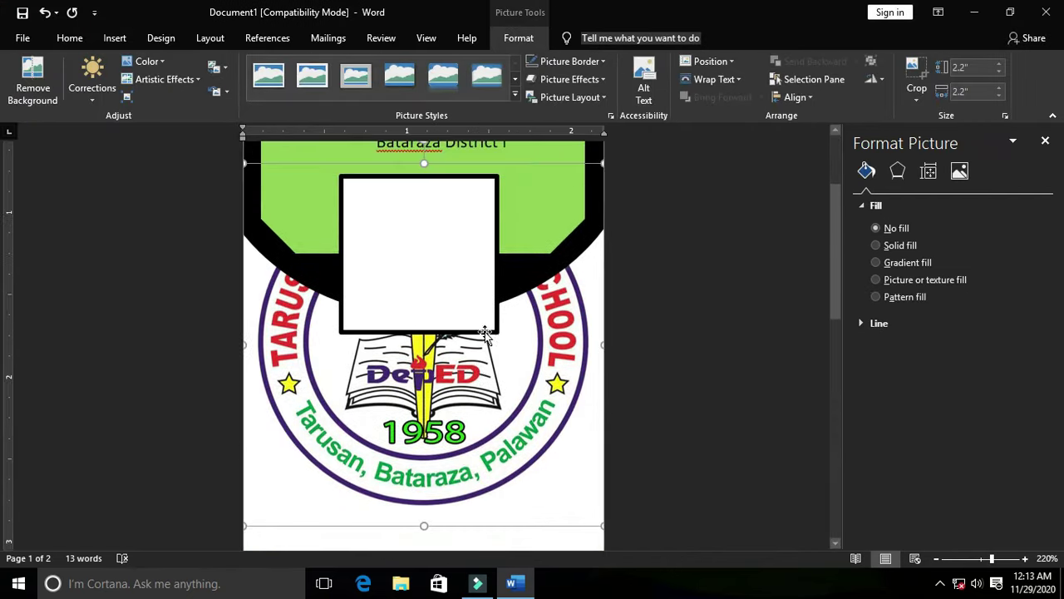
pyautogui.scroll(1, 485, 333)
pyautogui.moveTo(268, 267)
pyautogui.mouseDown()
pyautogui.moveTo(432, 428)
pyautogui.moveTo(338, 340)
pyautogui.mouseUp()
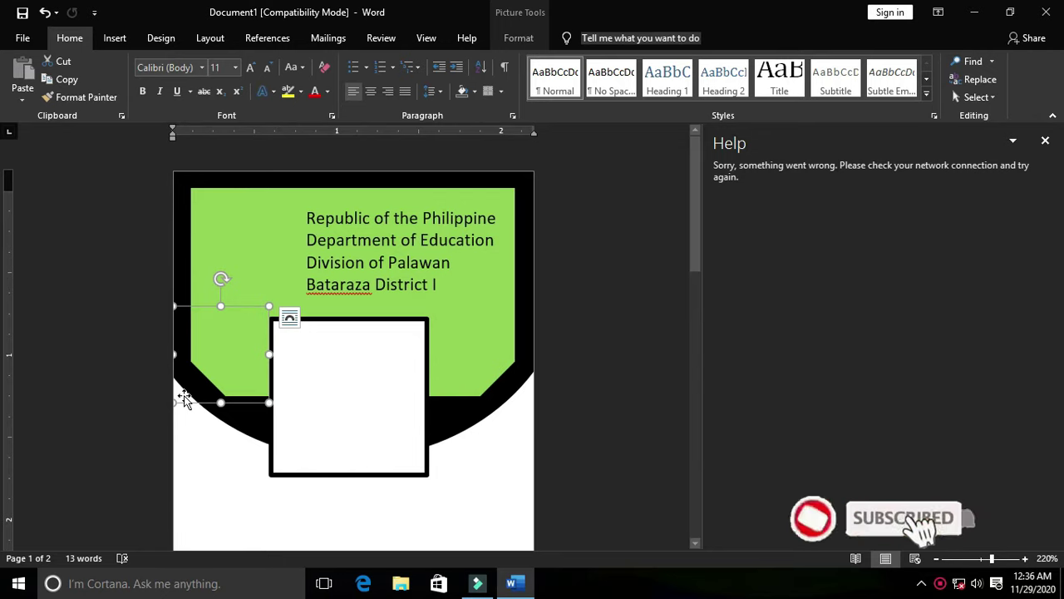
# - Change the logo's text wrapping from the right-click menu and Layout Options
pyautogui.rightClick(186, 402)
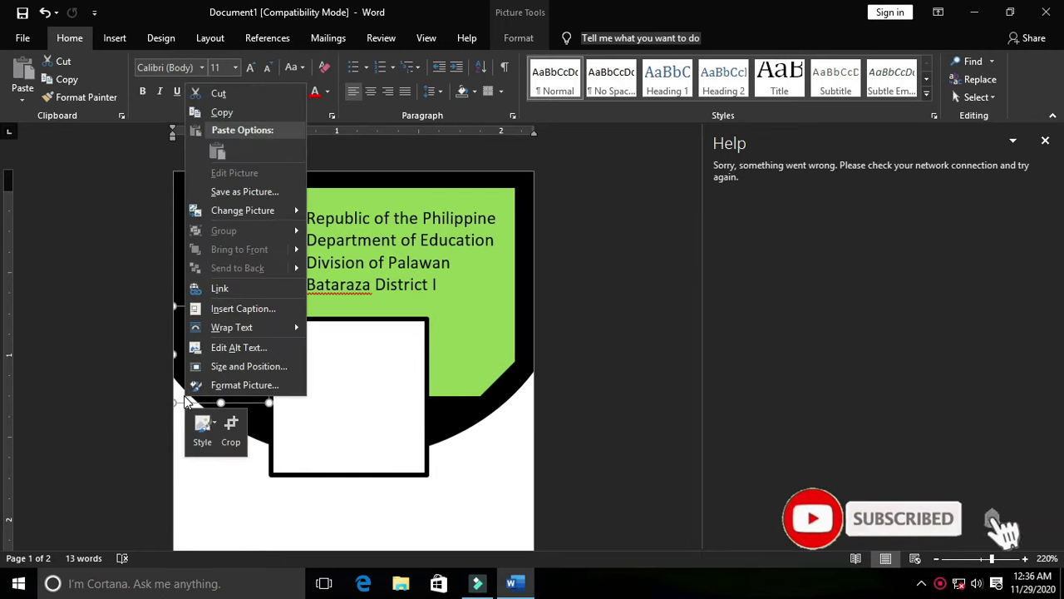
pyautogui.click(236, 328)
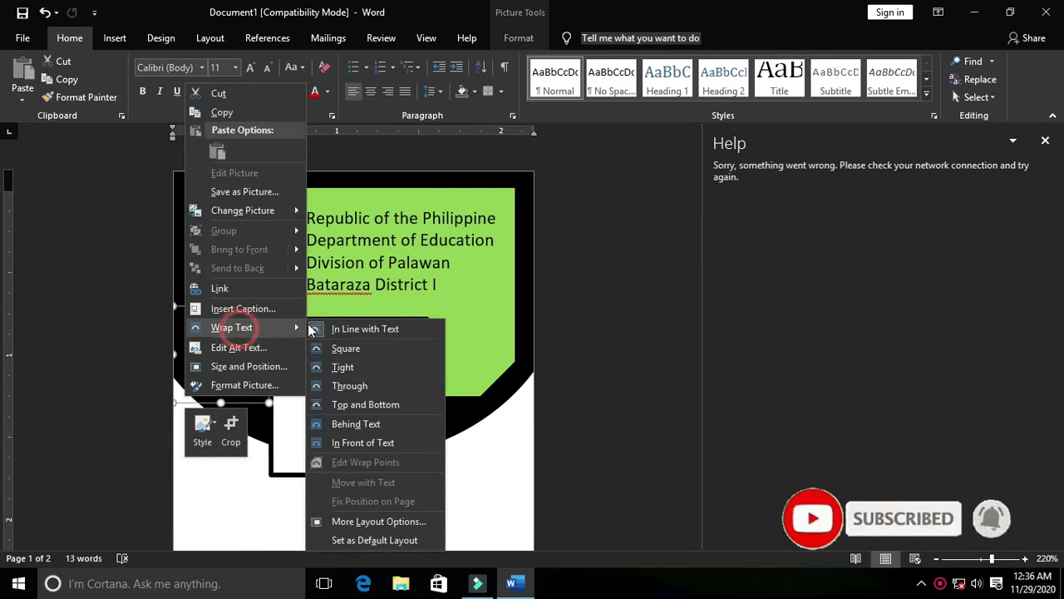
pyautogui.click(359, 425)
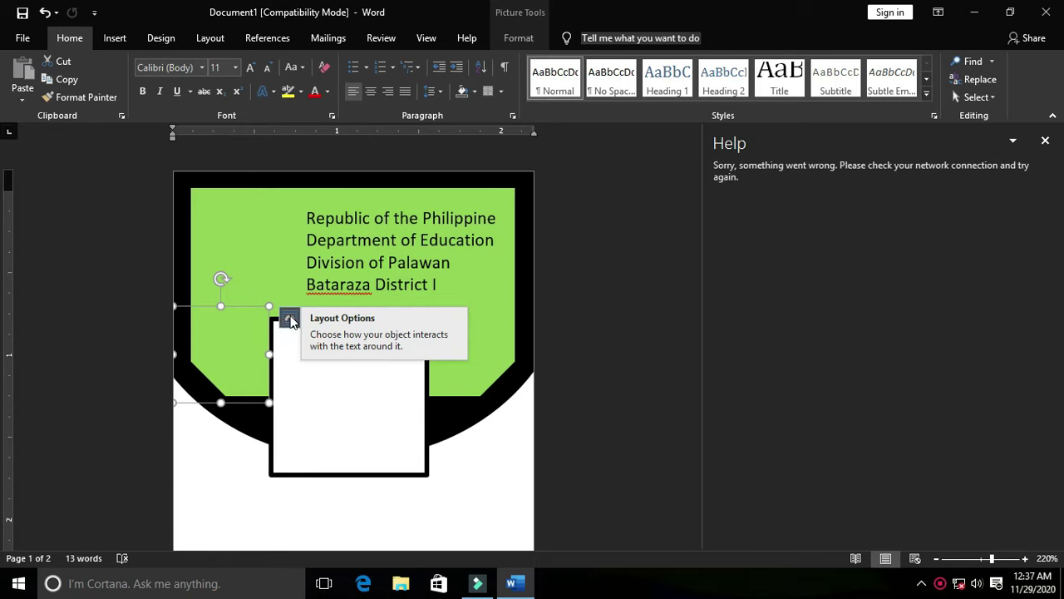
pyautogui.click(289, 319)
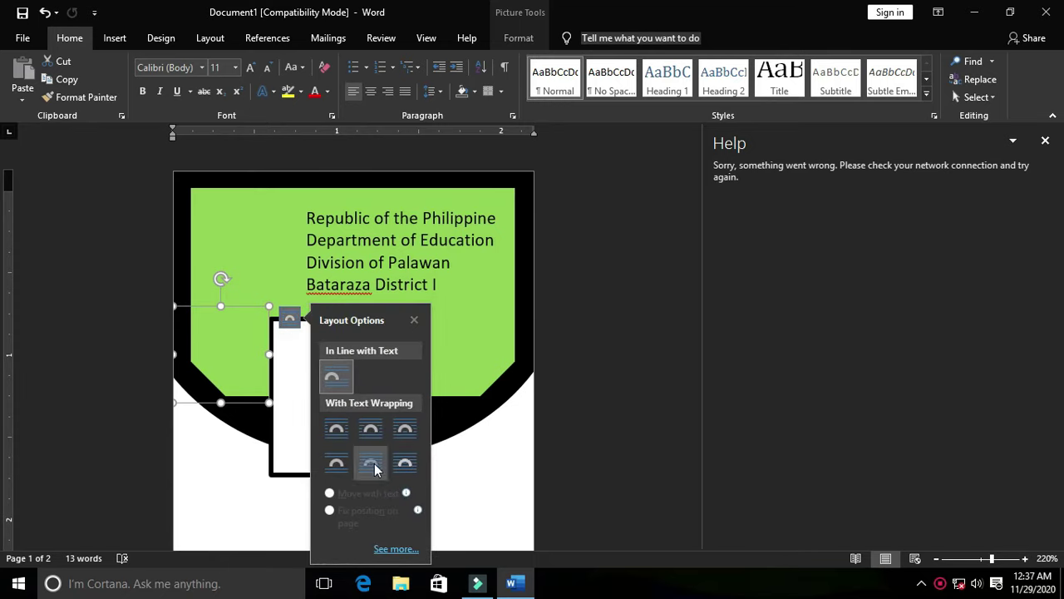
pyautogui.click(375, 468)
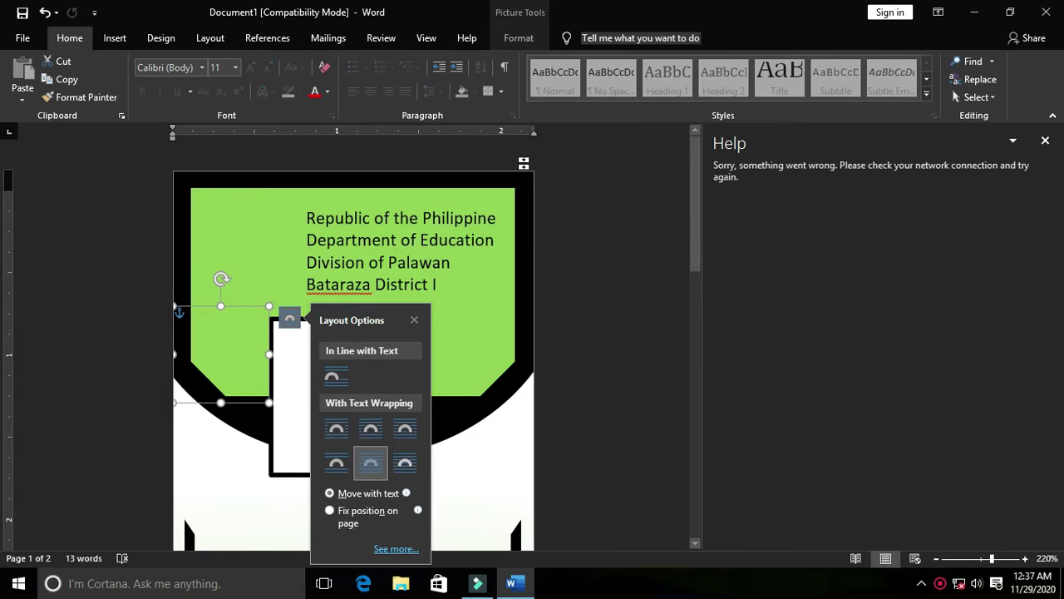
# - Bring the logo in front of text and move it to the green header's top-left corner
pyautogui.click(524, 43)
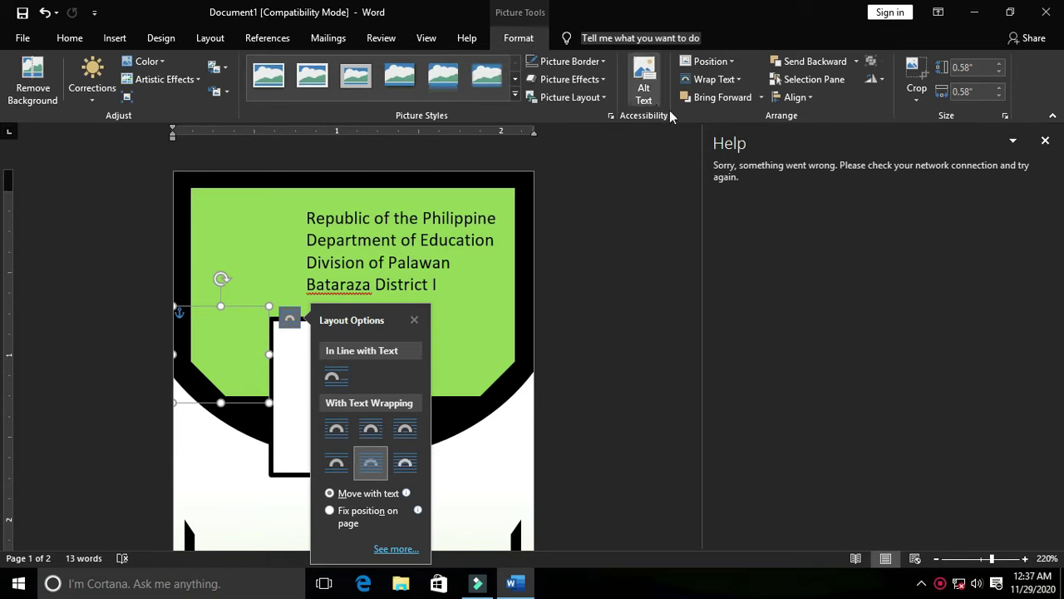
pyautogui.click(760, 97)
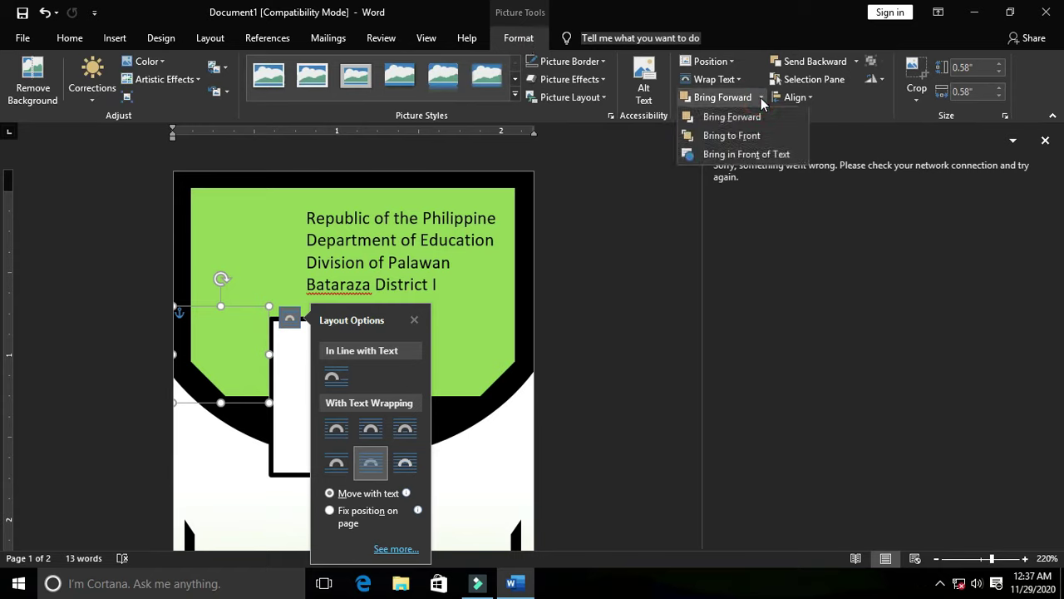
pyautogui.click(759, 155)
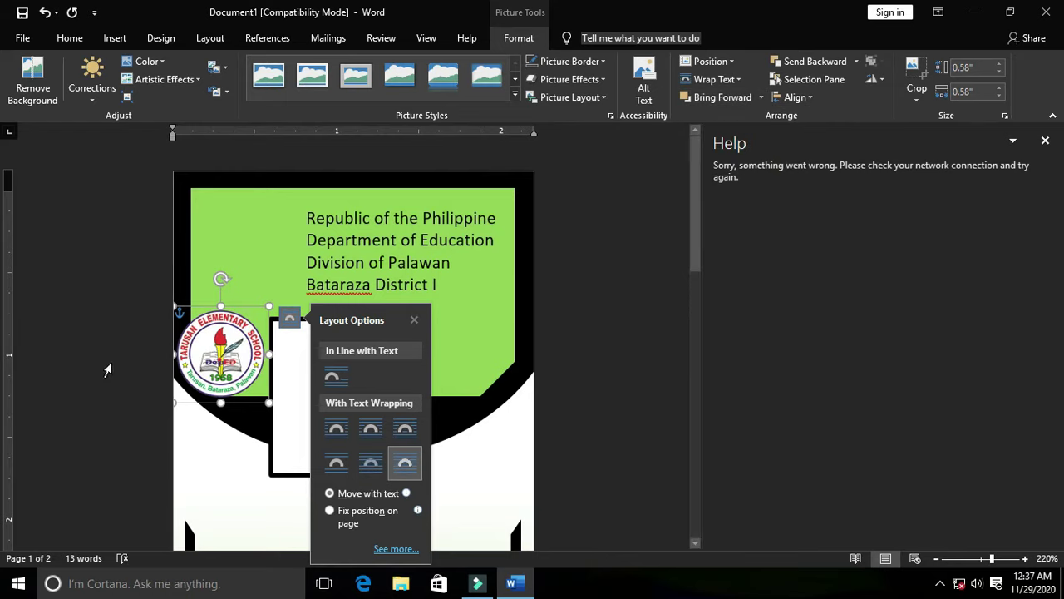
pyautogui.moveTo(233, 358); pyautogui.dragTo(256, 244)
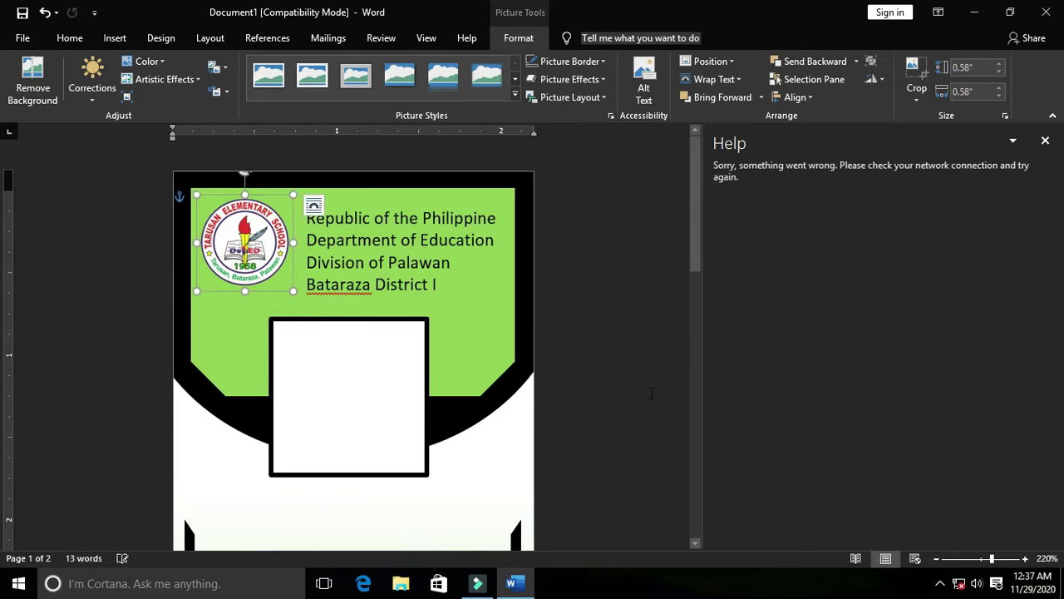
# - Close the Help pane and undo the accidental nudge of the header text box
pyautogui.click(1045, 140)
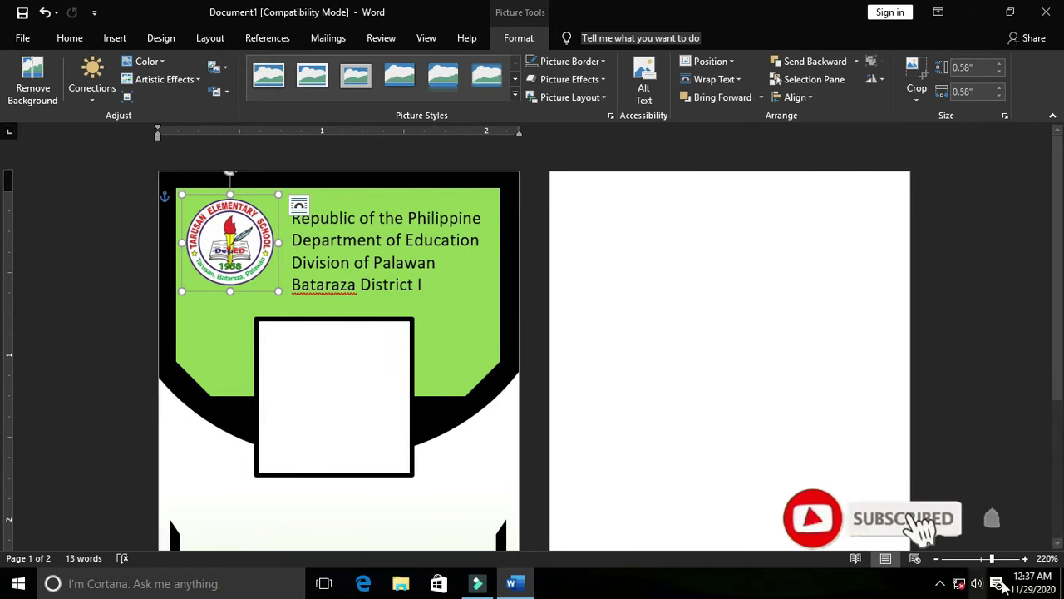
pyautogui.scroll(-1, 347, 400)
pyautogui.scroll(1, 346, 399)
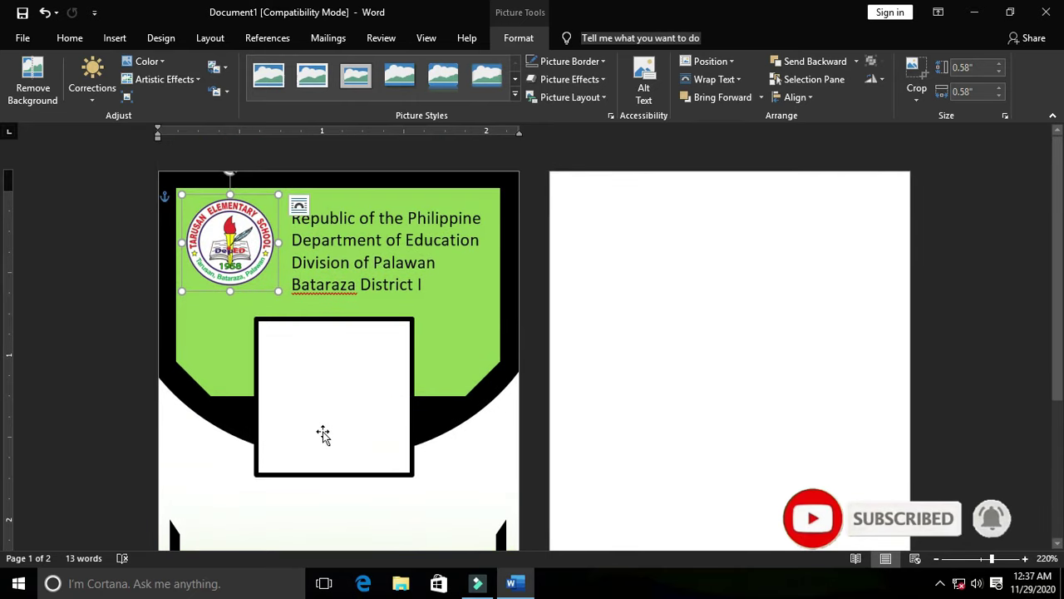
pyautogui.click(370, 262)
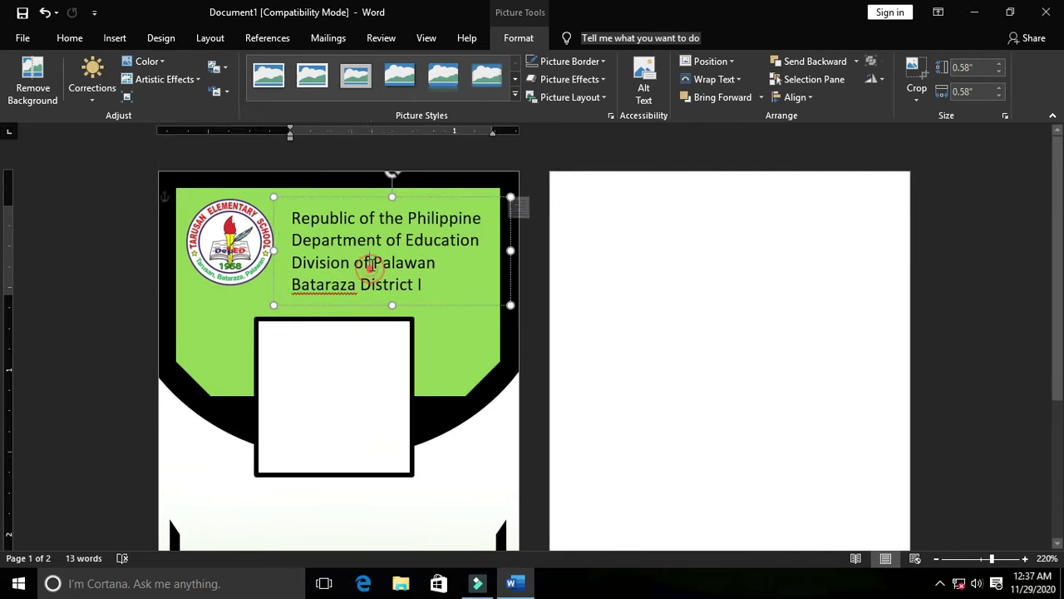
pyautogui.click(414, 201)
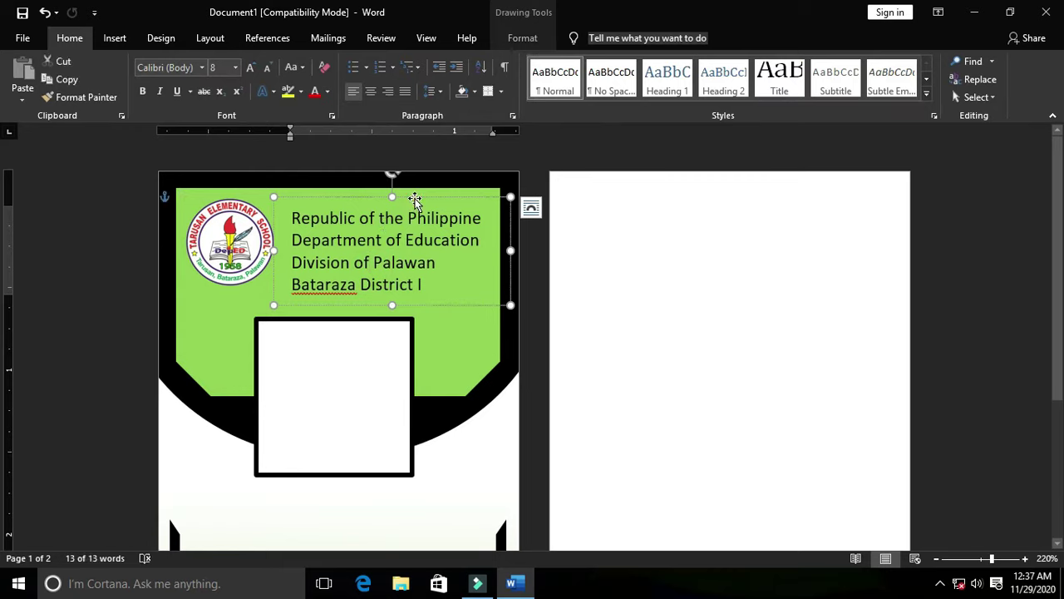
pyautogui.hotkey('ctrl', 'z')
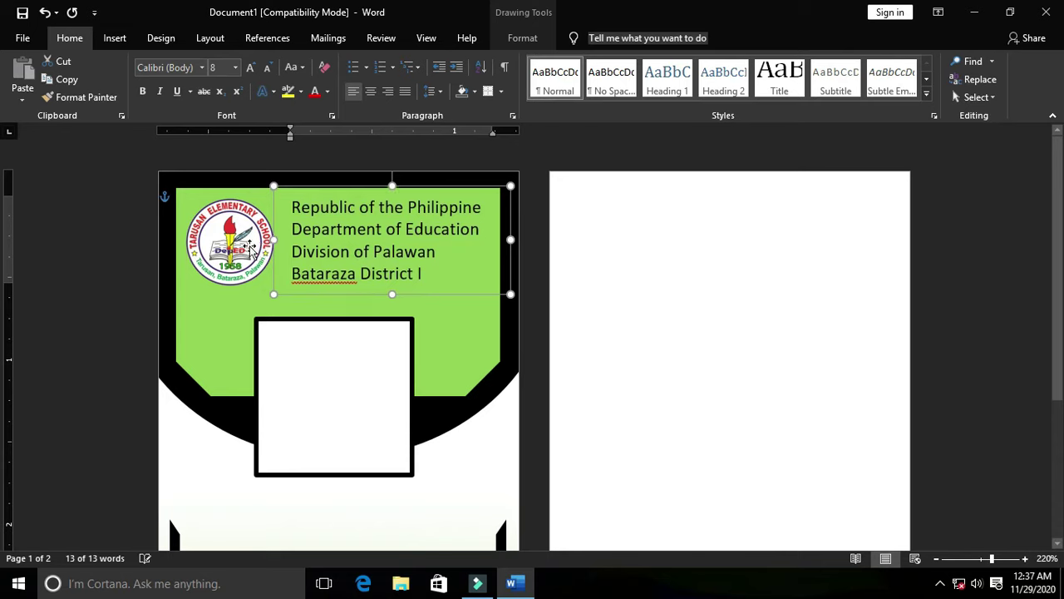
# - Nudge the school logo slightly higher and move the photo box slightly lower
pyautogui.click(252, 244)
pyautogui.moveTo(251, 243); pyautogui.dragTo(252, 239)
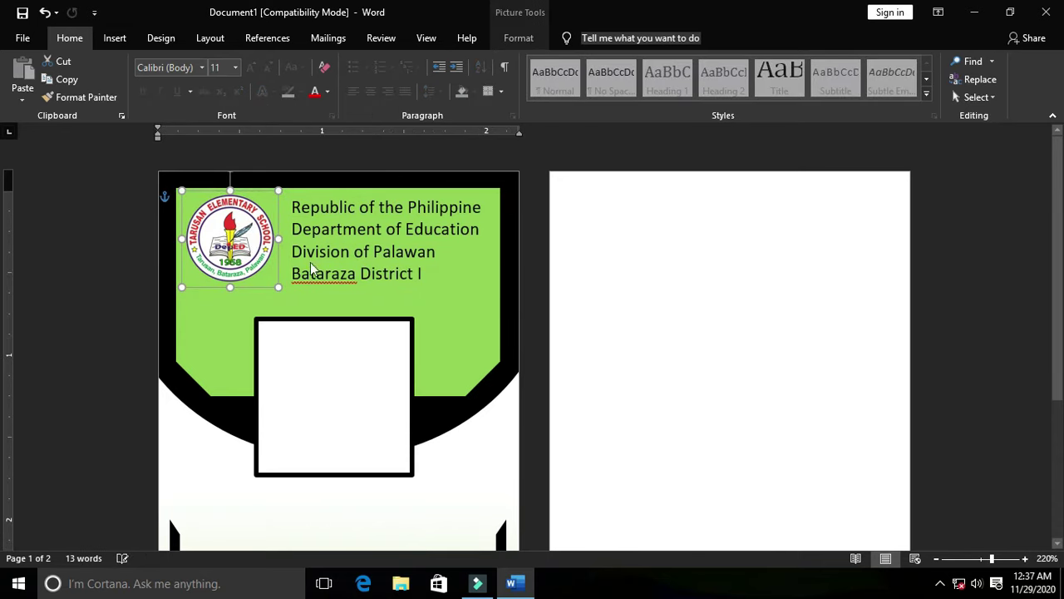
pyautogui.click(341, 397)
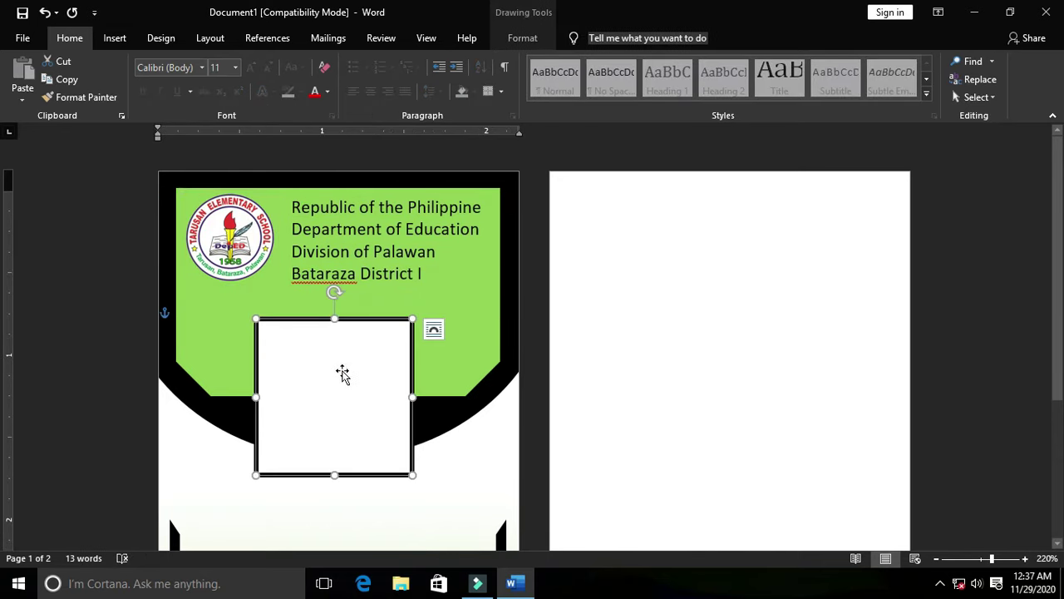
pyautogui.moveTo(342, 366); pyautogui.dragTo(342, 388)
pyautogui.click(753, 415)
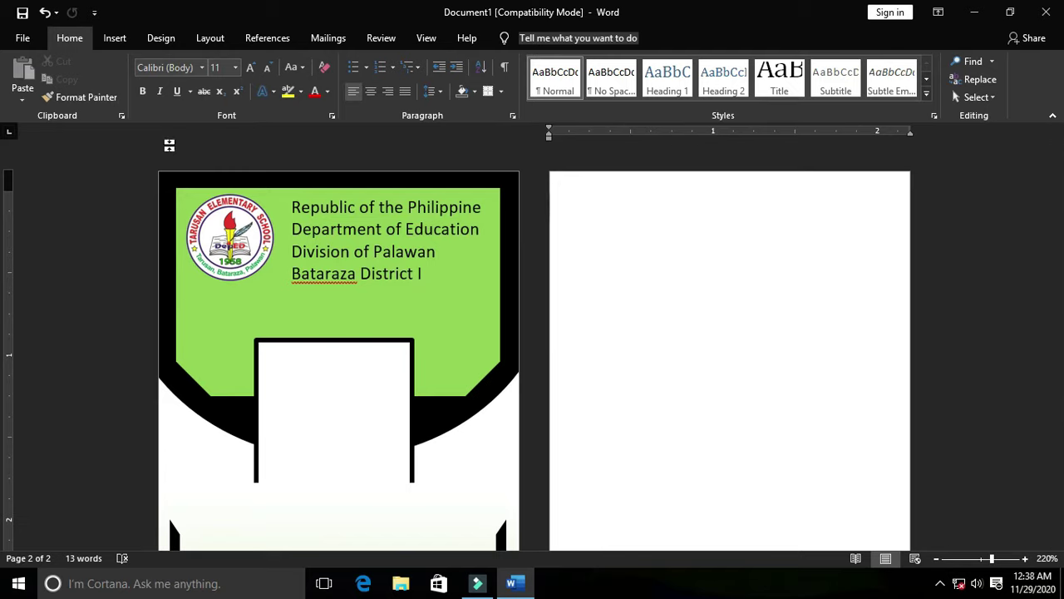
# - Move the lower white card shape down so the photo box shows fully
pyautogui.scroll(-2, 378, 299)
pyautogui.click(353, 313)
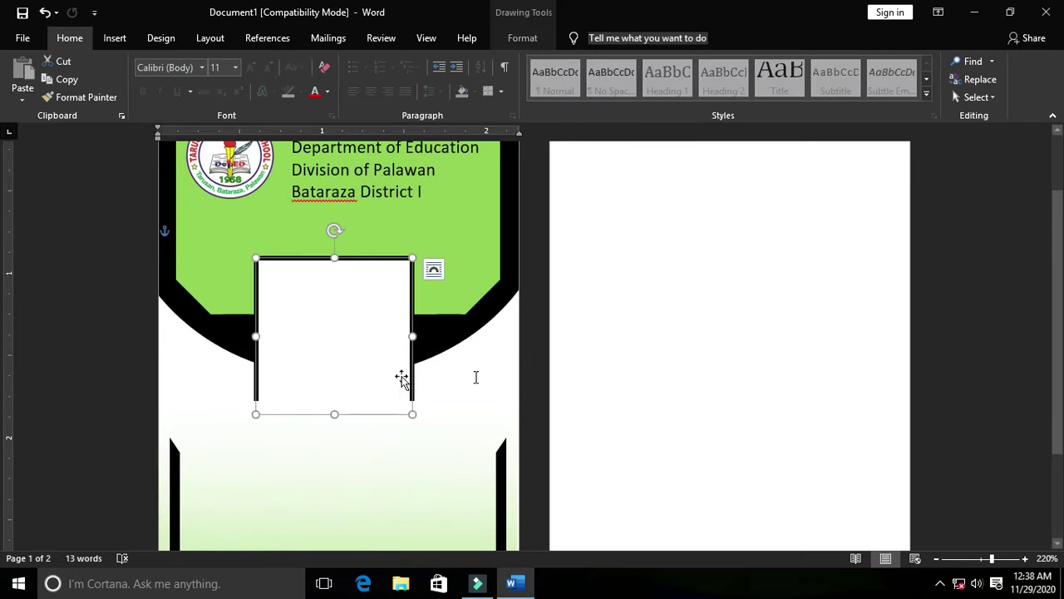
pyautogui.click(495, 379)
pyautogui.scroll(-2, 404, 433)
pyautogui.click(346, 319)
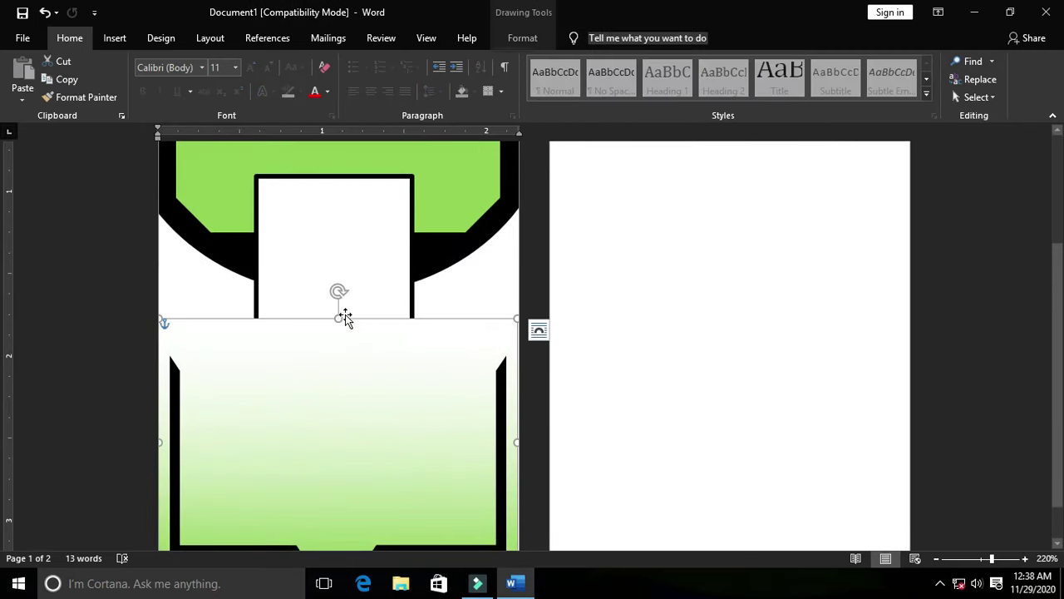
pyautogui.moveTo(338, 318); pyautogui.dragTo(340, 344)
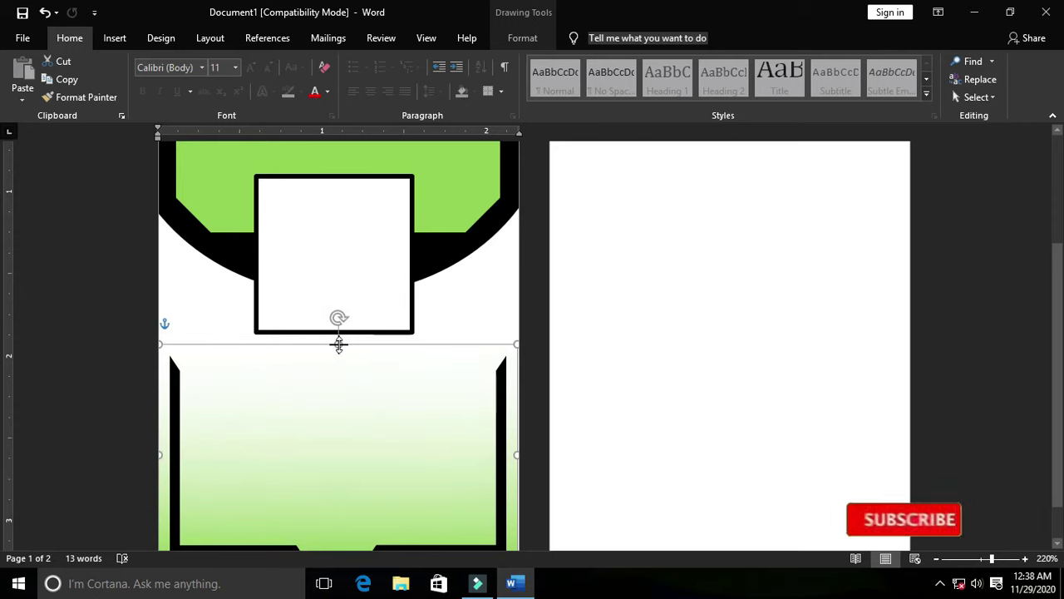
pyautogui.scroll(3, 389, 323)
pyautogui.scroll(1, 389, 322)
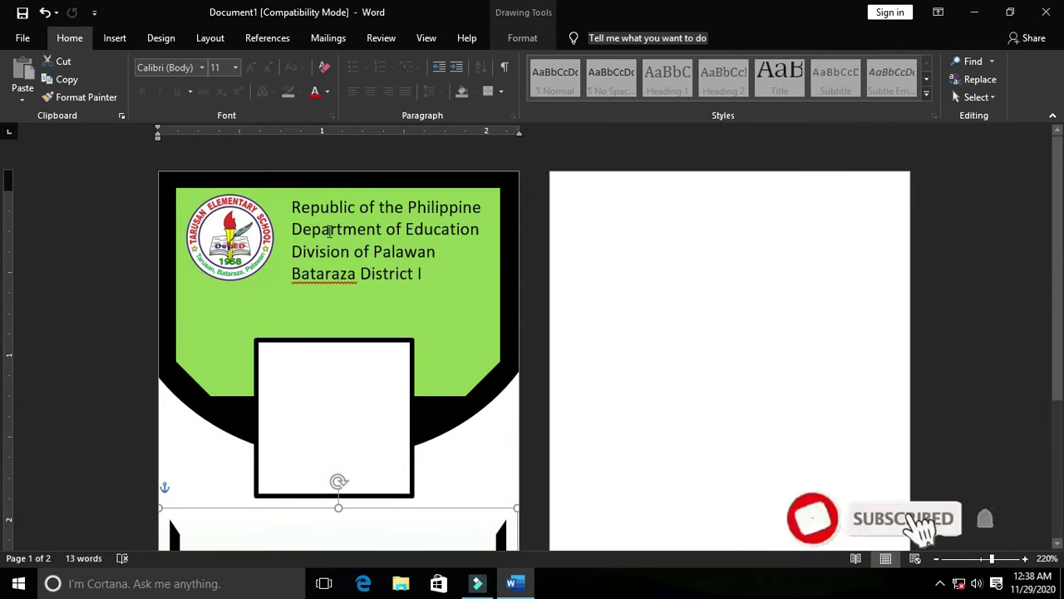
pyautogui.click(120, 40)
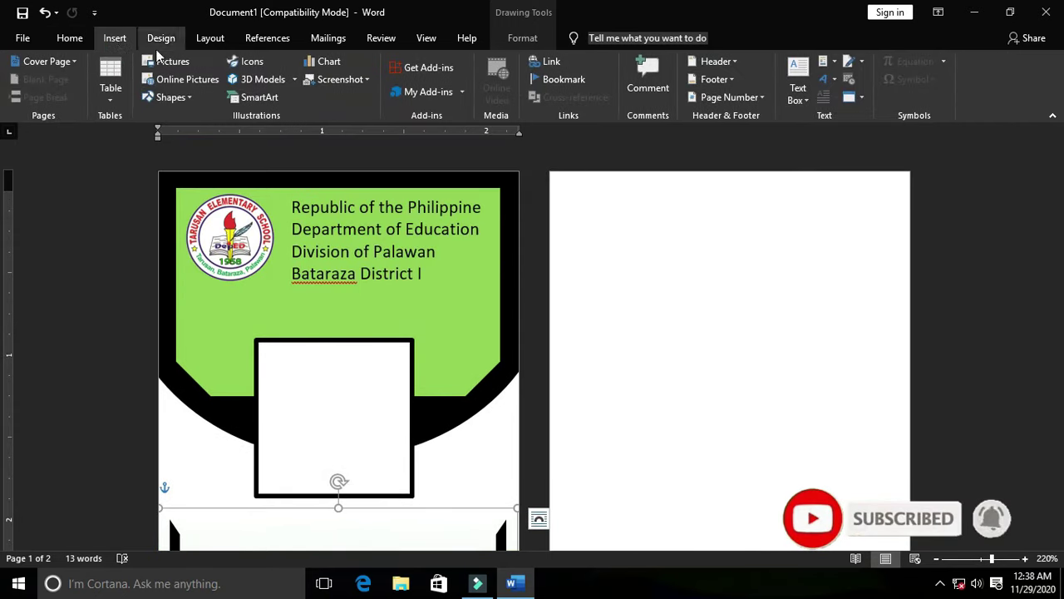
# - Draw a plain text box across the green header just above the photo box
pyautogui.click(798, 93)
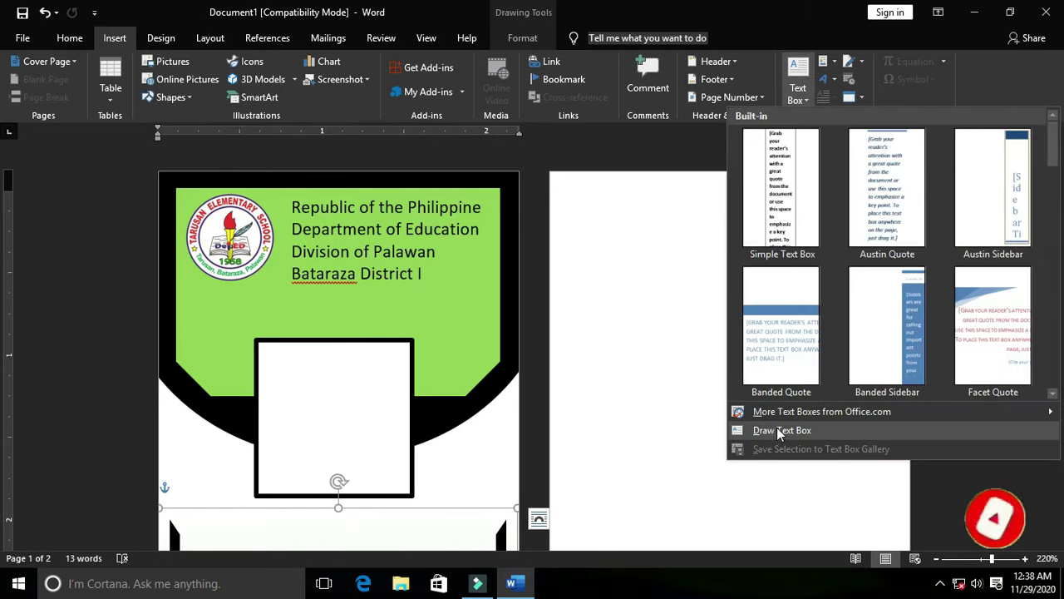
pyautogui.click(784, 428)
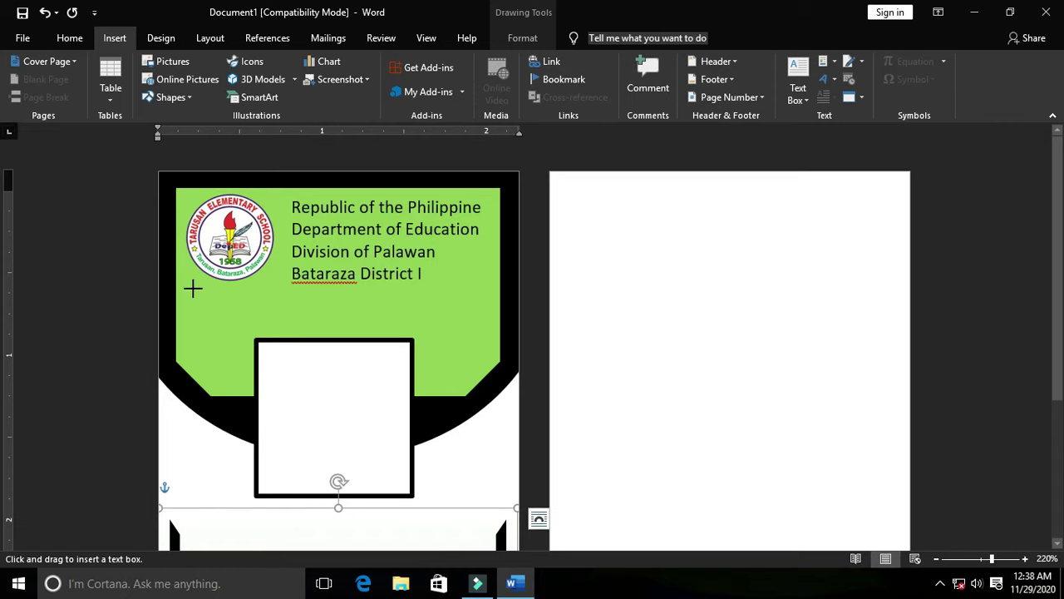
pyautogui.moveTo(193, 289); pyautogui.dragTo(485, 335)
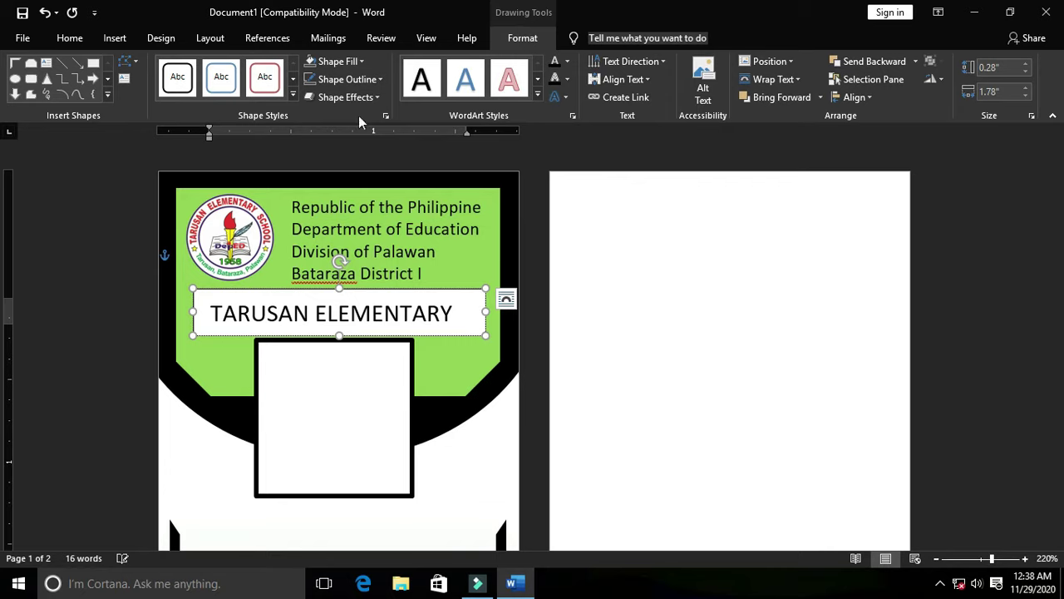
# - Set all the school-name text to Arial Black
pyautogui.hotkey('ctrl', 'a')
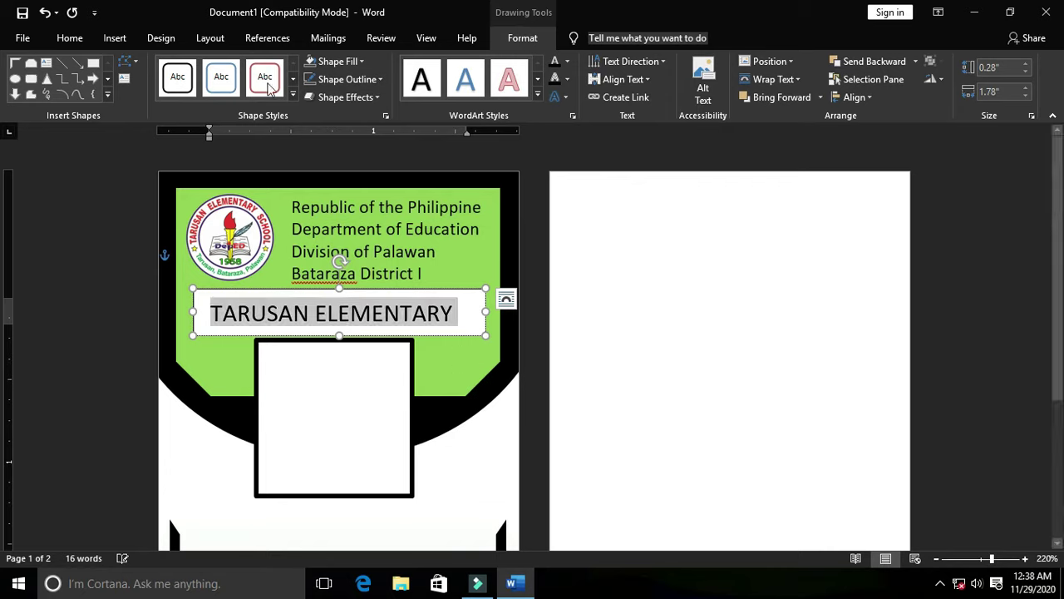
pyautogui.click(73, 38)
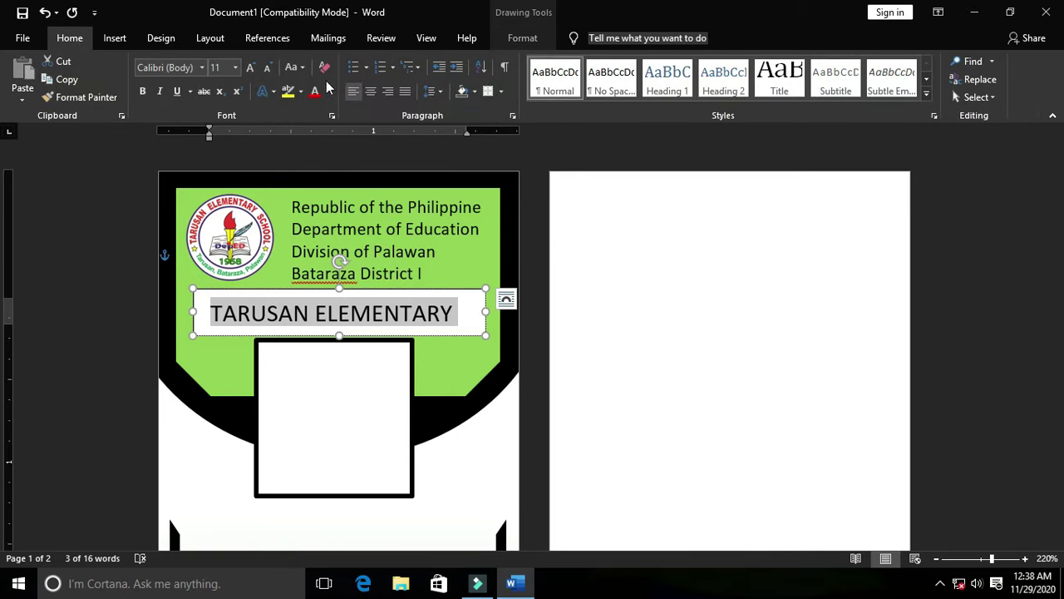
pyautogui.click(202, 68)
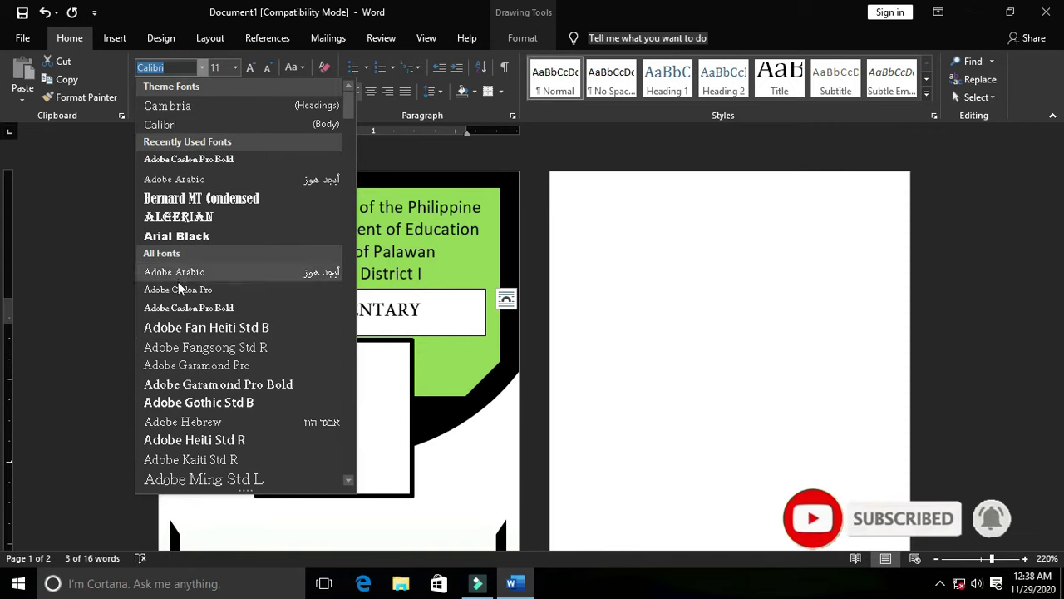
pyautogui.click(177, 237)
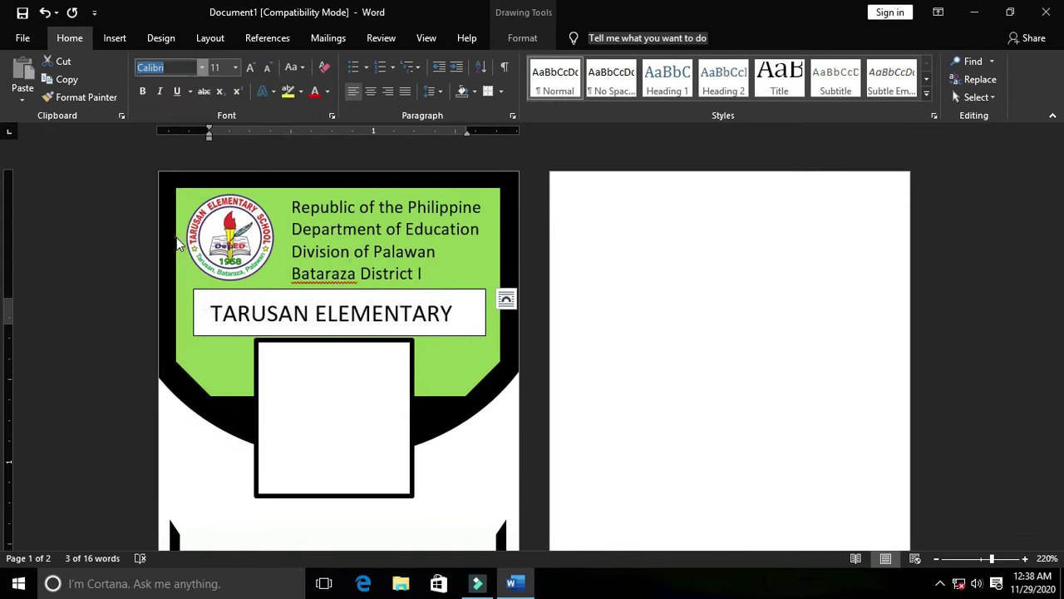
# - Reduce the school name to 6 pt so it fits one line, and shorten its box
pyautogui.click(267, 67)
pyautogui.click(267, 67)
pyautogui.click(267, 67)
pyautogui.click(267, 67)
pyautogui.click(267, 67)
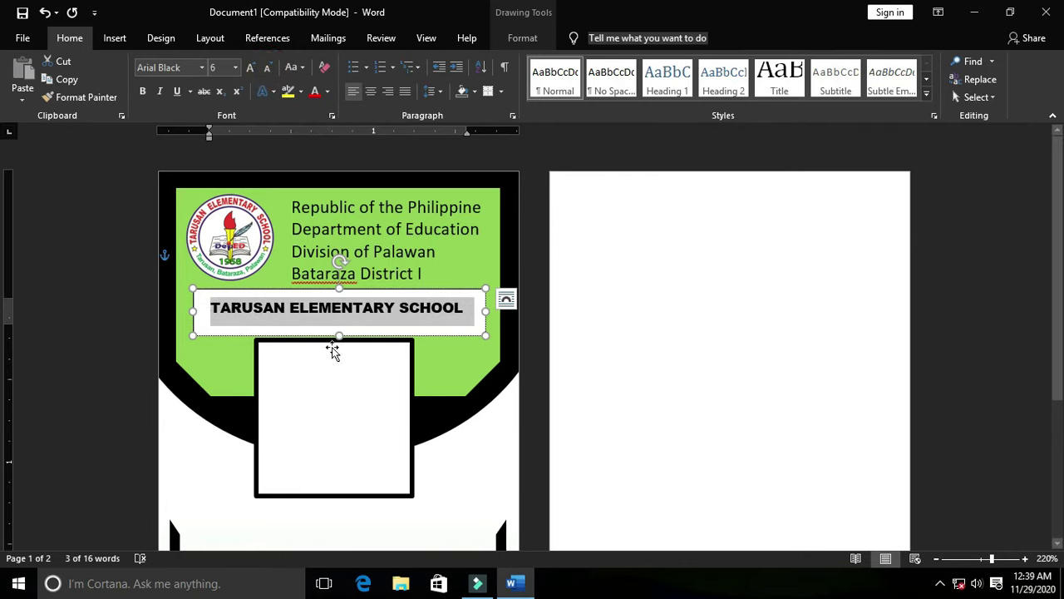
pyautogui.moveTo(339, 333); pyautogui.dragTo(339, 328)
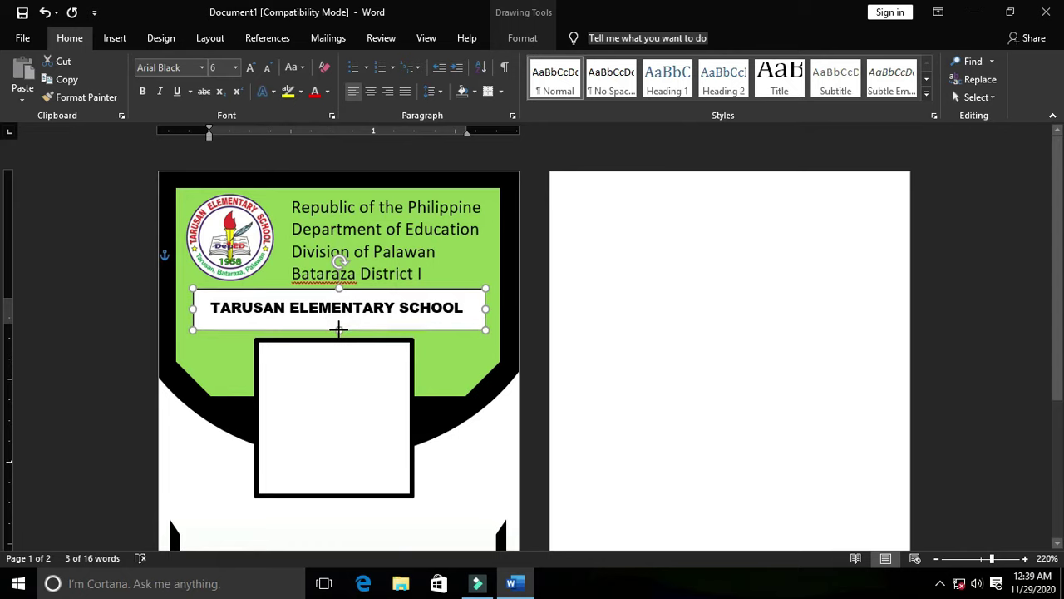
pyautogui.scroll(-1, 82, 43)
pyautogui.click(82, 43)
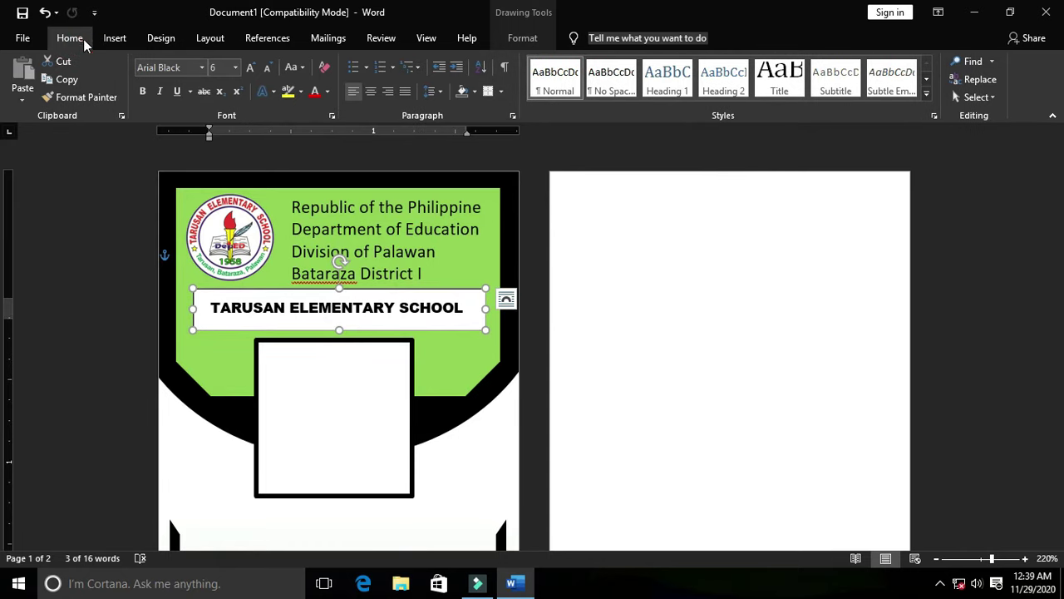
pyautogui.click(409, 293)
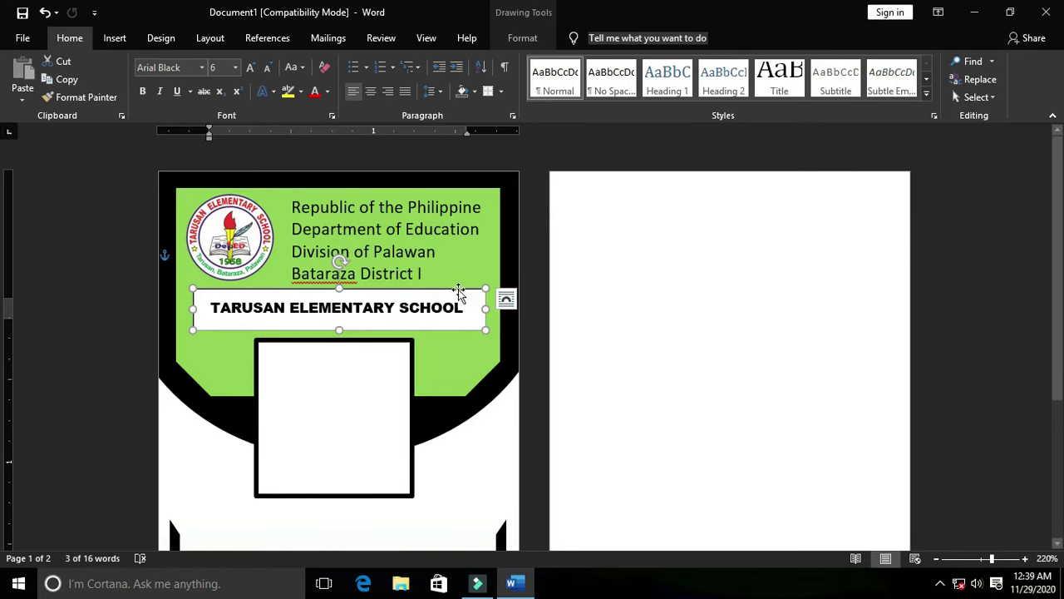
# - Give the school-name box No Fill and No Outline
pyautogui.click(522, 39)
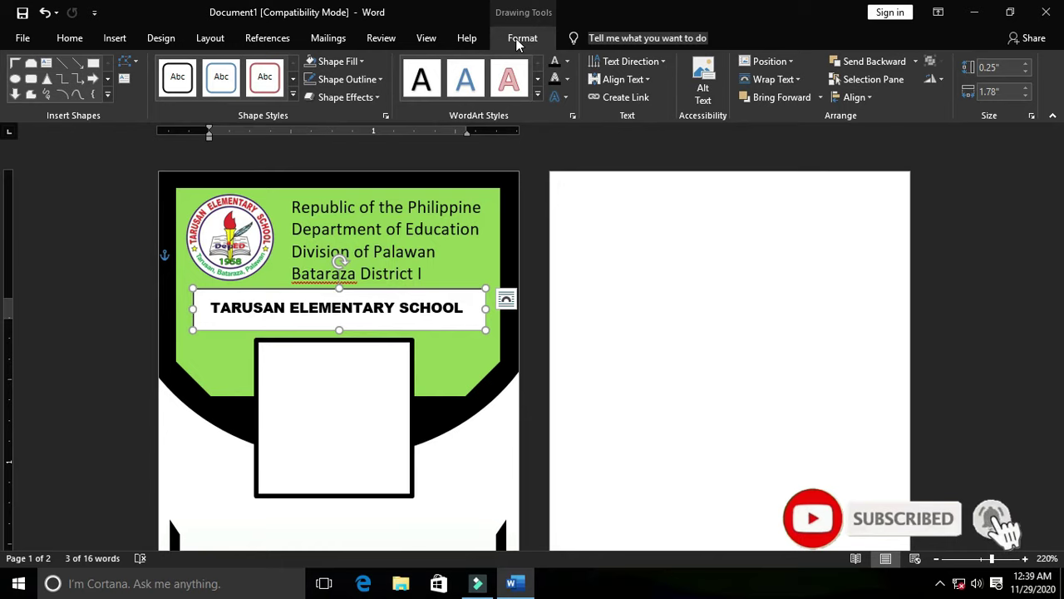
pyautogui.click(350, 64)
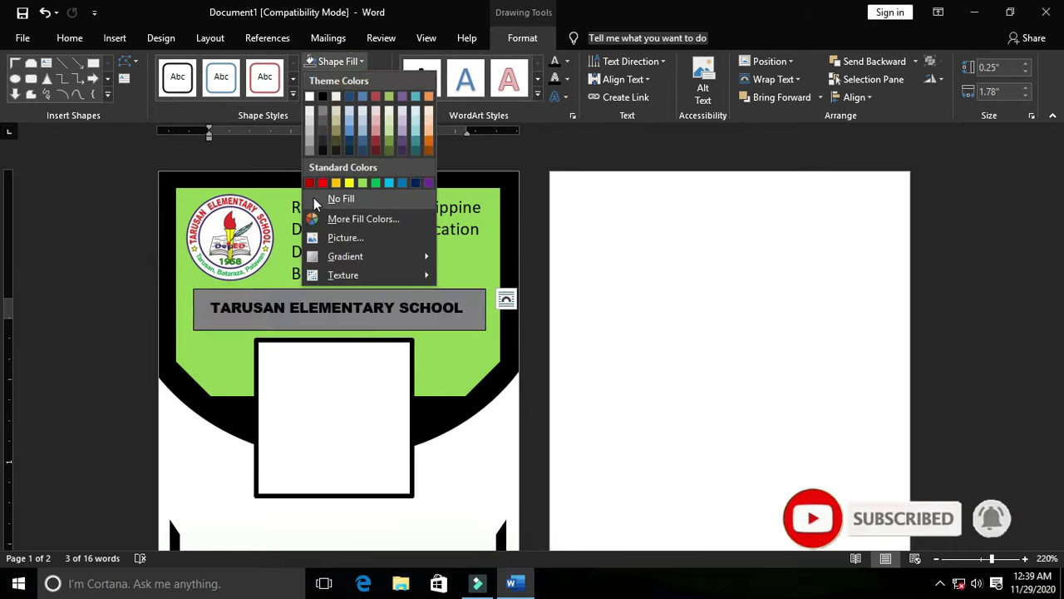
pyautogui.click(313, 197)
pyautogui.click(337, 79)
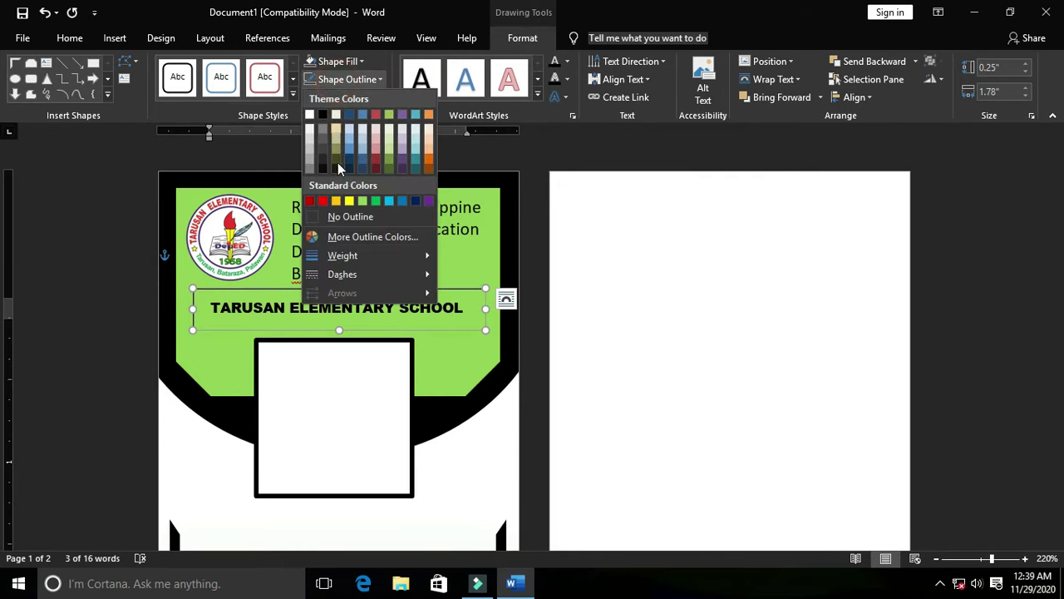
pyautogui.click(316, 217)
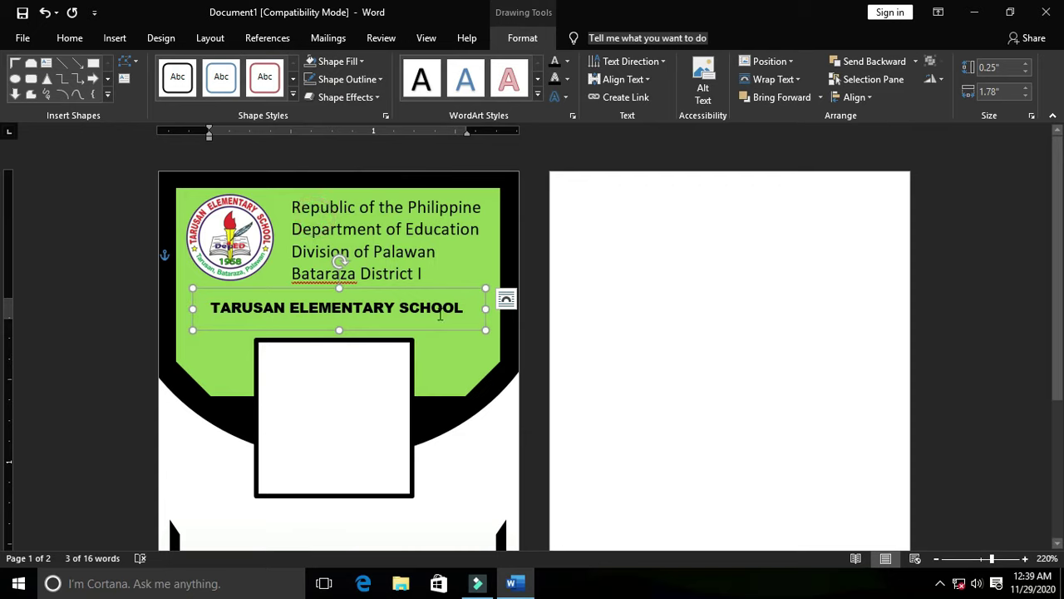
# - Apply a dark blue text fill to the TARUSAN ELEMENTARY SCHOOL line
pyautogui.moveTo(470, 308); pyautogui.dragTo(209, 307)
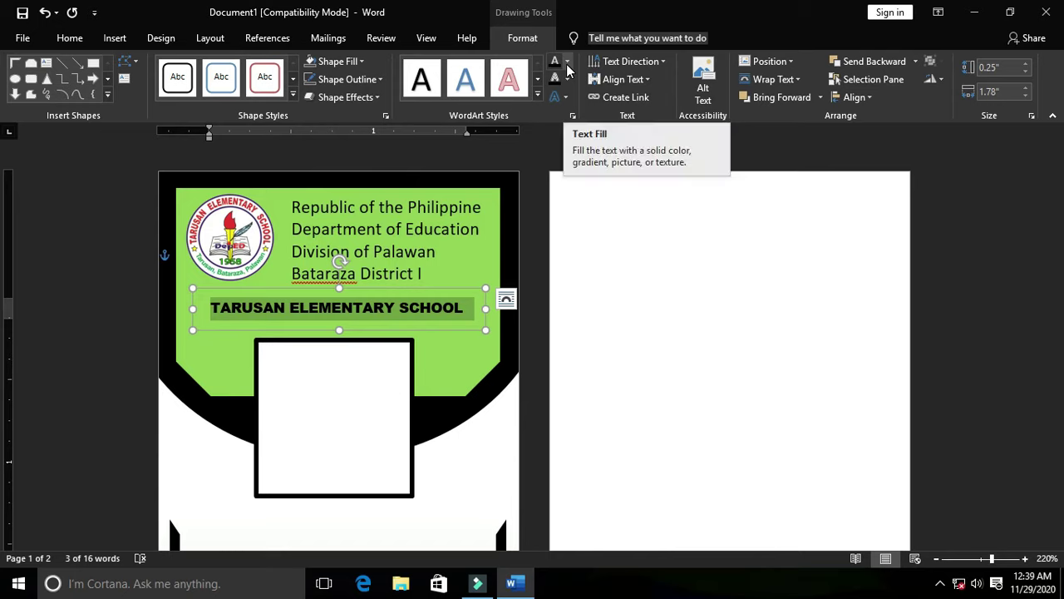
pyautogui.click(567, 66)
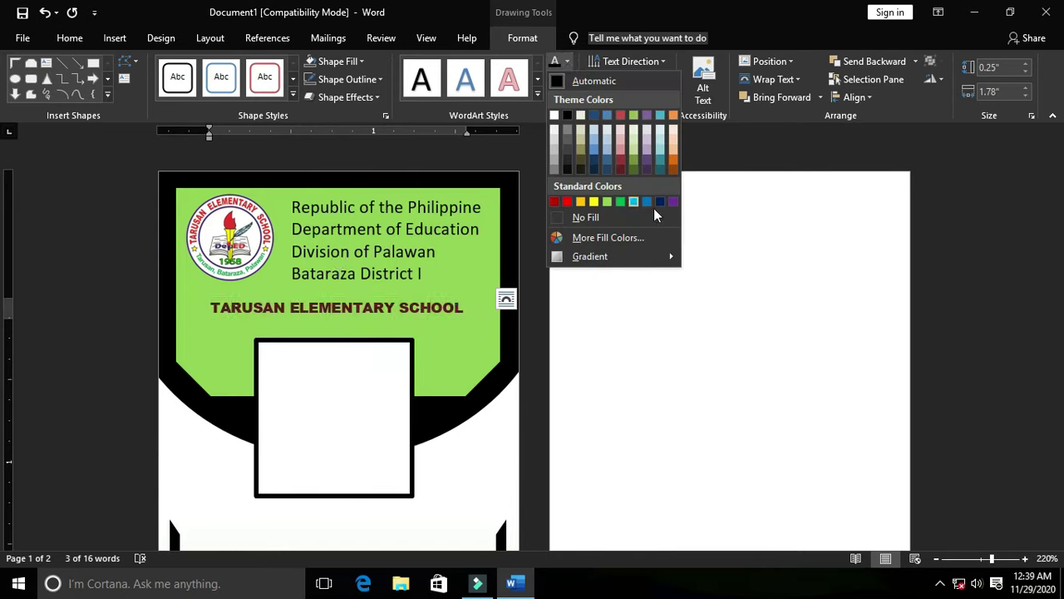
pyautogui.click(661, 204)
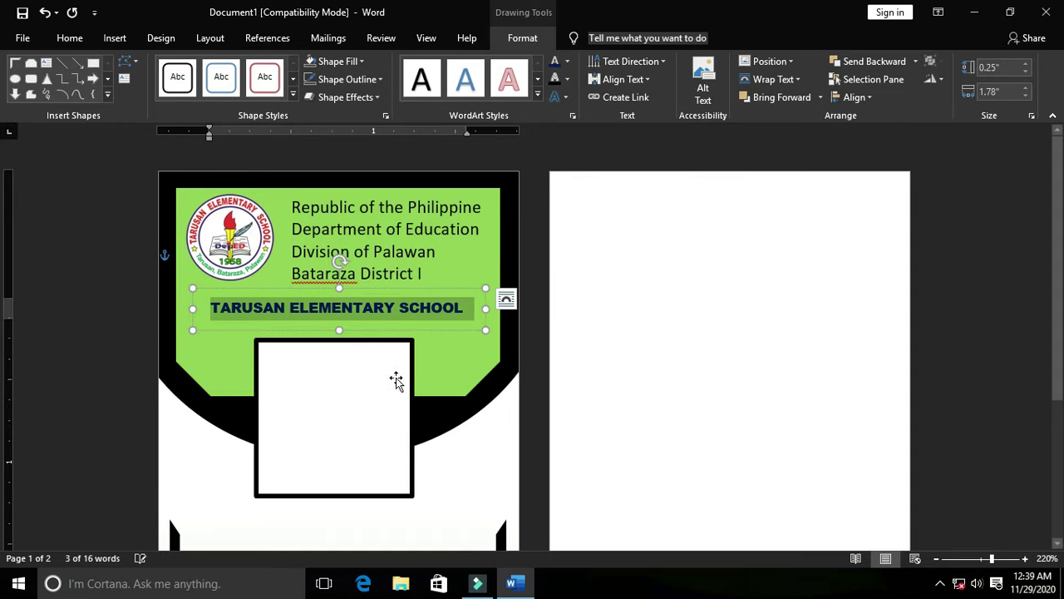
# - Move the white photo square up so it sits right beneath the school name
pyautogui.click(349, 387)
pyautogui.moveTo(347, 408); pyautogui.dragTo(347, 399)
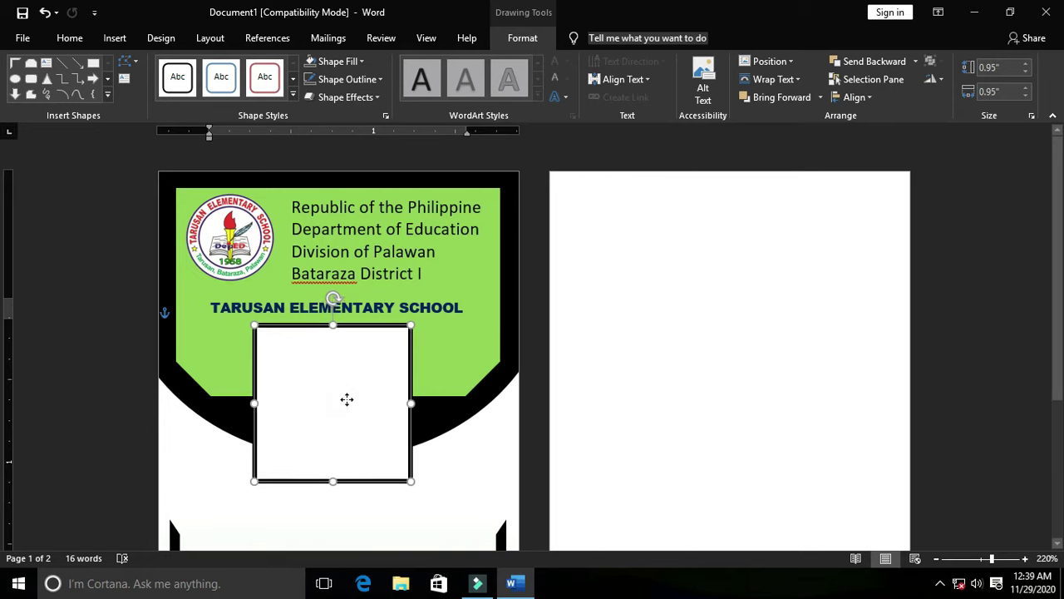
pyautogui.scroll(-3, 396, 397)
pyautogui.scroll(-3, 408, 387)
pyautogui.scroll(6, 408, 385)
pyautogui.scroll(-6, 407, 387)
pyautogui.scroll(3, 408, 387)
pyautogui.click(351, 366)
pyautogui.moveTo(351, 367); pyautogui.dragTo(352, 368)
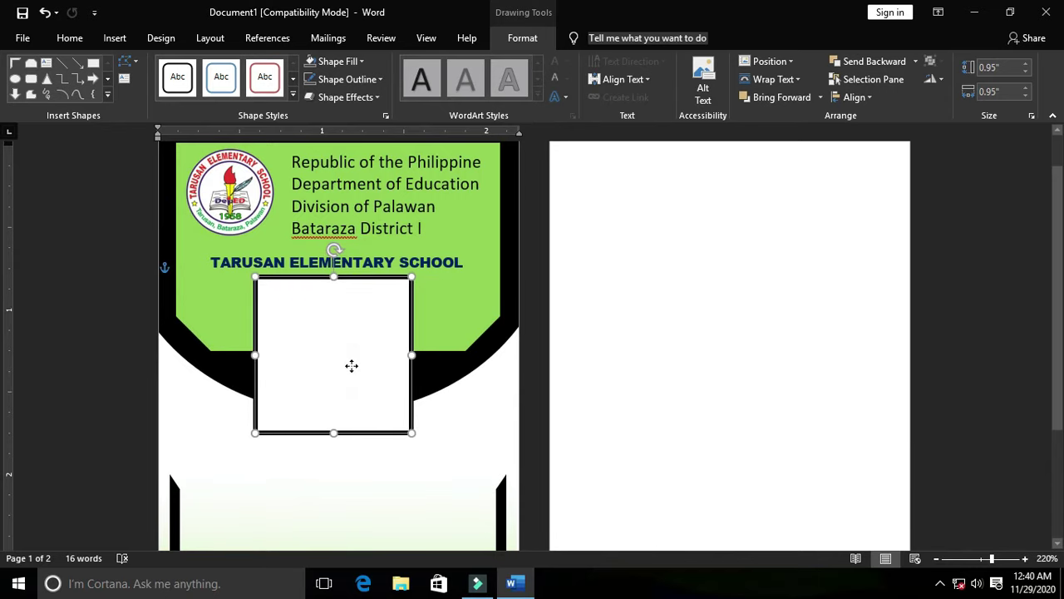
pyautogui.scroll(-3, 360, 369)
pyautogui.scroll(3, 373, 360)
pyautogui.scroll(1, 484, 390)
pyautogui.scroll(-1, 484, 389)
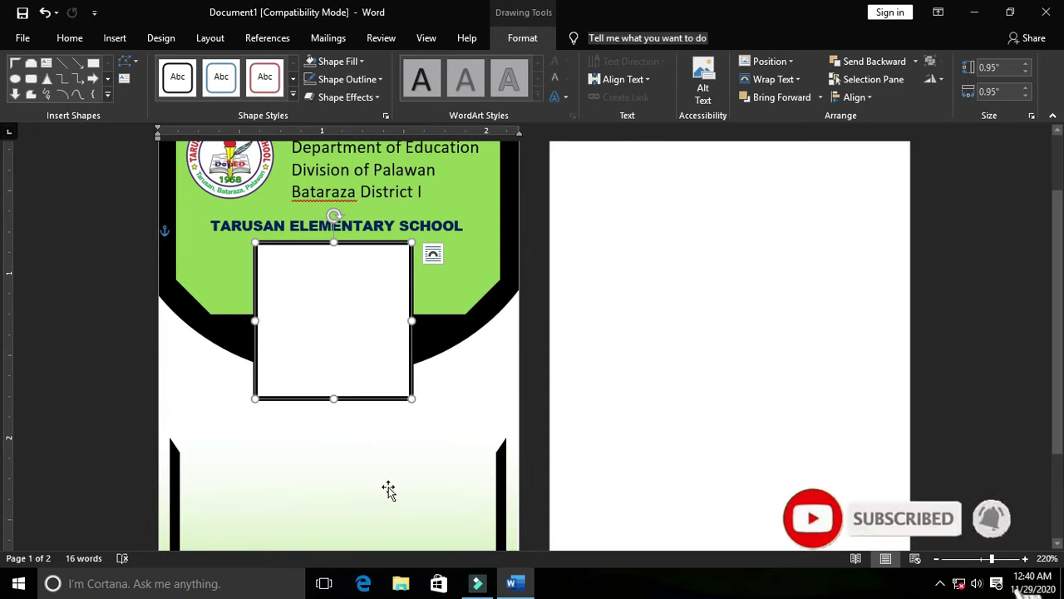
pyautogui.click(435, 214)
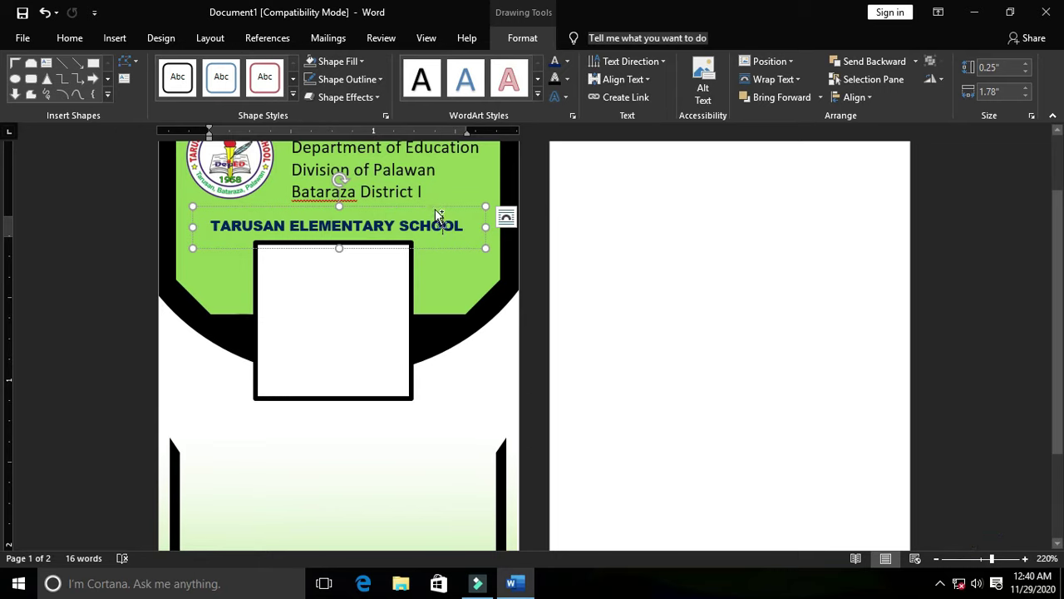
# - Copy the school-name box to just below the photo square, above the lower green panel
pyautogui.click(507, 217)
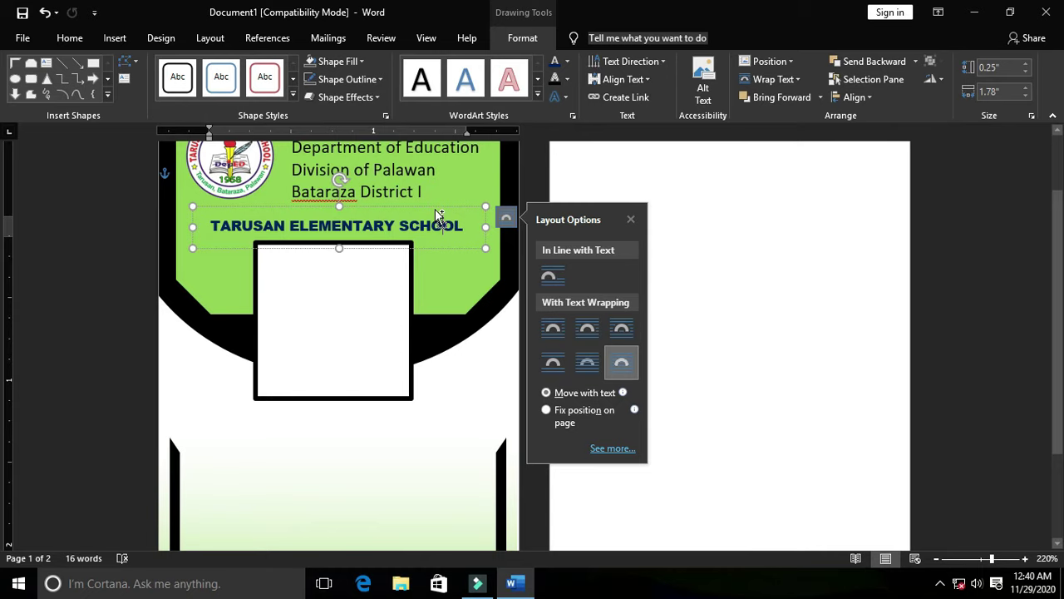
pyautogui.keyDown('ctrl'); pyautogui.moveTo(434, 209); pyautogui.dragTo(425, 416); pyautogui.keyUp('ctrl')
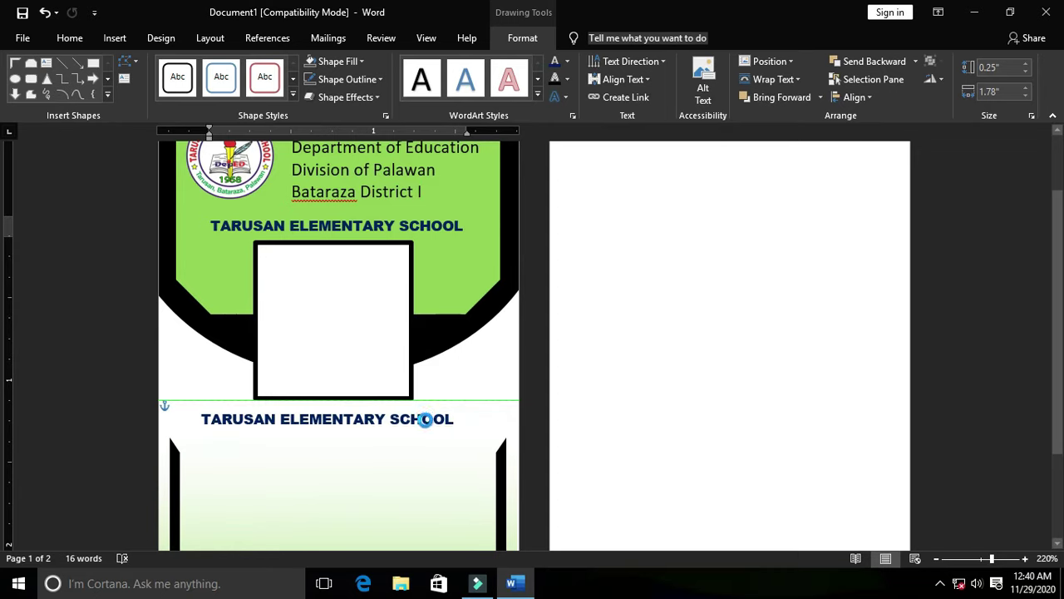
pyautogui.moveTo(427, 422); pyautogui.dragTo(431, 418)
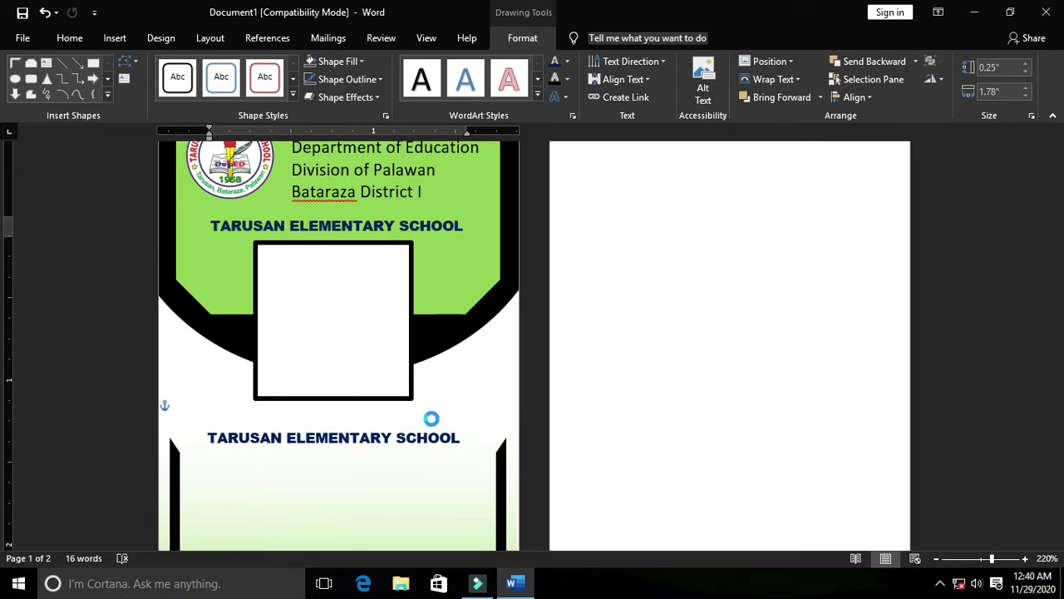
pyautogui.moveTo(431, 418); pyautogui.dragTo(433, 406)
pyautogui.scroll(-3, 432, 396)
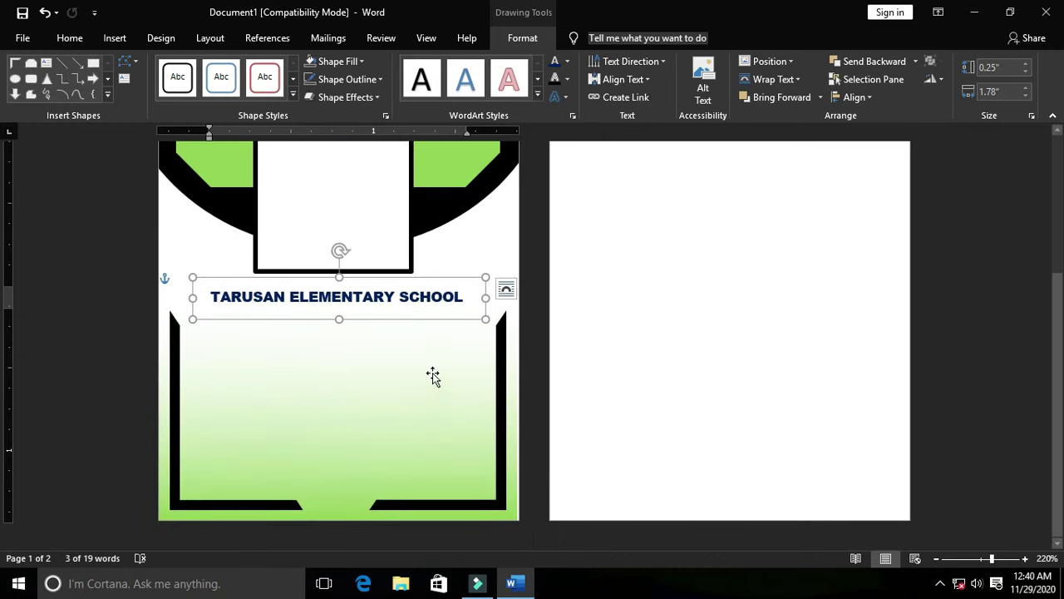
pyautogui.moveTo(465, 296); pyautogui.dragTo(233, 301)
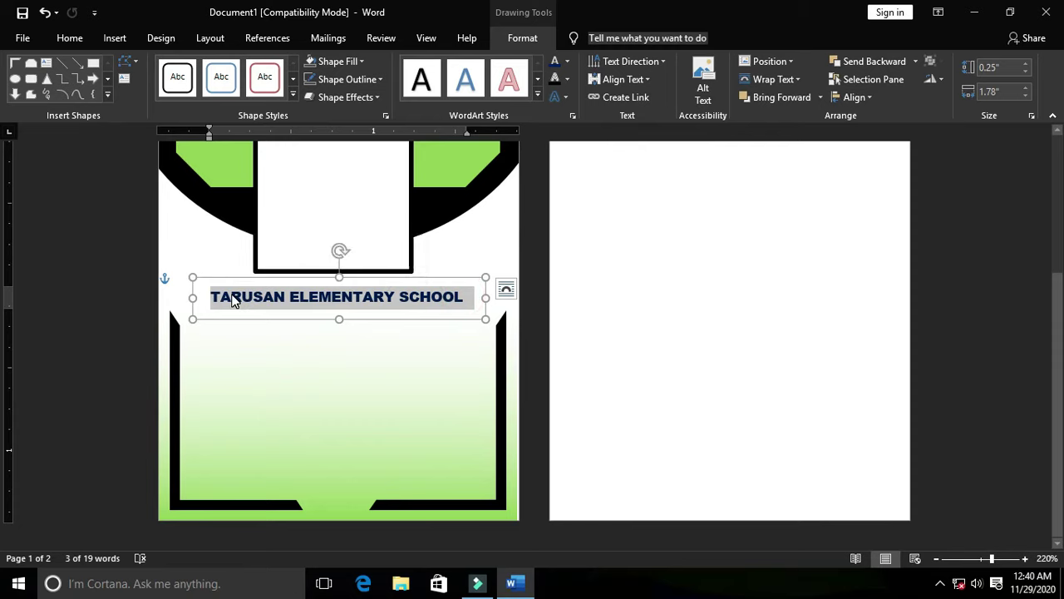
# - Replace the copied text with the sample student name and centre it
pyautogui.write('J')
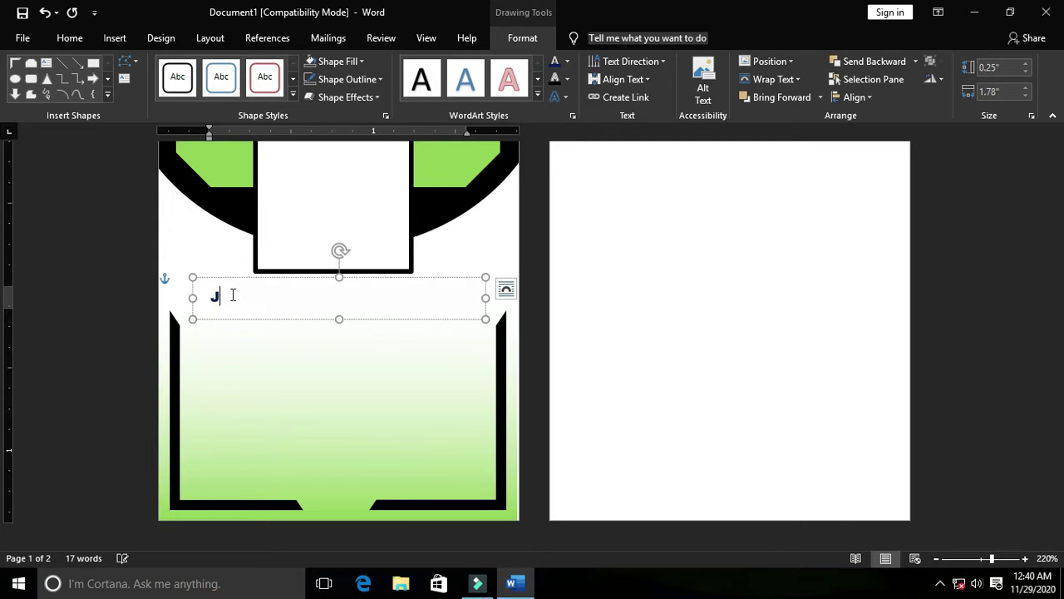
pyautogui.write('UAN DELA C')
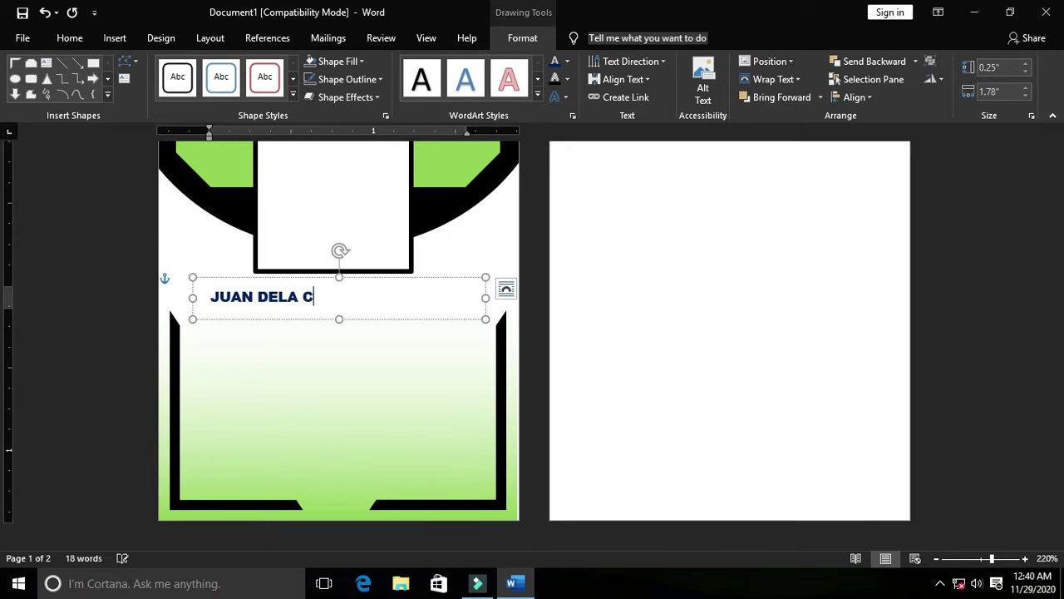
pyautogui.write('RUZ')
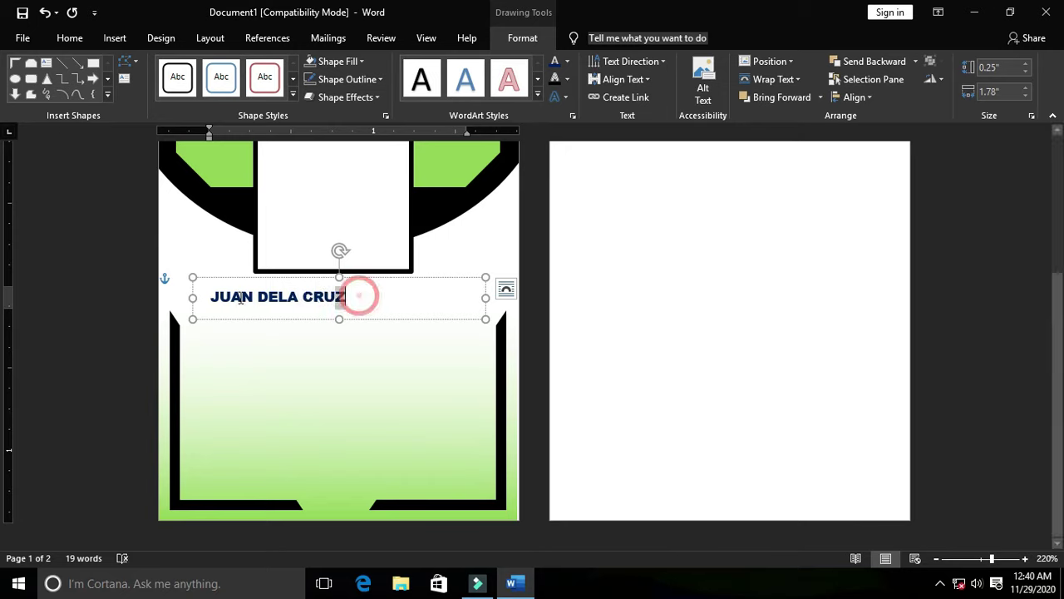
pyautogui.tripleClick(359, 296)
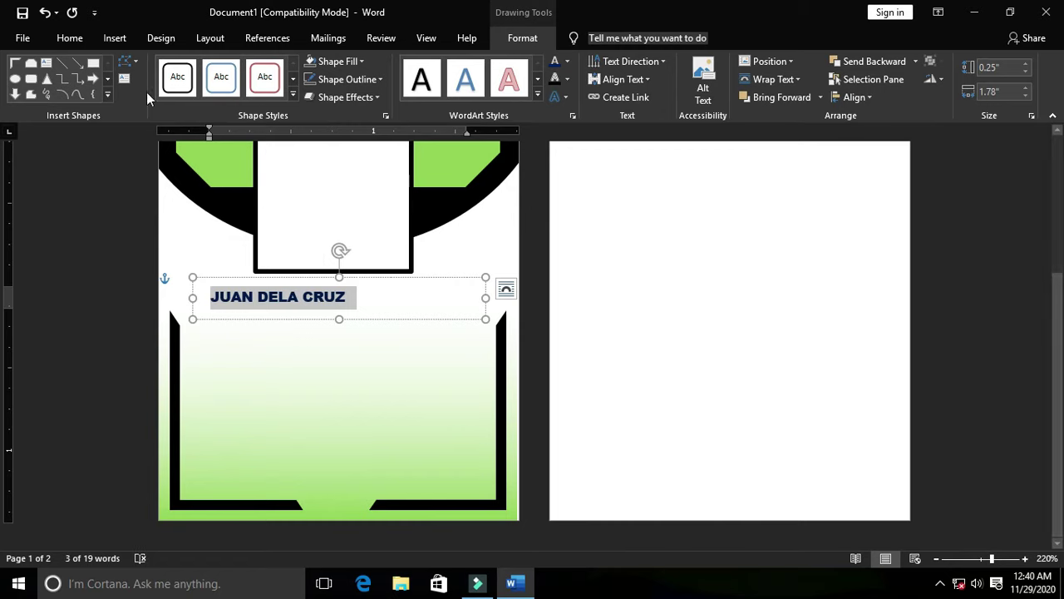
pyautogui.click(70, 37)
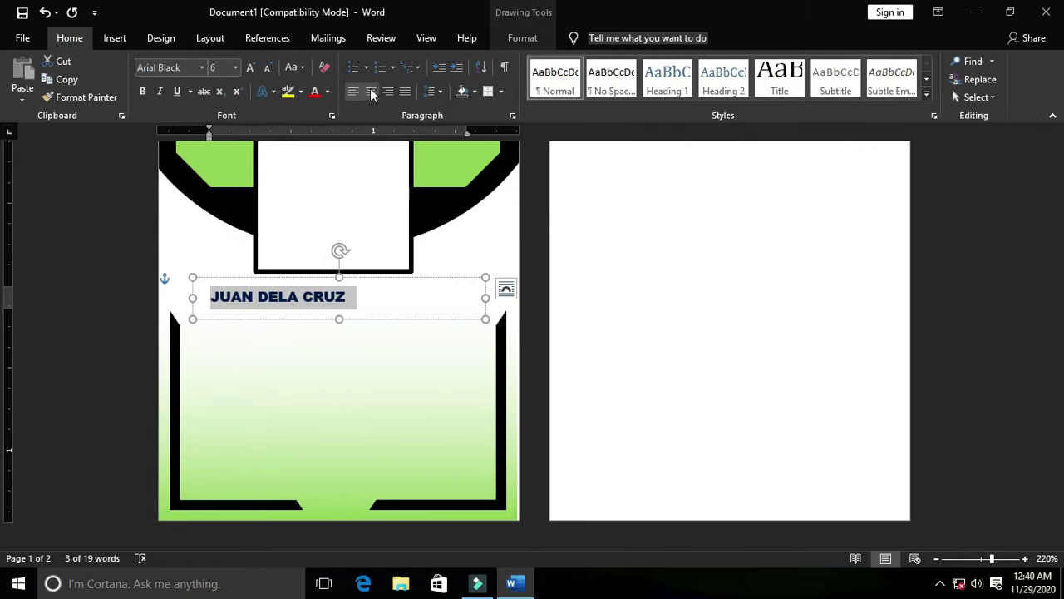
pyautogui.click(371, 91)
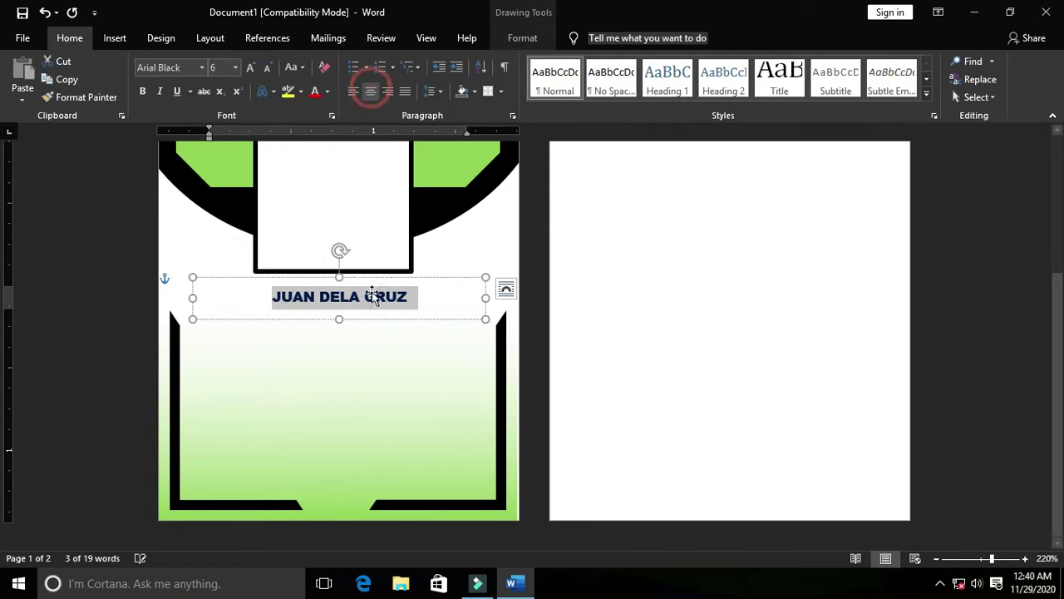
# - Enlarge the student name to 11 pt and make its box tall enough to show it
pyautogui.click(250, 68)
pyautogui.click(249, 68)
pyautogui.click(250, 68)
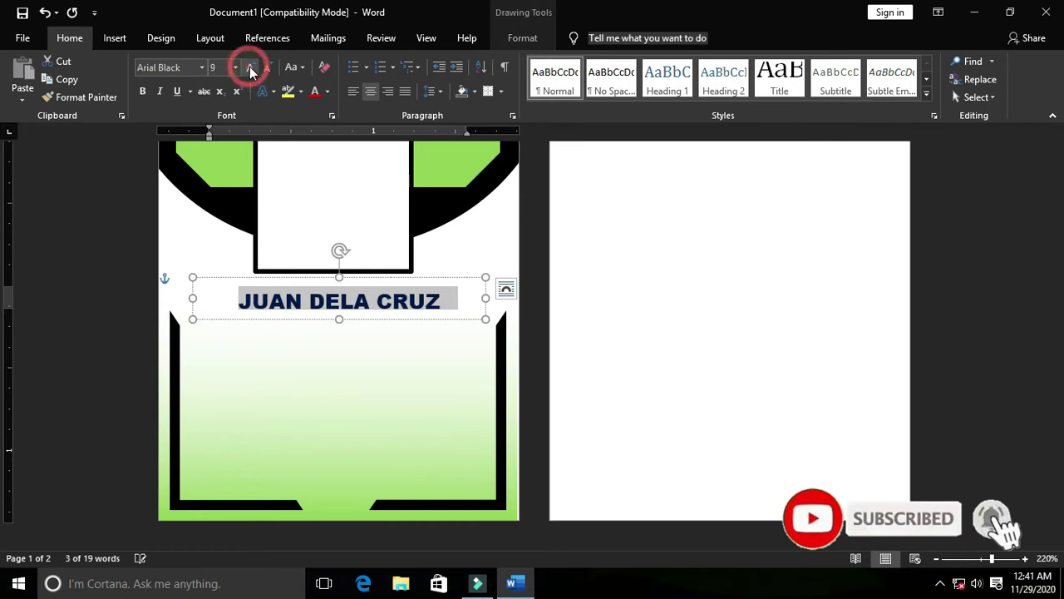
pyautogui.click(251, 66)
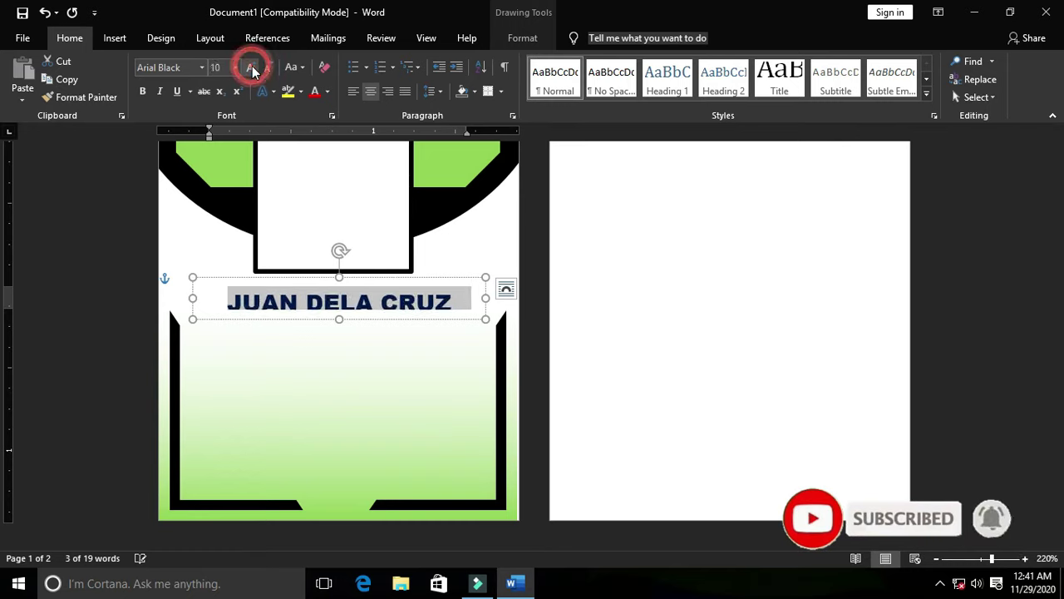
pyautogui.click(252, 66)
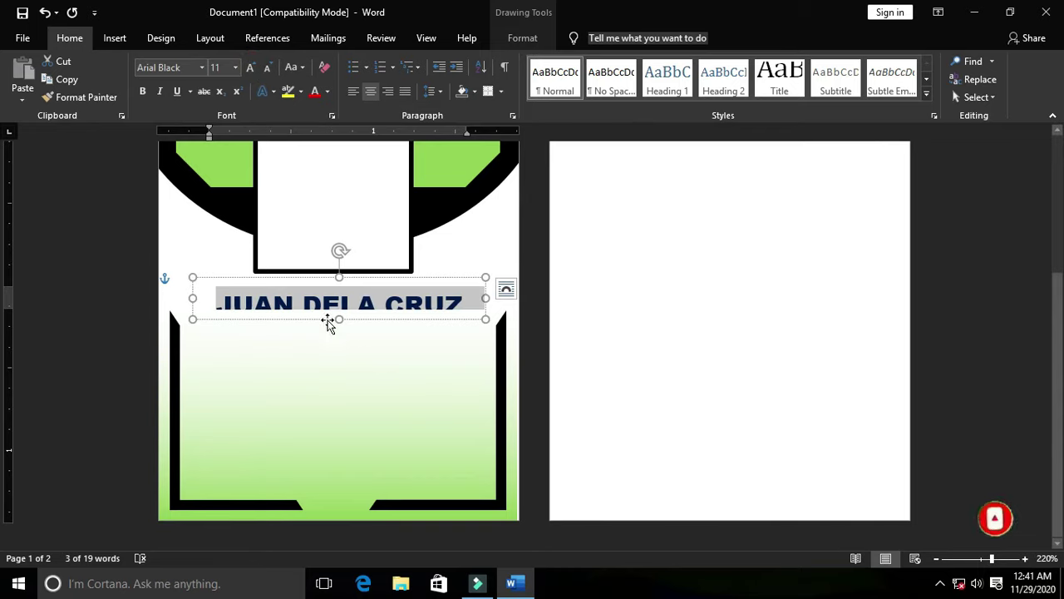
pyautogui.moveTo(341, 319); pyautogui.dragTo(334, 331)
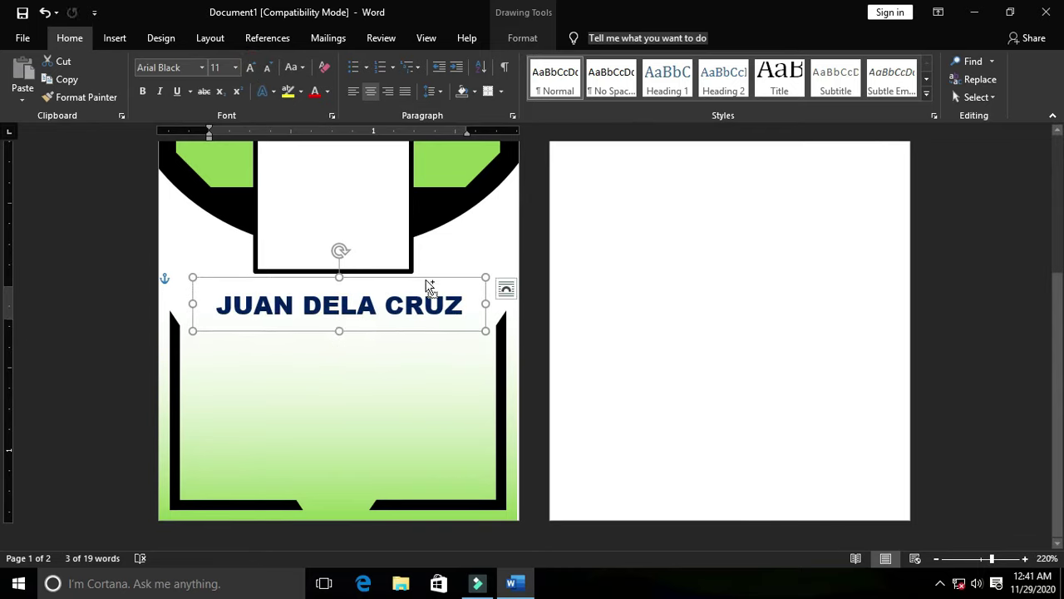
pyautogui.moveTo(430, 282); pyautogui.dragTo(422, 296)
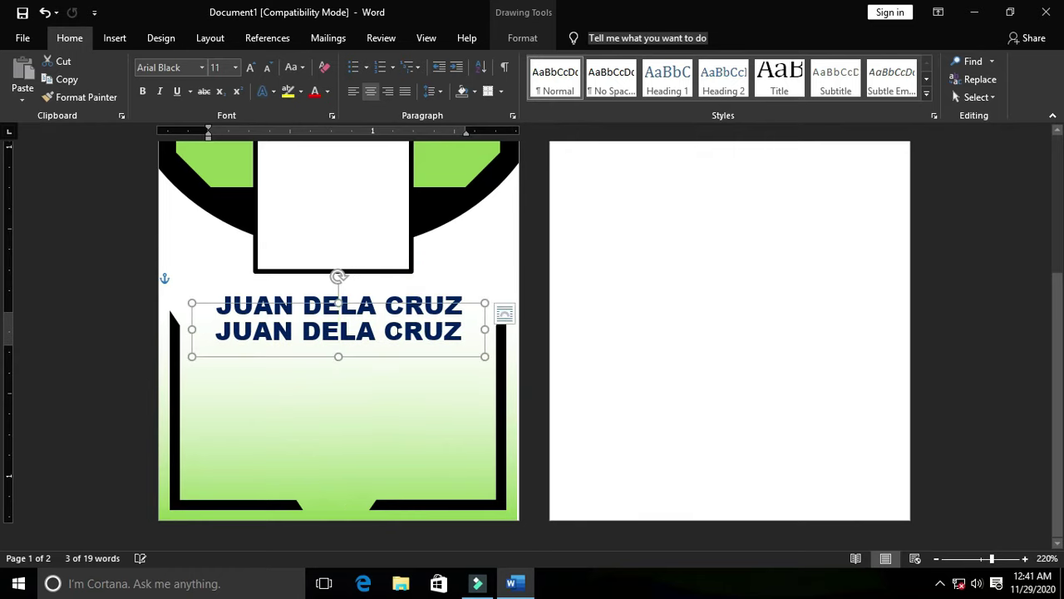
# - Replace the second JUAN DELA CRUZ line with 'Name of Student' in Calibri 9 pt
pyautogui.moveTo(471, 327); pyautogui.dragTo(214, 333)
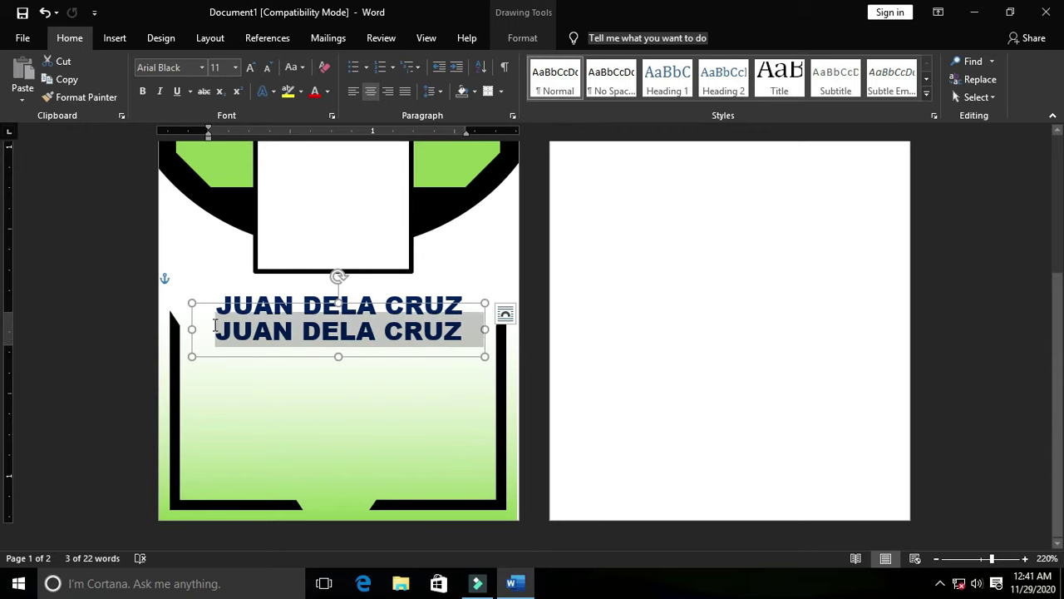
pyautogui.click(216, 68)
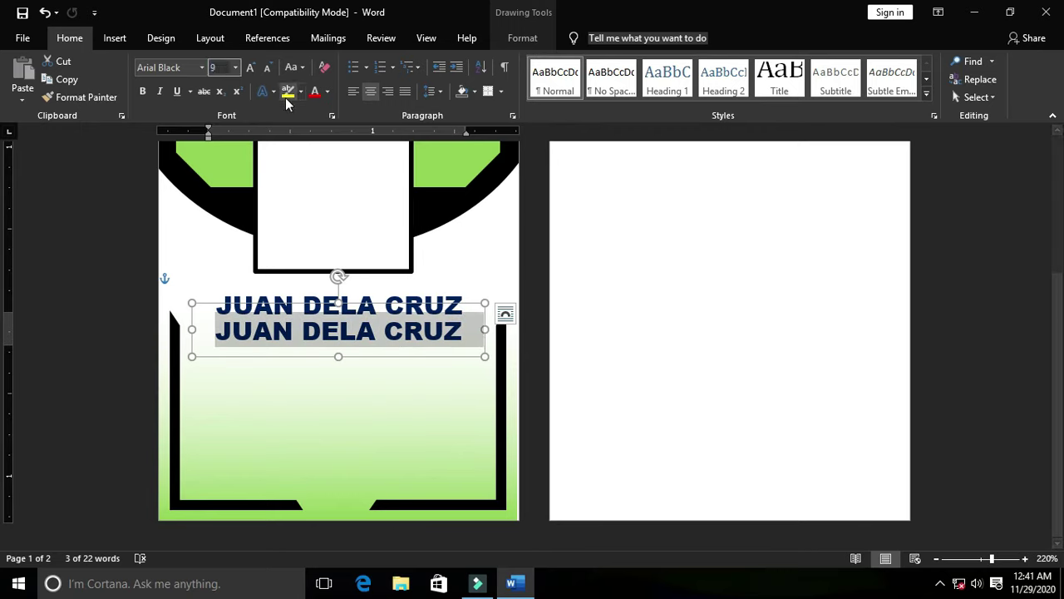
pyautogui.press('Return')
pyautogui.click(202, 68)
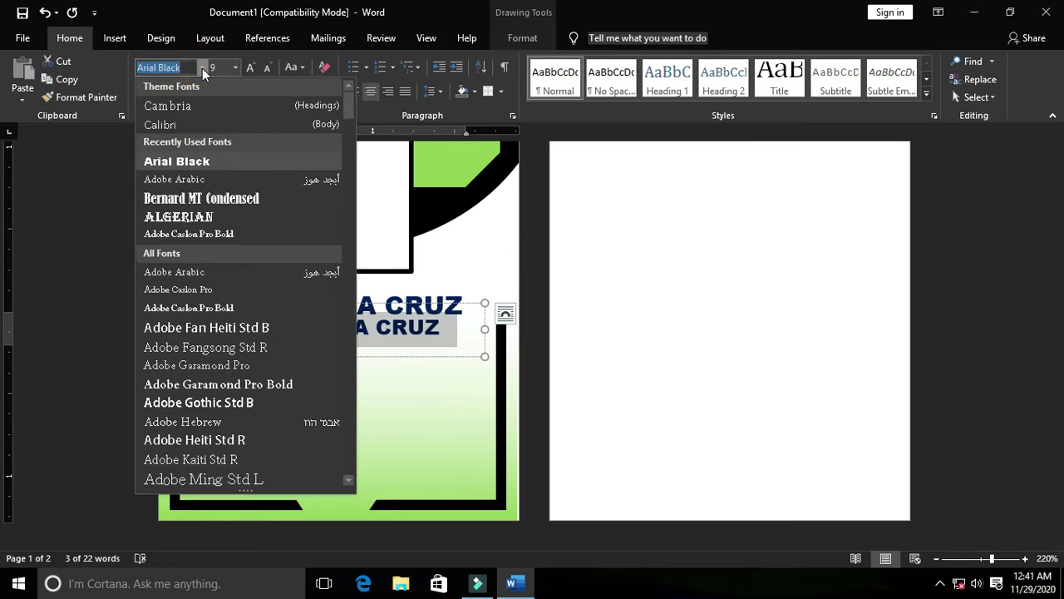
pyautogui.click(173, 128)
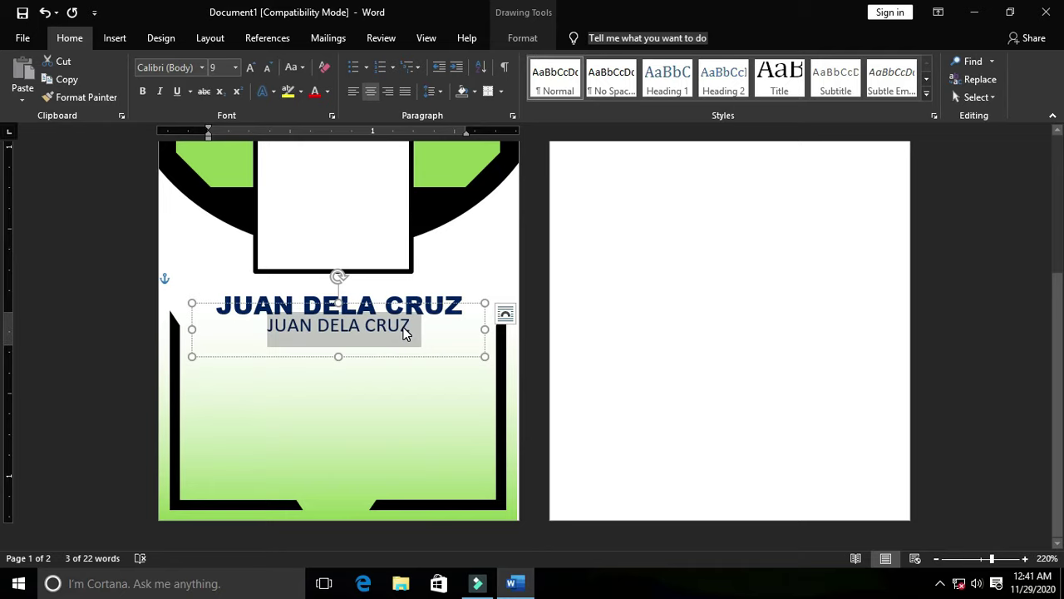
pyautogui.write('Name of Student')
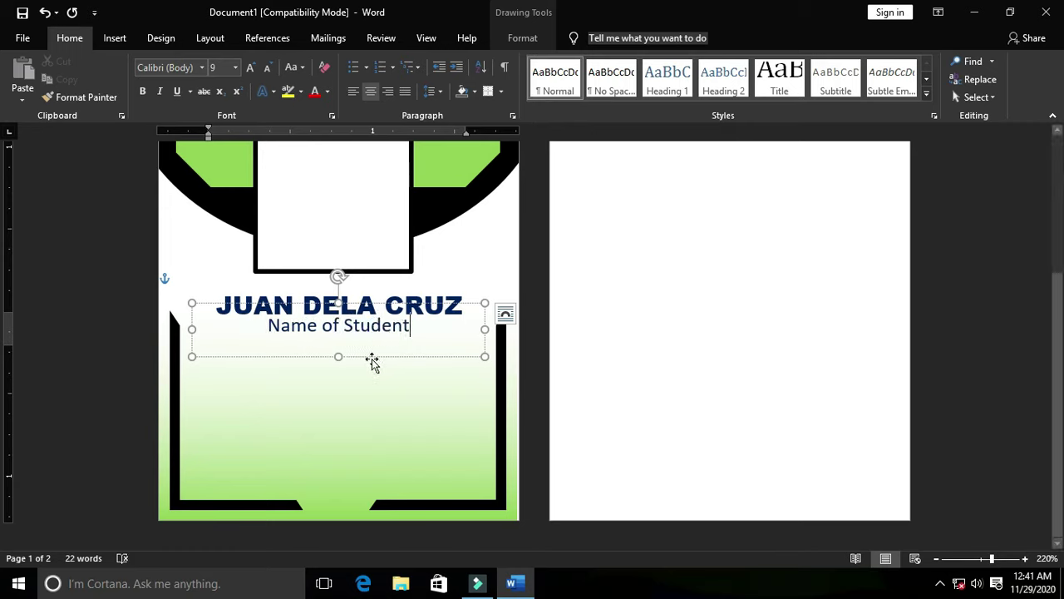
# - Color the 'Name of Student' caption black and nudge its box slightly lower
pyautogui.moveTo(413, 325); pyautogui.dragTo(265, 325)
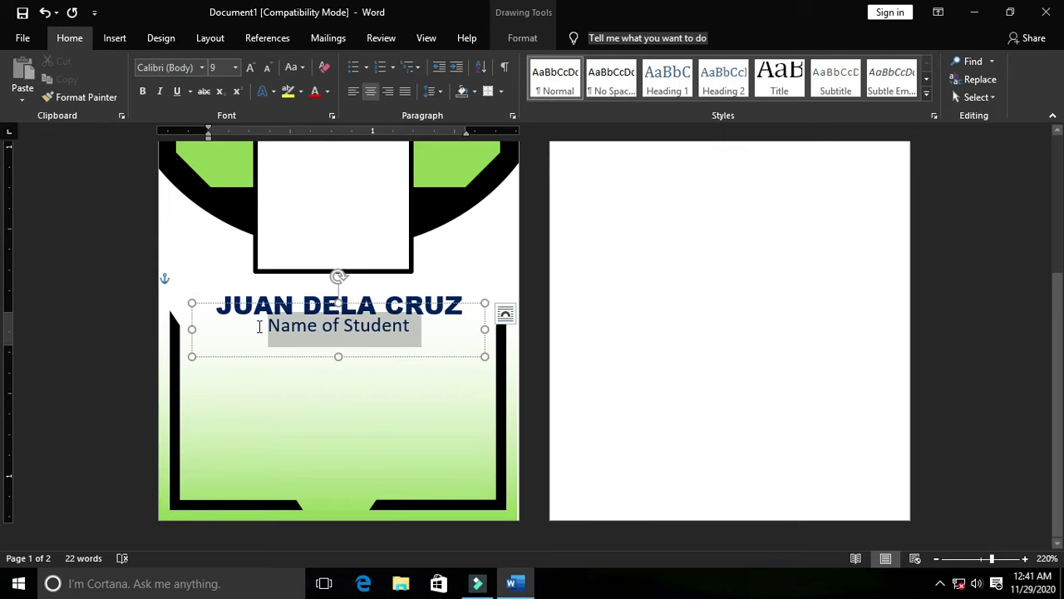
pyautogui.click(327, 91)
pyautogui.click(326, 147)
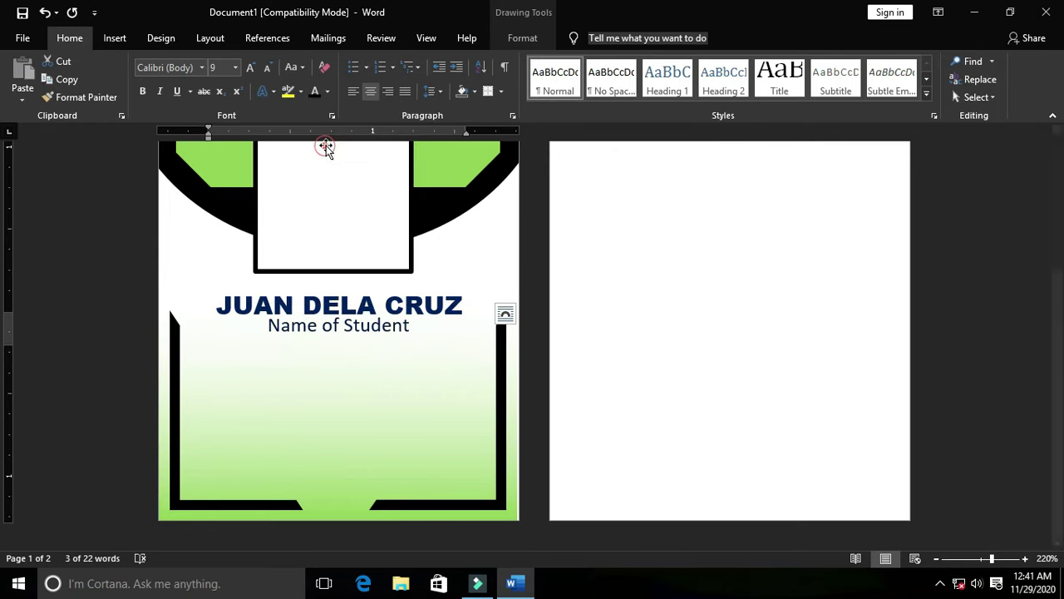
pyautogui.click(344, 356)
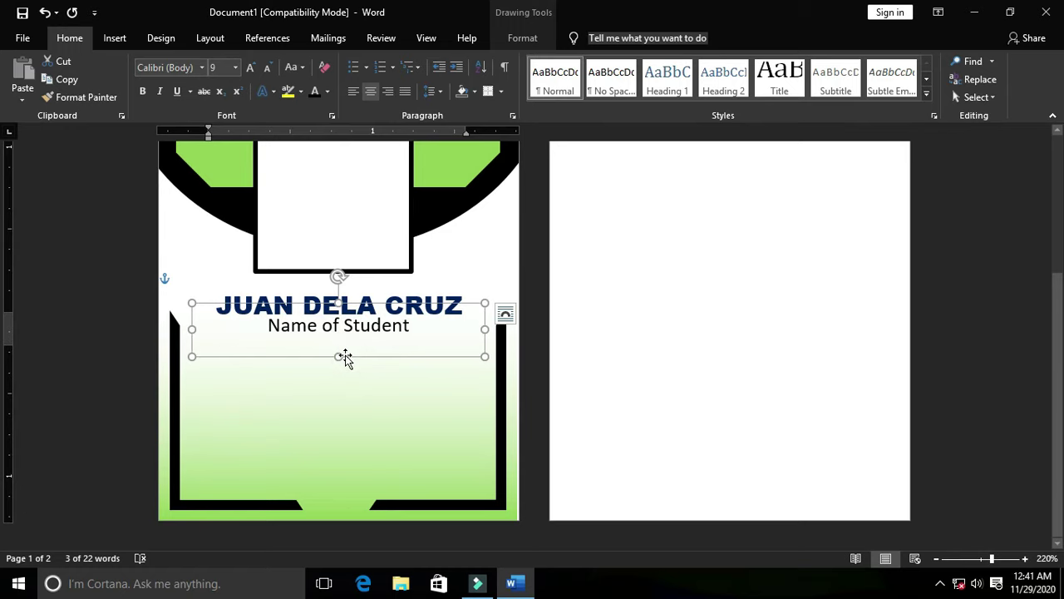
pyautogui.moveTo(344, 356); pyautogui.dragTo(346, 357)
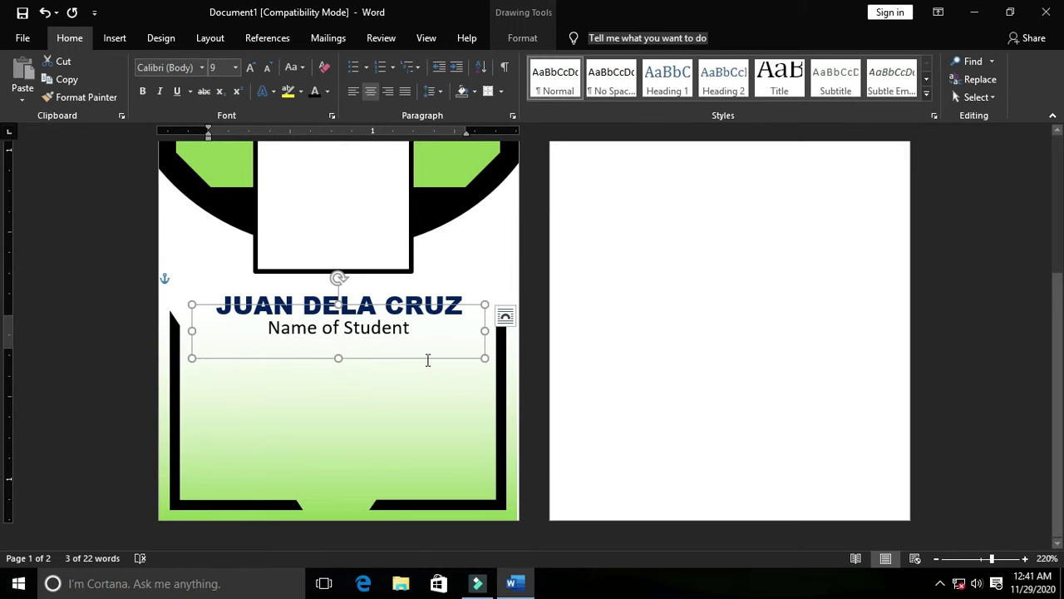
pyautogui.click(640, 384)
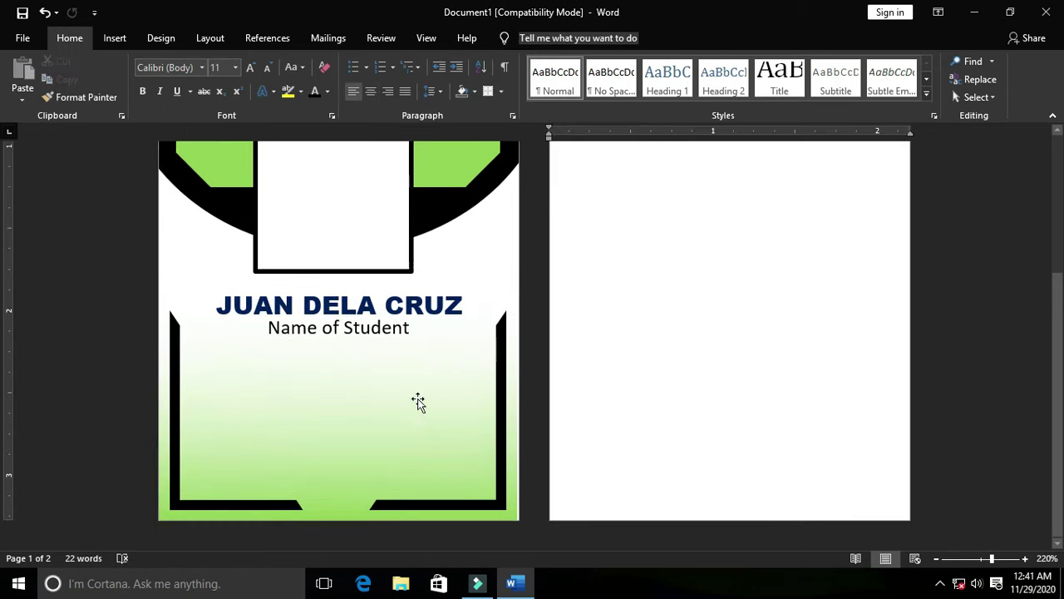
# - Shorten the Name of Student box from top and bottom, then select it with the JUAN DELA CRUZ box
pyautogui.click(387, 335)
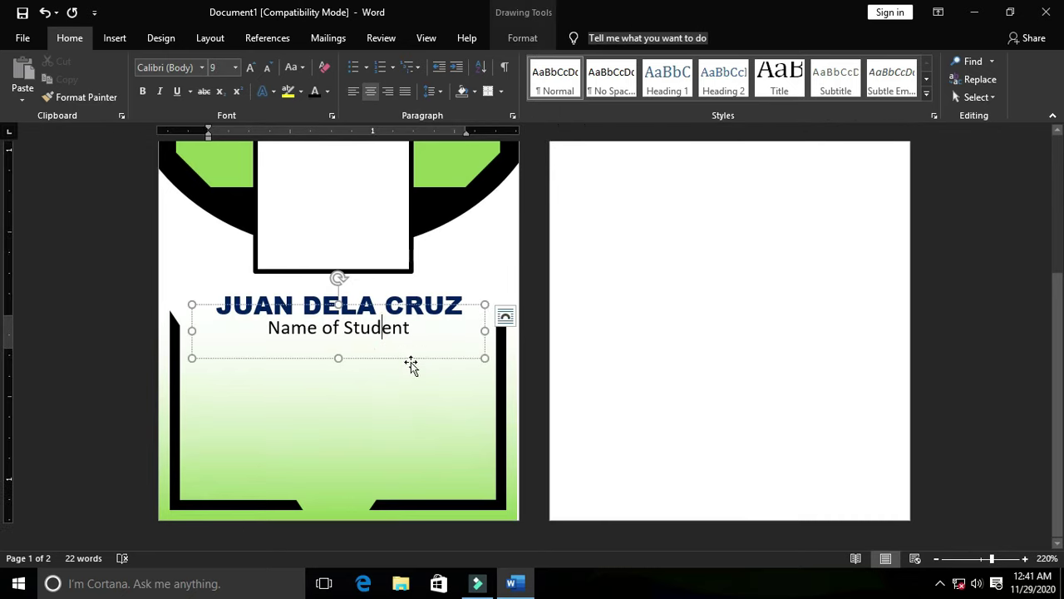
pyautogui.moveTo(338, 358); pyautogui.dragTo(338, 344)
pyautogui.moveTo(338, 304); pyautogui.dragTo(339, 349)
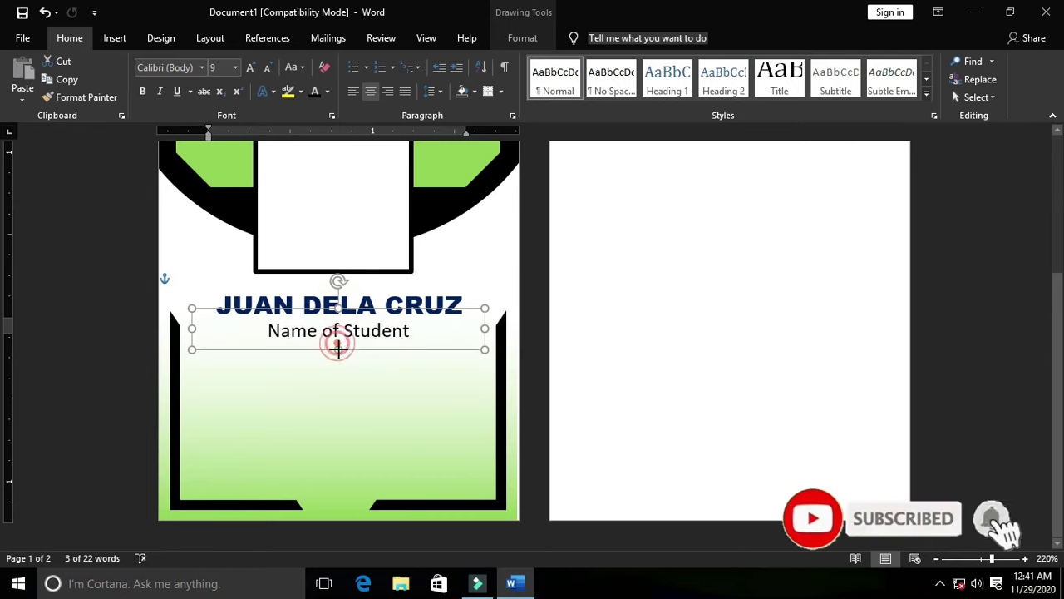
pyautogui.click(449, 356)
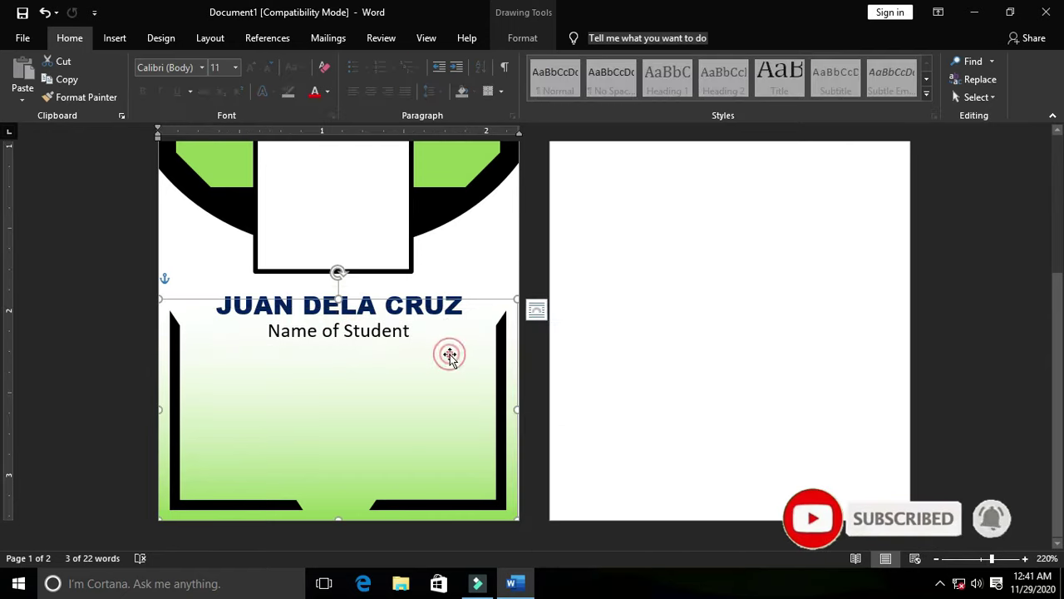
pyautogui.click(424, 335)
pyautogui.click(391, 330)
pyautogui.click(405, 348)
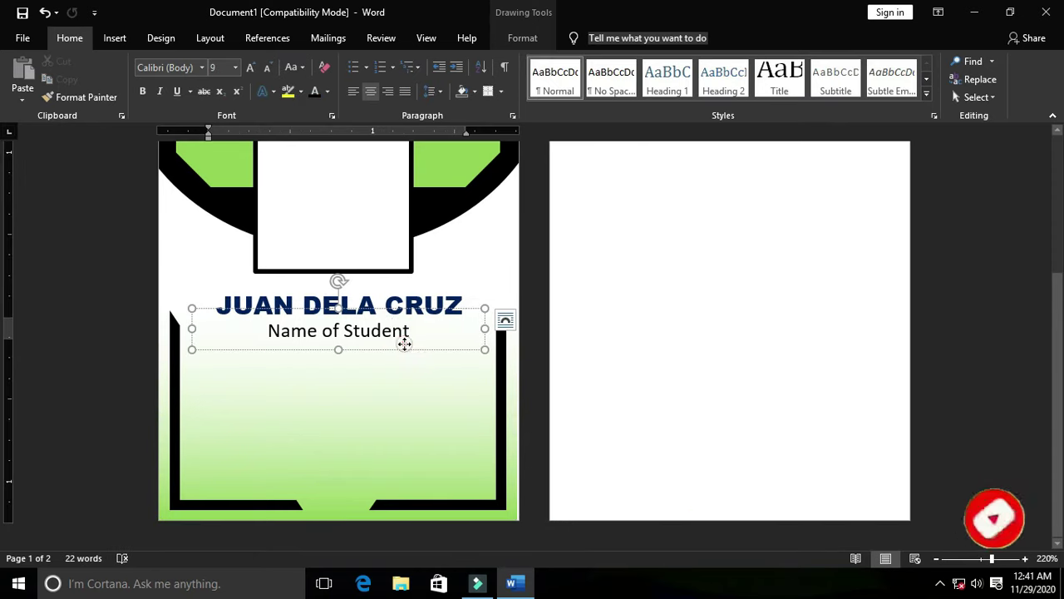
pyautogui.keyDown('shift'); pyautogui.click(437, 287); pyautogui.keyUp('shift')
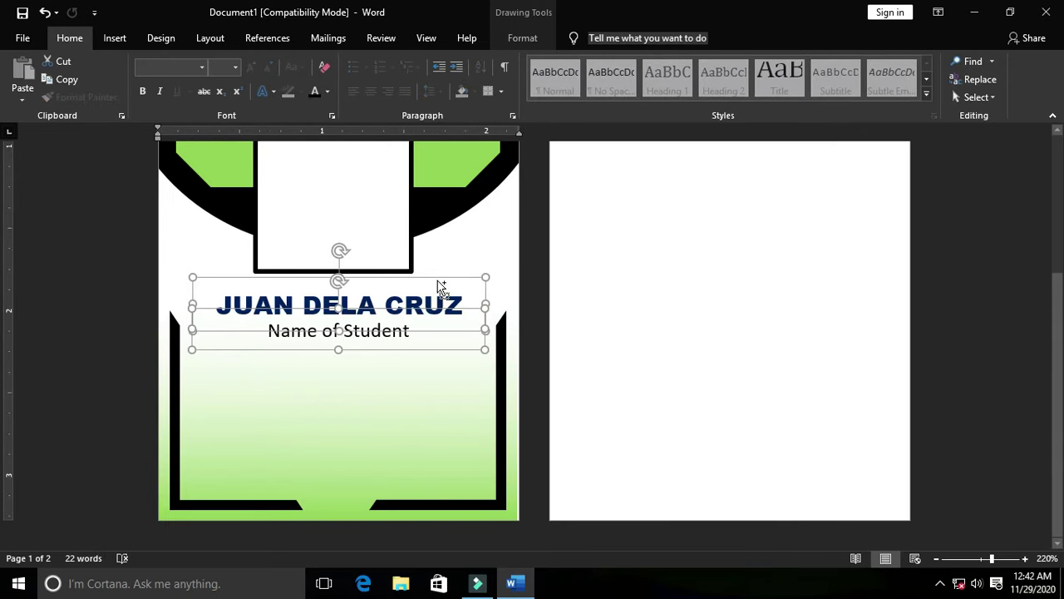
# - Duplicate the JUAN DELA CRUZ / Name of Student pair twice, stacking the copies down the card
pyautogui.keyDown('ctrl'); pyautogui.moveTo(441, 287); pyautogui.dragTo(429, 341); pyautogui.keyUp('ctrl')
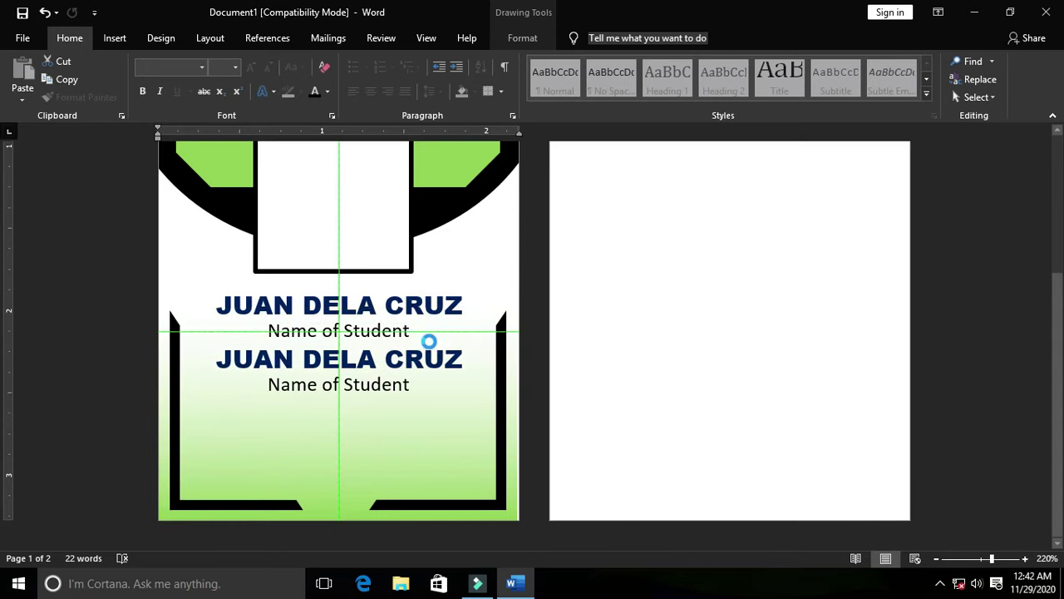
pyautogui.keyDown('ctrl'); pyautogui.moveTo(428, 341); pyautogui.dragTo(423, 427); pyautogui.keyUp('ctrl')
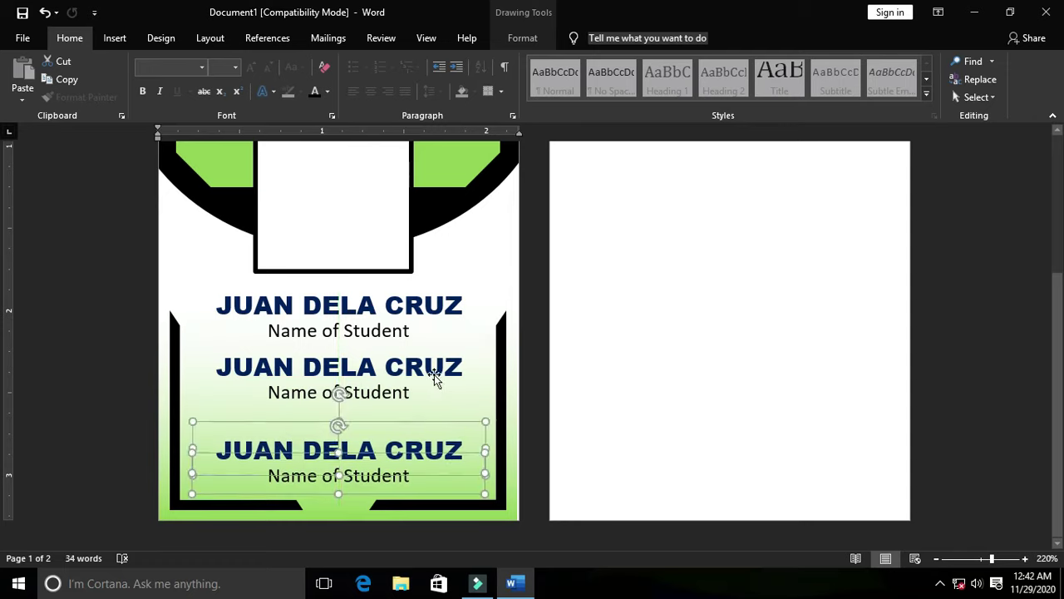
pyautogui.click(402, 366)
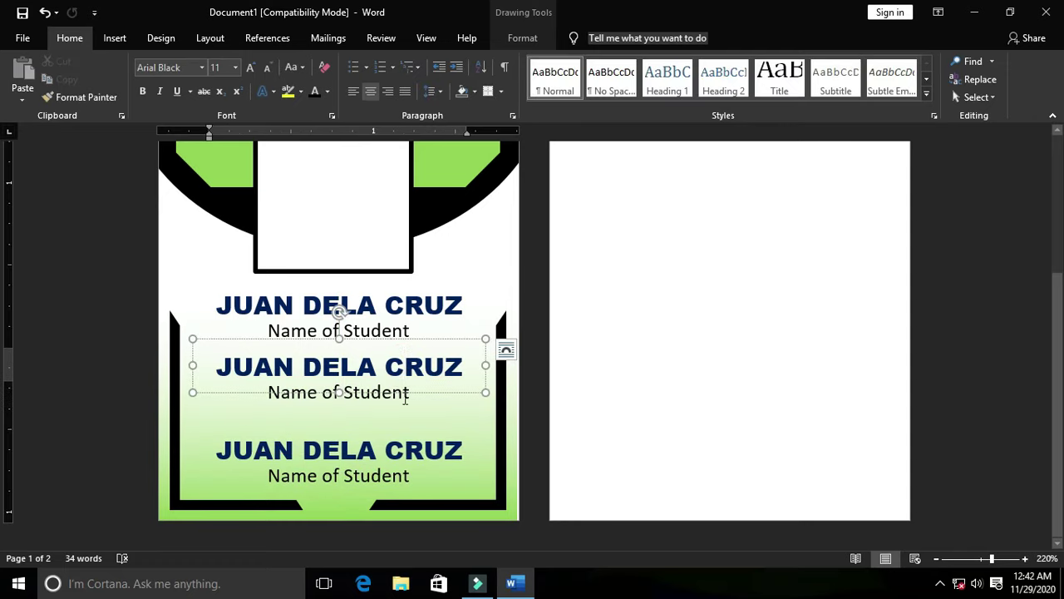
pyautogui.click(405, 392)
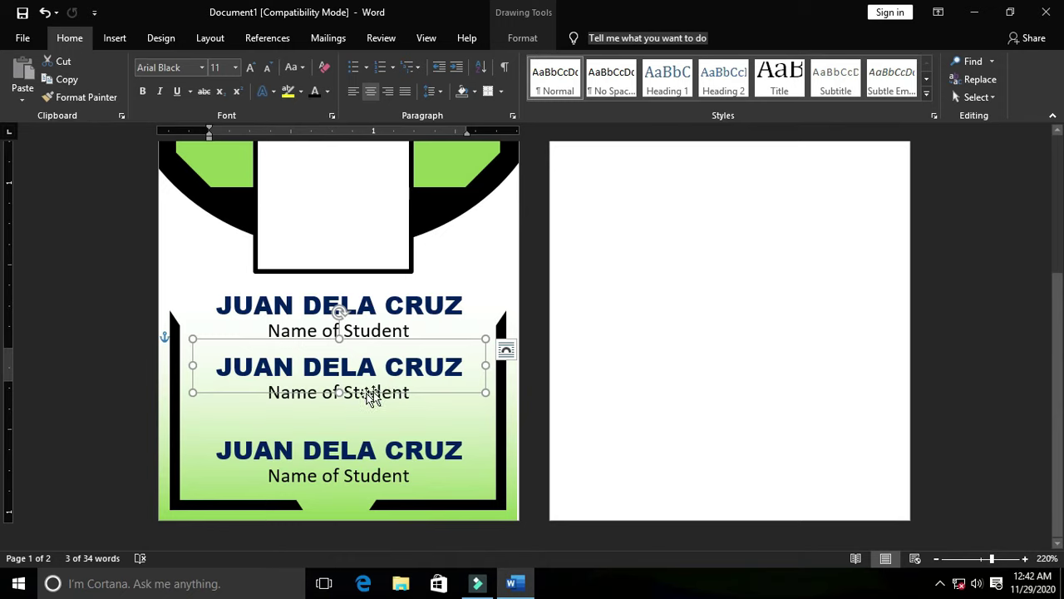
pyautogui.moveTo(464, 366); pyautogui.dragTo(218, 367)
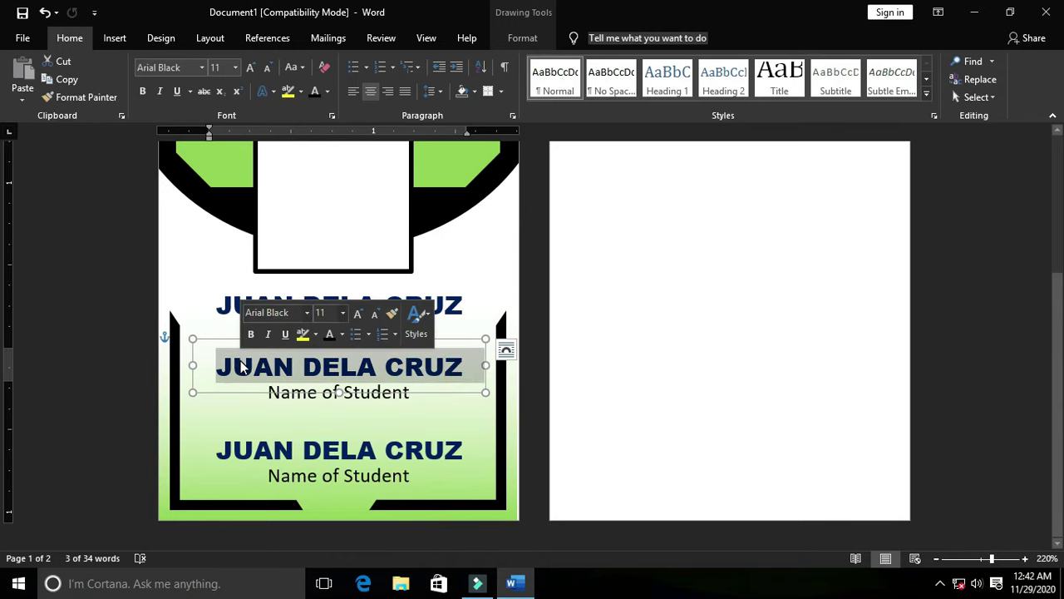
pyautogui.write('10')
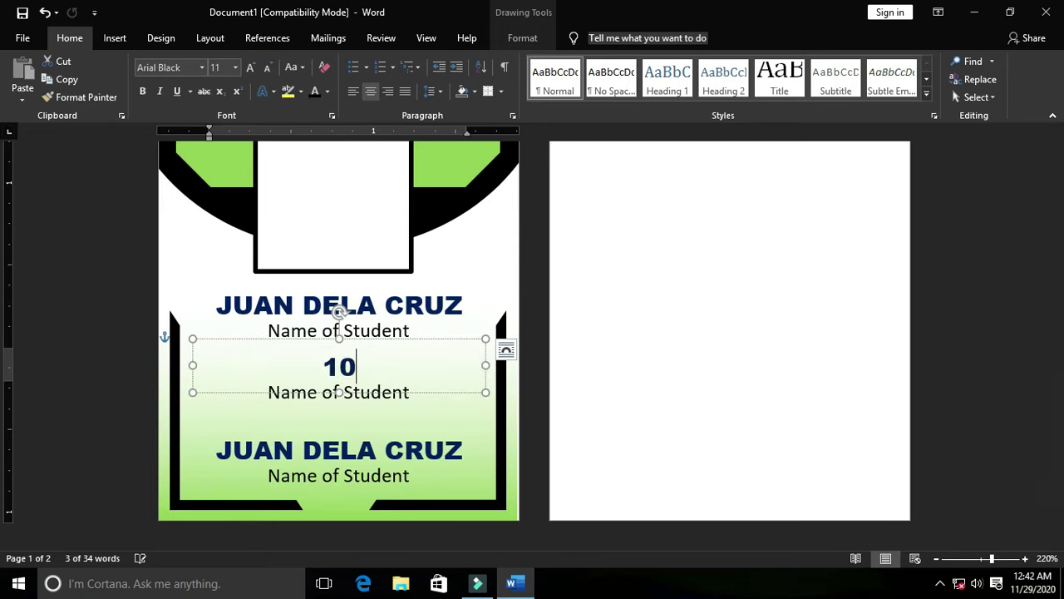
pyautogui.write('08455834')
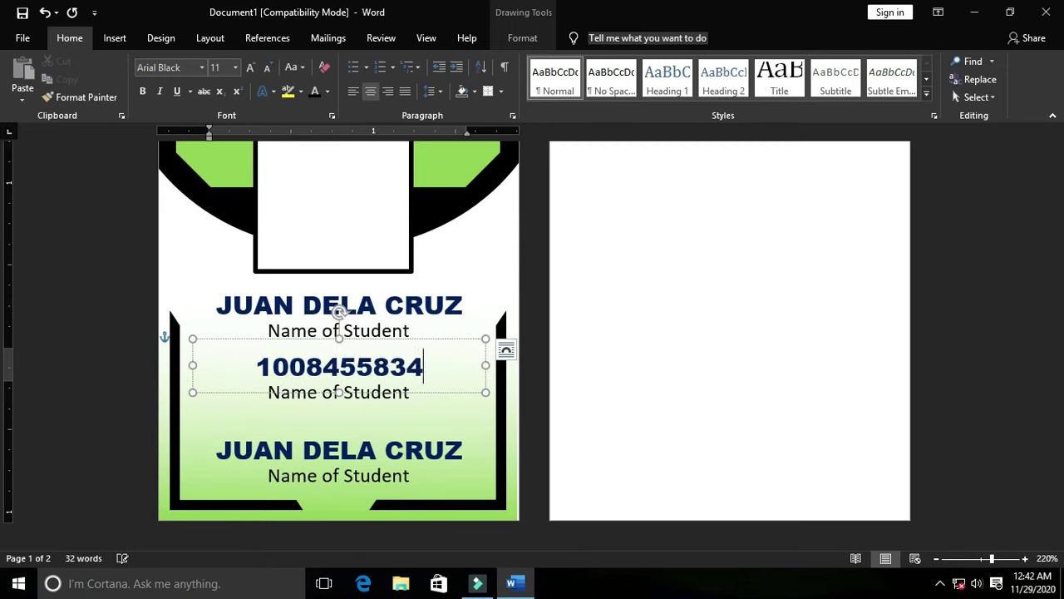
pyautogui.write('39')
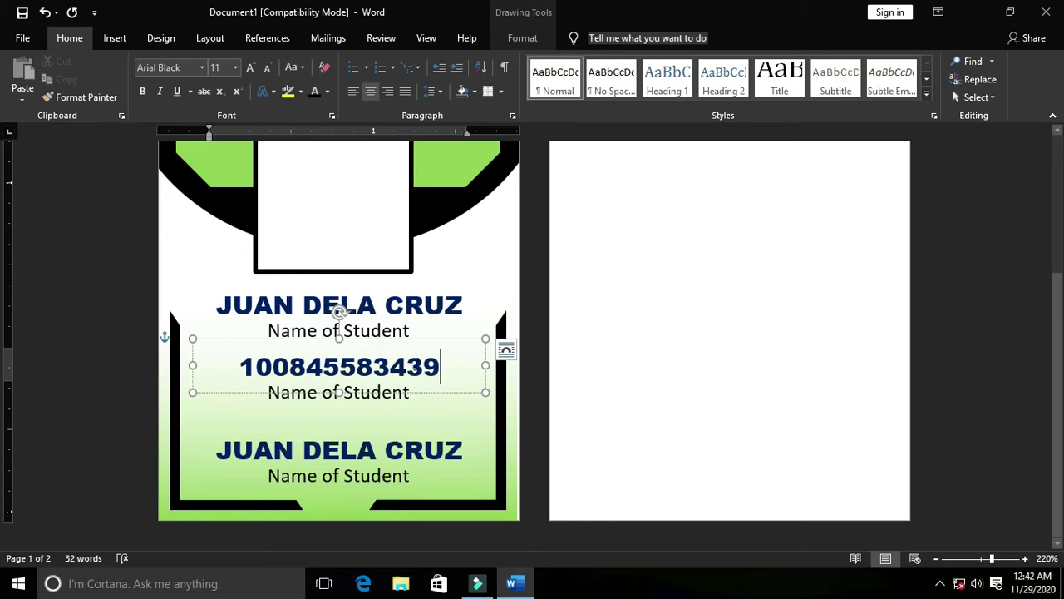
pyautogui.moveTo(443, 366); pyautogui.dragTo(239, 366)
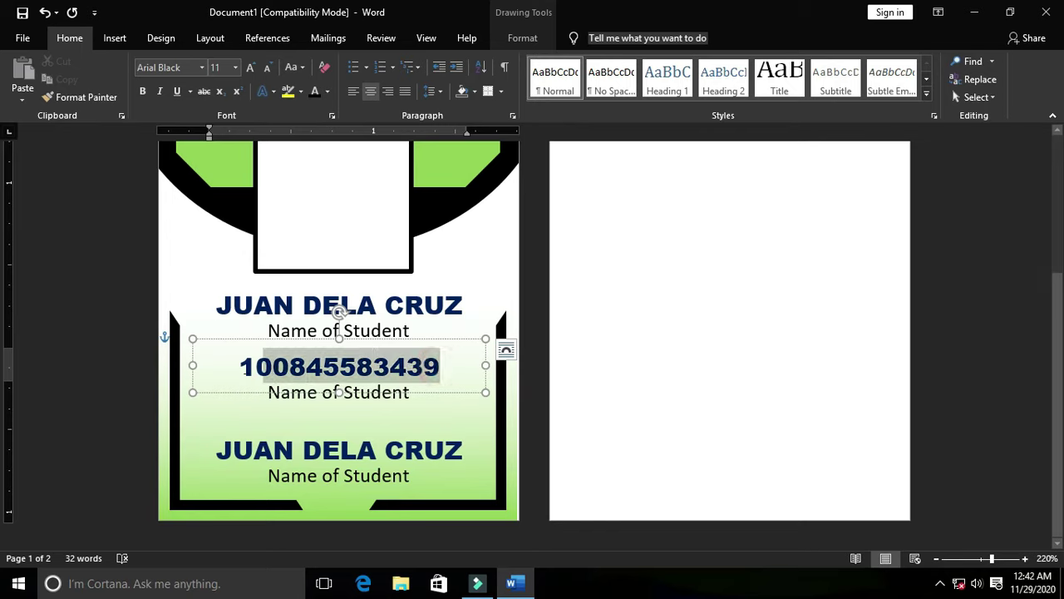
# - Change the caption under the LRN to 'Learners Reference Number'
pyautogui.click(370, 412)
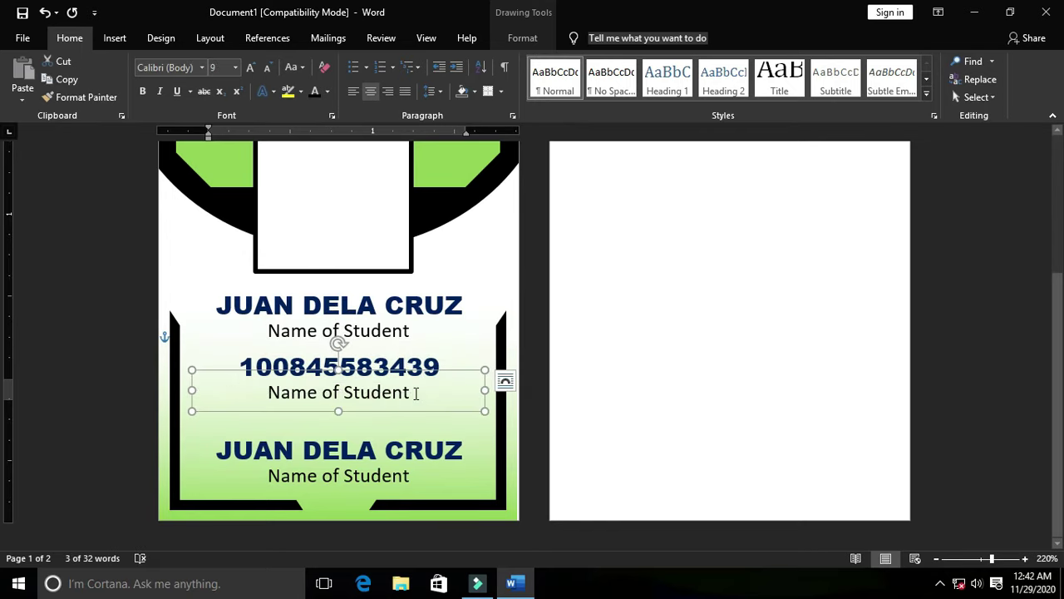
pyautogui.moveTo(416, 394); pyautogui.dragTo(225, 376)
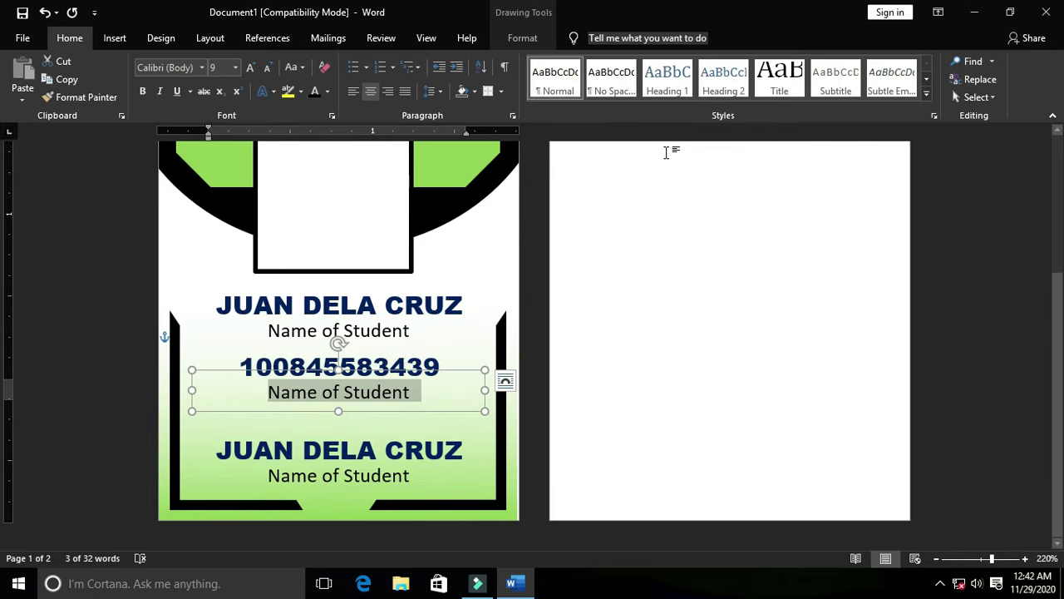
pyautogui.press('BackSpace')
pyautogui.write('L')
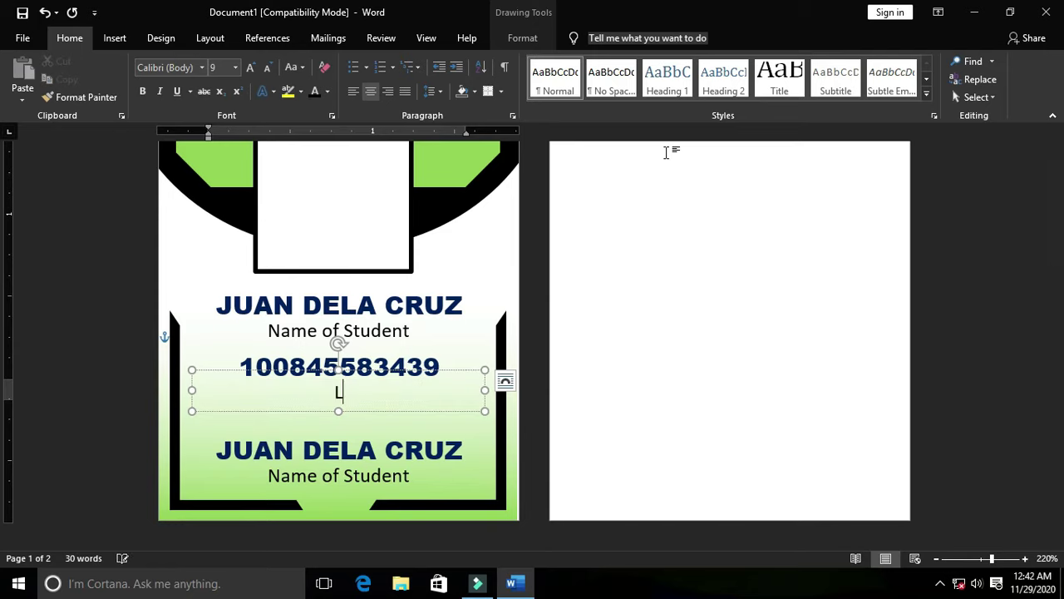
pyautogui.write('ear')
pyautogui.write('ner')
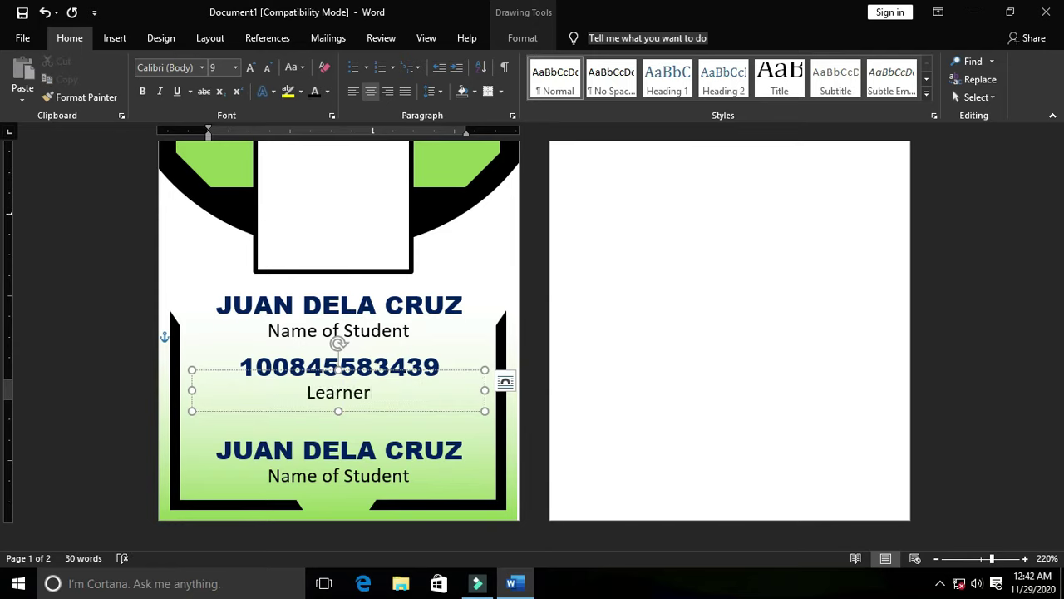
pyautogui.write('s ')
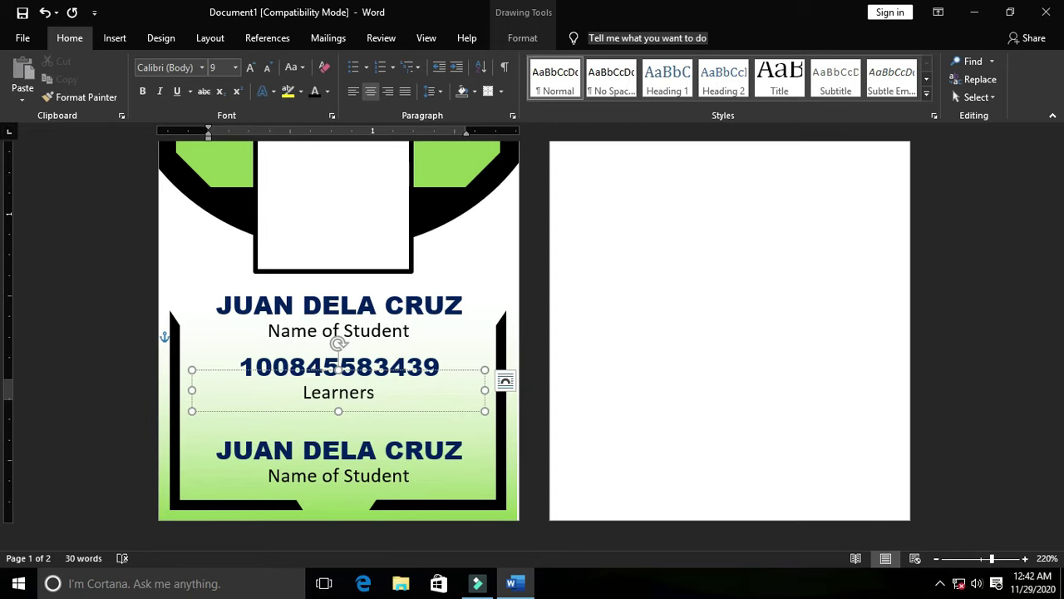
pyautogui.write('Re')
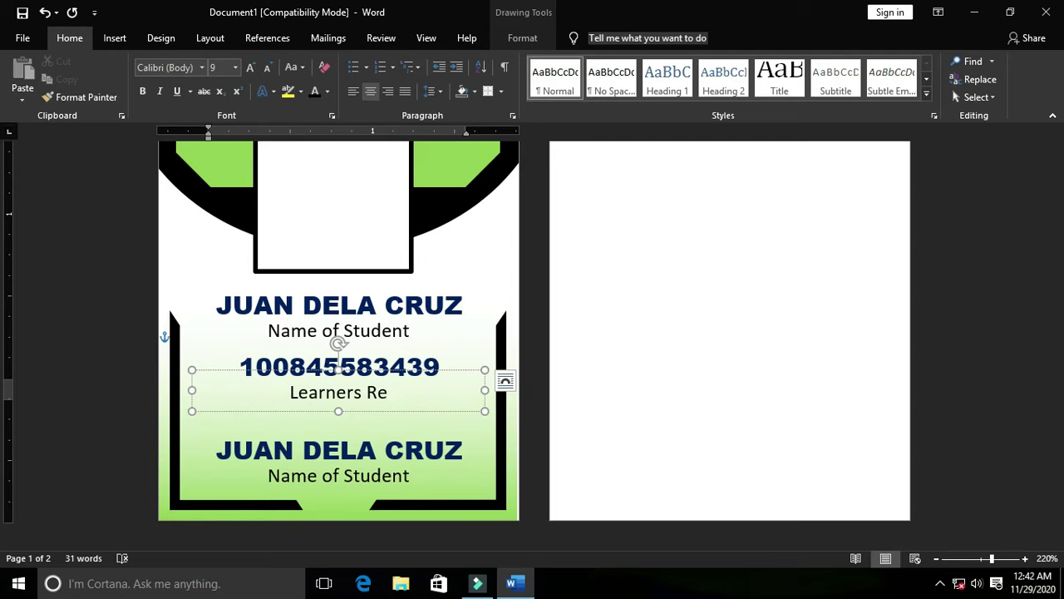
pyautogui.write('fi')
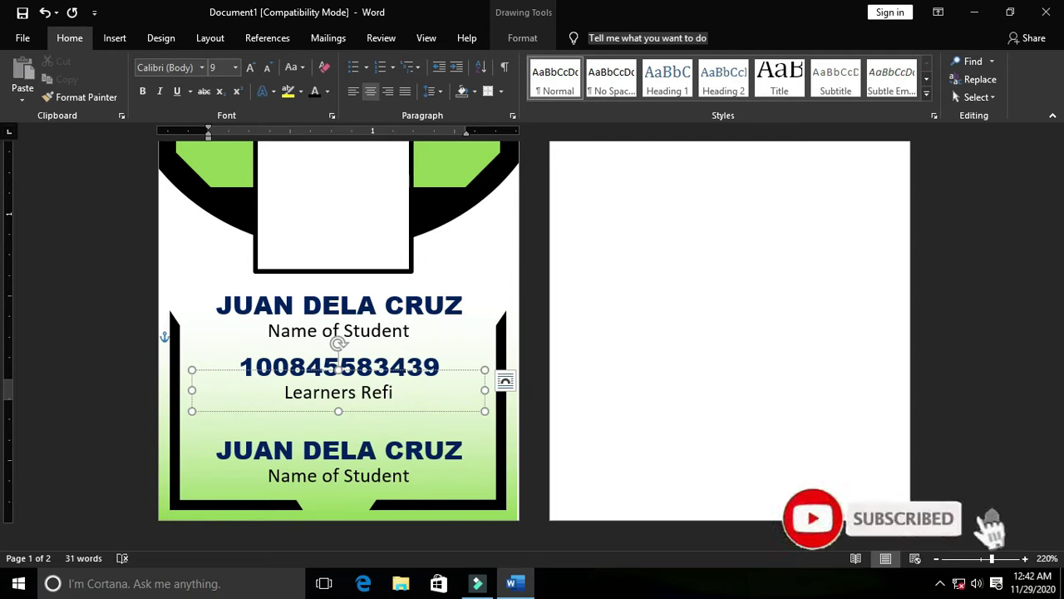
pyautogui.press('BackSpace')
pyautogui.write('erence')
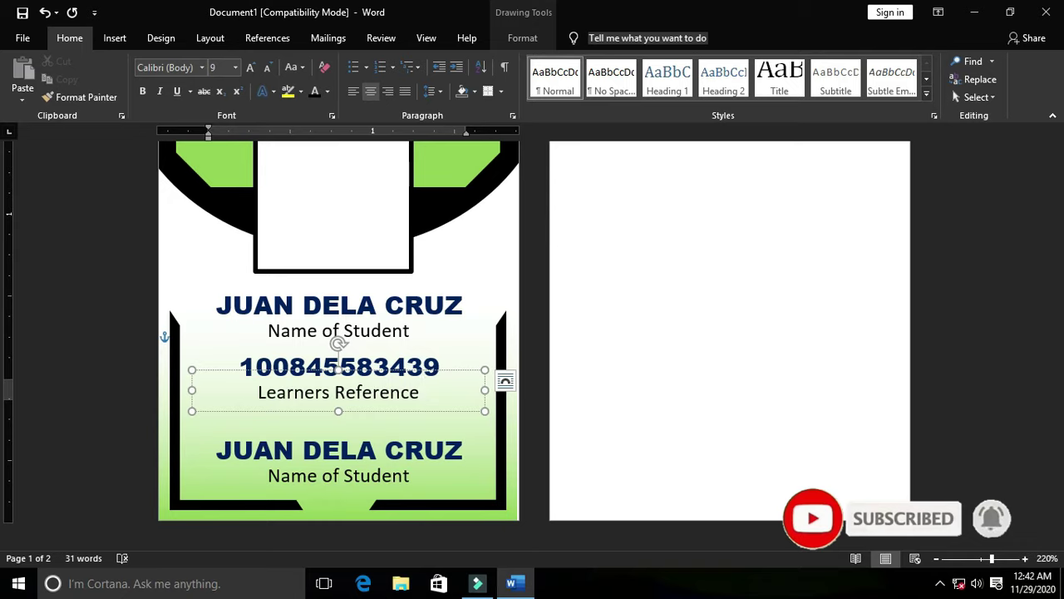
pyautogui.write(' Number')
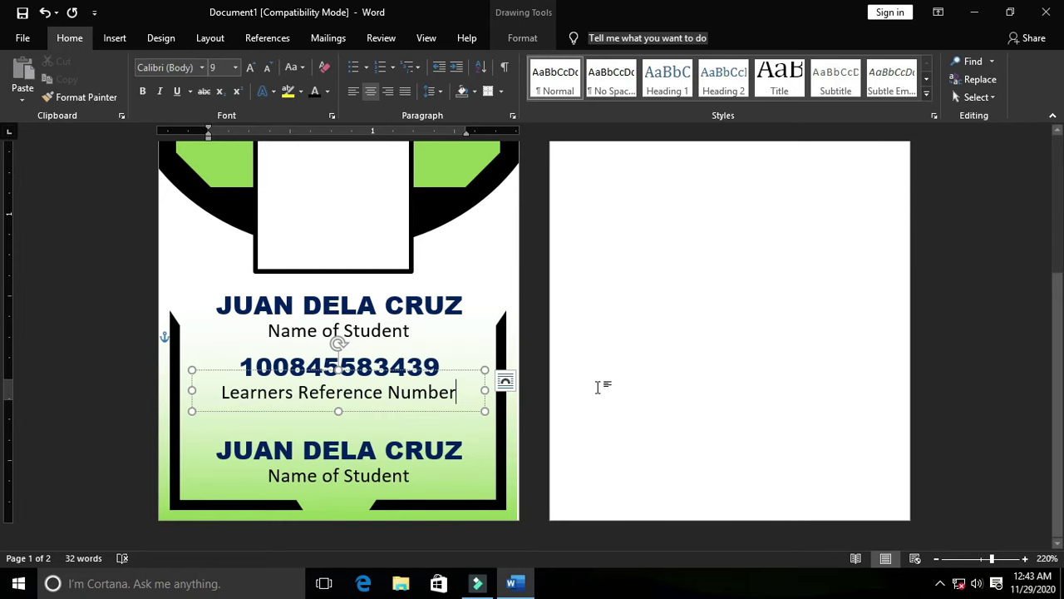
pyautogui.click(646, 361)
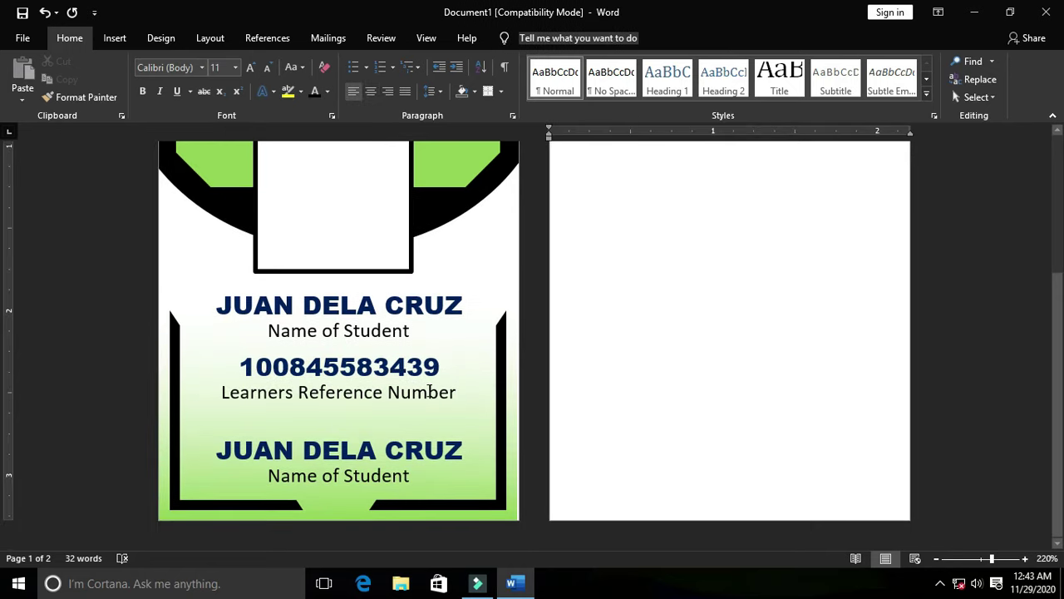
# - Nudge the LRN text box slightly upward beneath the student name block
pyautogui.click(428, 391)
pyautogui.click(429, 408)
pyautogui.moveTo(429, 407); pyautogui.dragTo(429, 405)
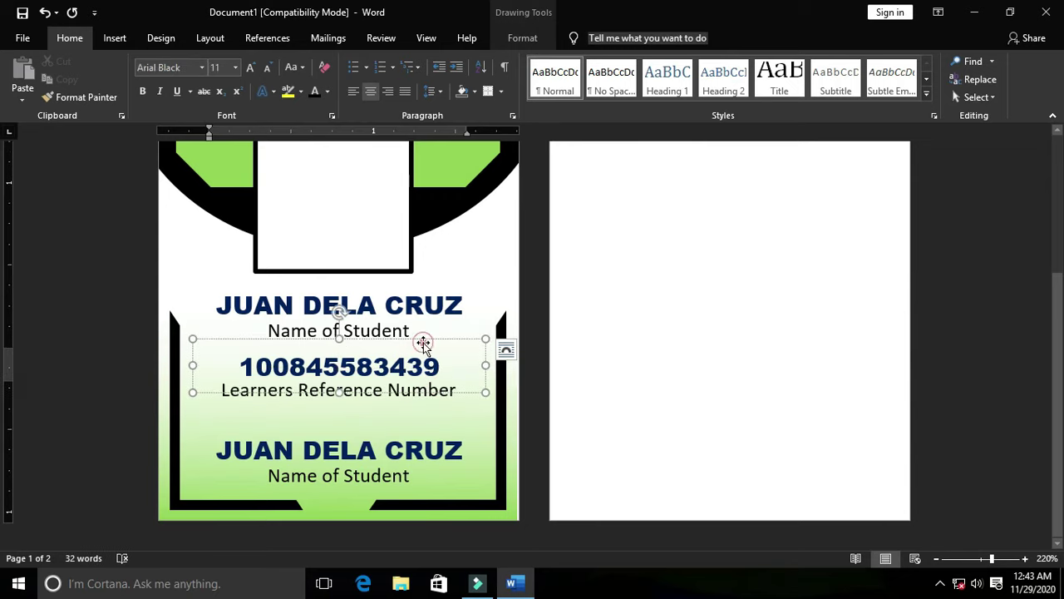
pyautogui.click(705, 402)
pyautogui.scroll(-5, 606, 421)
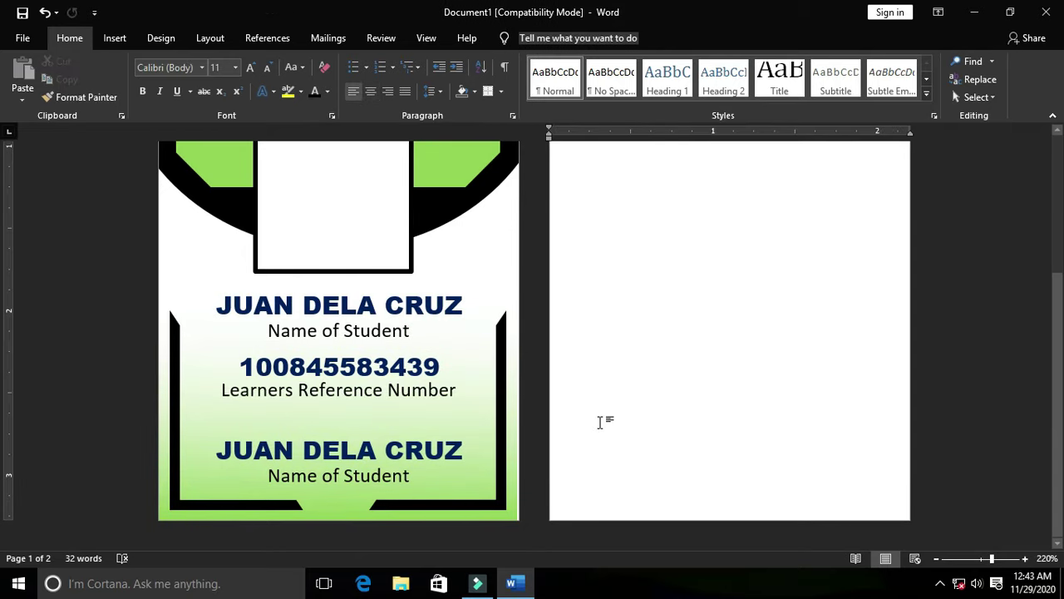
# - Change the bottom Name of Student caption to 'Principal/Head Teacher'
pyautogui.click(398, 477)
pyautogui.moveTo(420, 476); pyautogui.dragTo(266, 475)
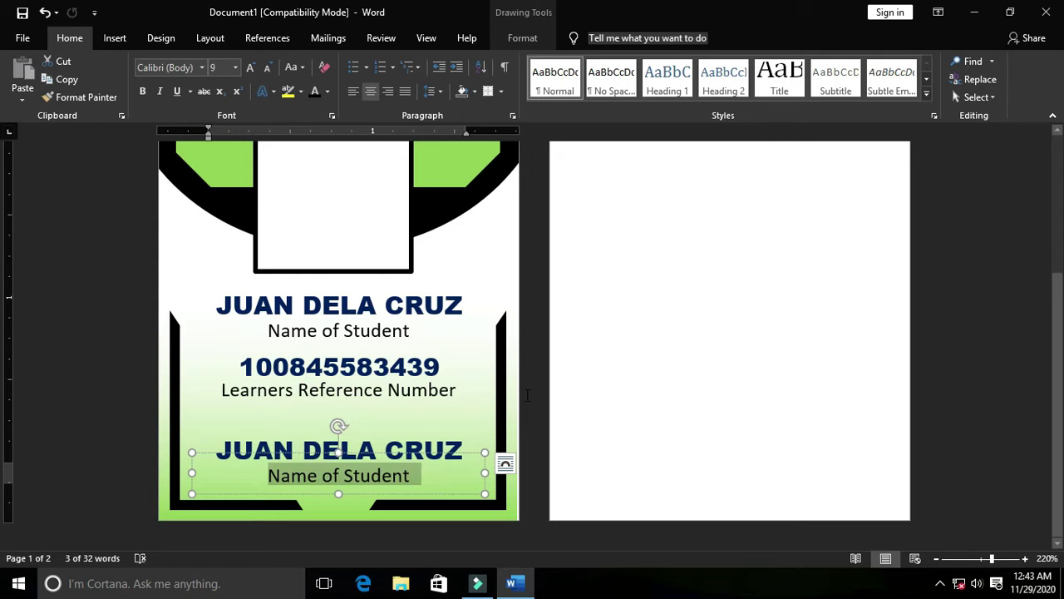
pyautogui.write('Principal')
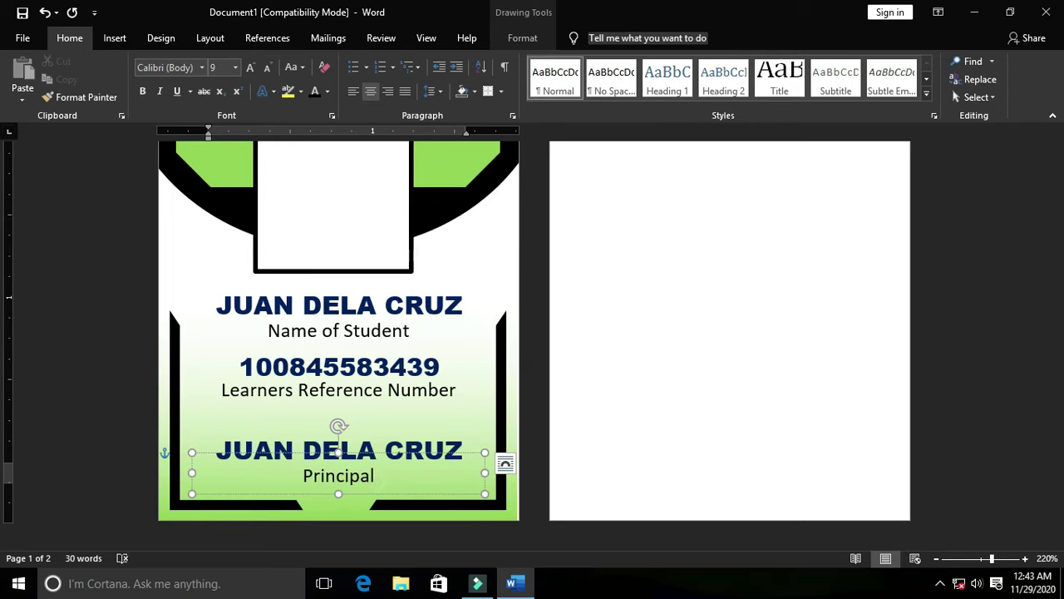
pyautogui.write('/Head Tea')
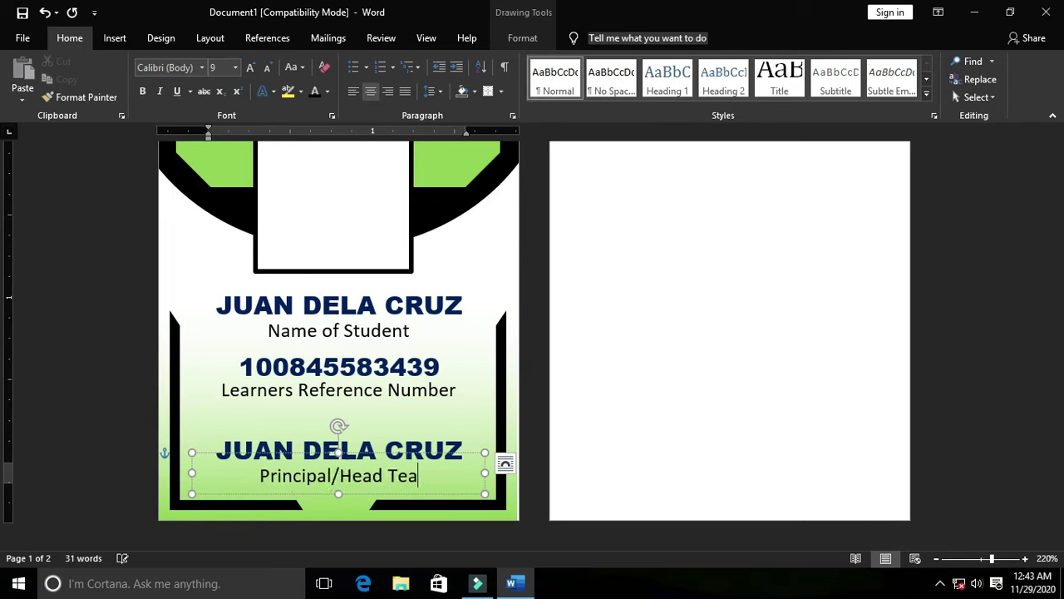
pyautogui.write('cher')
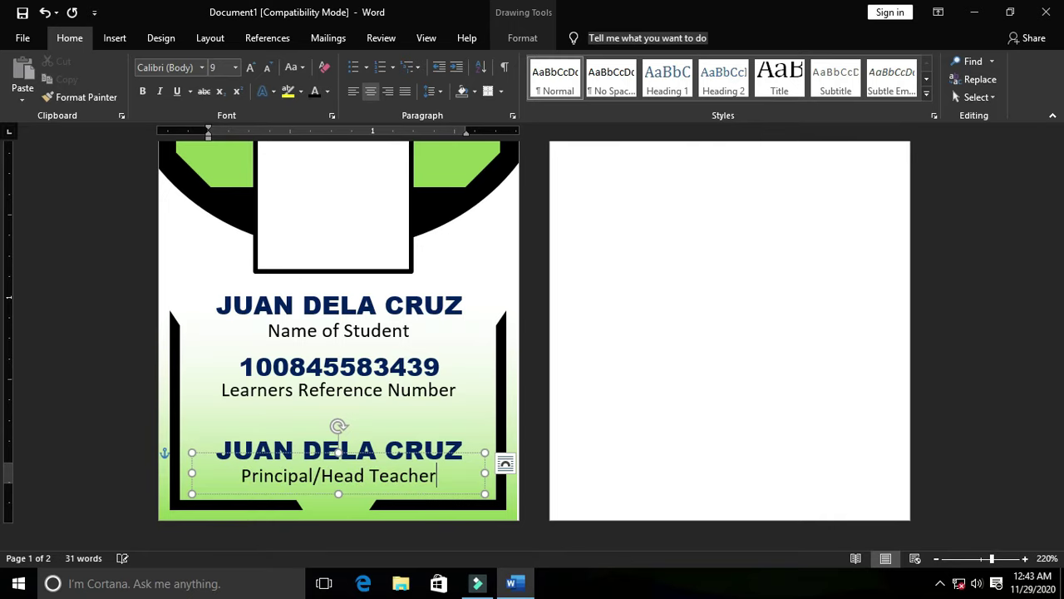
# - Replace the bottom JUAN DELA CRUZ line with the principal's name
pyautogui.click(429, 442)
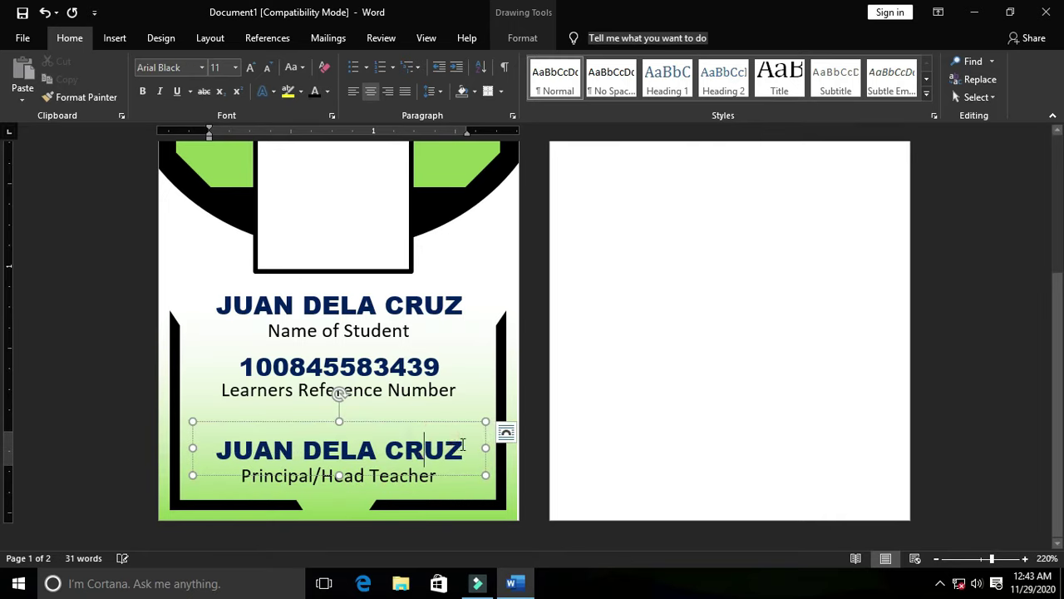
pyautogui.tripleClick(472, 439)
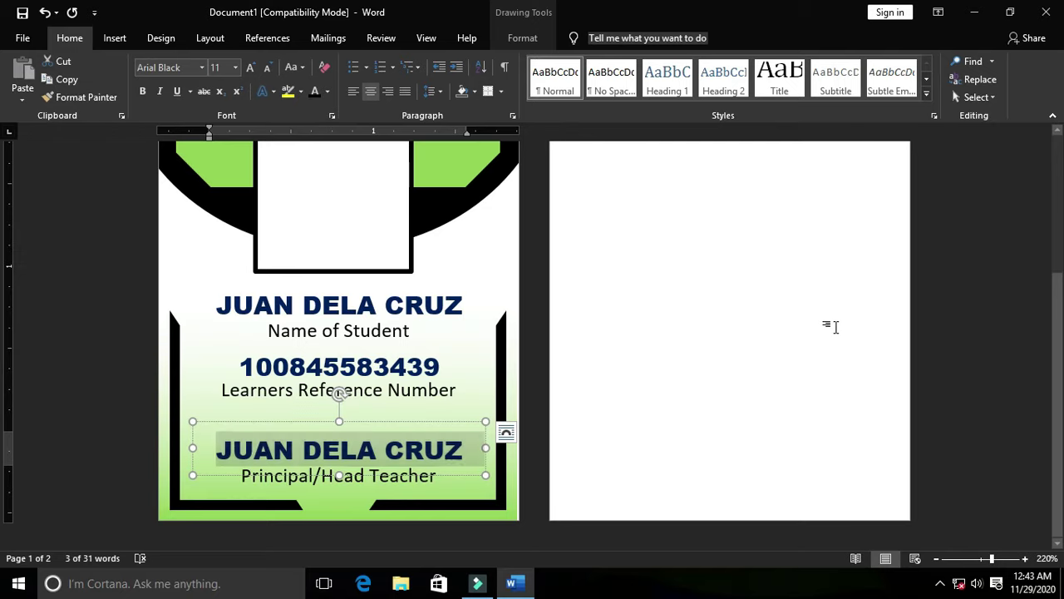
pyautogui.write('MS. ANNDELATO')
pyautogui.hotkey('ctrl', 'BackSpace')
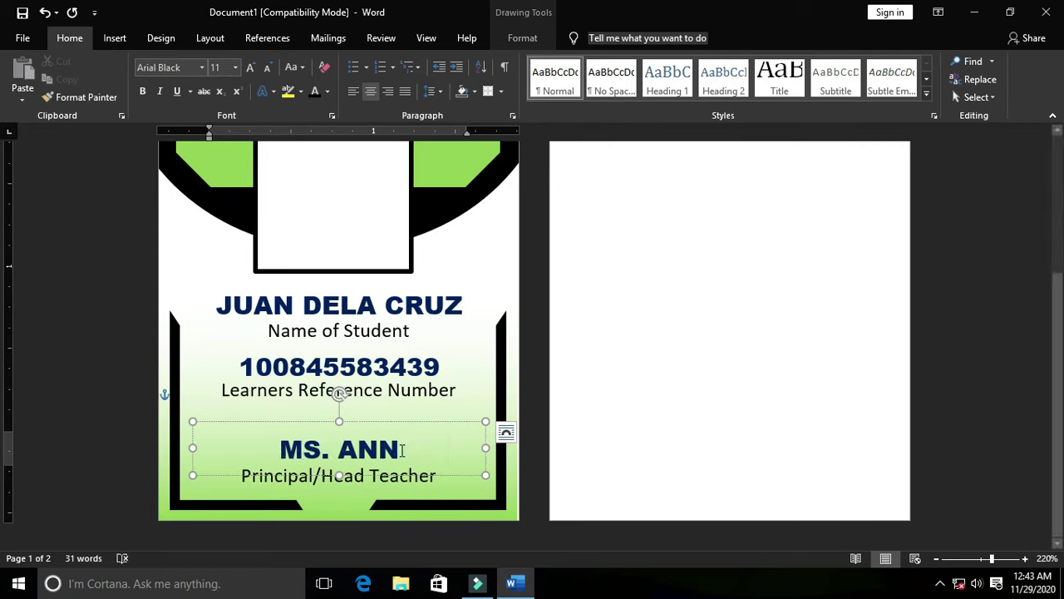
pyautogui.tripleClick(441, 444)
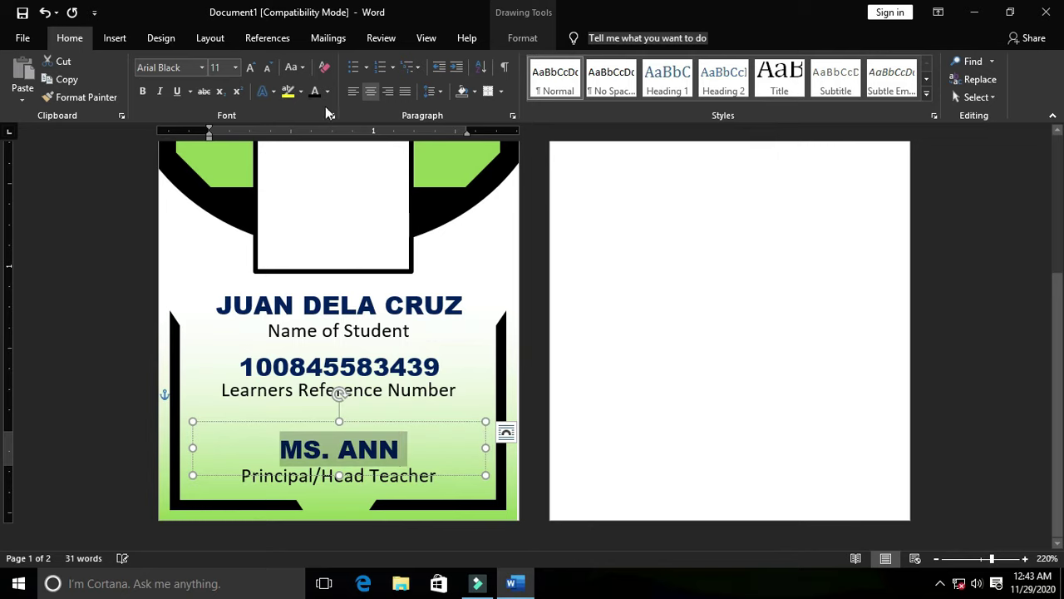
pyautogui.click(264, 70)
pyautogui.click(687, 442)
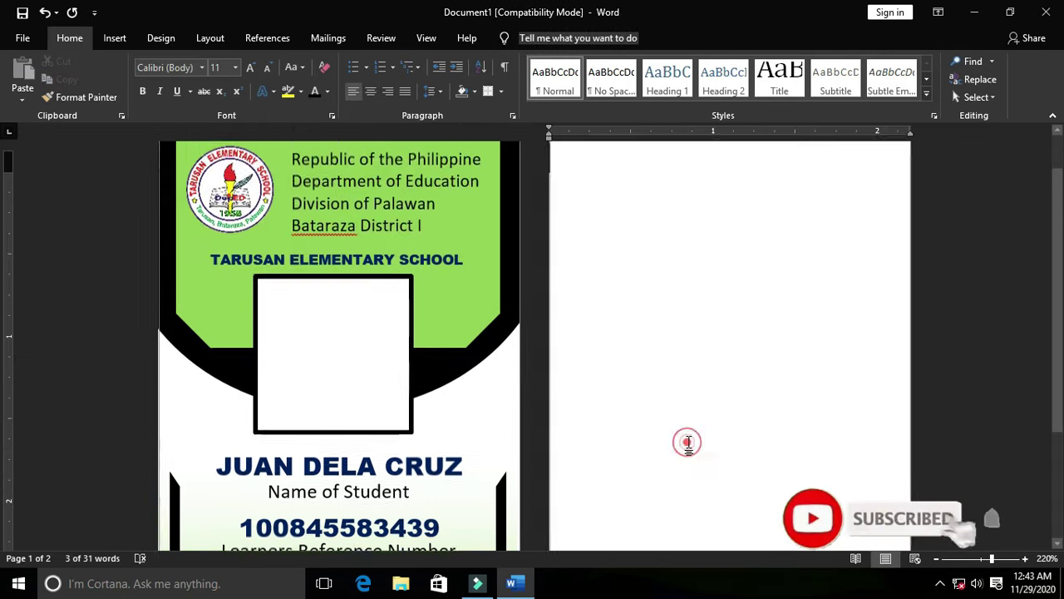
pyautogui.scroll(-3, 686, 442)
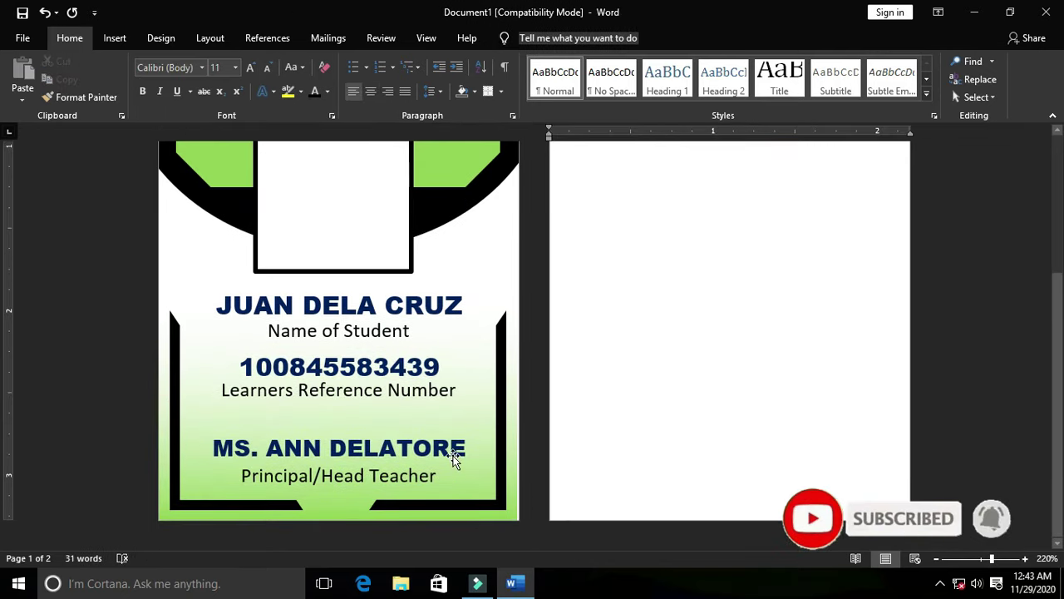
pyautogui.scroll(2, 569, 407)
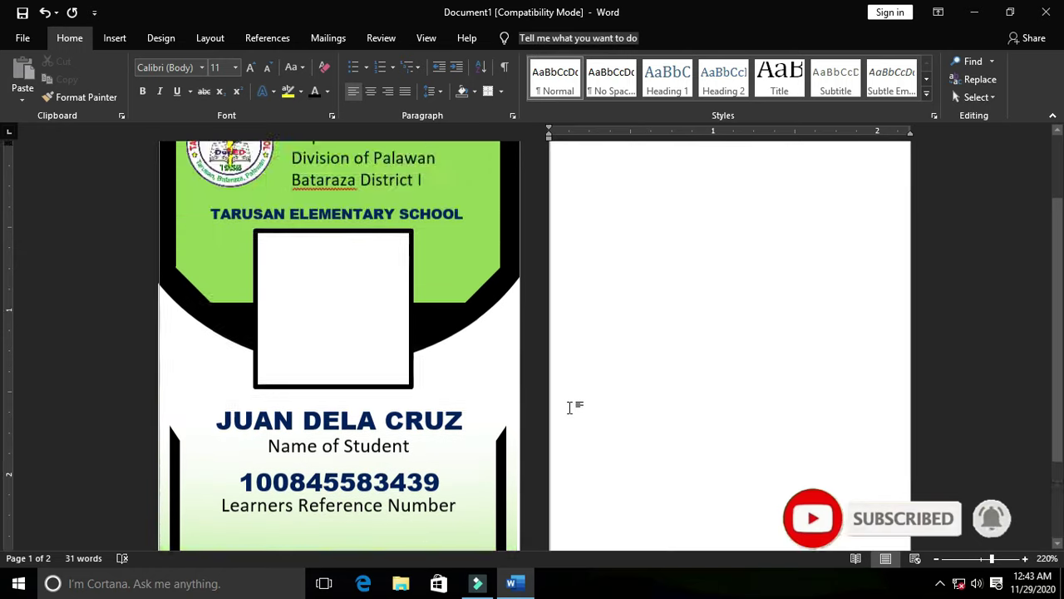
pyautogui.scroll(-2, 570, 406)
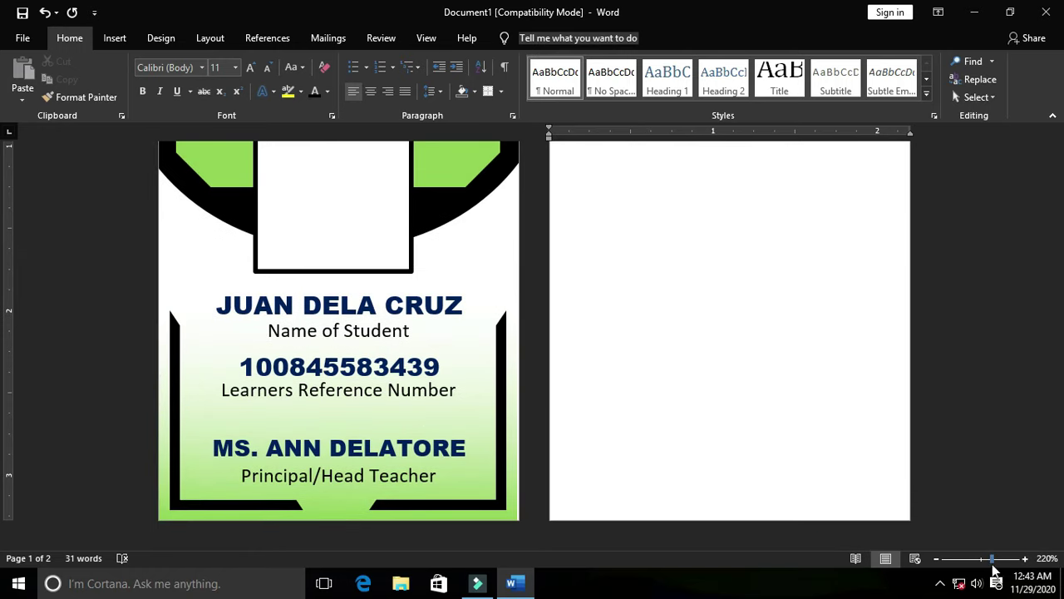
# - Zoom out to about 148% so the whole card front and blank back page show
pyautogui.moveTo(991, 562); pyautogui.dragTo(984, 562)
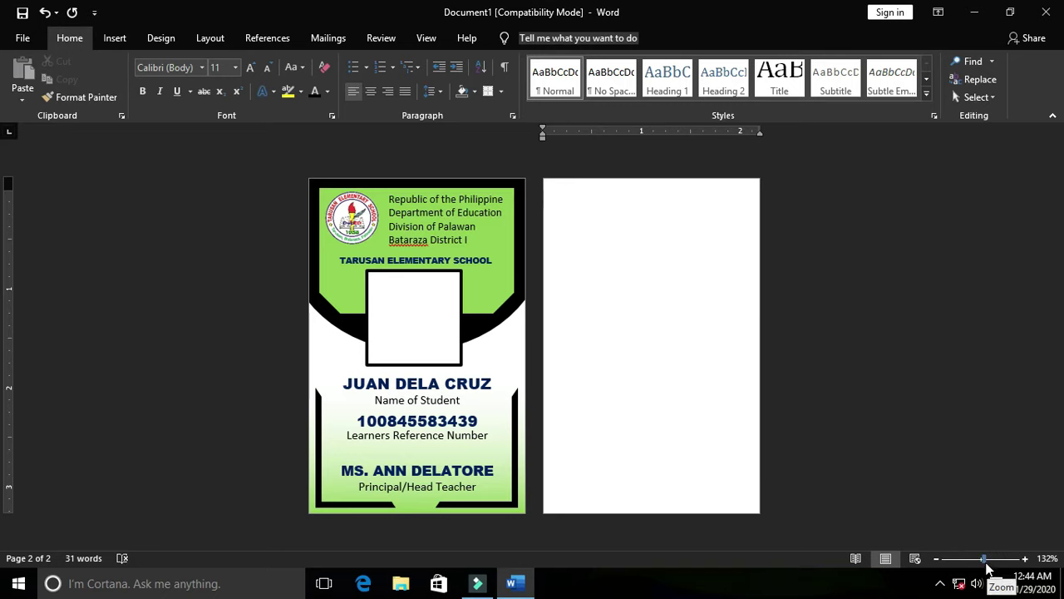
pyautogui.click(984, 563)
pyautogui.moveTo(984, 563); pyautogui.dragTo(984, 563)
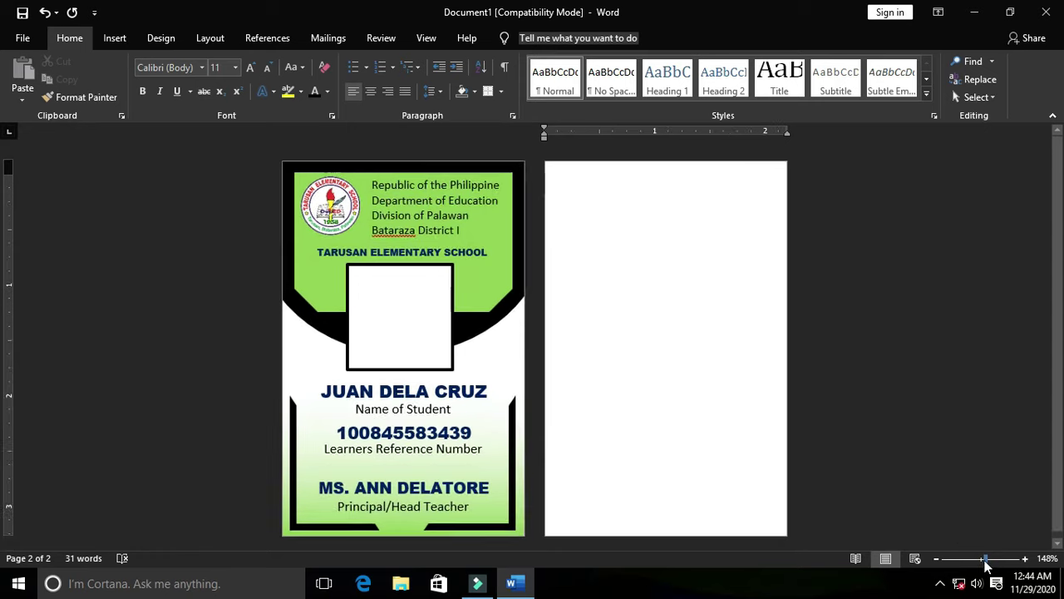
pyautogui.click(115, 39)
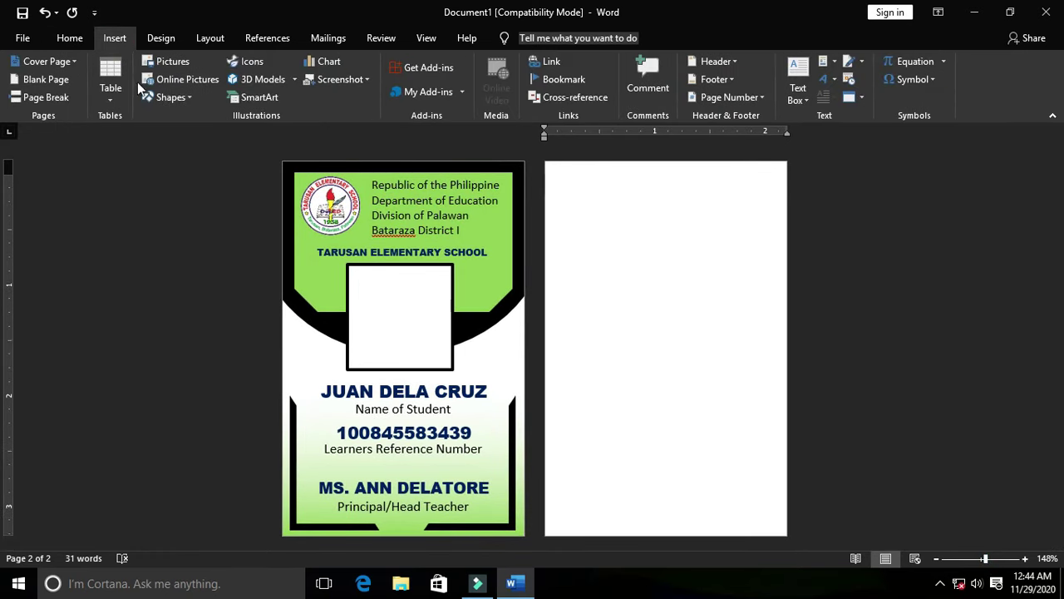
# - Draw a thin rectangle bar across the top edge of page 2
pyautogui.click(175, 97)
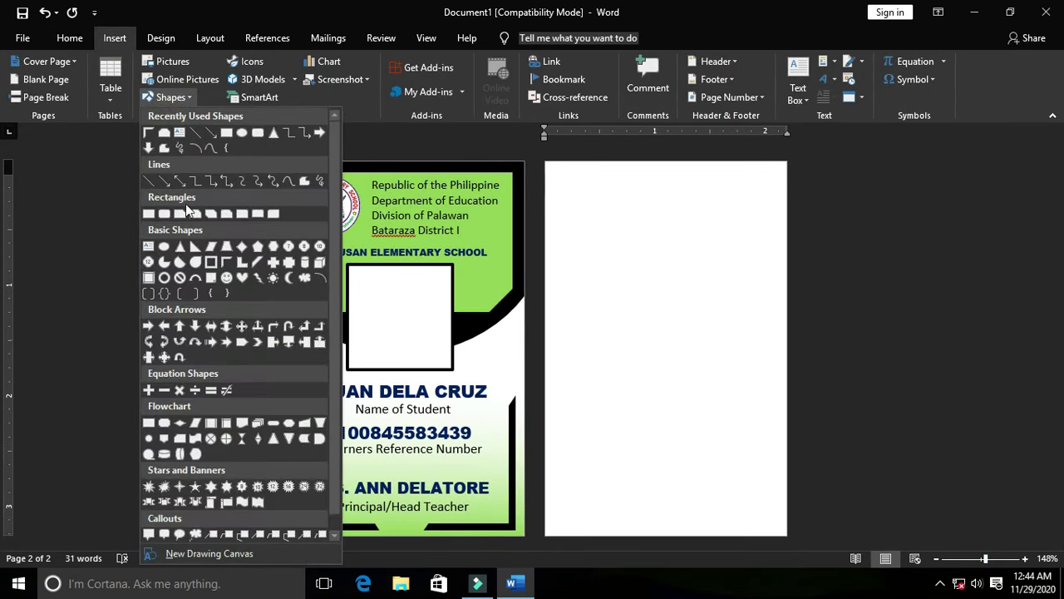
pyautogui.click(221, 133)
pyautogui.moveTo(546, 165)
pyautogui.mouseDown()
pyautogui.moveTo(772, 212)
pyautogui.moveTo(787, 200)
pyautogui.mouseUp()
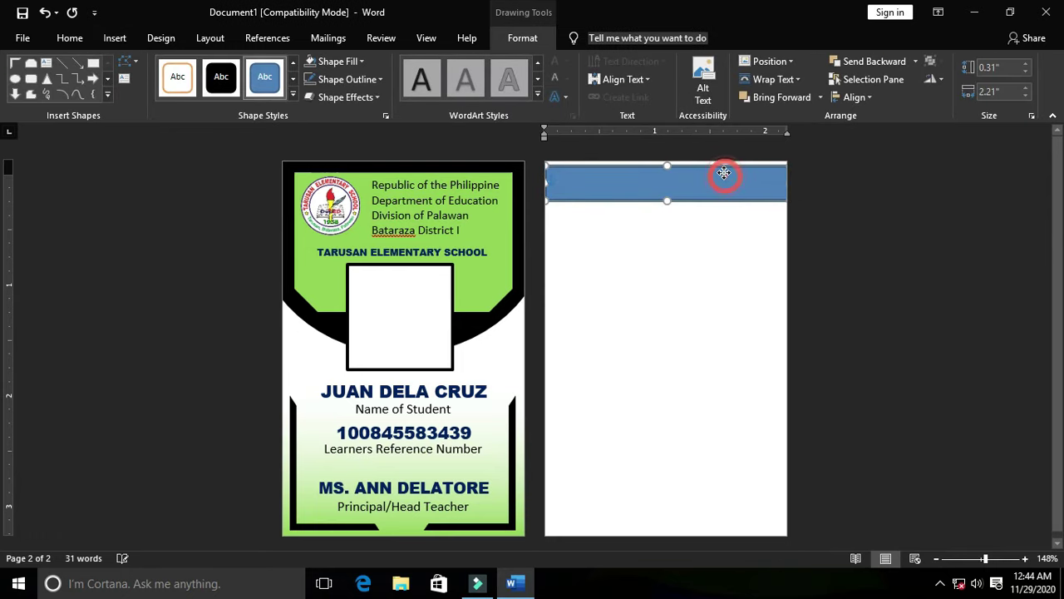
pyautogui.moveTo(725, 176); pyautogui.dragTo(724, 170)
pyautogui.moveTo(666, 196); pyautogui.dragTo(666, 191)
pyautogui.click(683, 188)
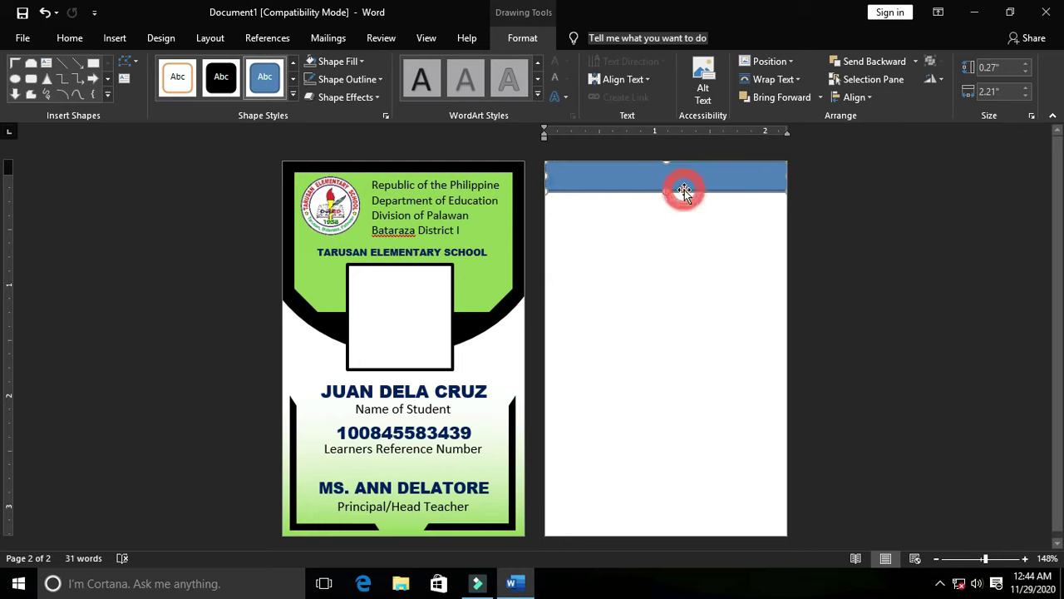
# - Give the bar a black fill with no outline and copy it to the page bottom
pyautogui.click(355, 78)
pyautogui.click(310, 217)
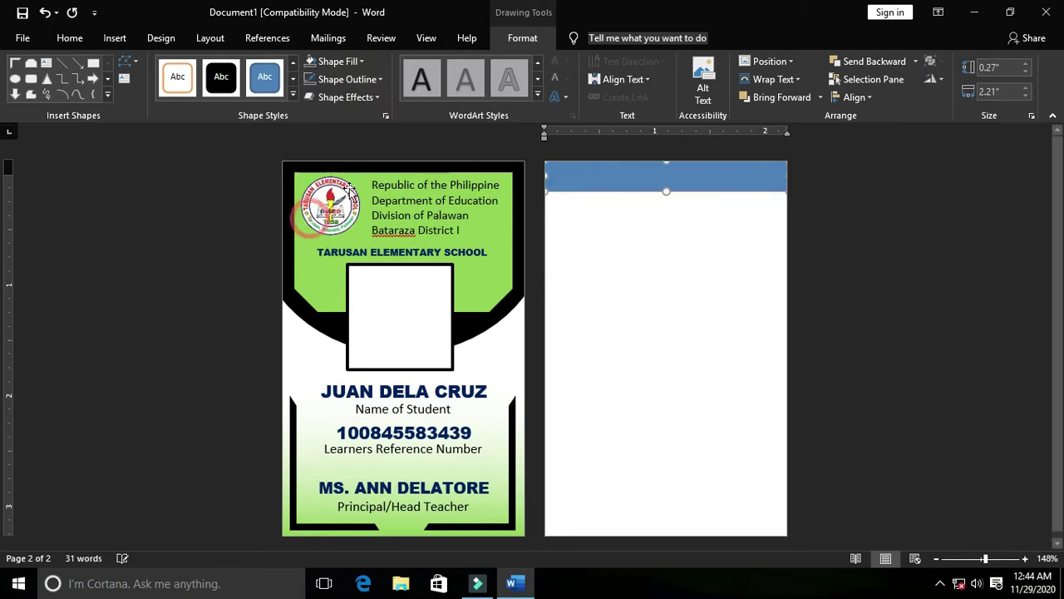
pyautogui.click(341, 62)
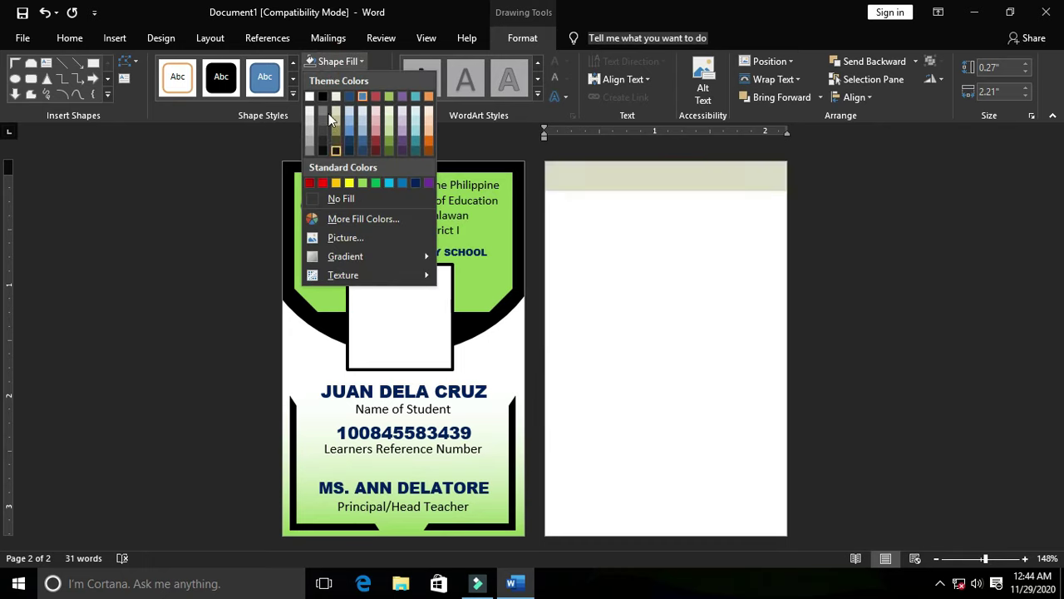
pyautogui.click(323, 97)
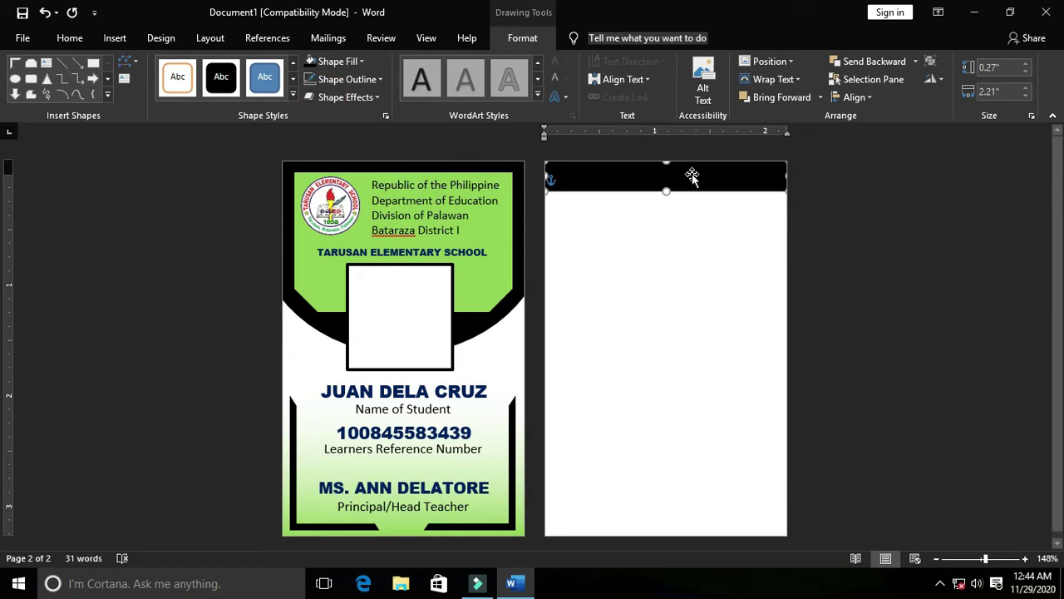
pyautogui.moveTo(694, 175); pyautogui.dragTo(706, 501)
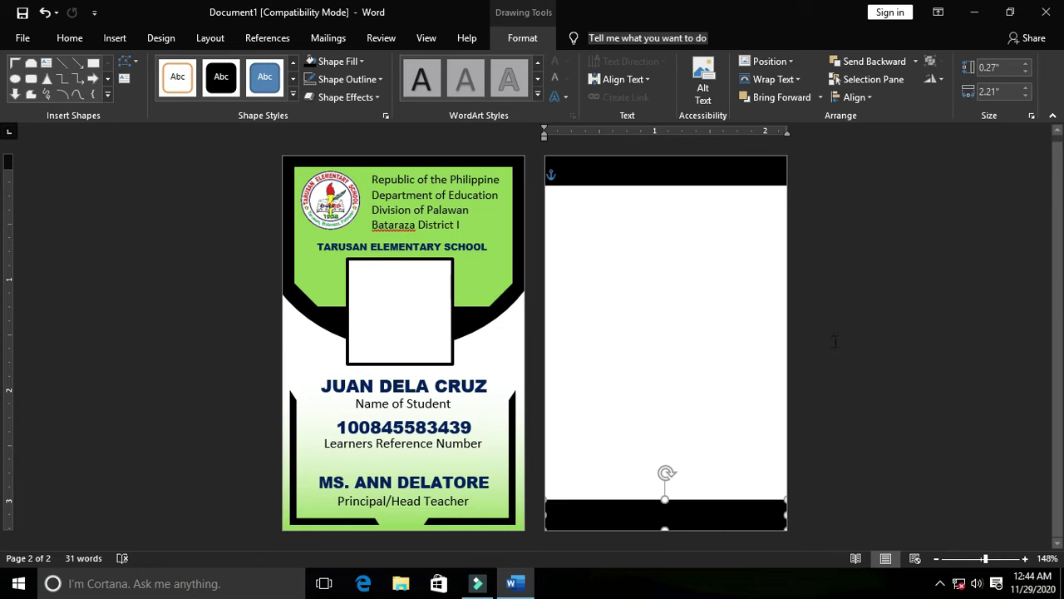
pyautogui.click(889, 277)
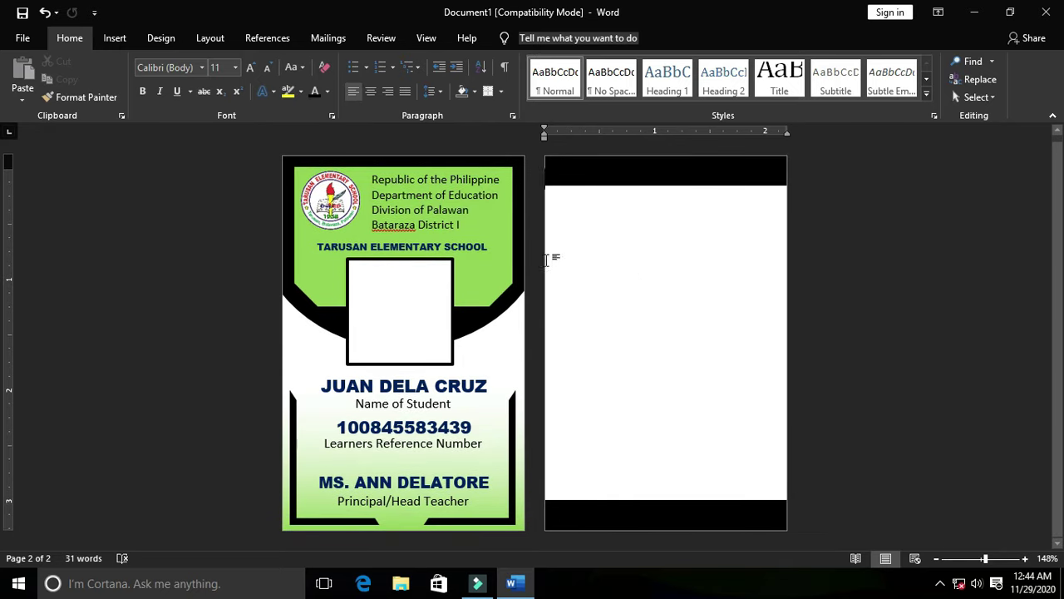
# - Draw a text box on the card's back just below the top black band
pyautogui.click(118, 39)
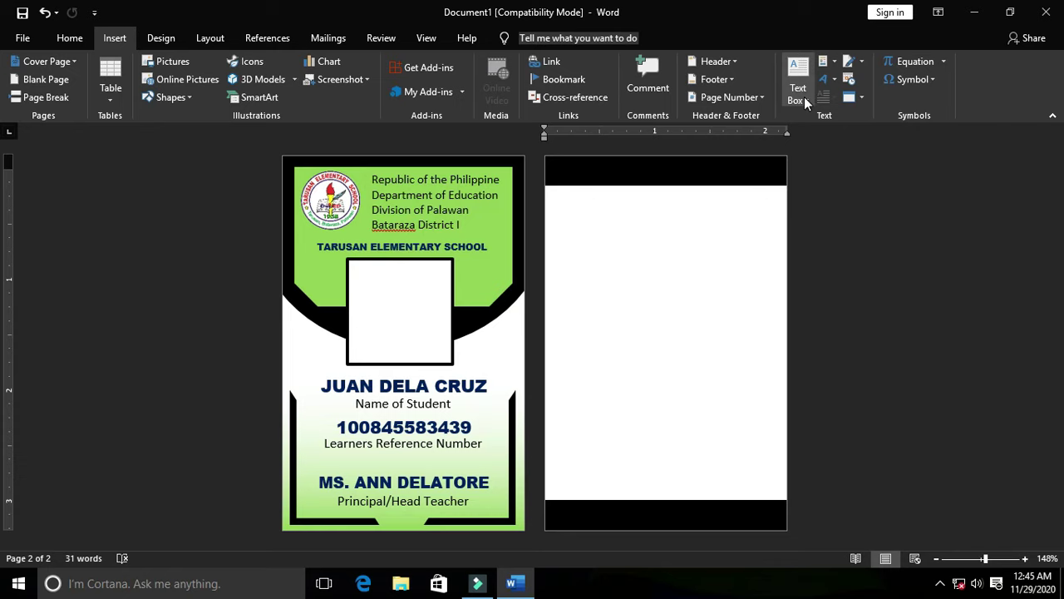
pyautogui.click(799, 91)
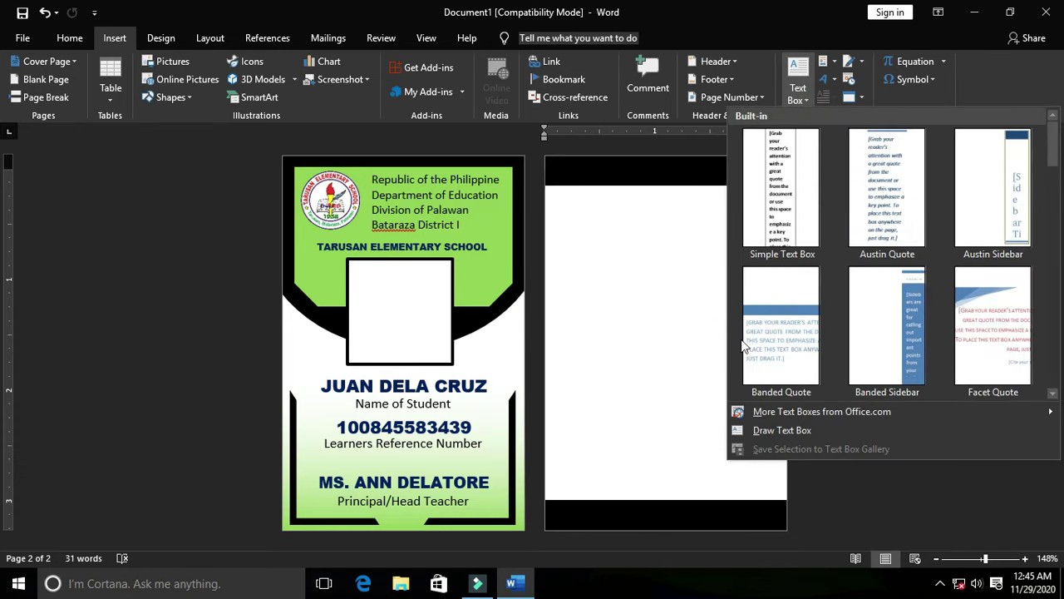
pyautogui.click(763, 430)
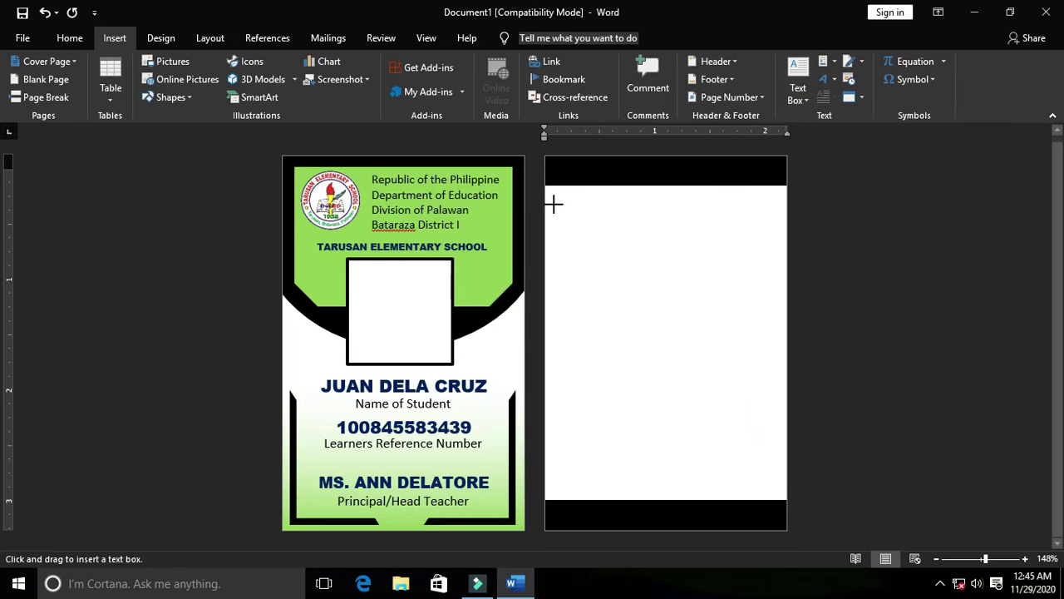
pyautogui.moveTo(556, 196); pyautogui.dragTo(770, 311)
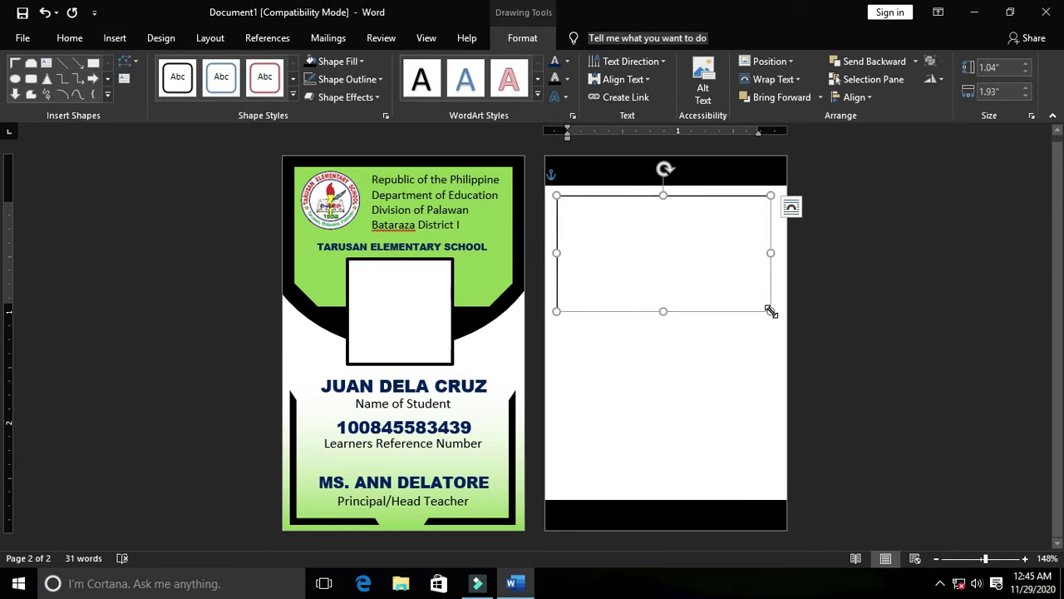
# - Close the Help pane that opened over the document
pyautogui.press('F1')
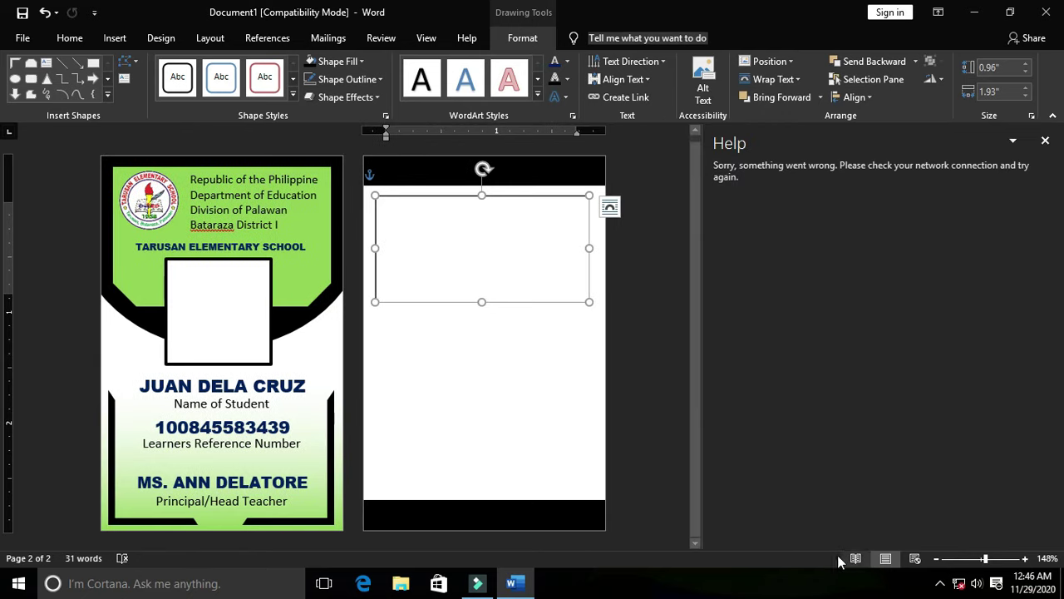
pyautogui.click(941, 584)
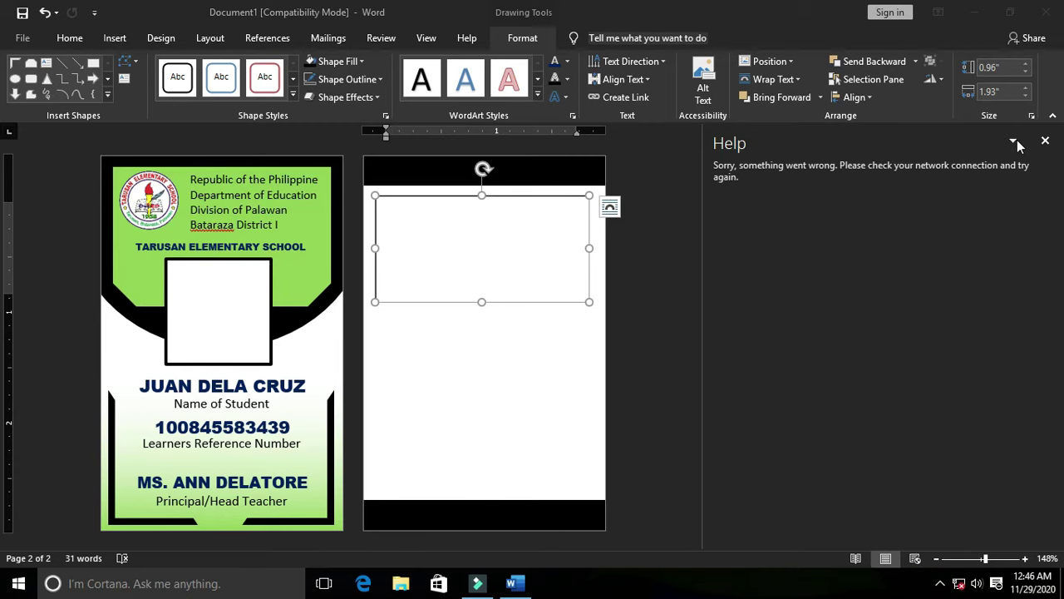
pyautogui.click(1045, 142)
pyautogui.click(1046, 143)
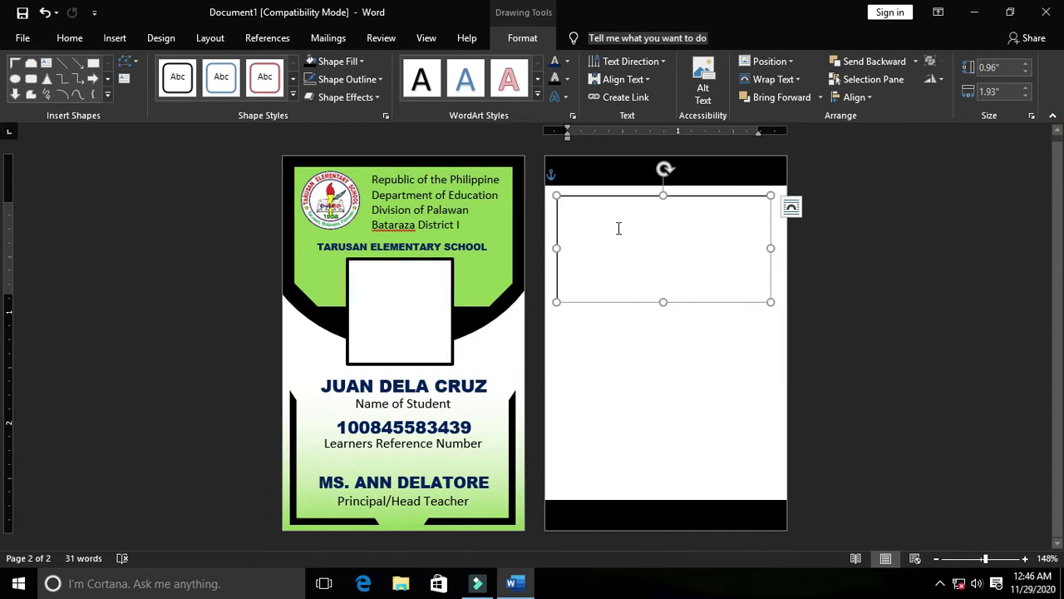
# - Type 'Address:' and 'Date of Birth:' lines with underscore blanks in the text box, then select them
pyautogui.click(606, 215)
pyautogui.write('a')
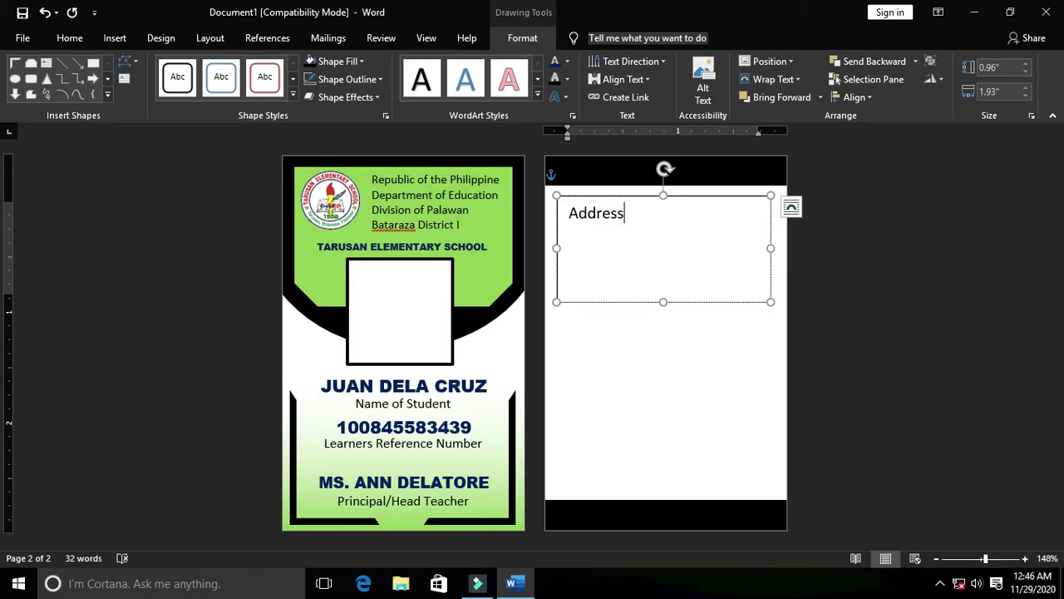
pyautogui.write('_______________')
pyautogui.write('Date of Bi')
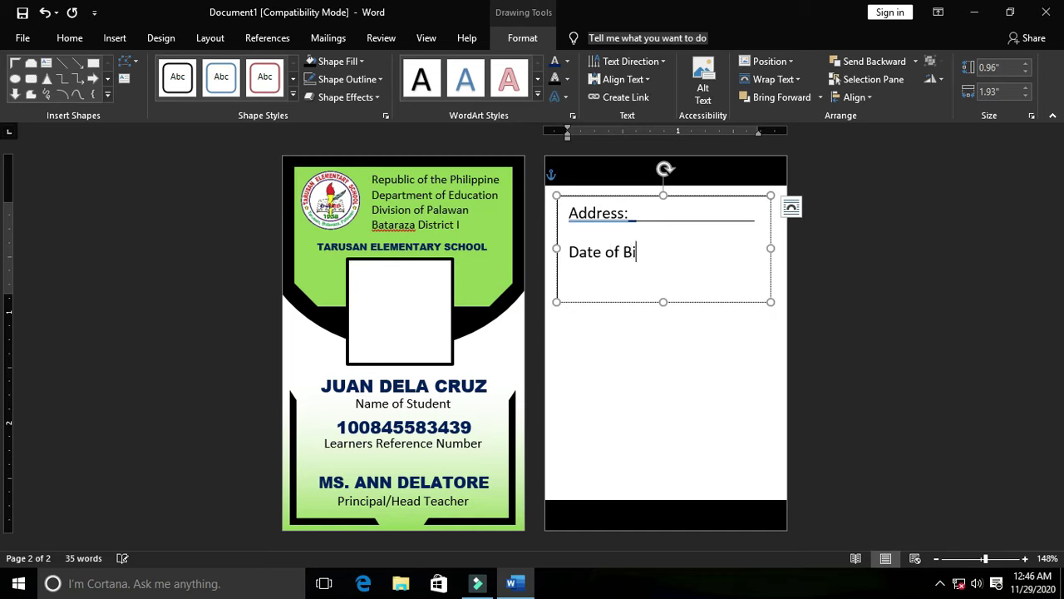
pyautogui.write('rth')
pyautogui.moveTo(759, 274); pyautogui.dragTo(560, 207)
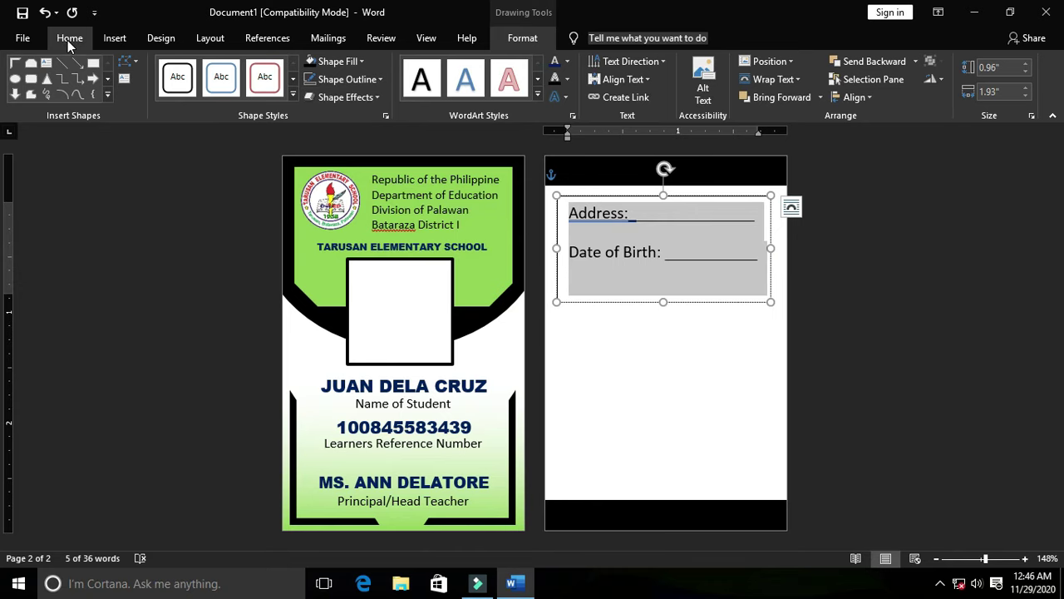
# - Set the info box text to 1.0 line spacing with no space after paragraphs
pyautogui.click(69, 41)
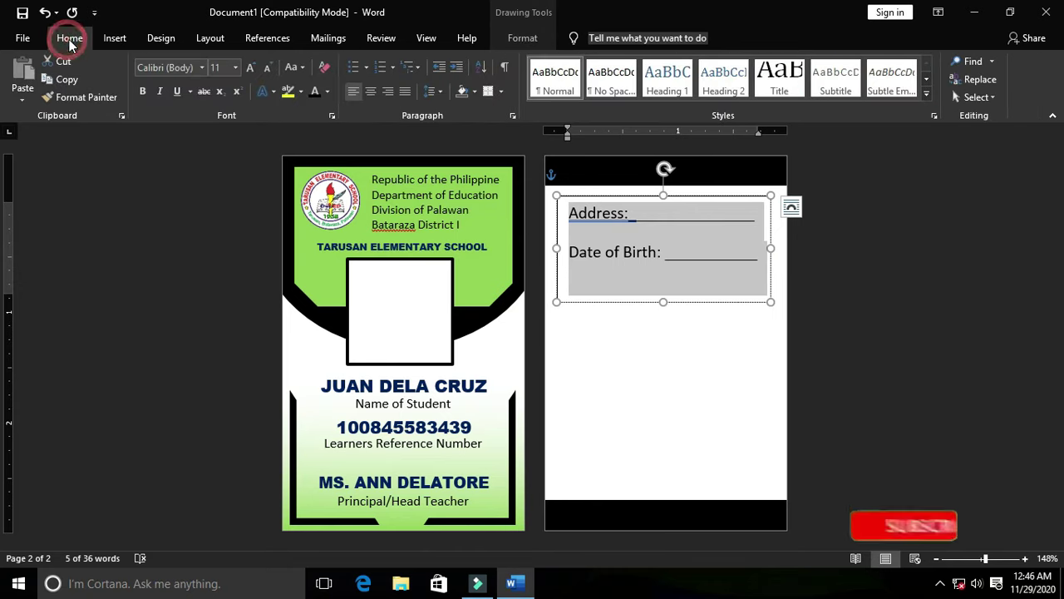
pyautogui.click(432, 94)
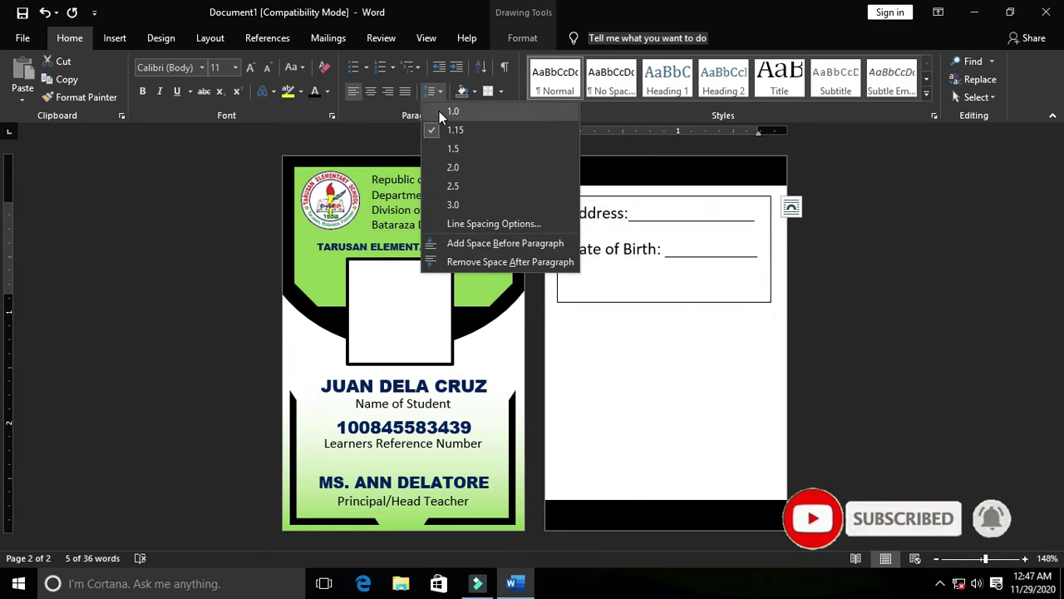
pyautogui.click(439, 110)
pyautogui.click(442, 92)
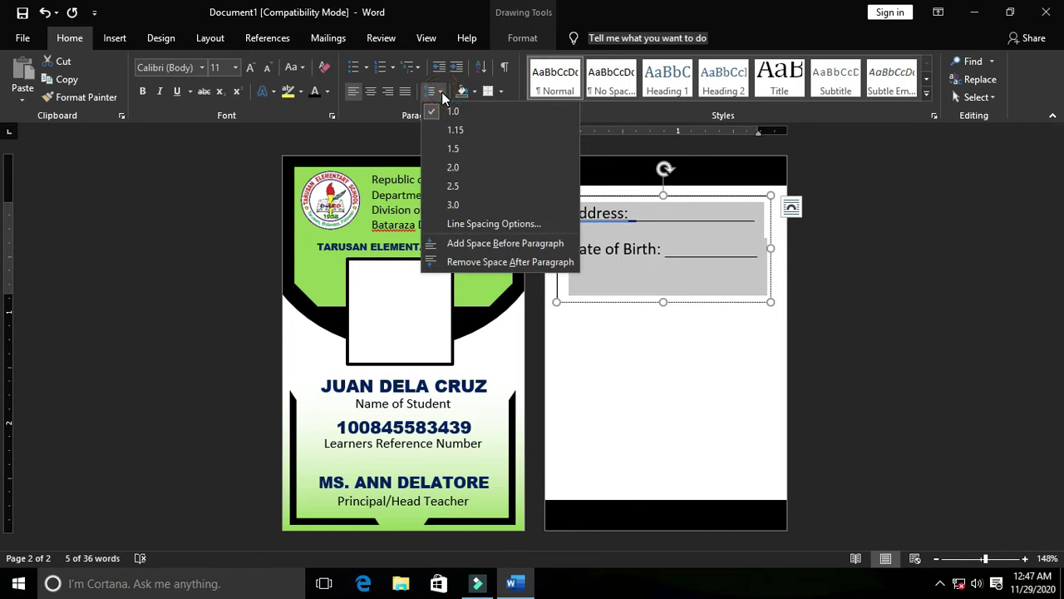
pyautogui.click(458, 263)
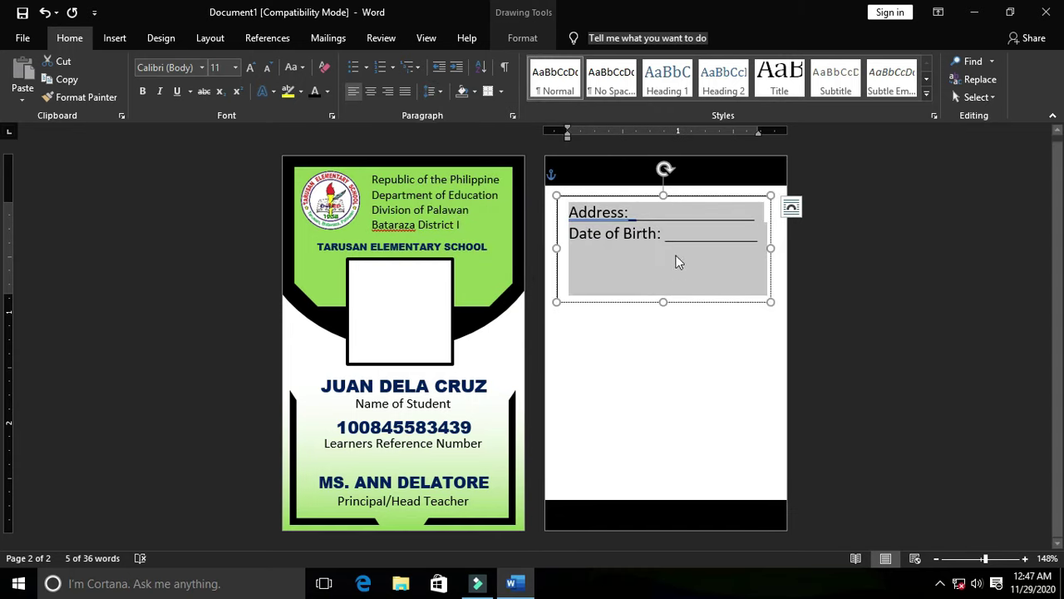
# - Shrink the Address and Date of Birth text to 9 pt
pyautogui.click(751, 234)
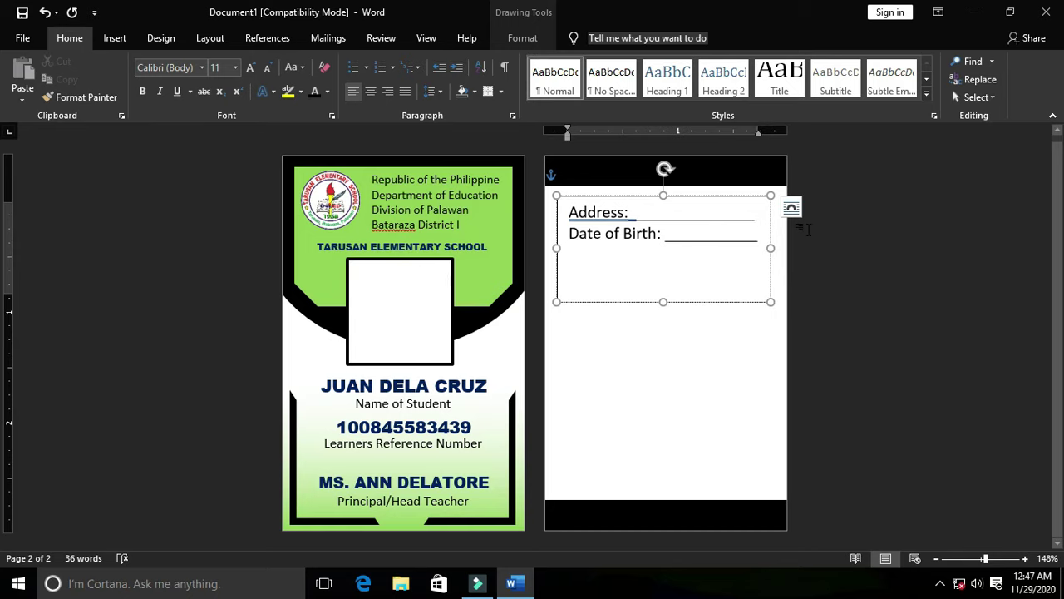
pyautogui.moveTo(758, 241); pyautogui.dragTo(568, 209)
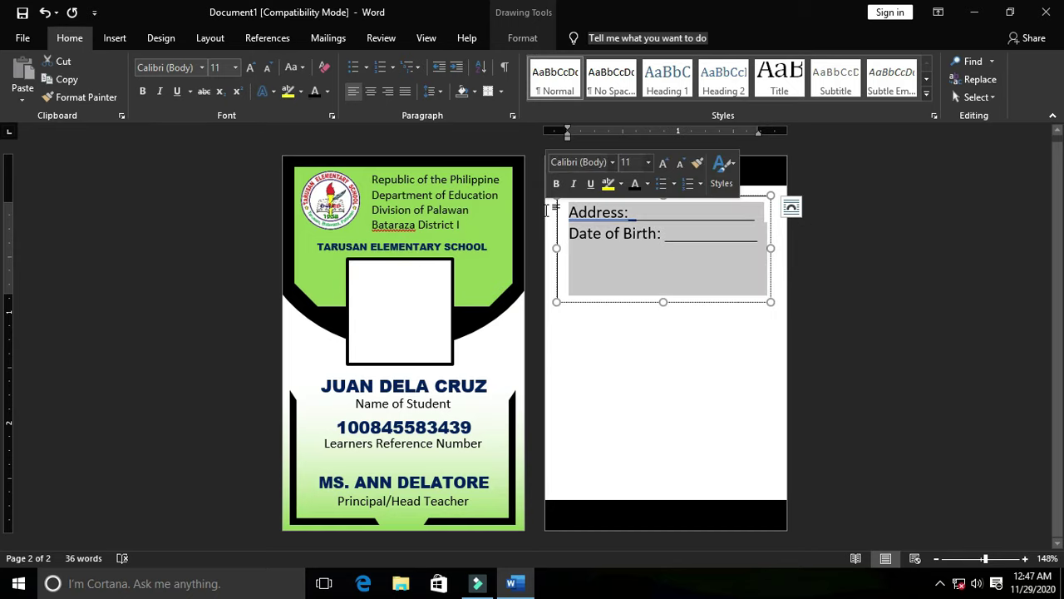
pyautogui.click(269, 66)
pyautogui.click(268, 66)
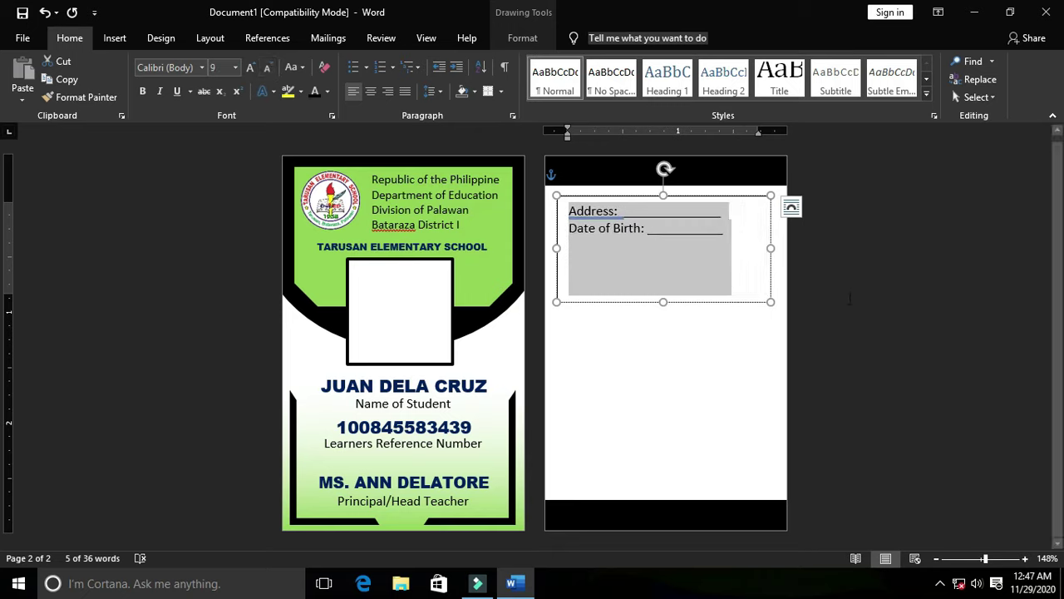
pyautogui.click(665, 212)
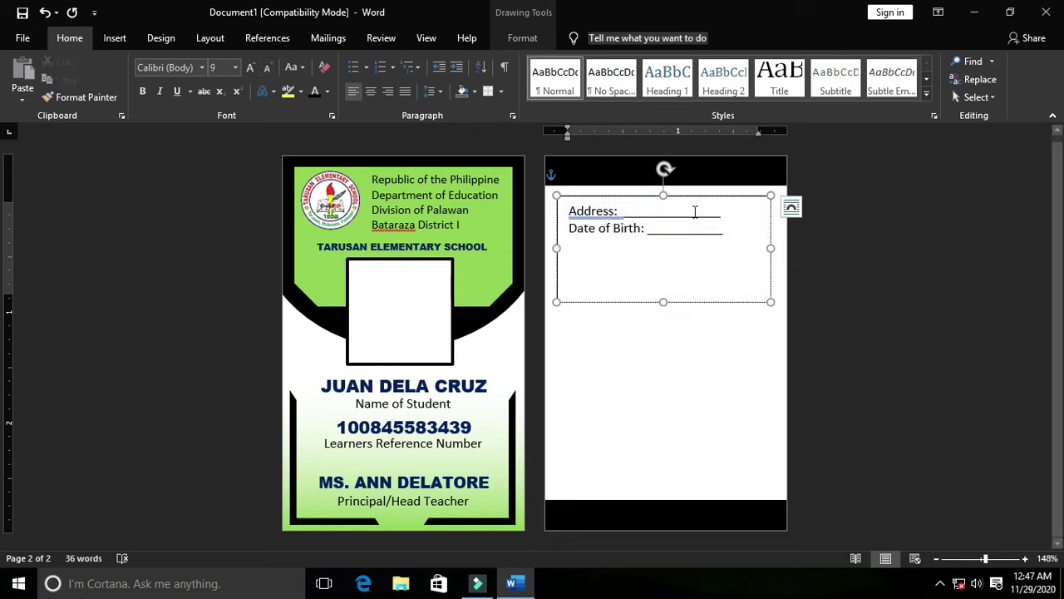
# - Lengthen the Address blank with extra underscores so it stays on one line
pyautogui.write('________')
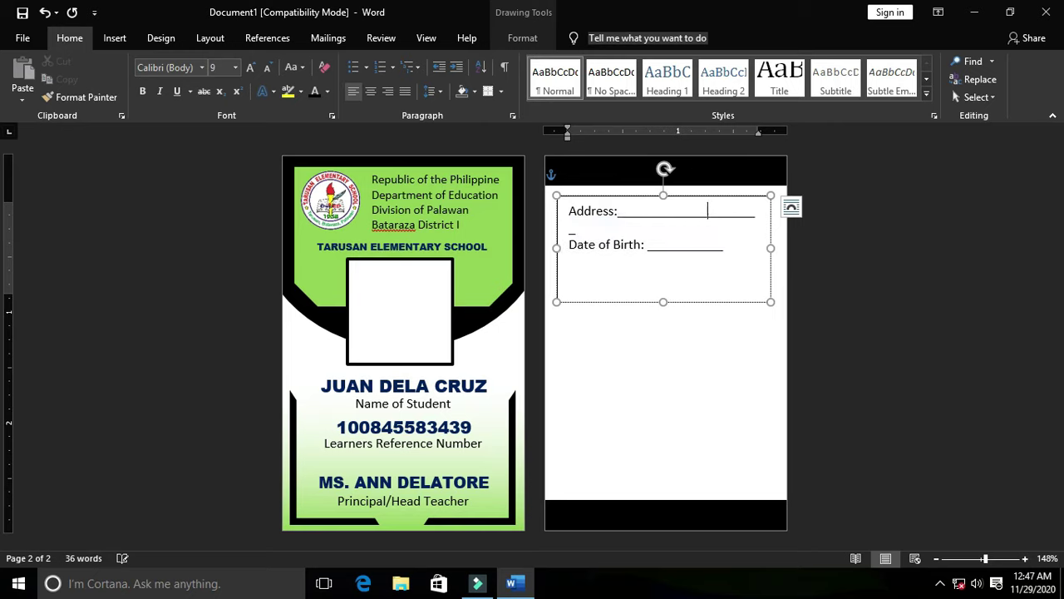
pyautogui.press('BackSpace')
pyautogui.click(689, 228)
pyautogui.write('_____')
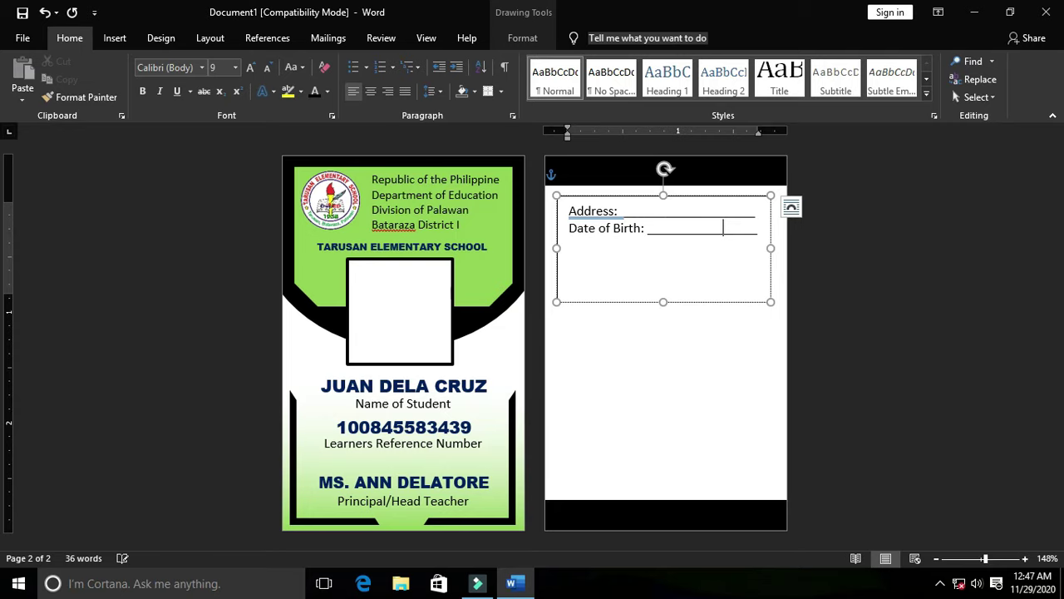
pyautogui.click(755, 230)
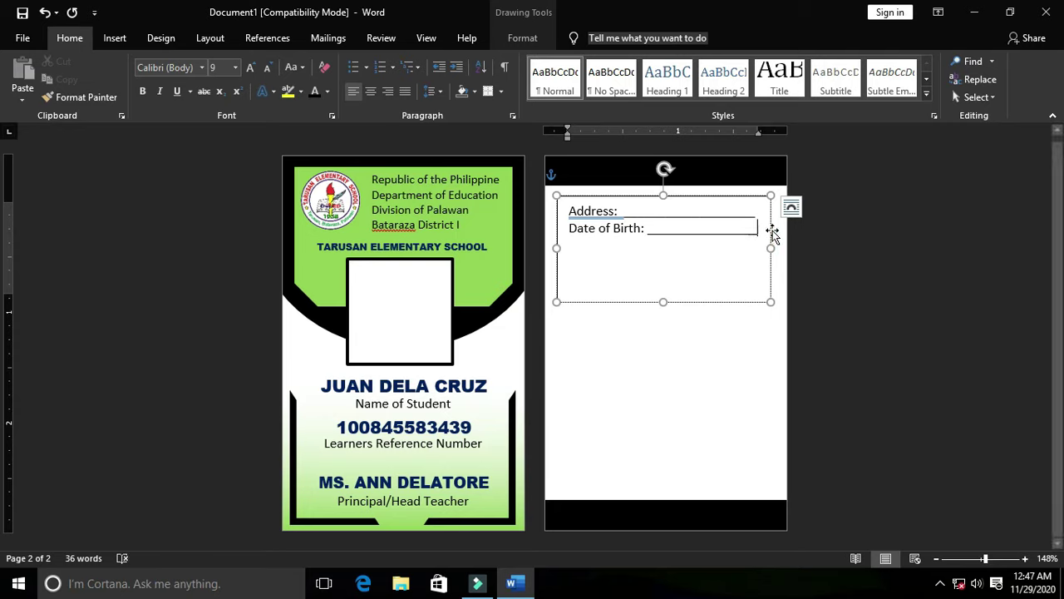
# - Add 'Age:' and 'Sex:' lines with underscore blanks below Date of Birth
pyautogui.press('Return')
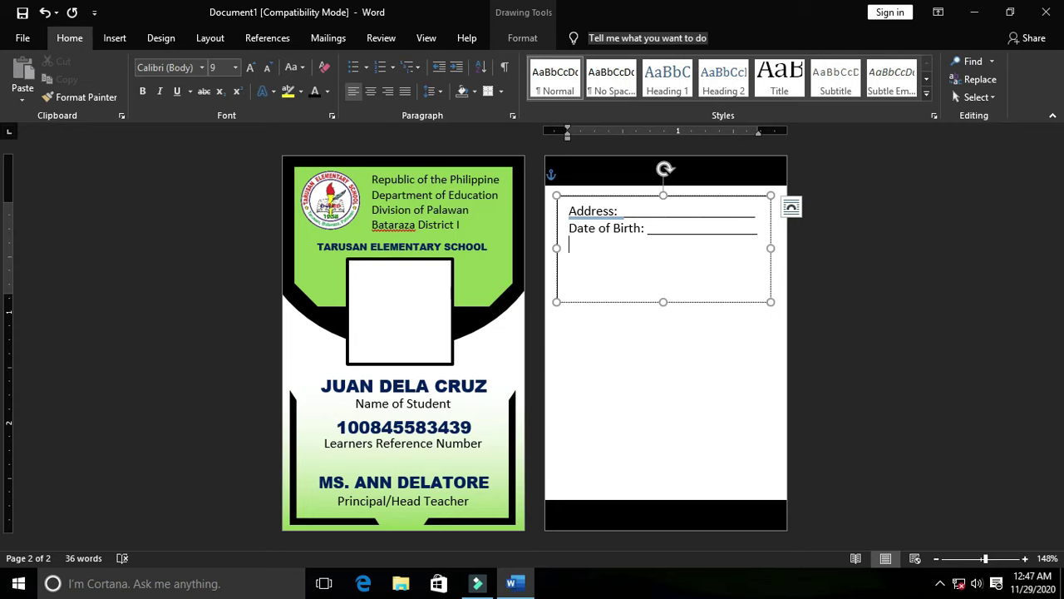
pyautogui.write('Age:')
pyautogui.write(' _')
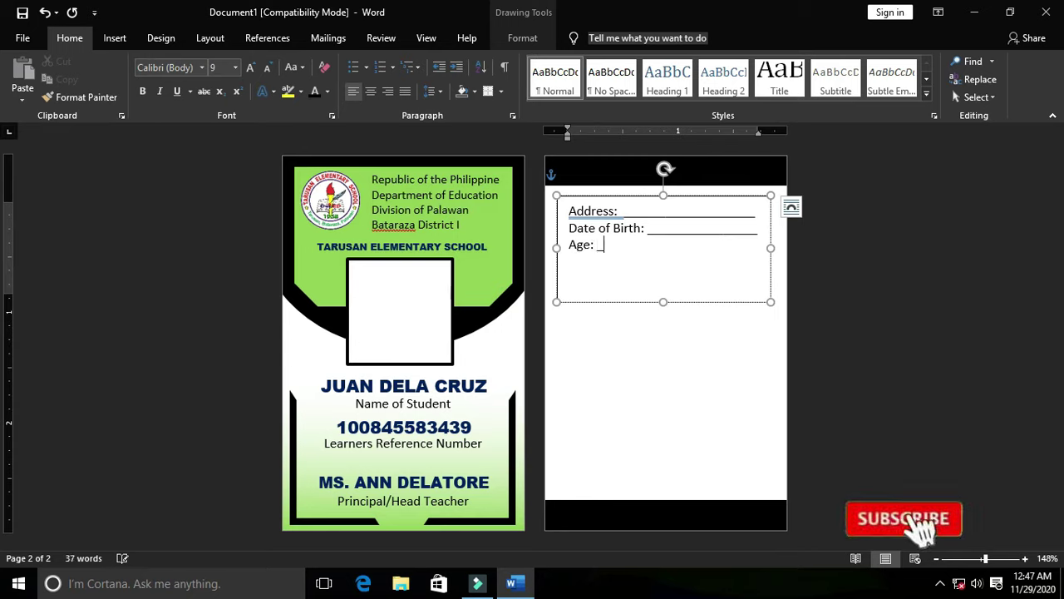
pyautogui.write('____')
pyautogui.write('_____________________')
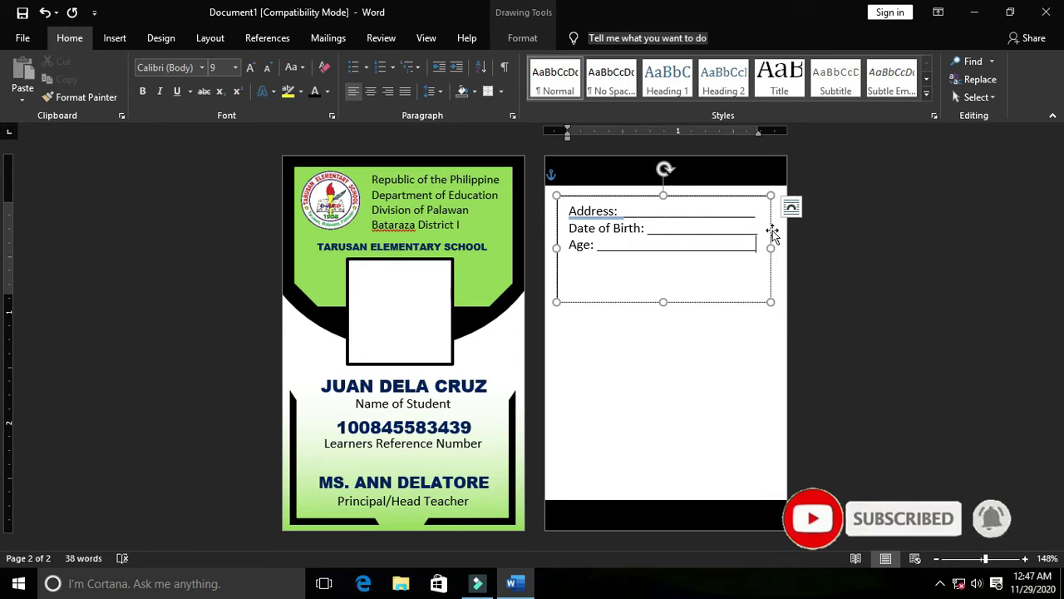
pyautogui.press('Return')
pyautogui.write('Sex')
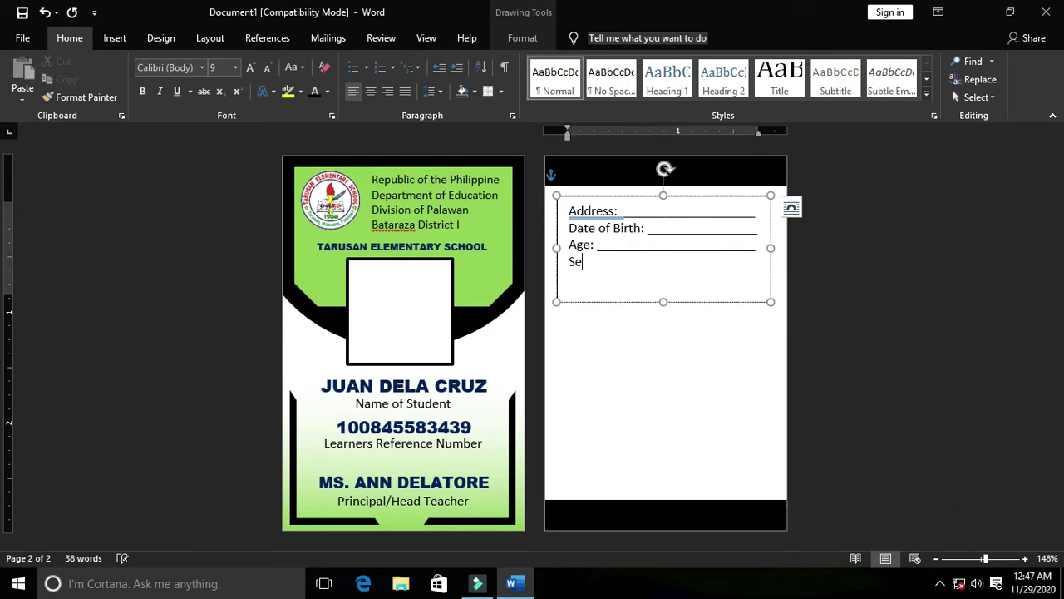
pyautogui.write(':')
pyautogui.write('_______________________')
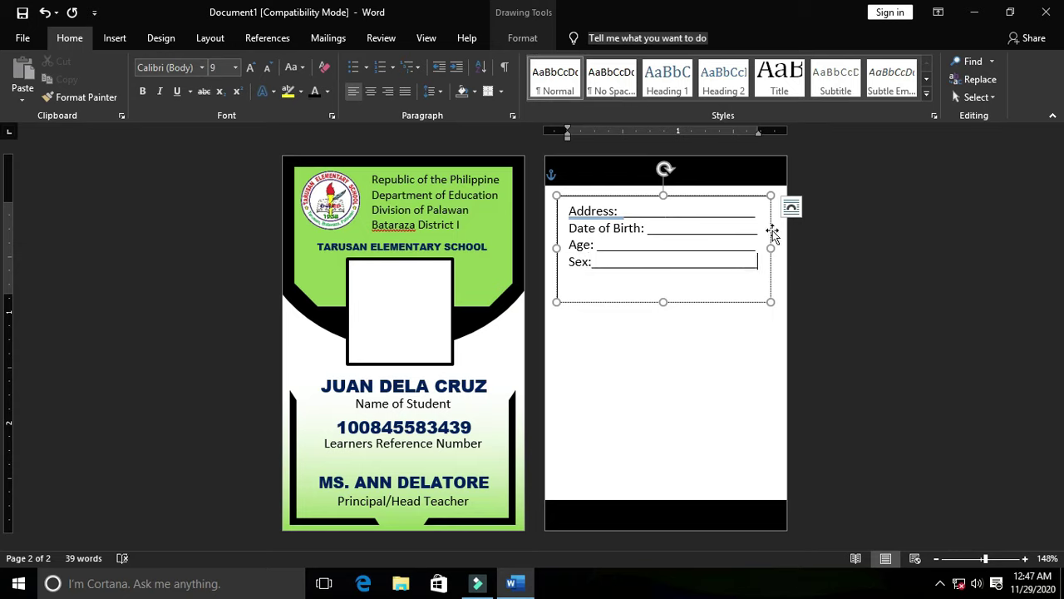
pyautogui.click(810, 246)
pyautogui.click(116, 43)
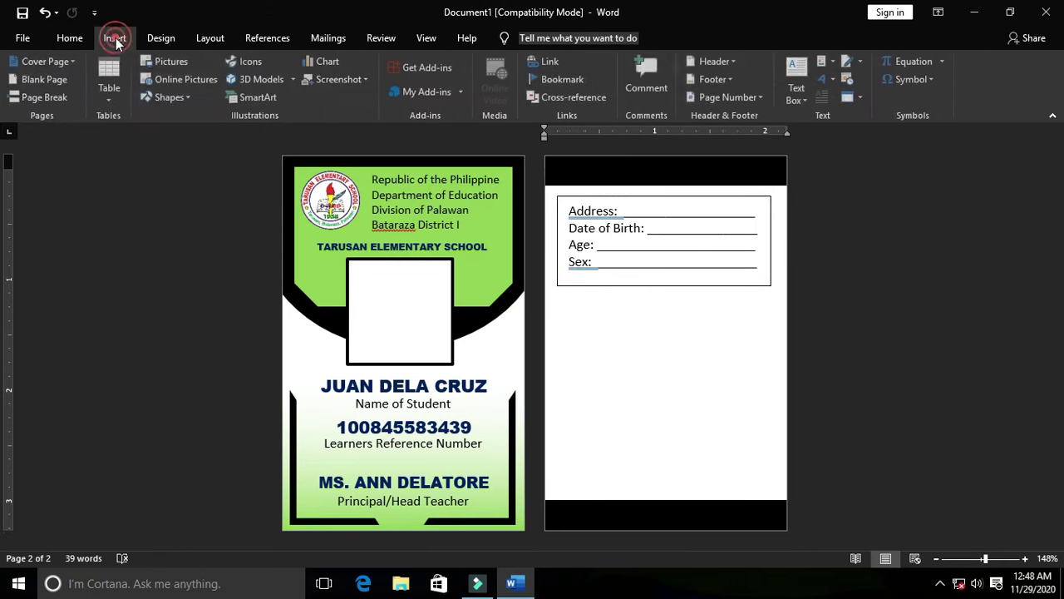
# - Draw a wide rectangle below the info box with no outline and solid black fill
pyautogui.click(174, 98)
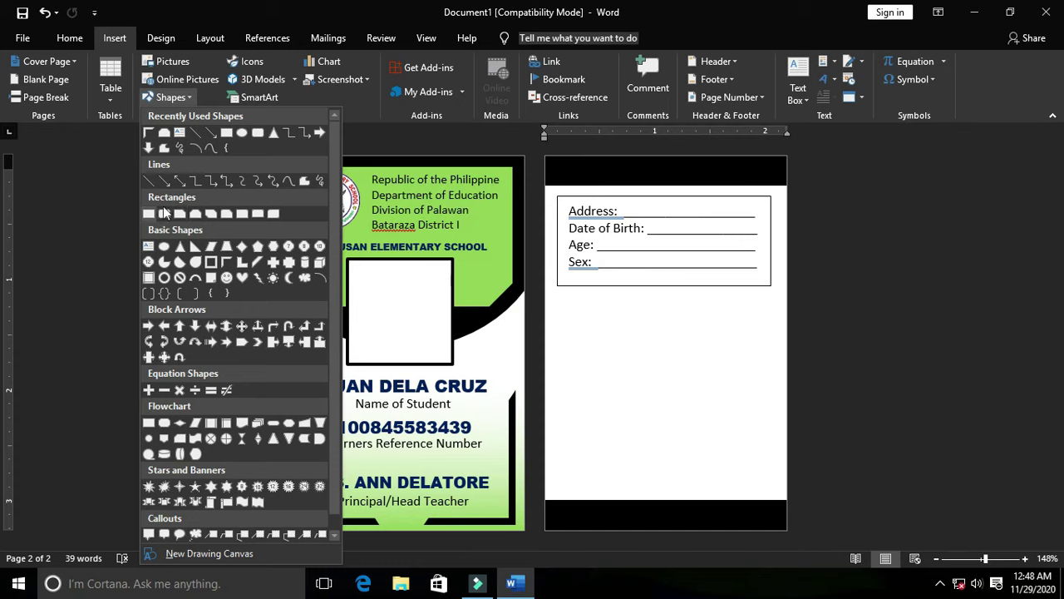
pyautogui.click(226, 132)
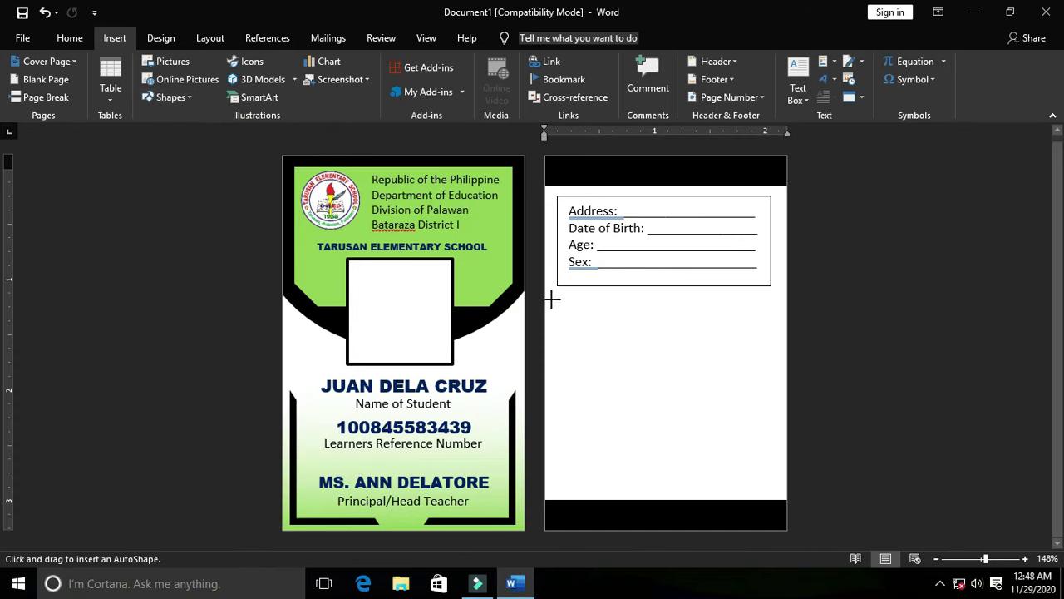
pyautogui.moveTo(544, 296); pyautogui.dragTo(787, 376)
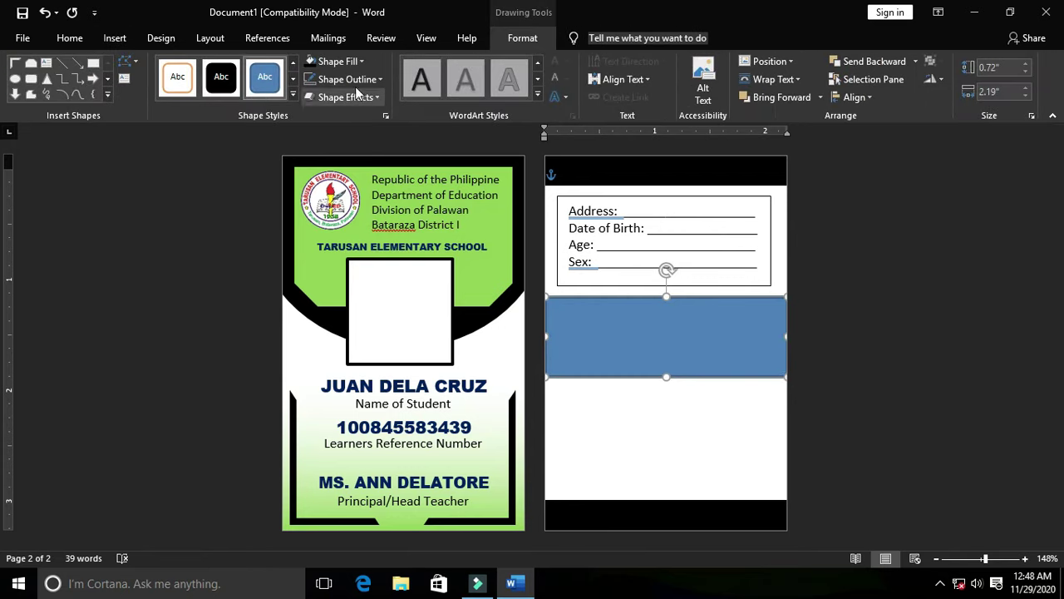
pyautogui.click(347, 79)
pyautogui.click(316, 216)
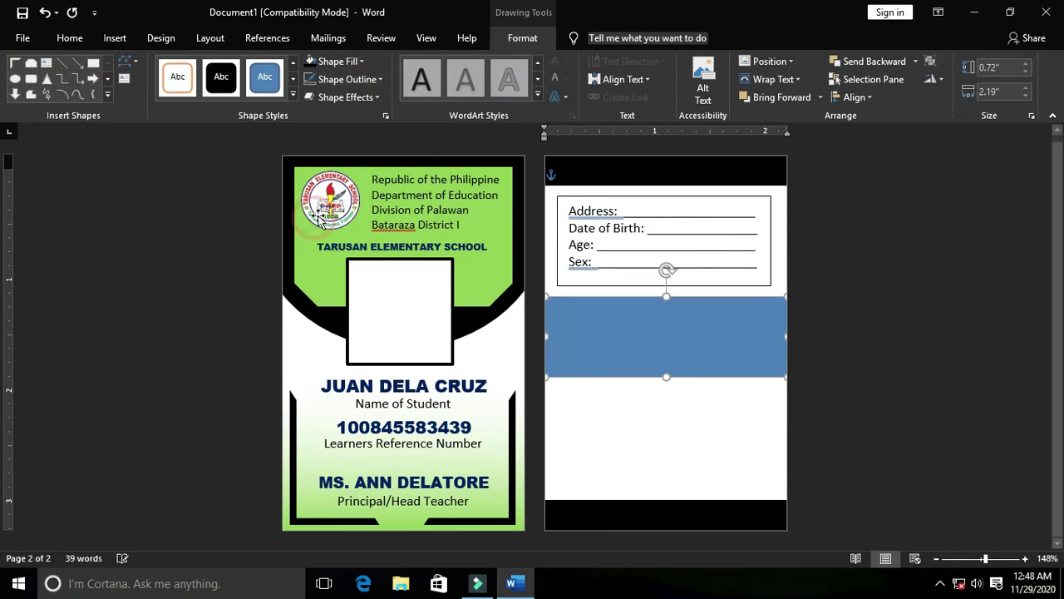
pyautogui.click(335, 66)
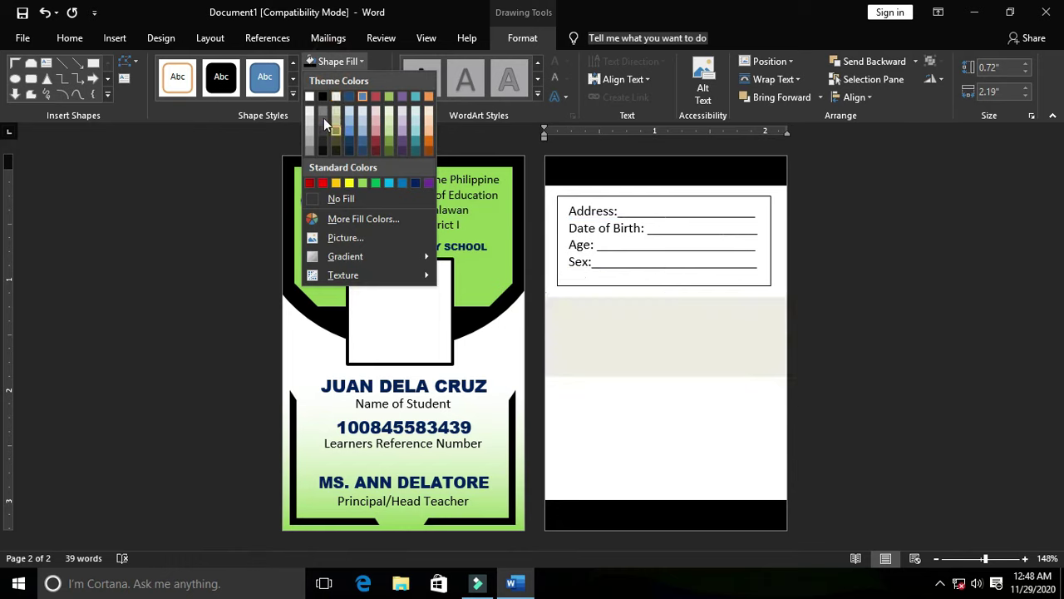
pyautogui.click(321, 97)
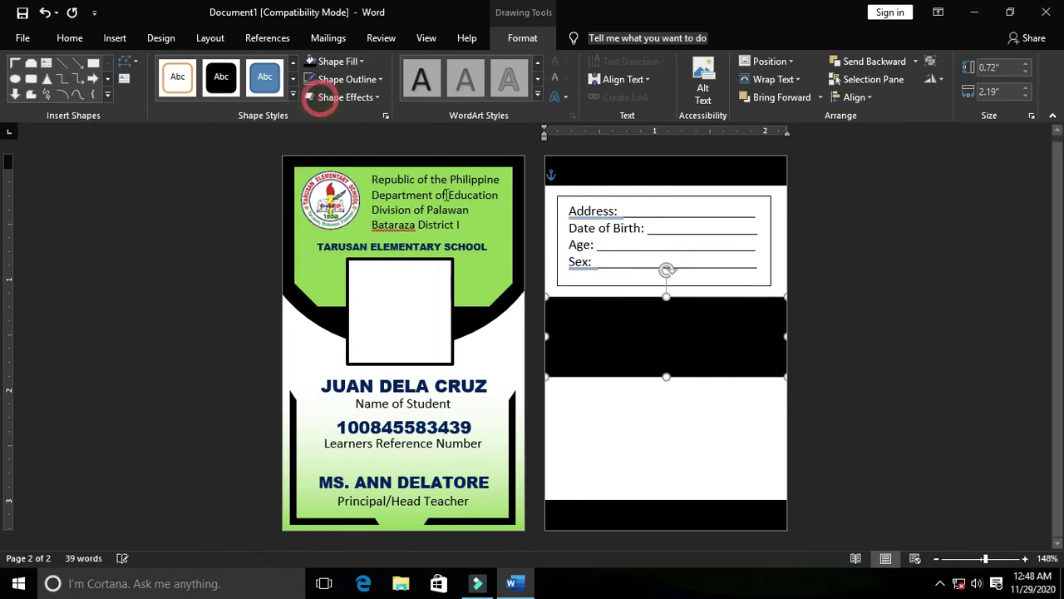
pyautogui.rightClick(680, 330)
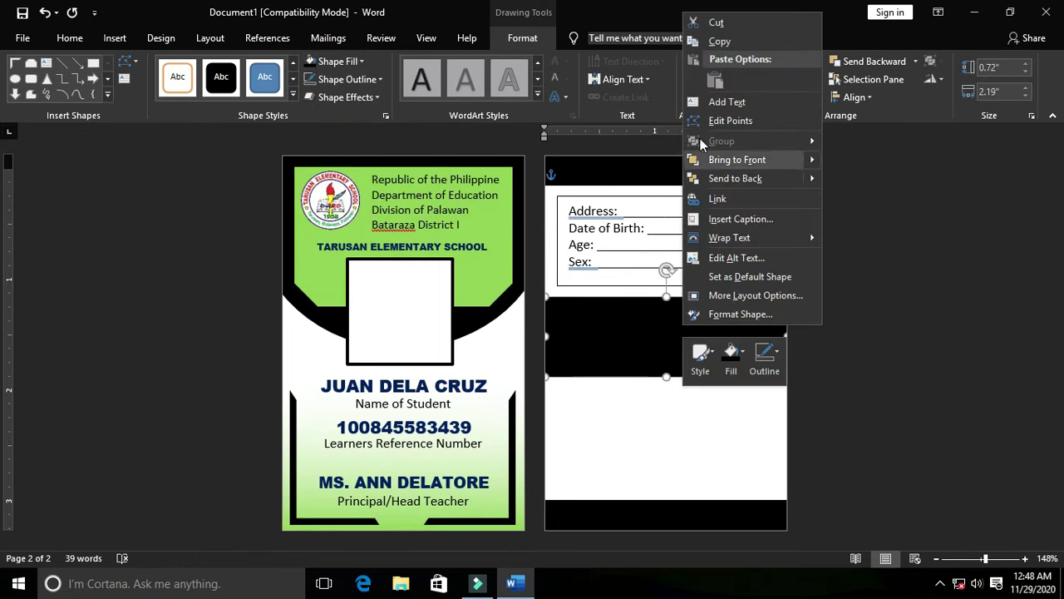
pyautogui.click(713, 102)
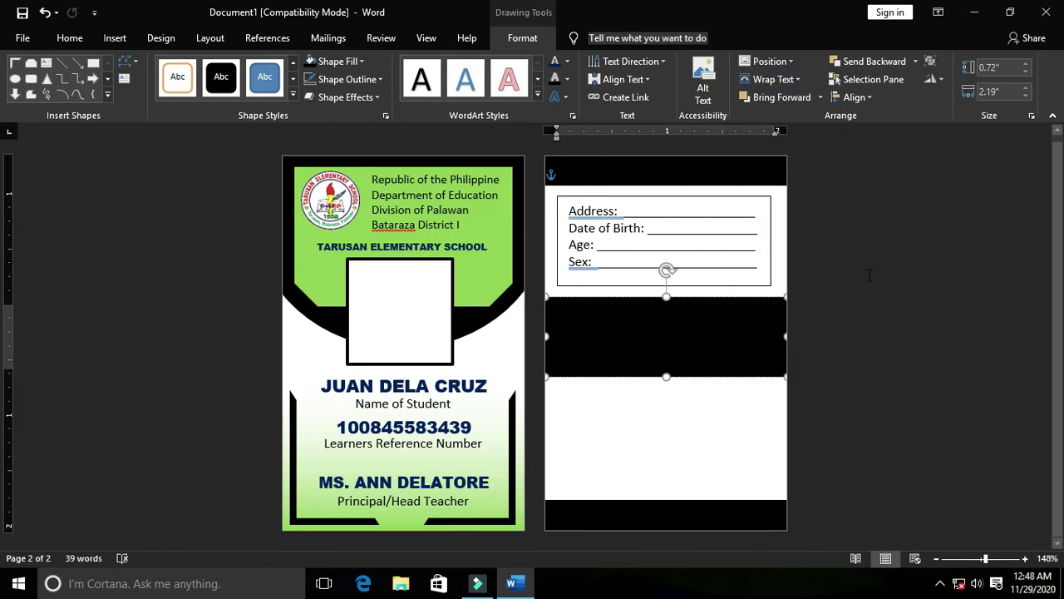
# - Type 'IN CASE OF EMERGENCY, PLEASE CONTACT' in the band, then shorten it and nudge it up
pyautogui.write('IN CAE')
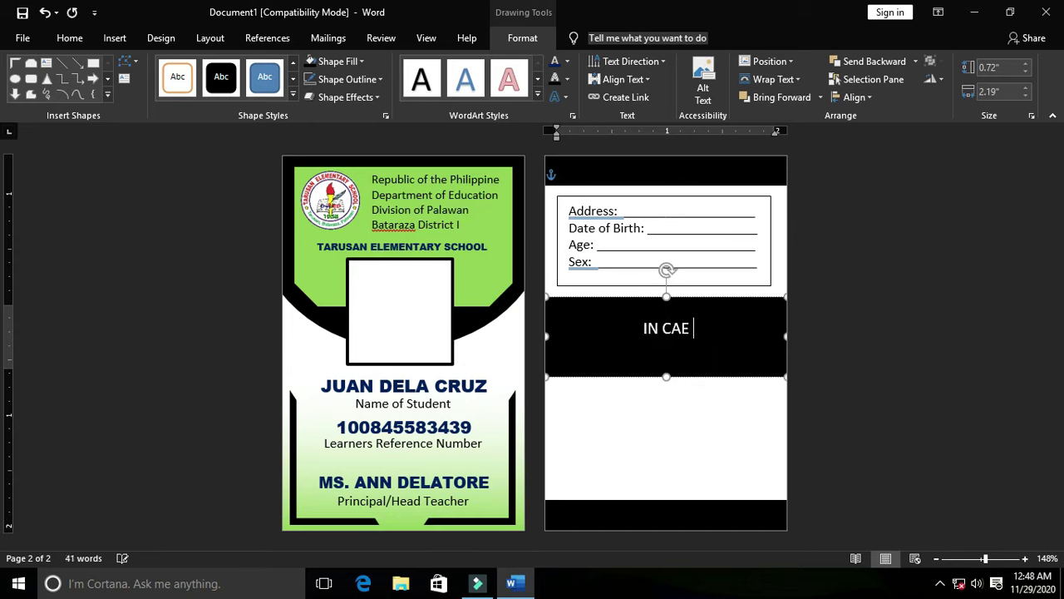
pyautogui.press('BackSpace')
pyautogui.write('SE ')
pyautogui.write('OF ')
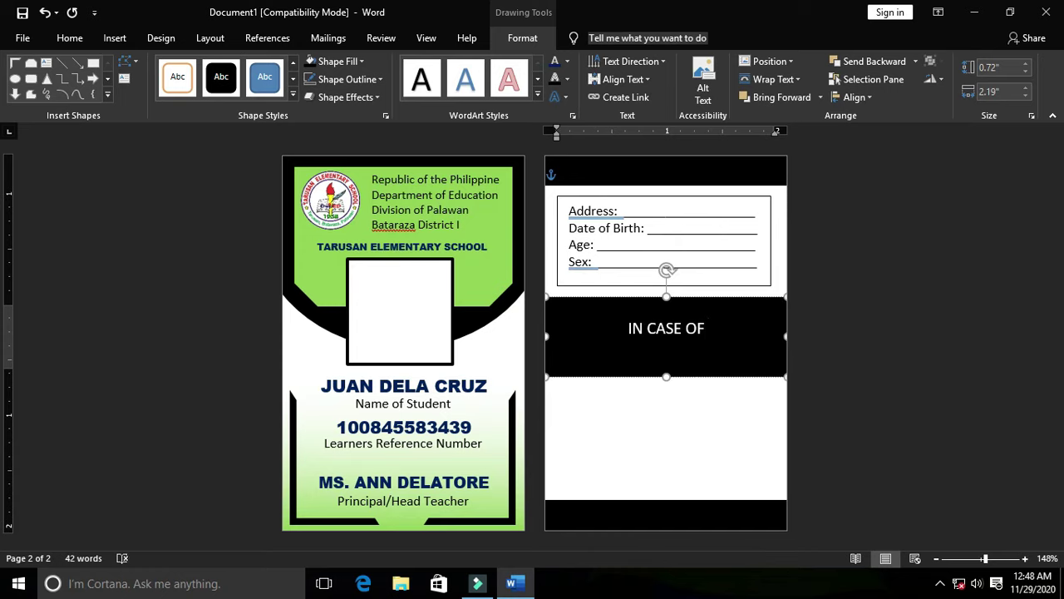
pyautogui.write('EMERGENCY')
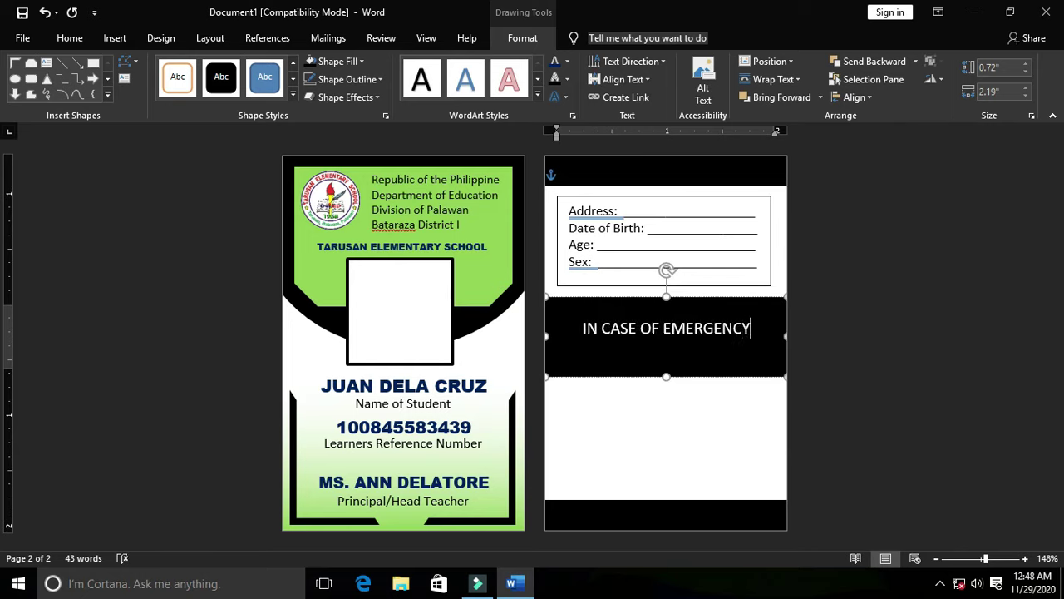
pyautogui.write(', PLEASE')
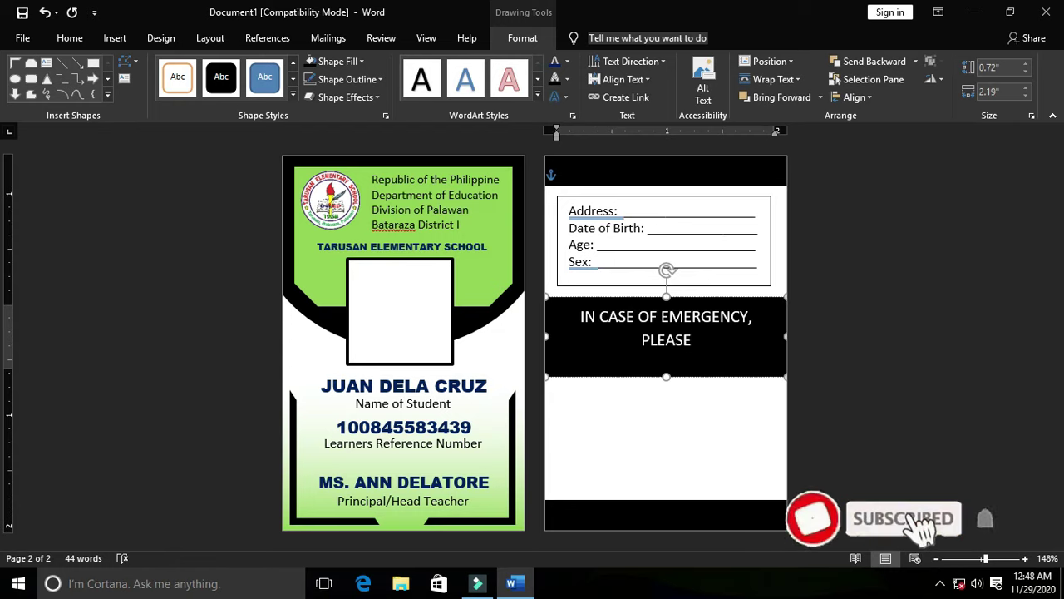
pyautogui.write(' CONTUCT')
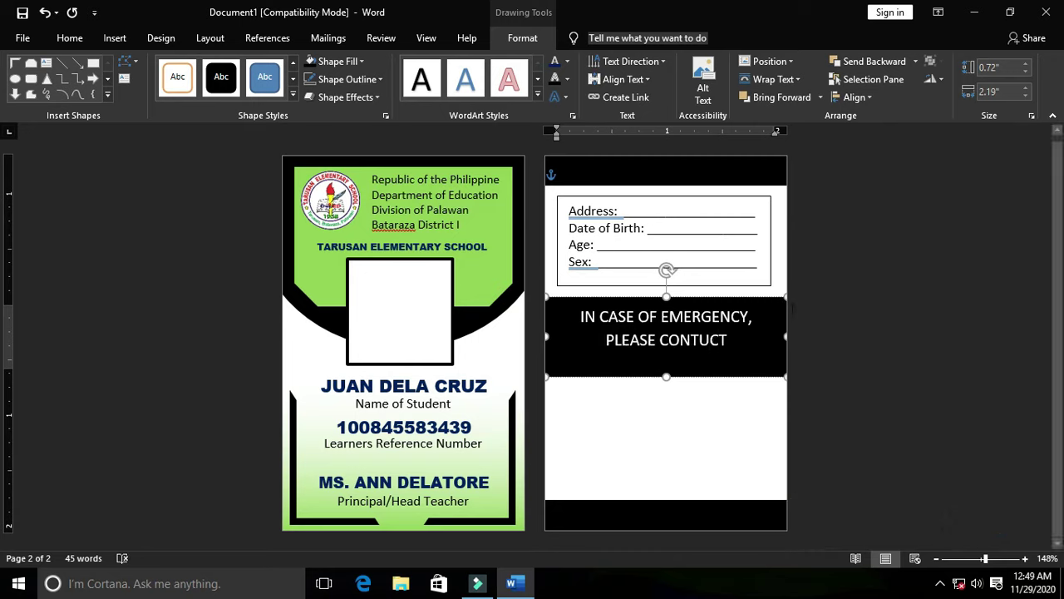
pyautogui.press('BackSpace')
pyautogui.press('BackSpace')
pyautogui.press('BackSpace')
pyautogui.press('BackSpace')
pyautogui.press('BackSpace')
pyautogui.press('BackSpace')
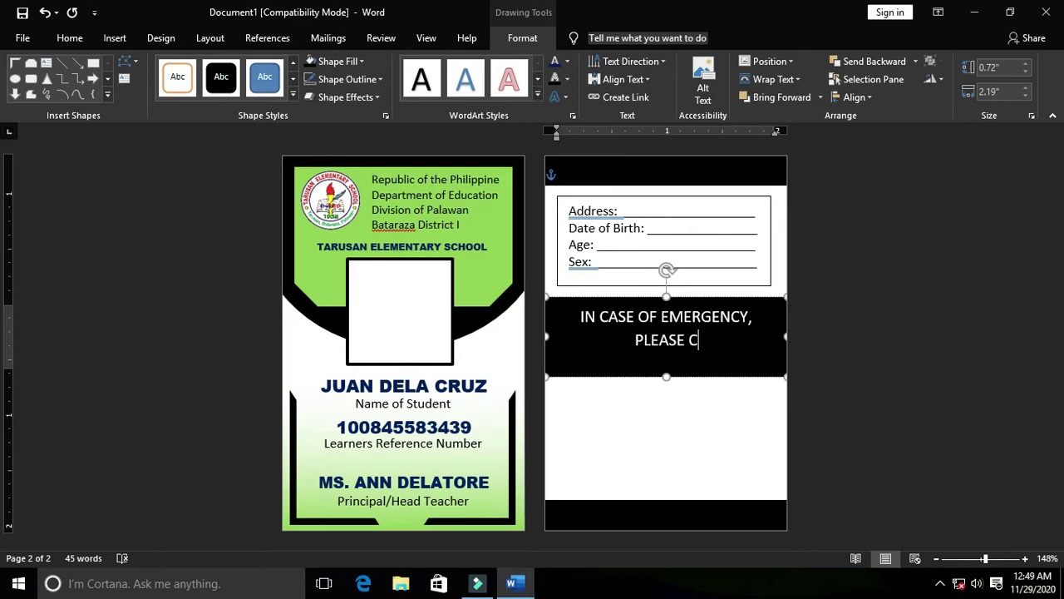
pyautogui.write('O')
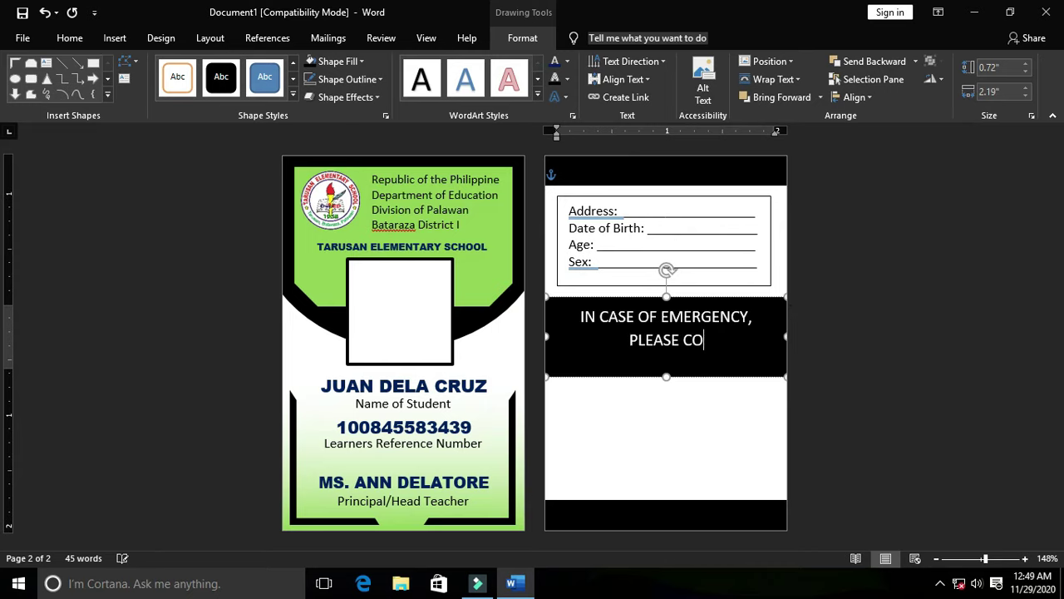
pyautogui.write('NTACT')
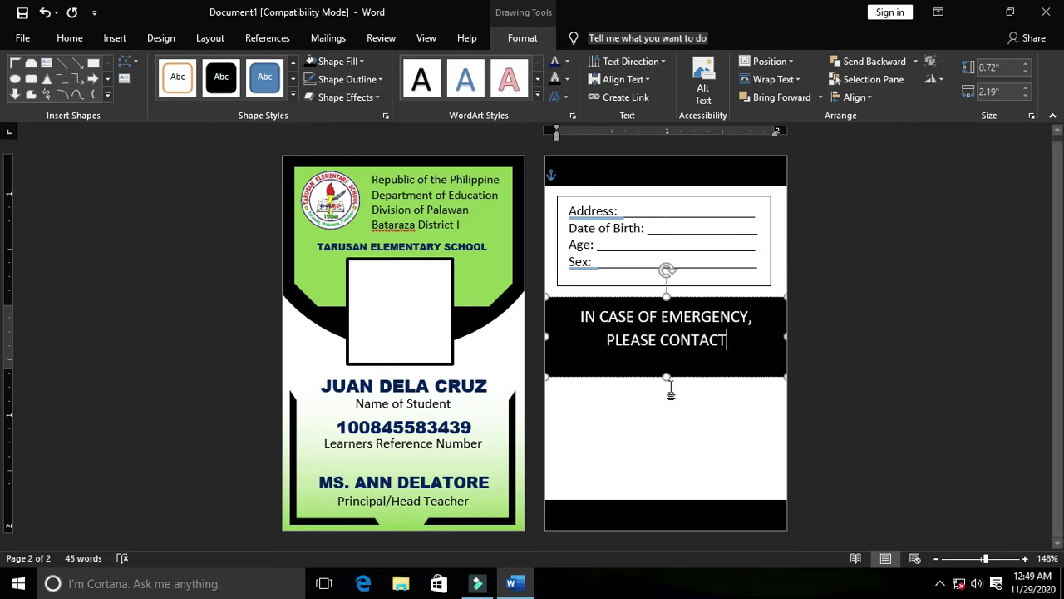
pyautogui.moveTo(667, 378); pyautogui.dragTo(666, 359)
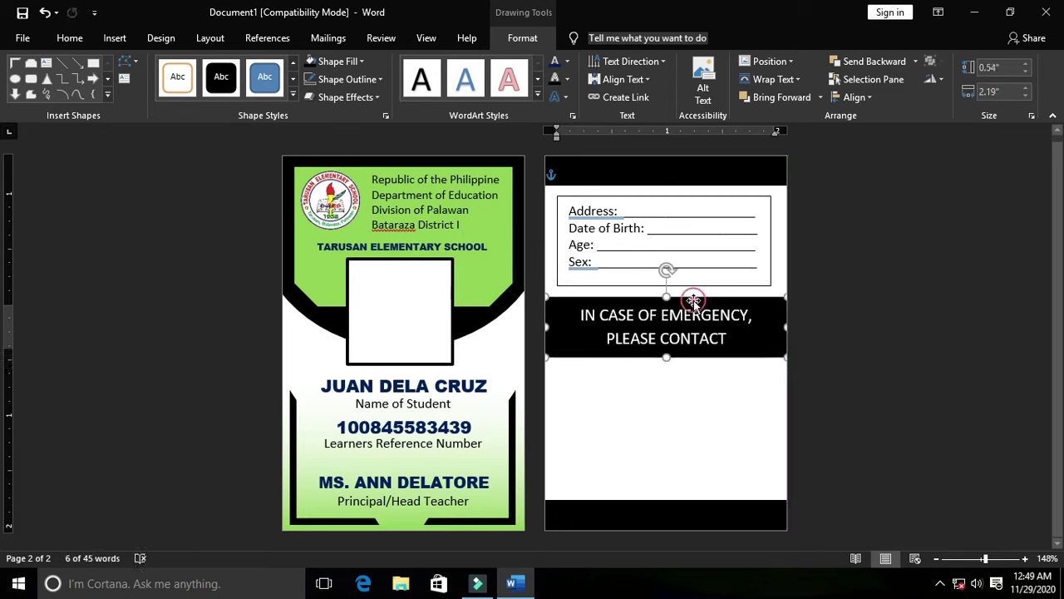
pyautogui.moveTo(693, 301); pyautogui.dragTo(694, 297)
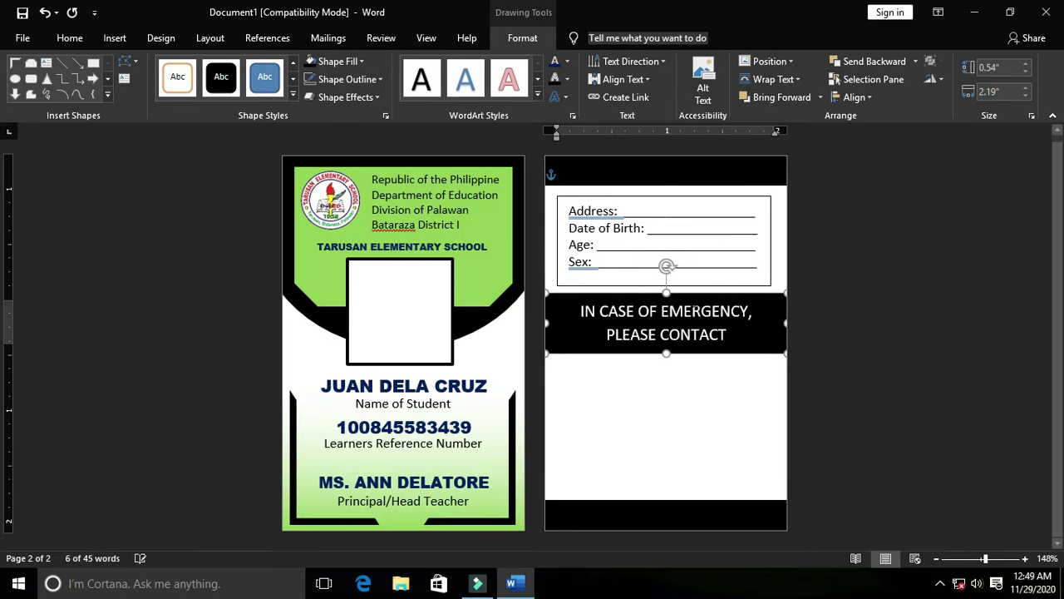
# - Copy the info box below the black band and make the copy taller
pyautogui.click(698, 208)
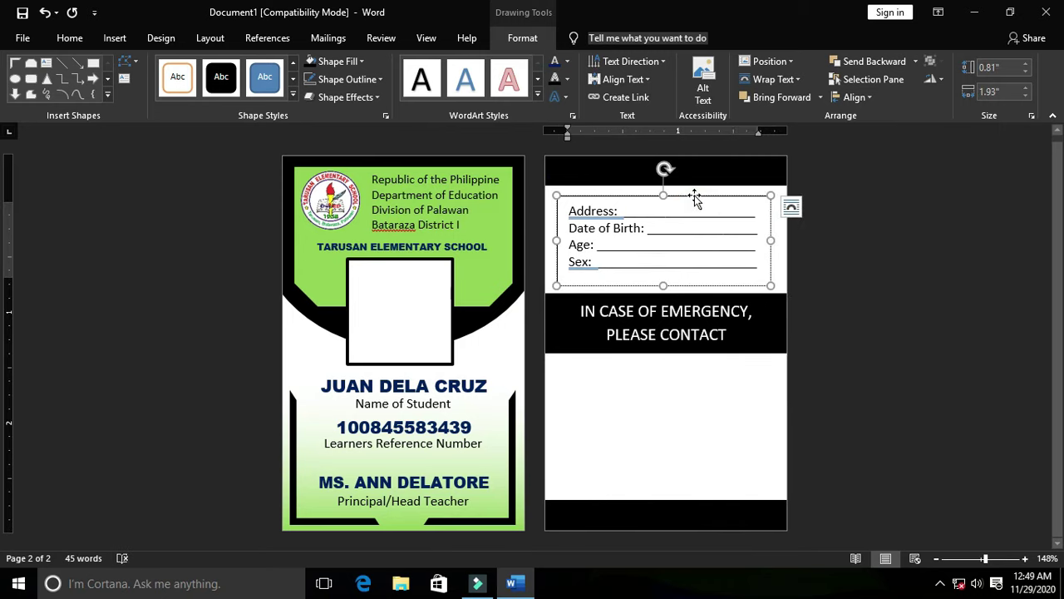
pyautogui.keyDown('ctrl'); pyautogui.moveTo(698, 202); pyautogui.dragTo(694, 359); pyautogui.keyUp('ctrl')
pyautogui.moveTo(661, 449); pyautogui.dragTo(660, 490)
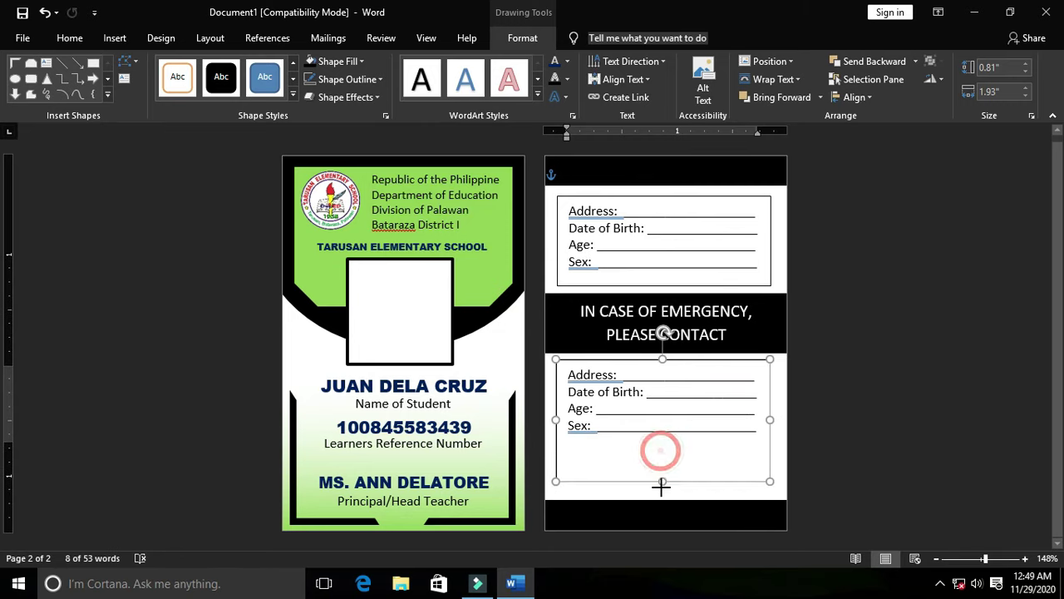
# - Replace the copied text with an underscore line and 'Parent/Guardian' beneath it
pyautogui.moveTo(758, 432); pyautogui.dragTo(570, 376)
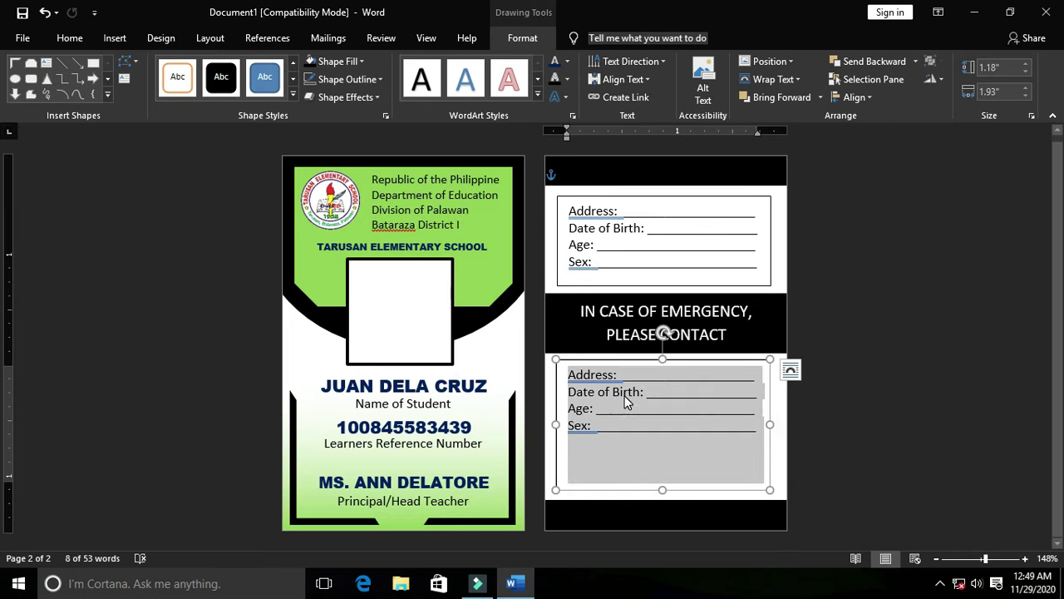
pyautogui.press('BackSpace')
pyautogui.write('___________________________')
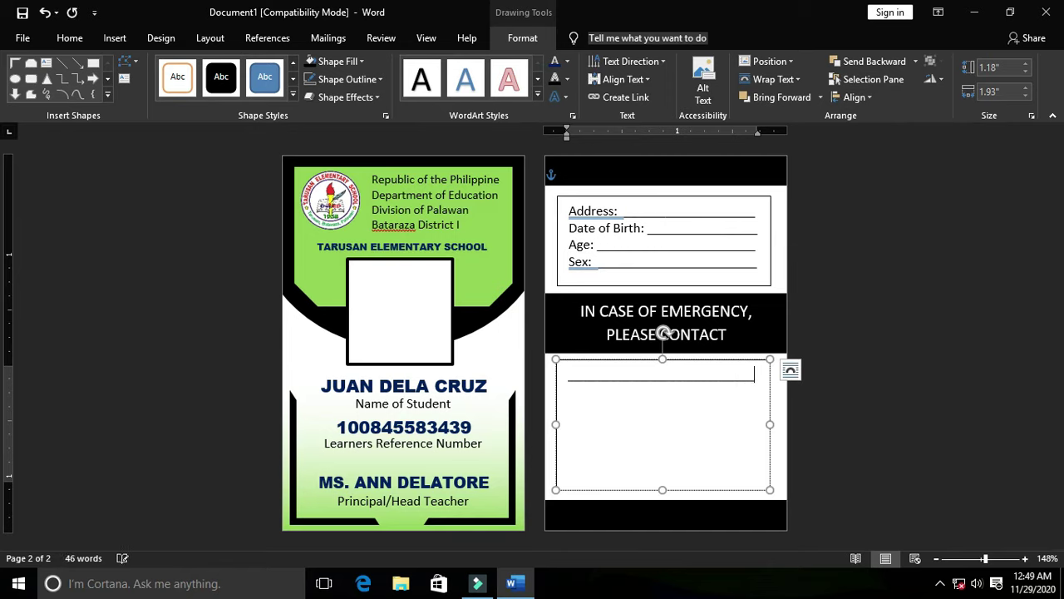
pyautogui.press('Return')
pyautogui.press('Return')
pyautogui.hotkey('ctrl', 'z')
pyautogui.write('Parent')
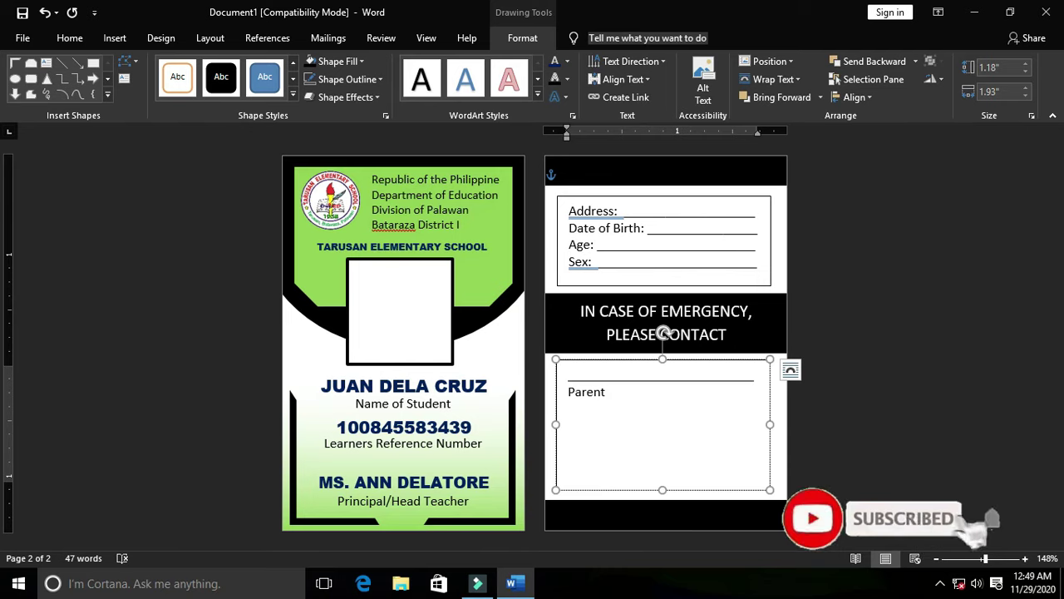
pyautogui.write('/Gu')
pyautogui.write('ardian')
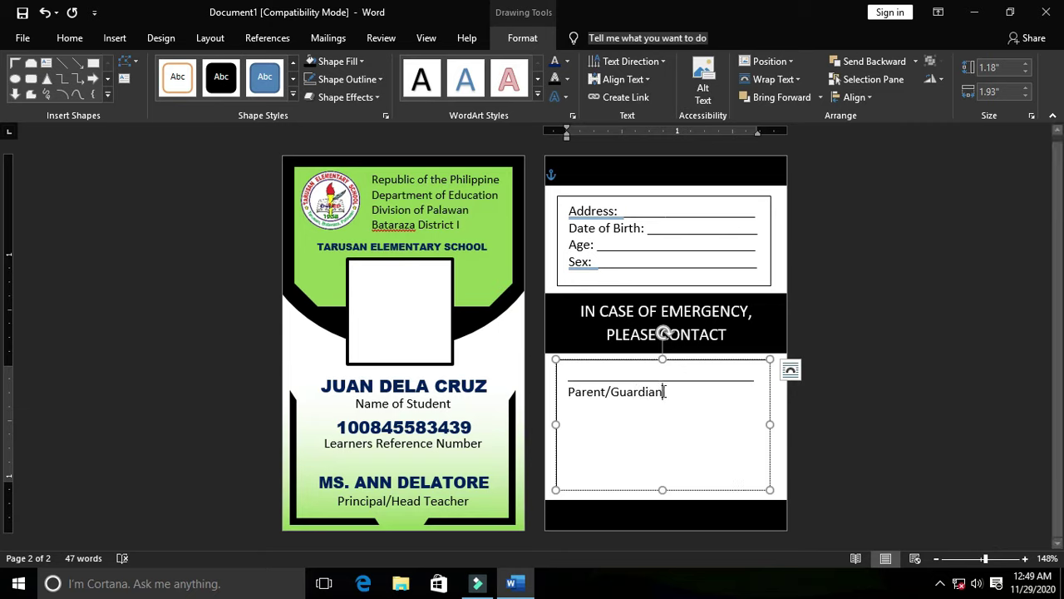
# - Center the text in the lower box
pyautogui.tripleClick(661, 391)
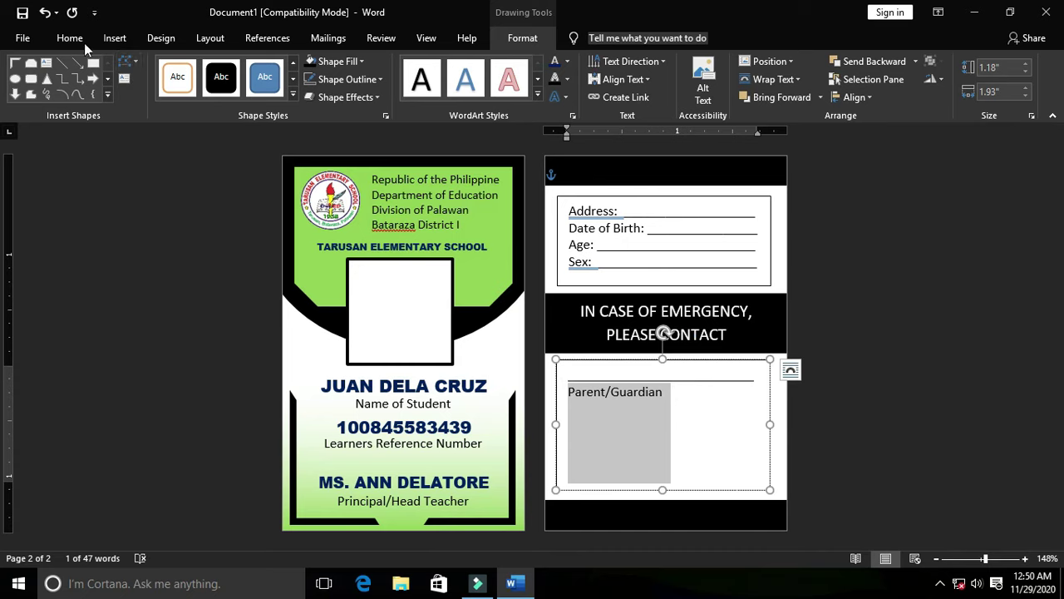
pyautogui.click(81, 40)
pyautogui.click(370, 90)
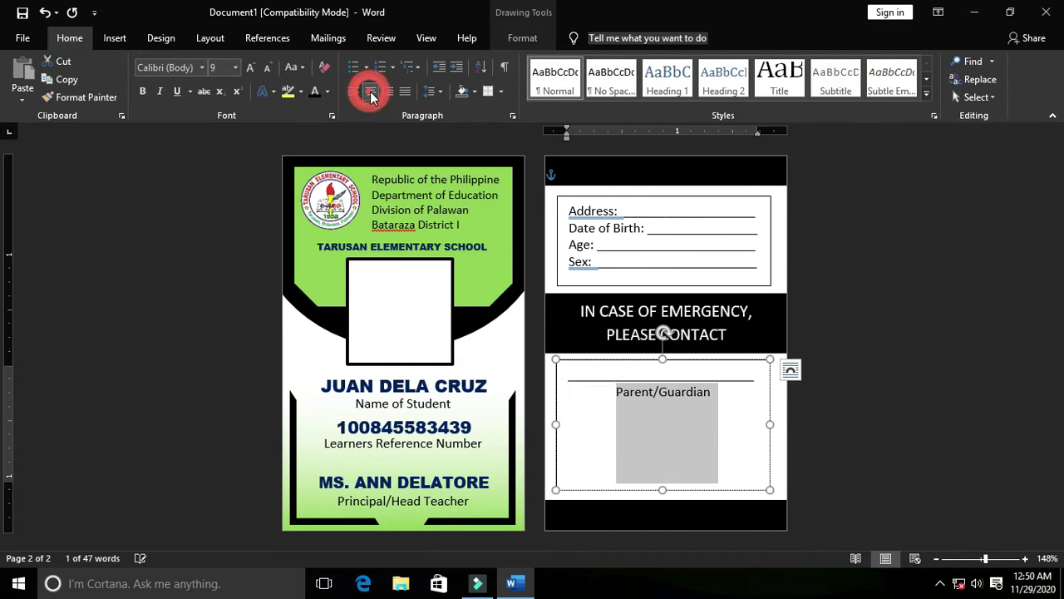
# - Add an underscore line below Parent/Guardian with 'Address' beneath it
pyautogui.click(709, 391)
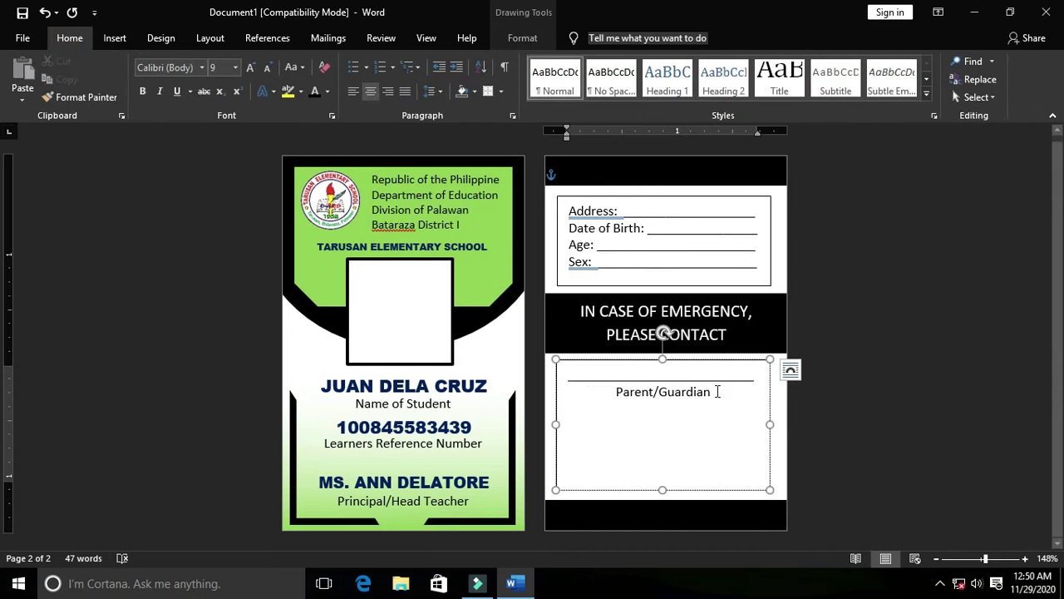
pyautogui.press('Return')
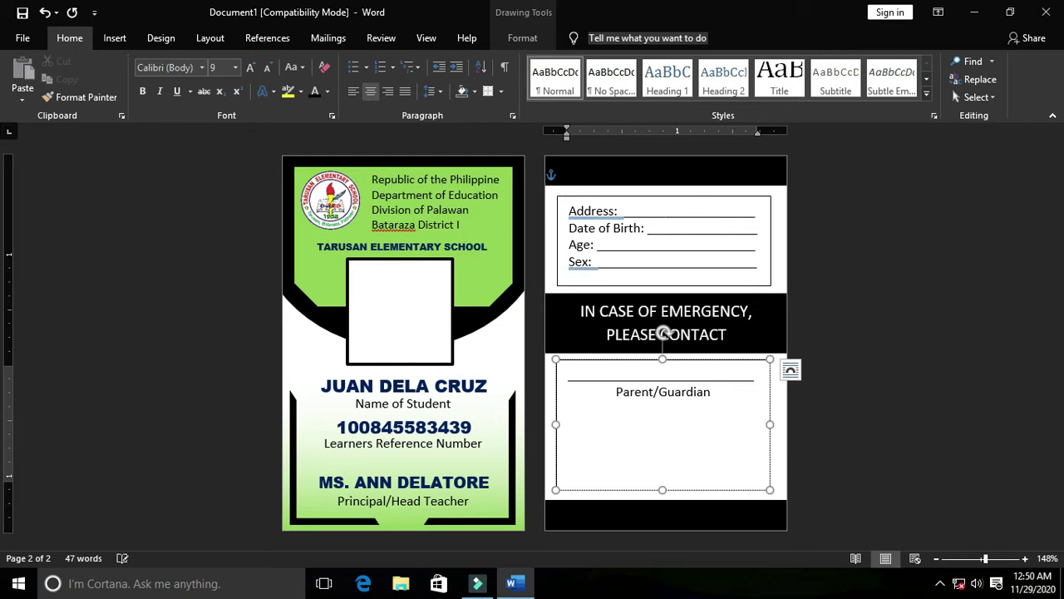
pyautogui.write('________________________')
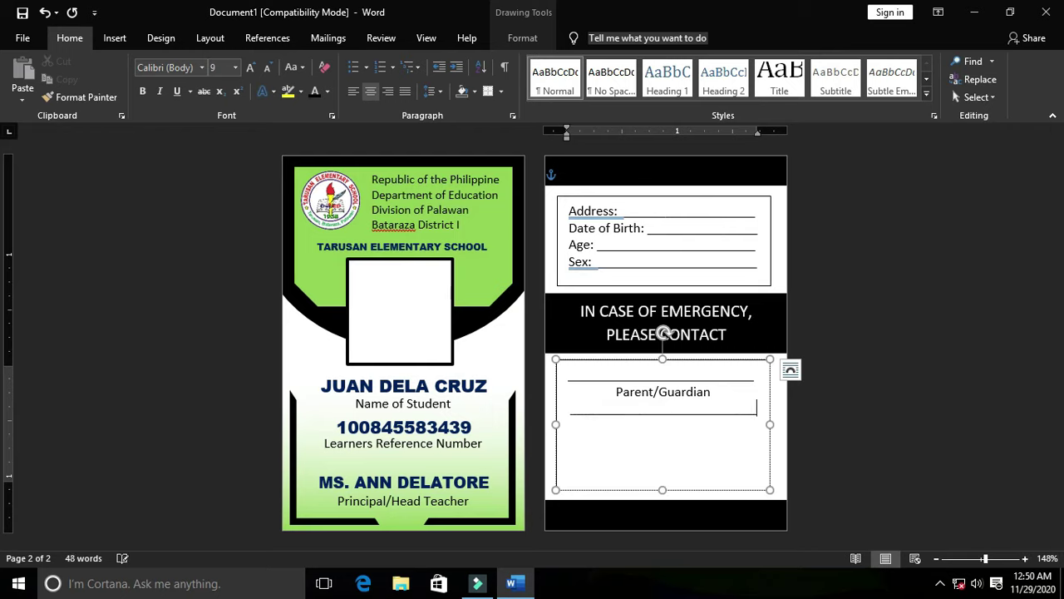
pyautogui.press('Return')
pyautogui.hotkey('ctrl', 'z')
pyautogui.write('Add')
pyautogui.write('ress')
# - Add an underscore line below Address with 'Contact Number' beneath it
pyautogui.press('Return')
pyautogui.write('_________________________')
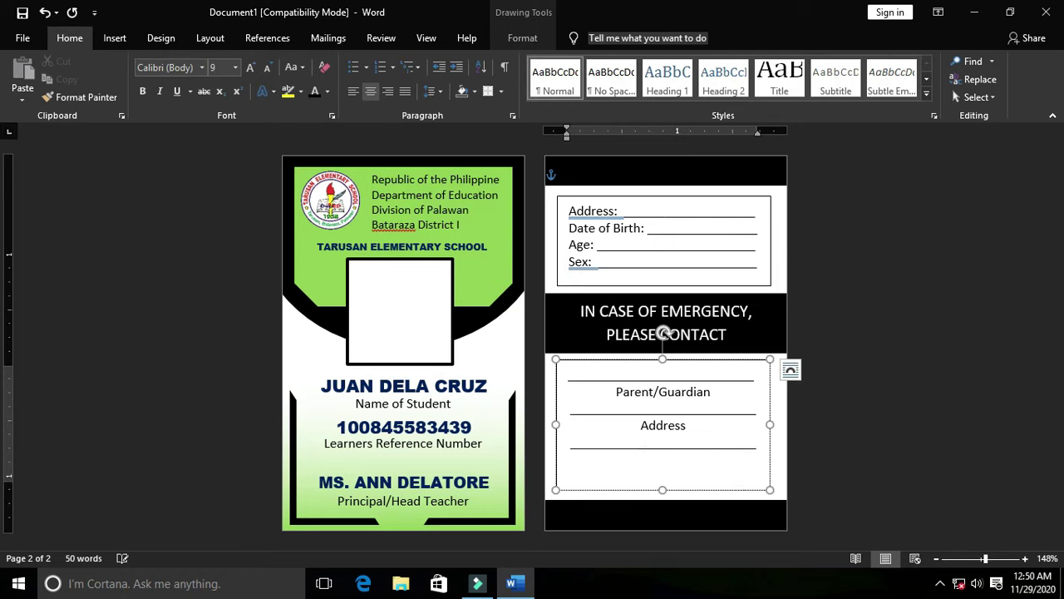
pyautogui.press('Return')
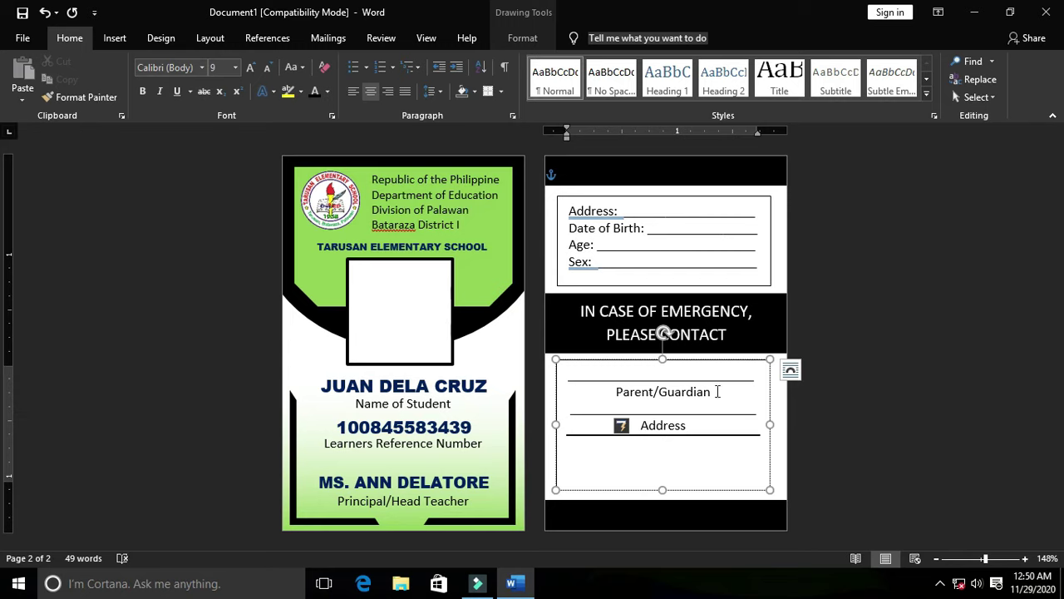
pyautogui.hotkey('ctrl', 'z')
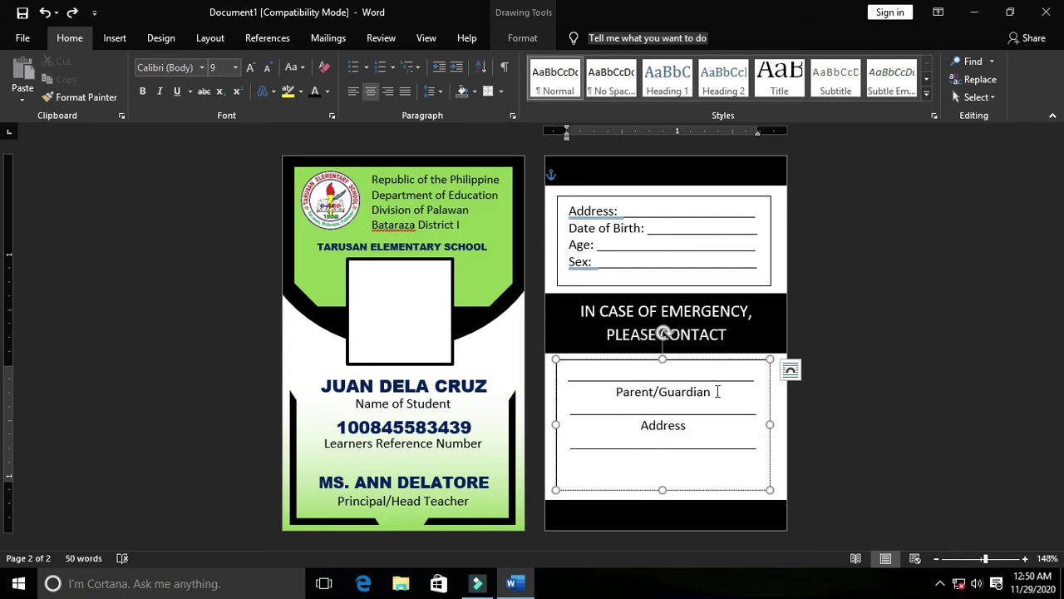
pyautogui.write('Contact Nu')
pyautogui.write('mber')
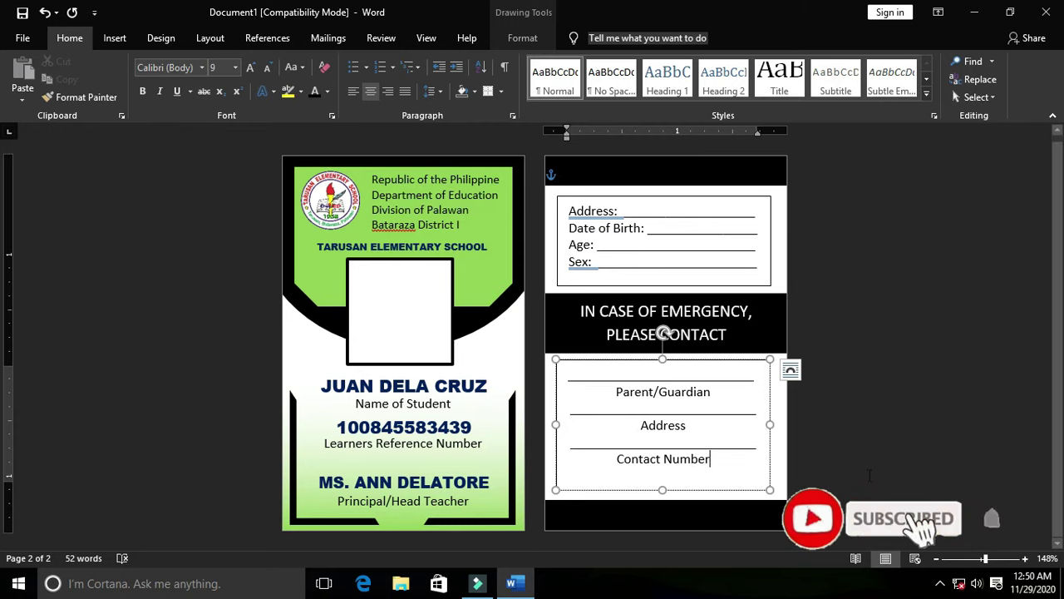
pyautogui.click(869, 456)
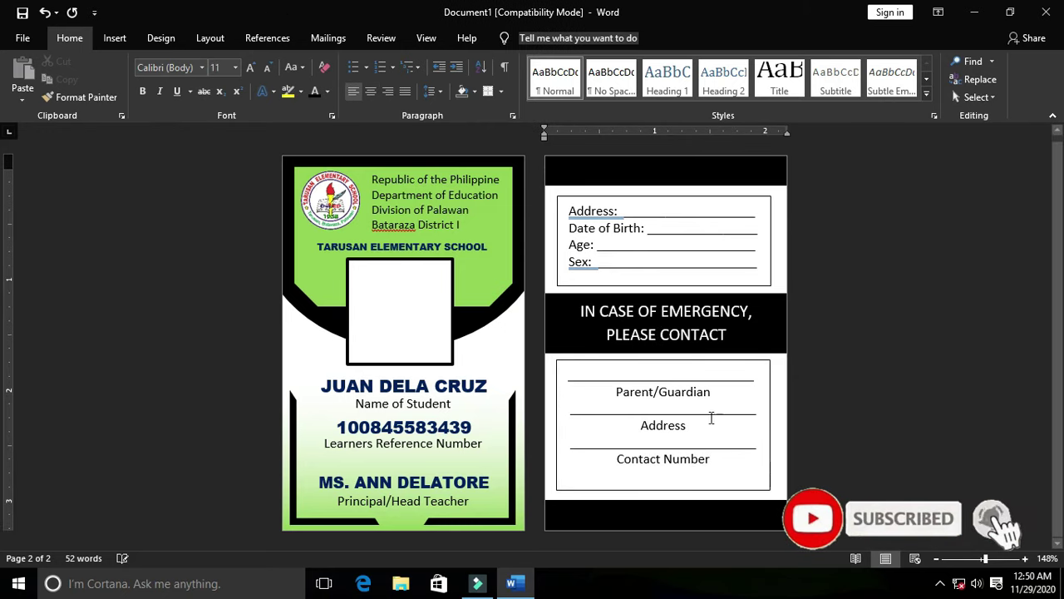
pyautogui.scroll(1, 756, 384)
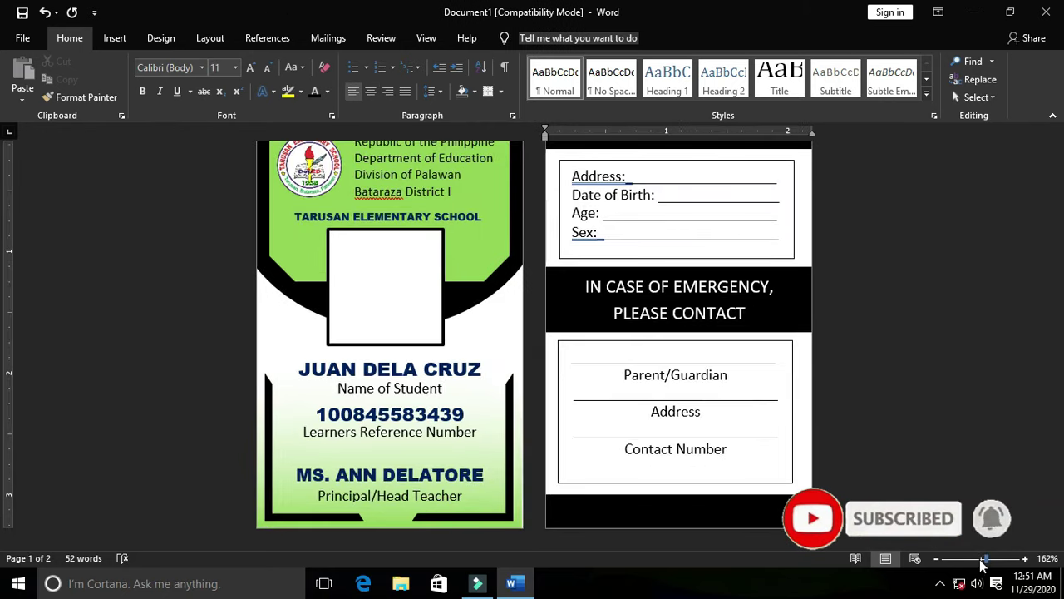
pyautogui.scroll(-6, 756, 319)
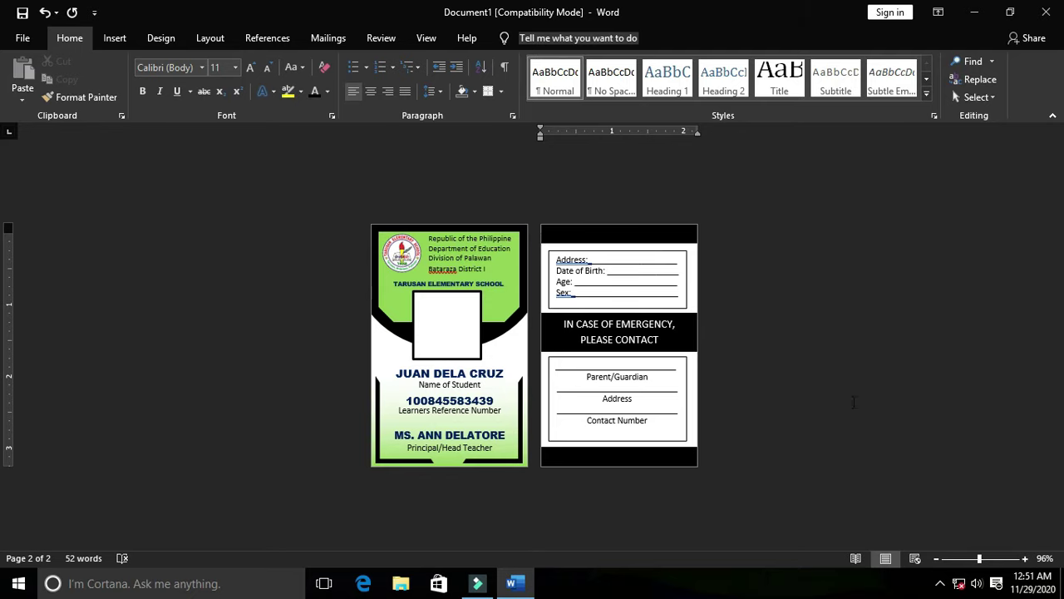
pyautogui.keyDown('ctrl'); pyautogui.scroll(4, 853, 402); pyautogui.keyUp('ctrl')
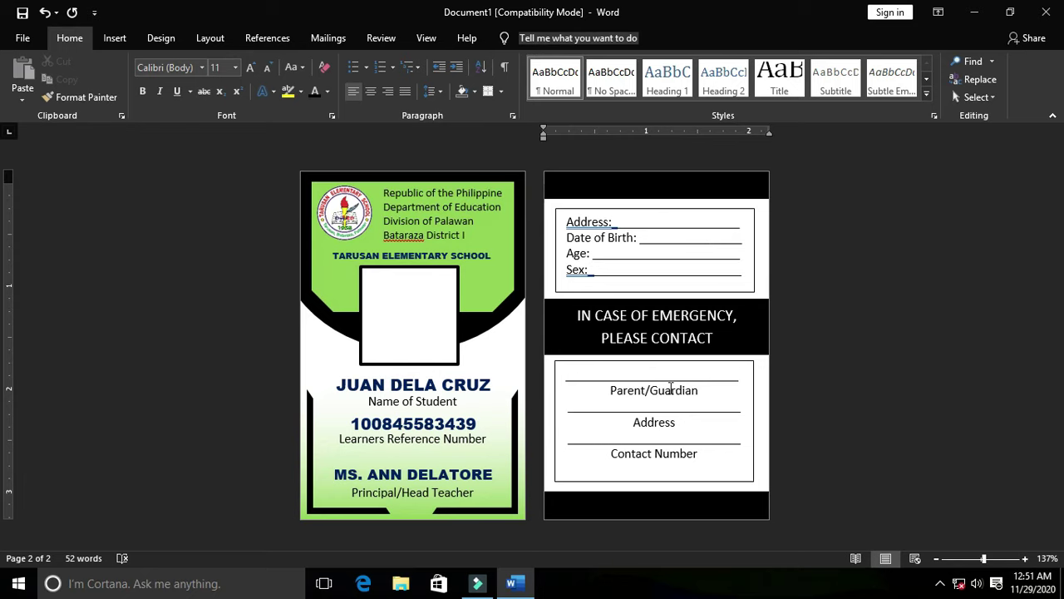